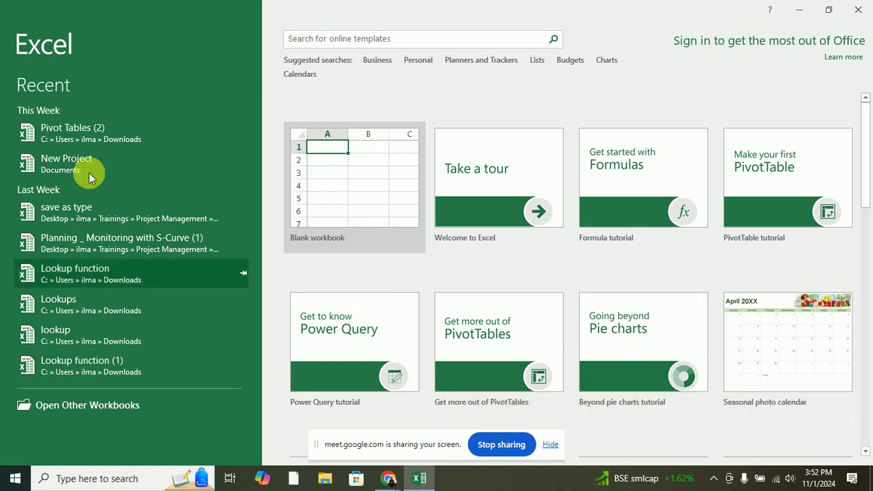
Open the Pivot Tables (2) workbook from the Recent list.
click(98, 139)
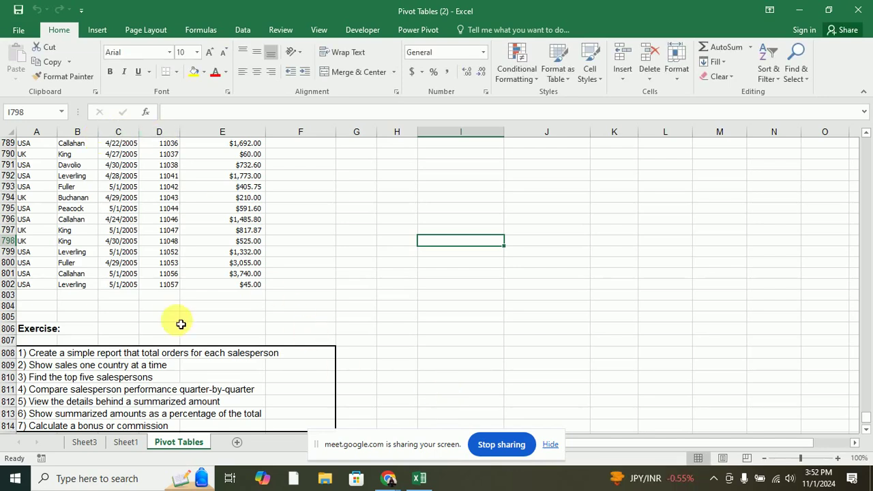
scroll(150, 334, up, 7)
scroll(147, 312, up, 18)
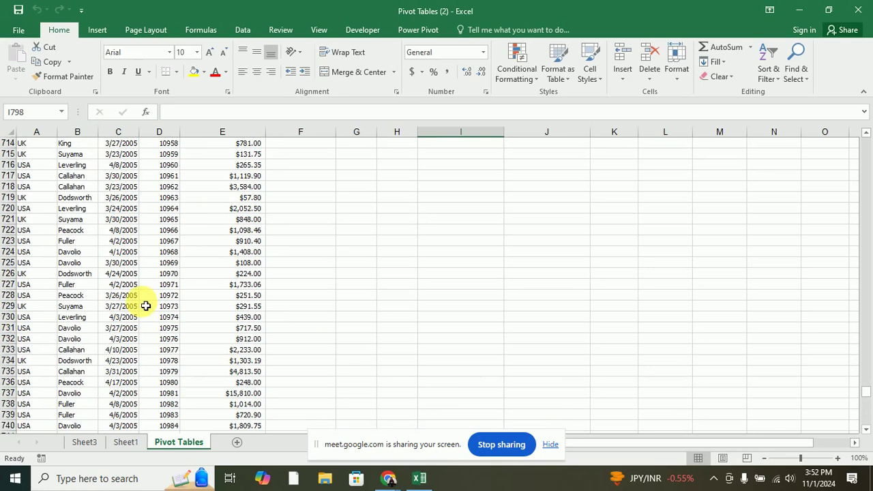
Look through the pivot table on Sheet1, the source data on Sheet3 and the Pivot Tables sheet.
click(121, 442)
click(81, 443)
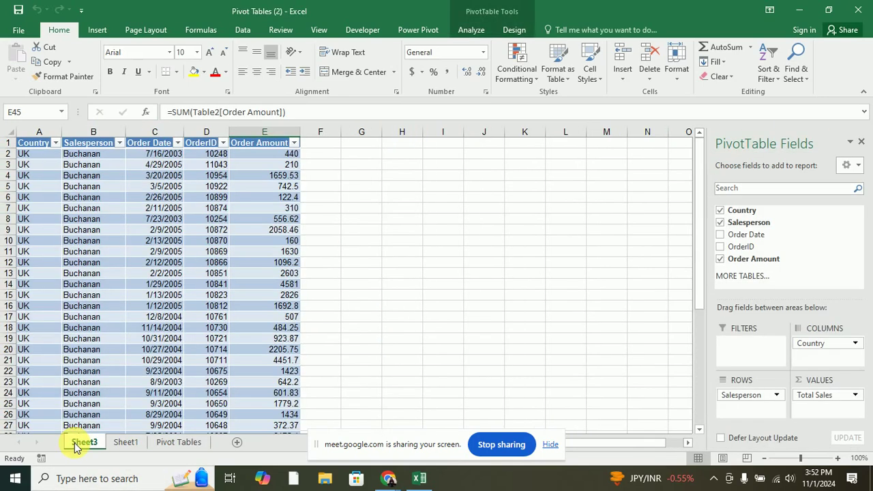
click(121, 443)
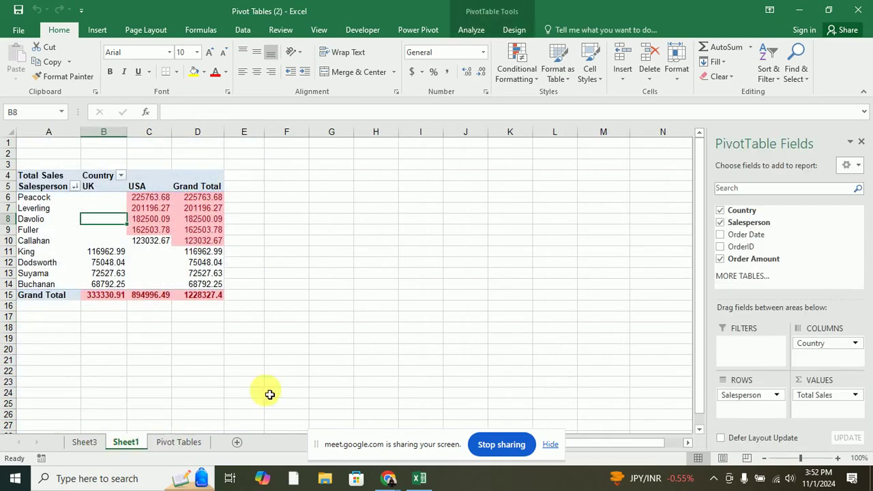
click(188, 442)
scroll(614, 295, down, 20)
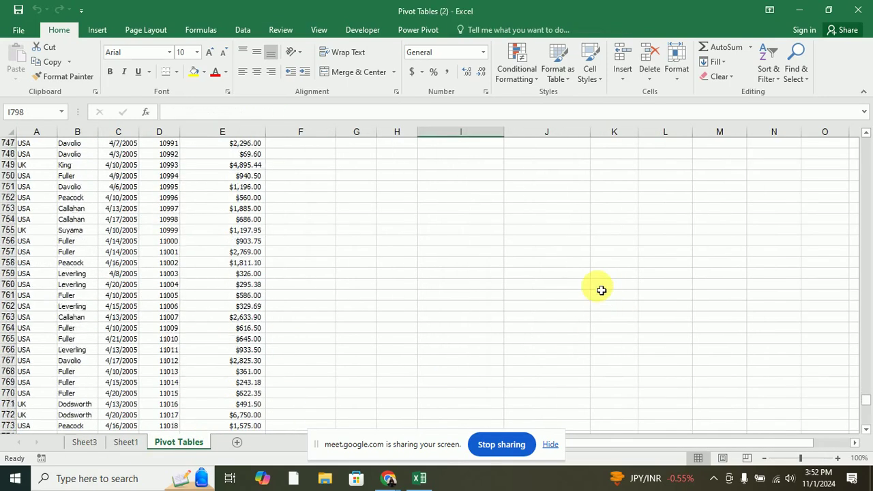
scroll(599, 294, up, 6)
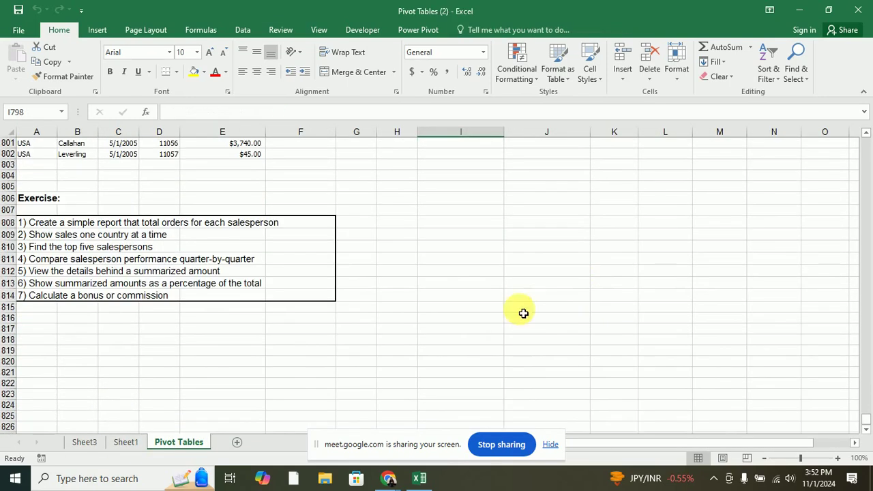
click(123, 442)
scroll(434, 311, down, 9)
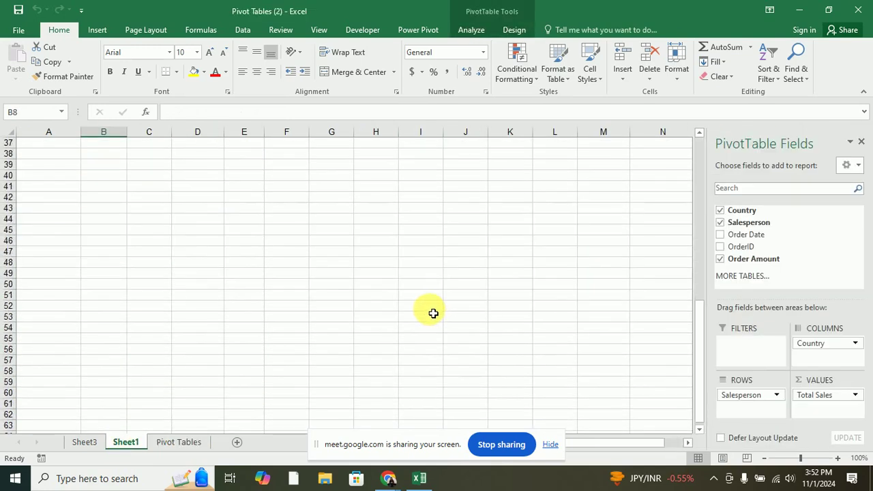
scroll(432, 311, up, 9)
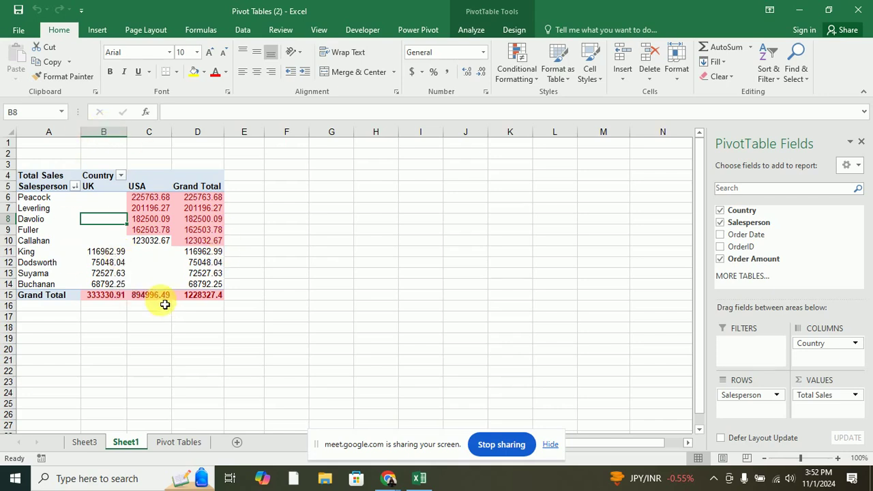
Return to the top of the Pivot Tables order data and select header row 3.
click(177, 444)
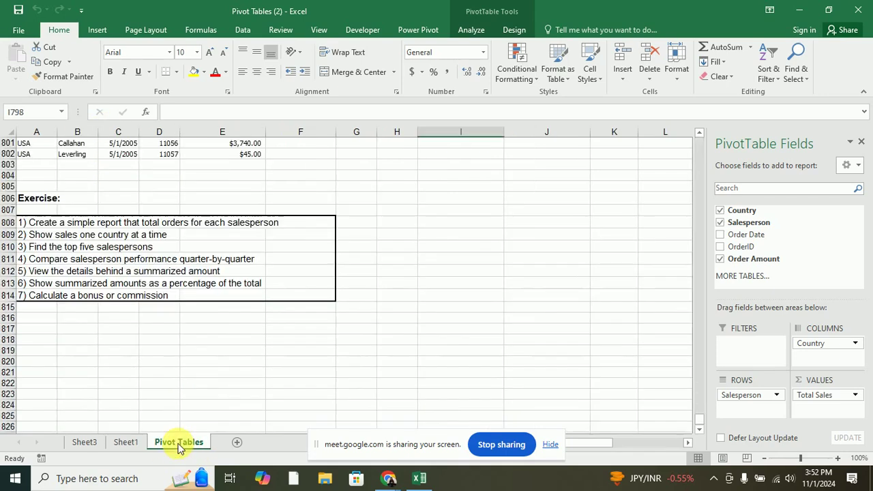
scroll(136, 200, up, 7)
scroll(137, 201, up, 20)
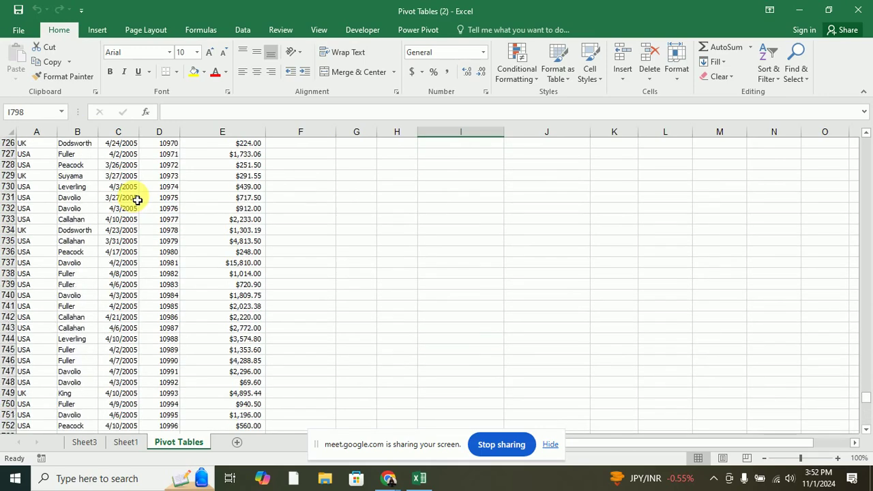
drag(866, 384, 865, 142)
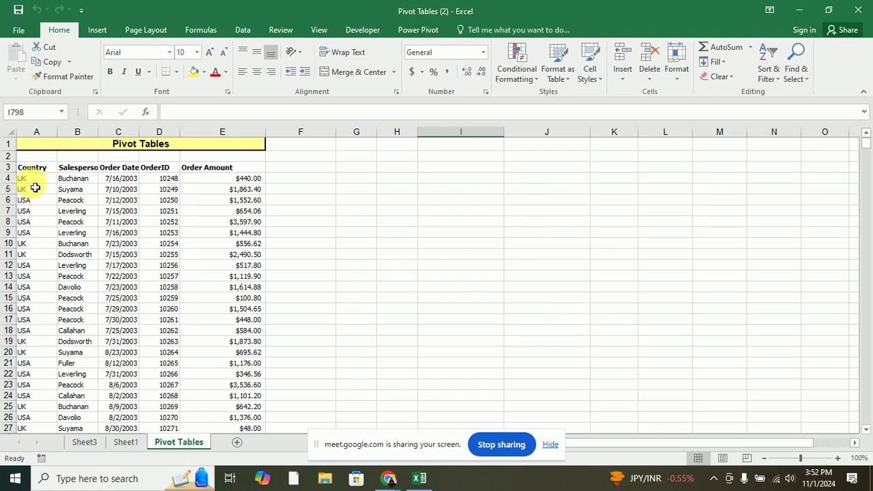
click(7, 167)
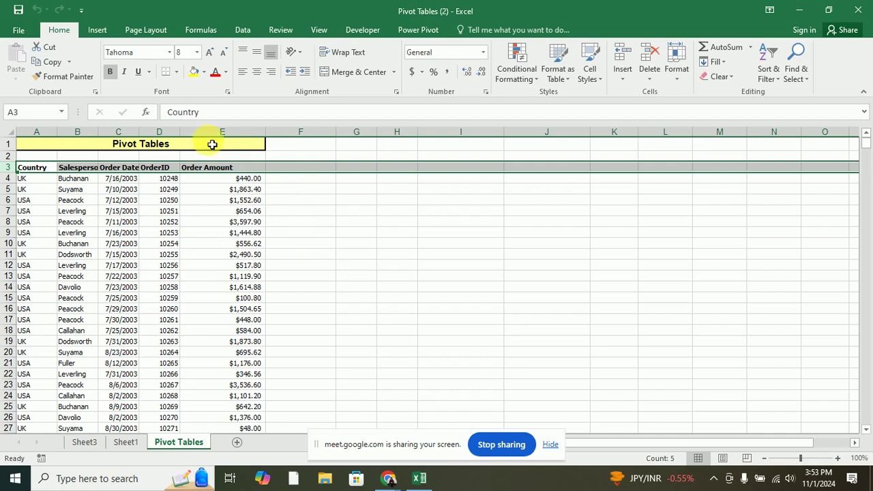
Show the Insert ribbon for the selected order data header row.
click(97, 32)
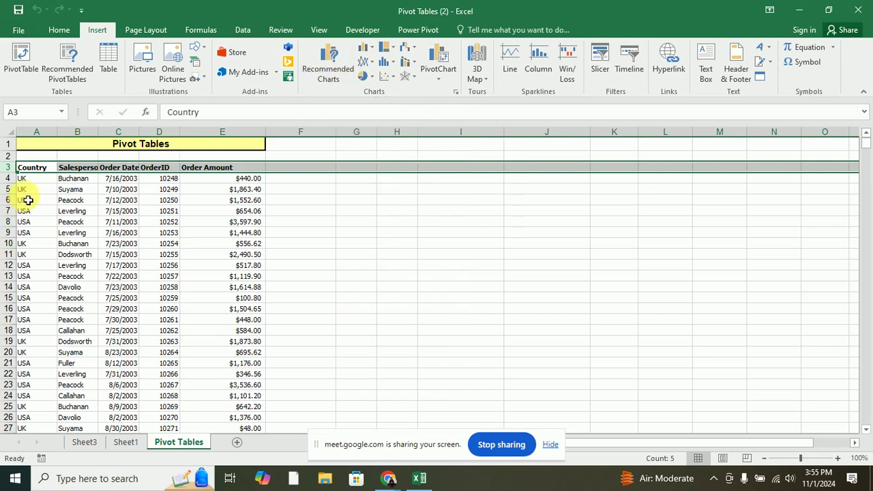
click(34, 169)
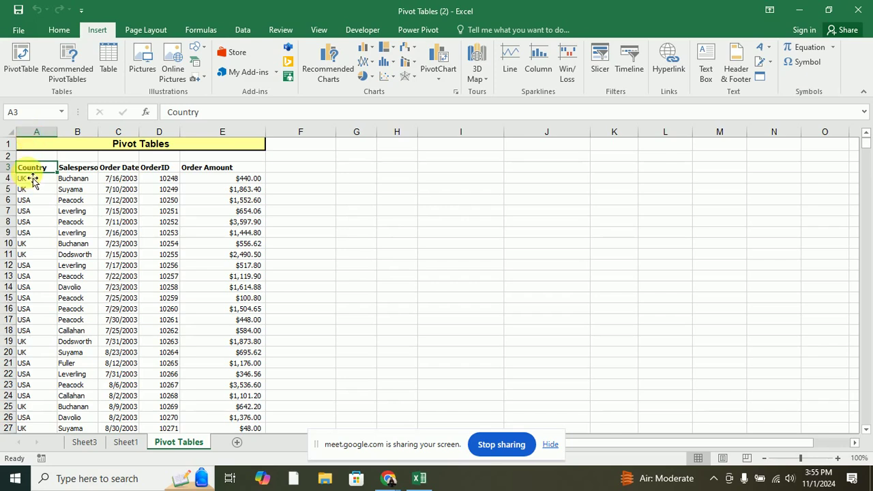
drag(7, 156, 8, 143)
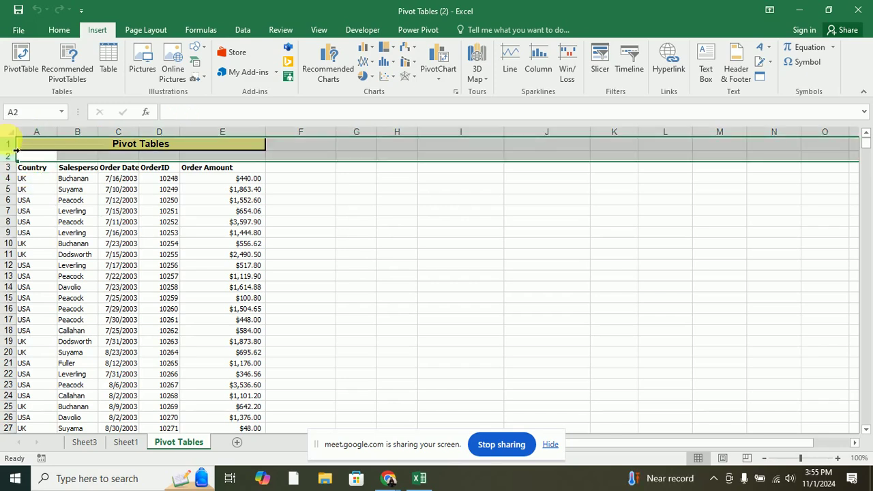
right_click(8, 143)
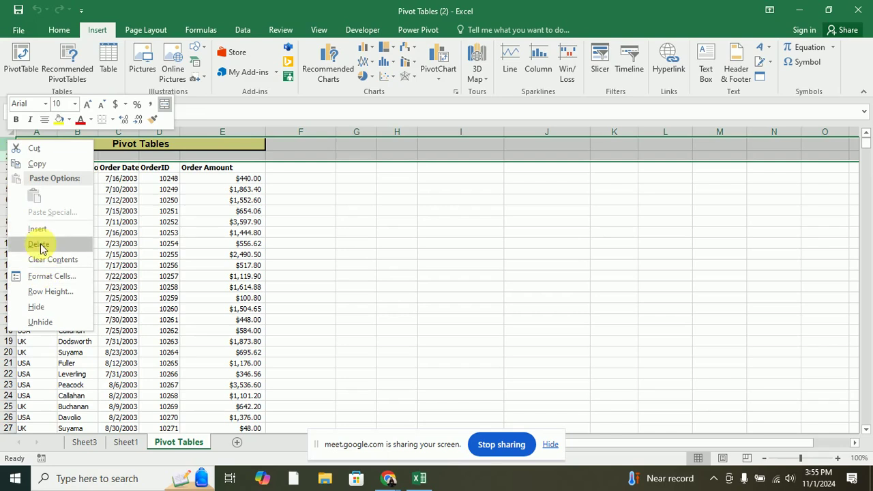
key(Escape)
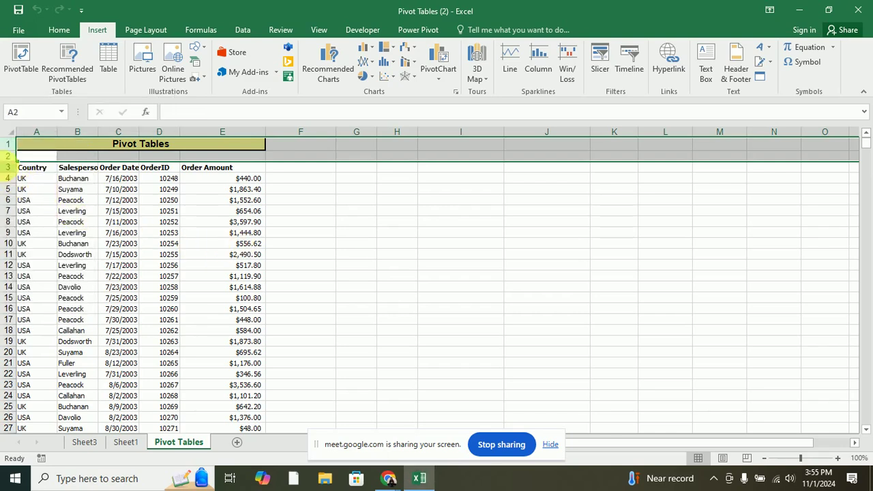
click(9, 168)
scroll(63, 214, down, 19)
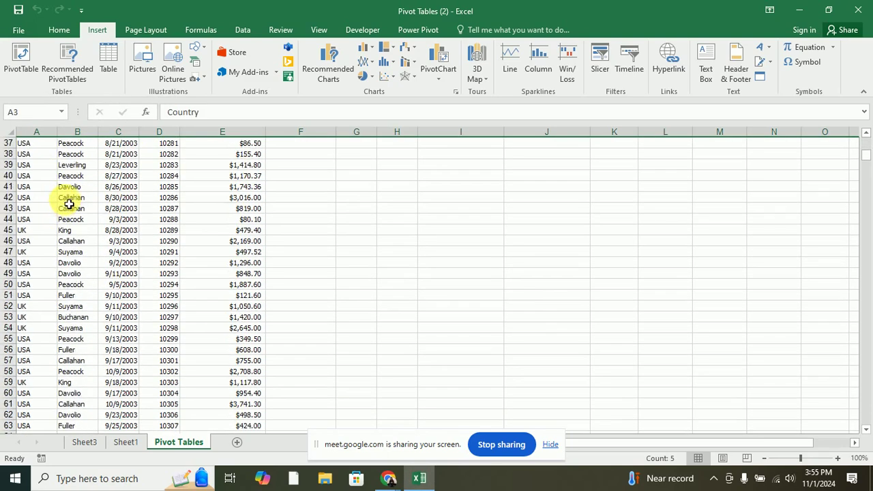
scroll(203, 325, down, 20)
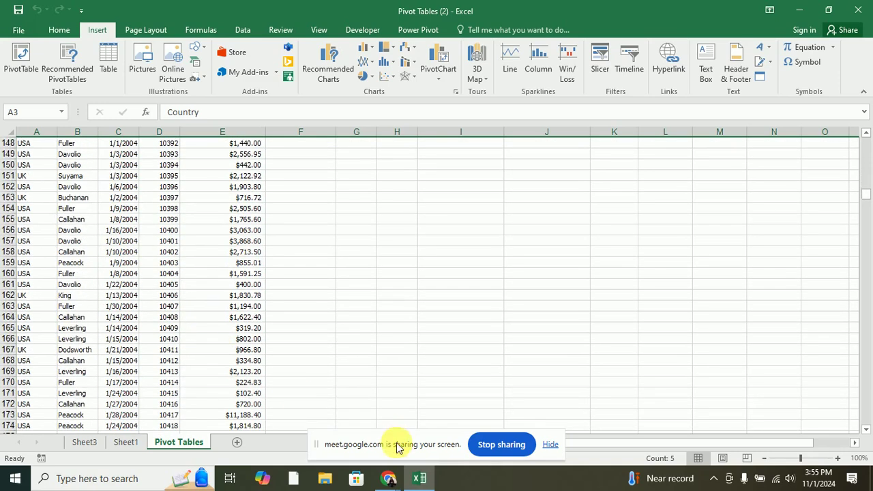
click(419, 480)
Launch a new Excel 2016 window and open Product_Subcategories via Open Other Workbooks.
right_click(420, 480)
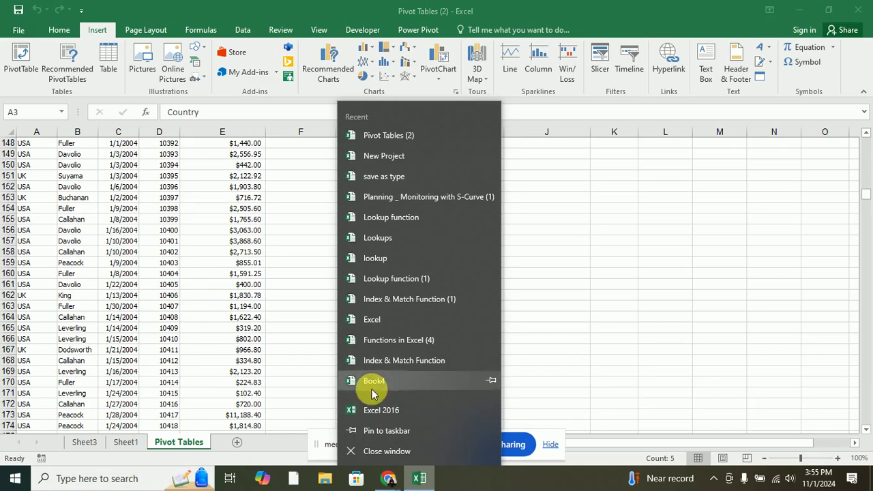
click(382, 410)
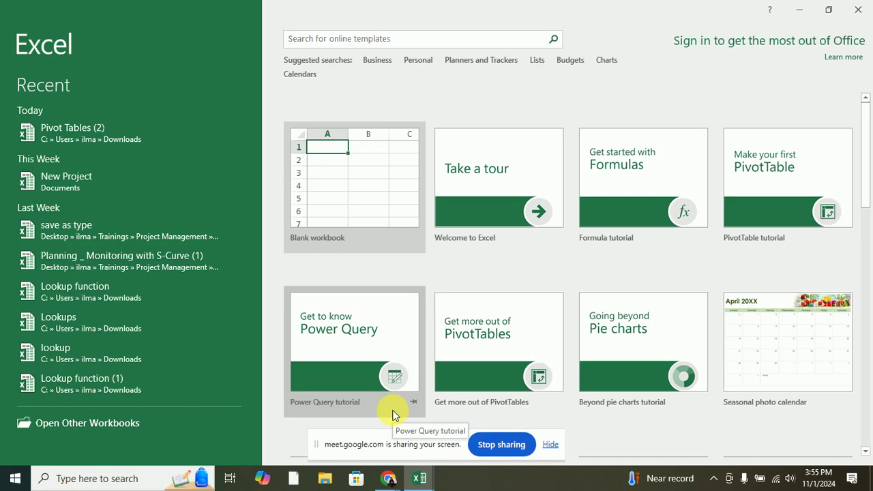
scroll(171, 264, down, 3)
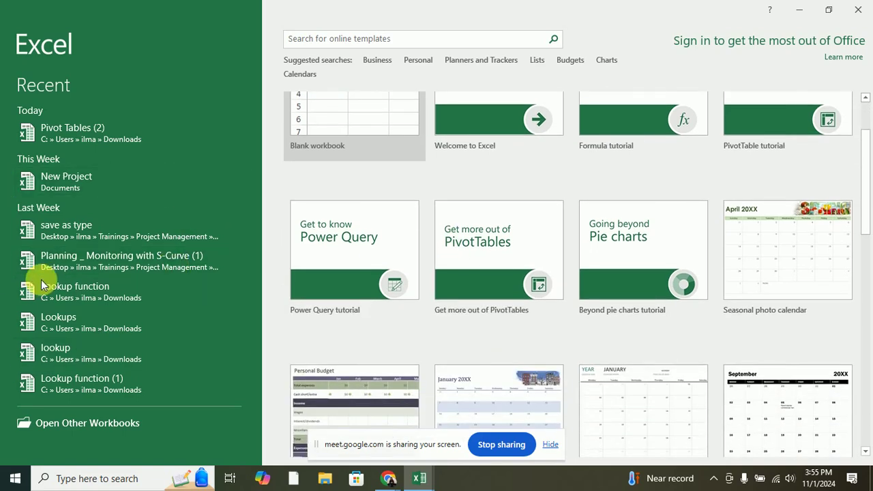
scroll(93, 303, down, 1)
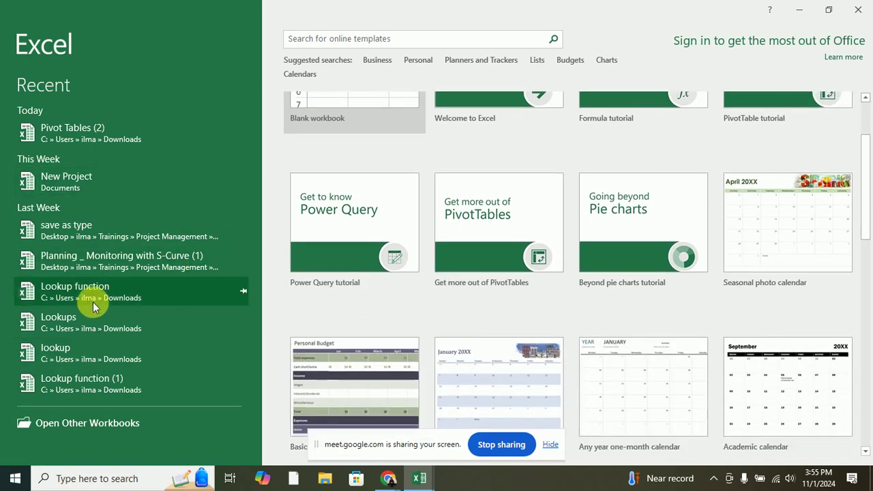
click(97, 423)
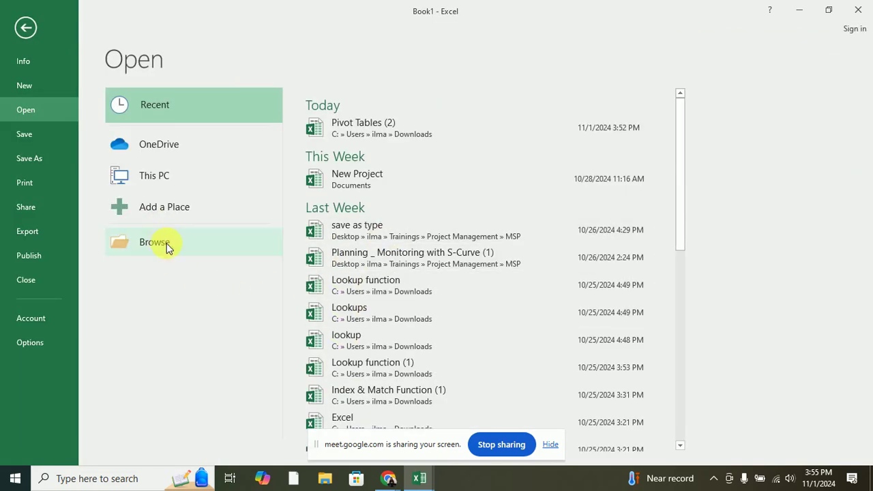
scroll(461, 300, down, 5)
scroll(382, 300, down, 2)
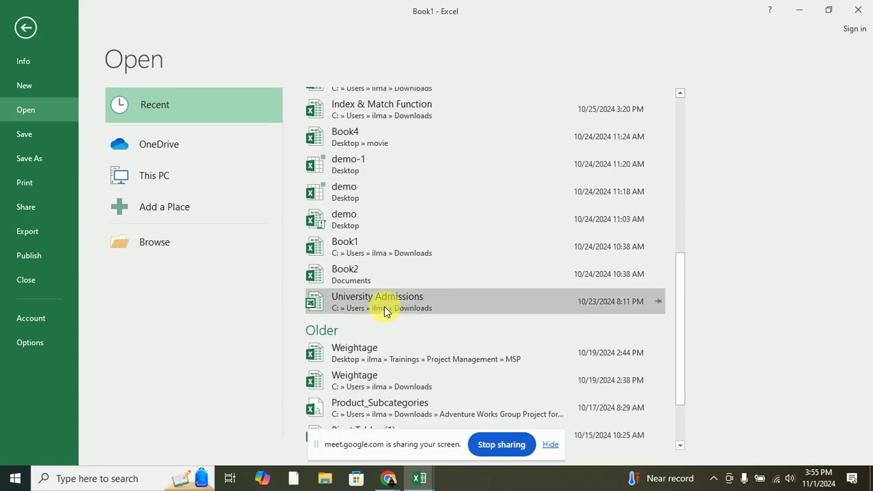
scroll(384, 311, down, 2)
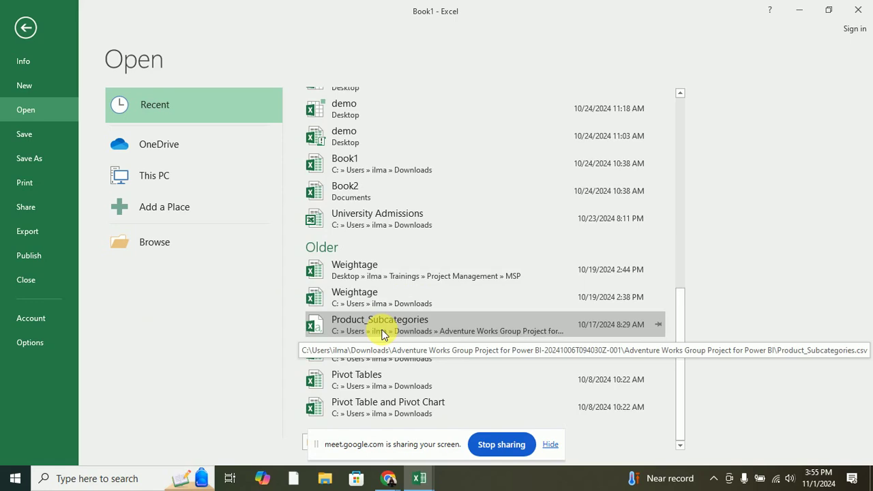
click(382, 333)
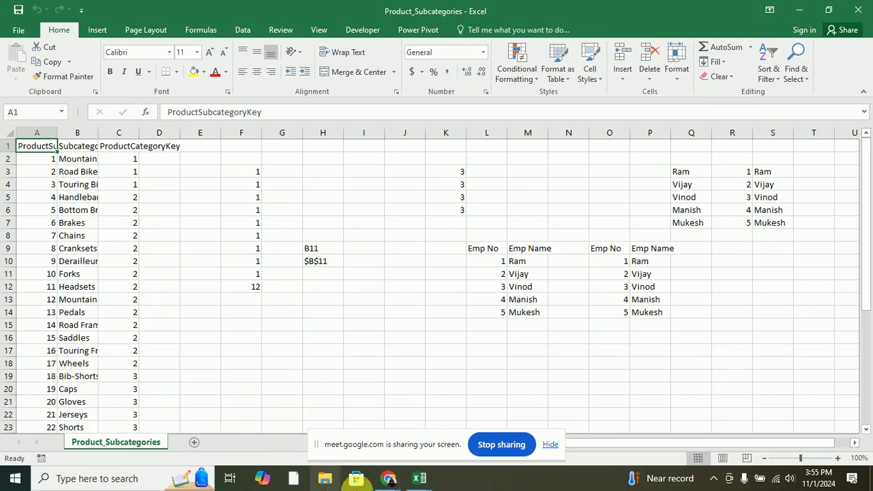
Switch to the Product_Subcategories window and reach File > Open > Browse.
click(422, 482)
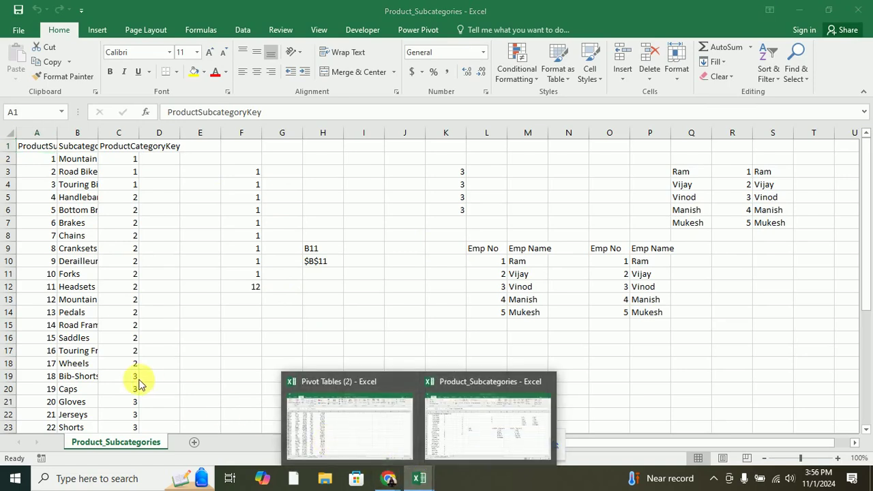
click(26, 32)
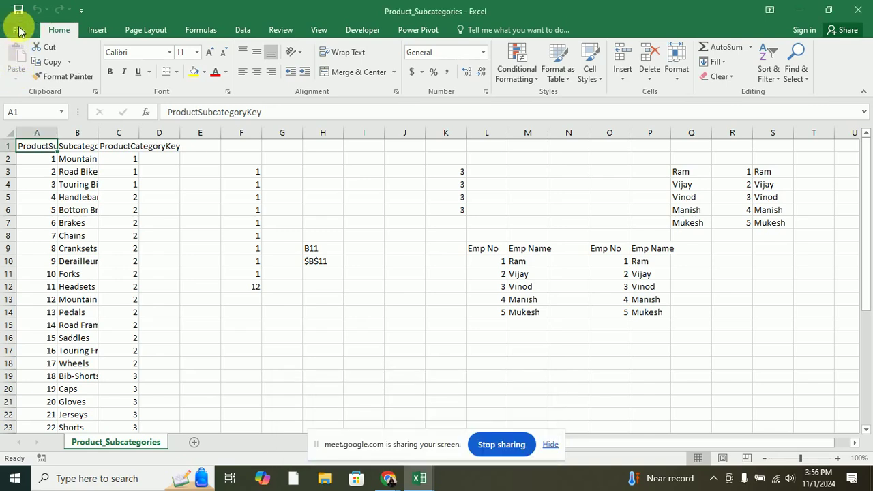
click(19, 31)
click(28, 117)
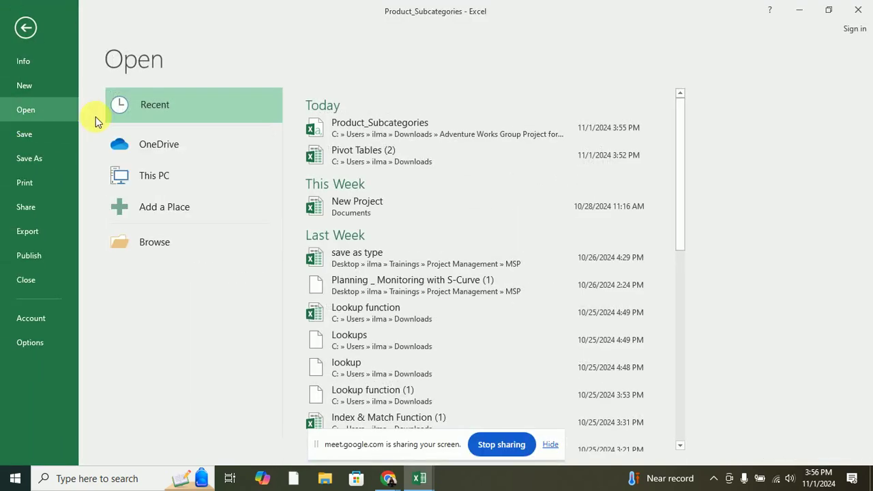
click(155, 237)
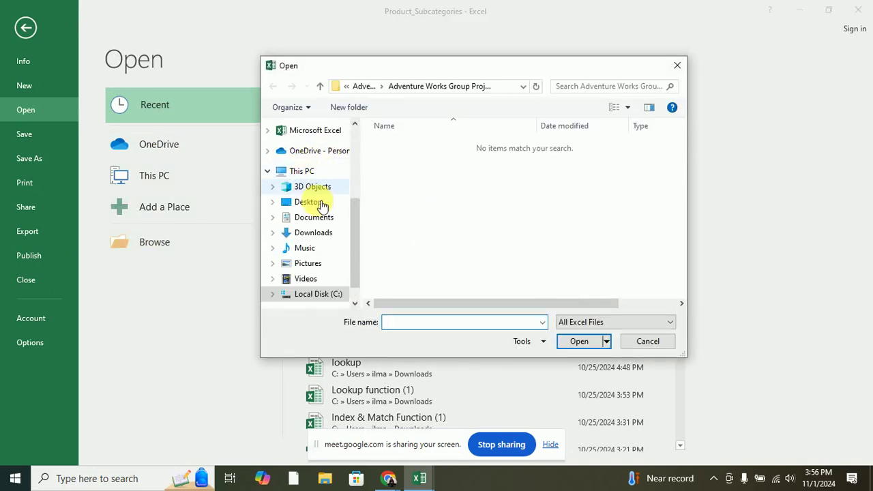
In Downloads > Adventure Works Group Project, show All Files and open Products.
click(316, 234)
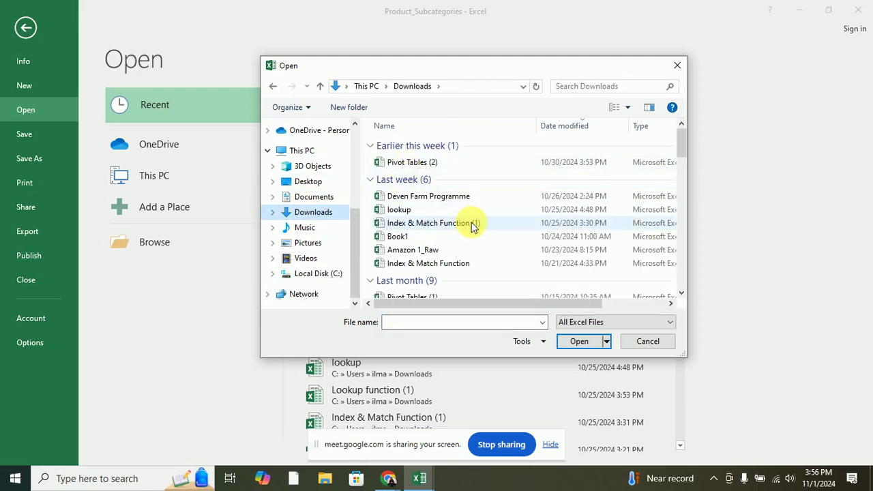
drag(683, 150, 678, 189)
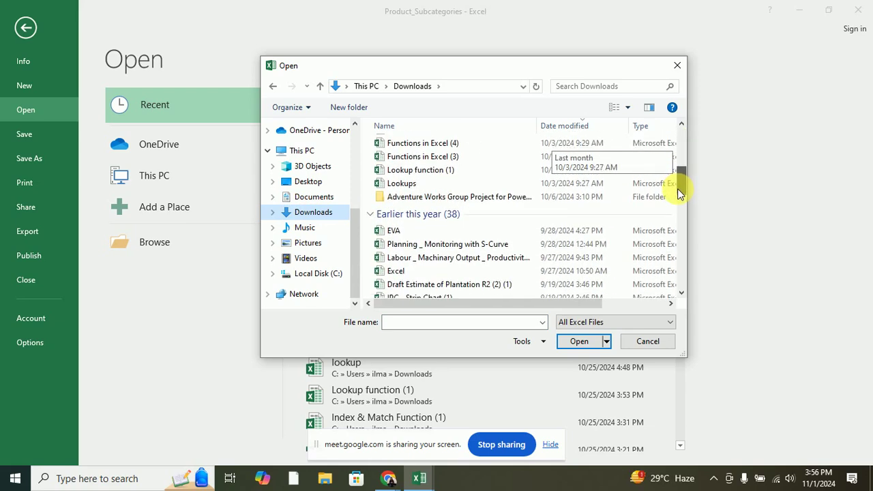
double_click(501, 197)
double_click(459, 146)
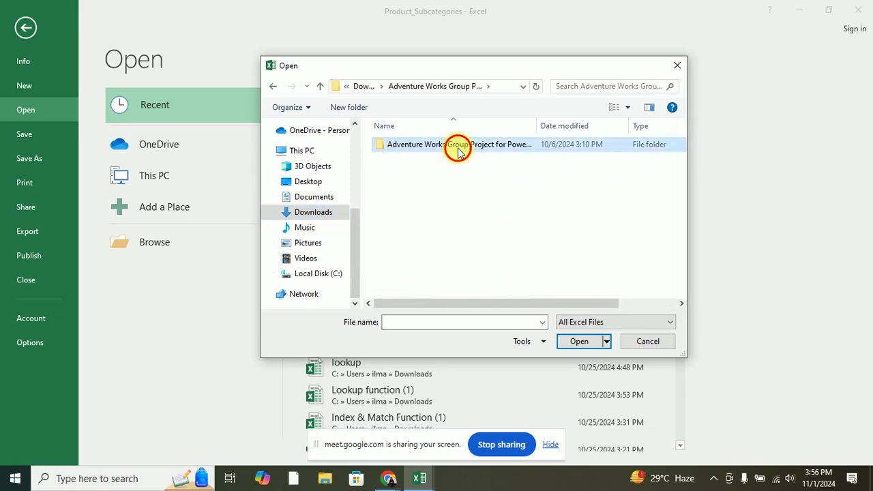
key(BackSpace)
click(600, 323)
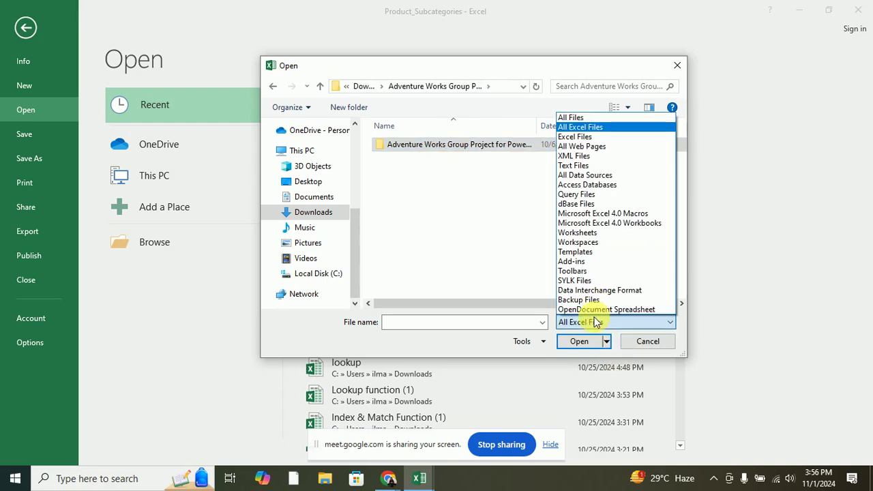
click(571, 118)
double_click(419, 145)
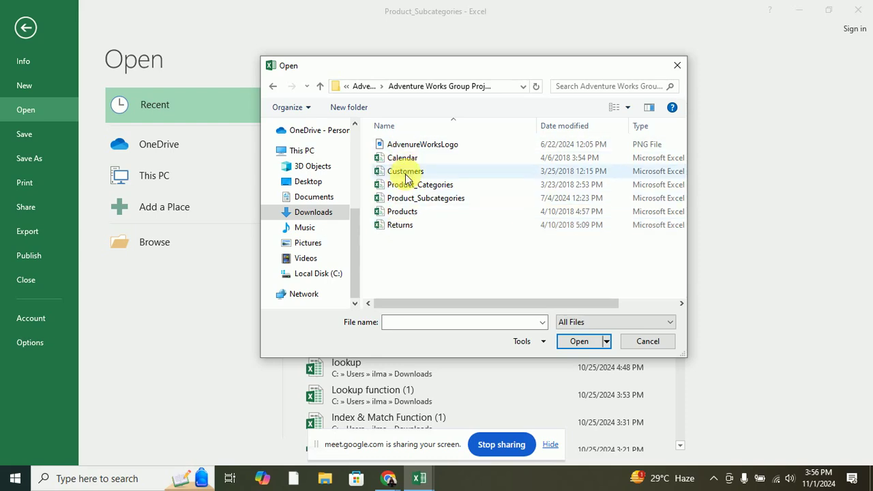
click(421, 215)
double_click(420, 212)
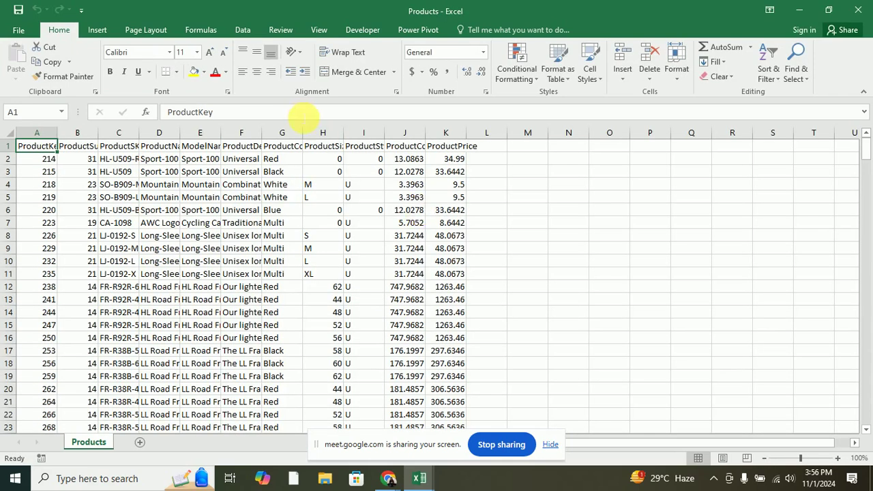
Autofit the ModelName column width and select the ProductColor column.
double_click(222, 135)
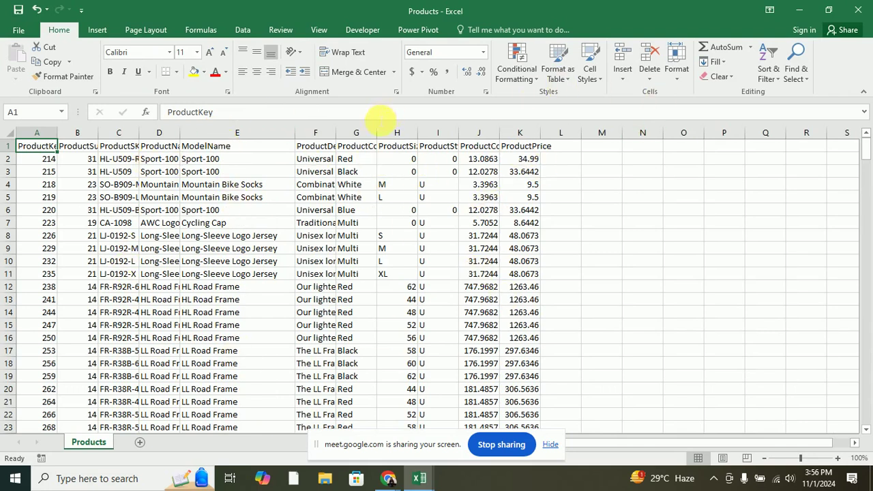
click(356, 132)
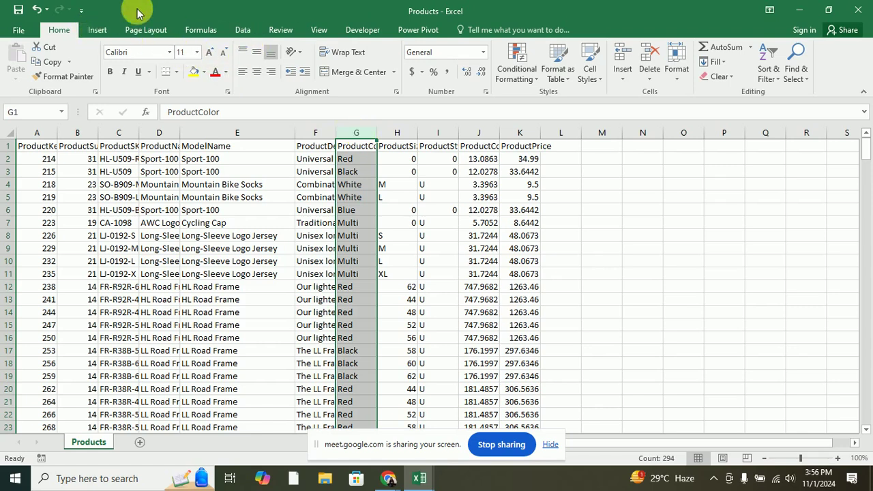
Compare Recommended Charts and All Charts options, then choose Clustered Column.
click(93, 33)
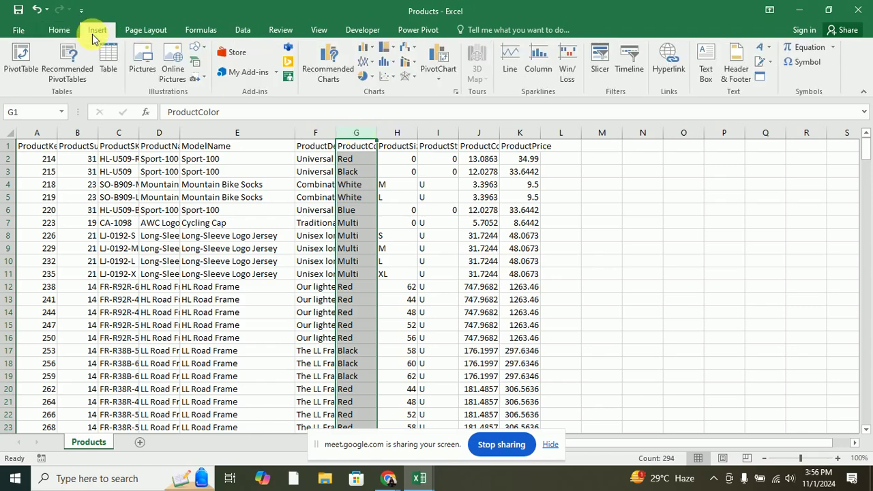
click(328, 65)
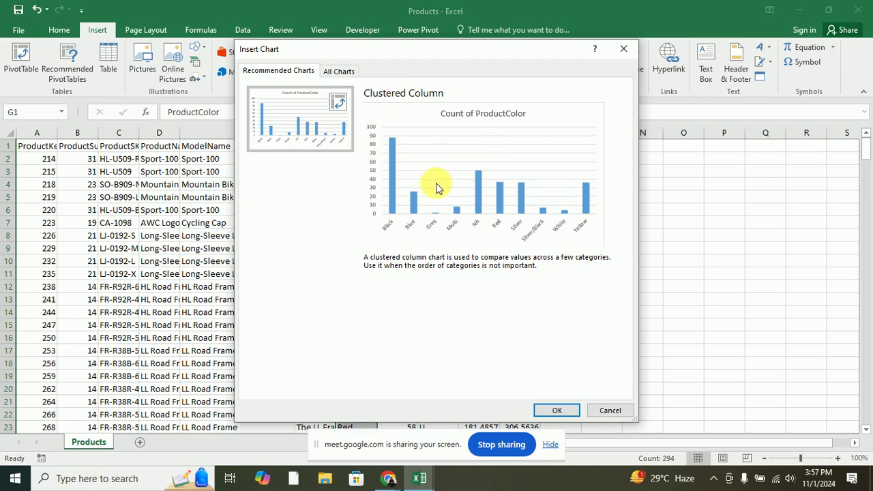
click(328, 75)
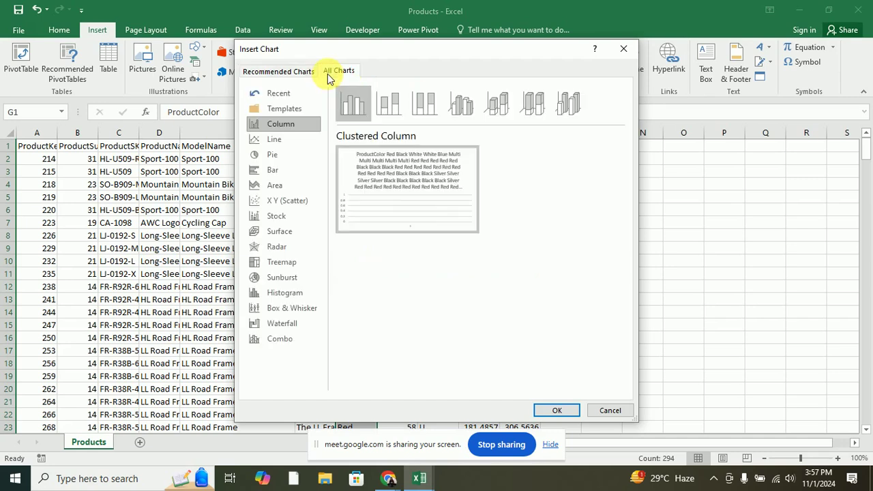
click(271, 74)
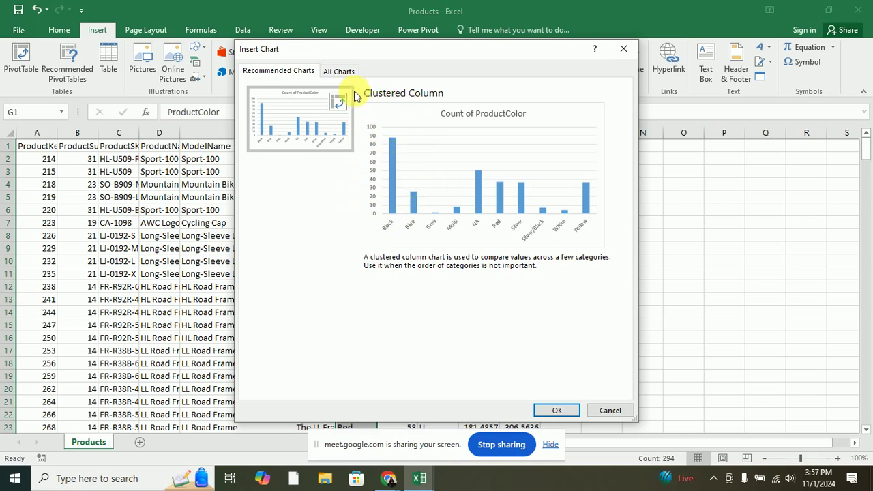
click(334, 71)
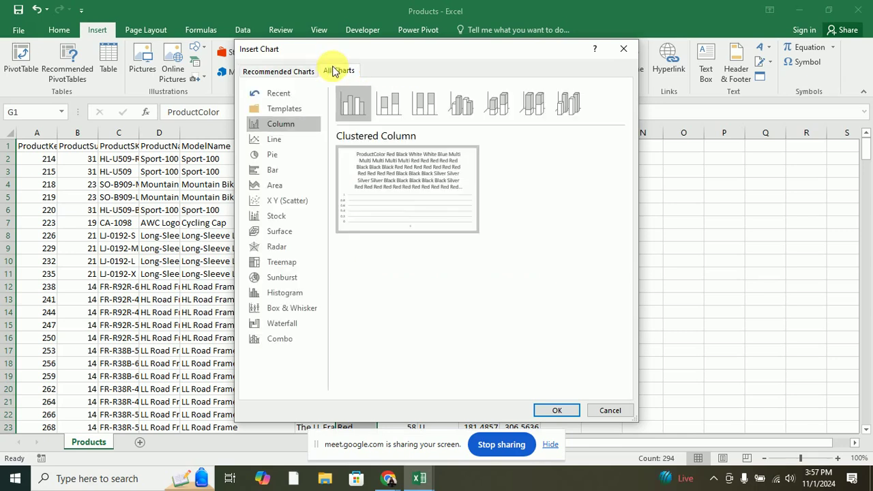
click(274, 156)
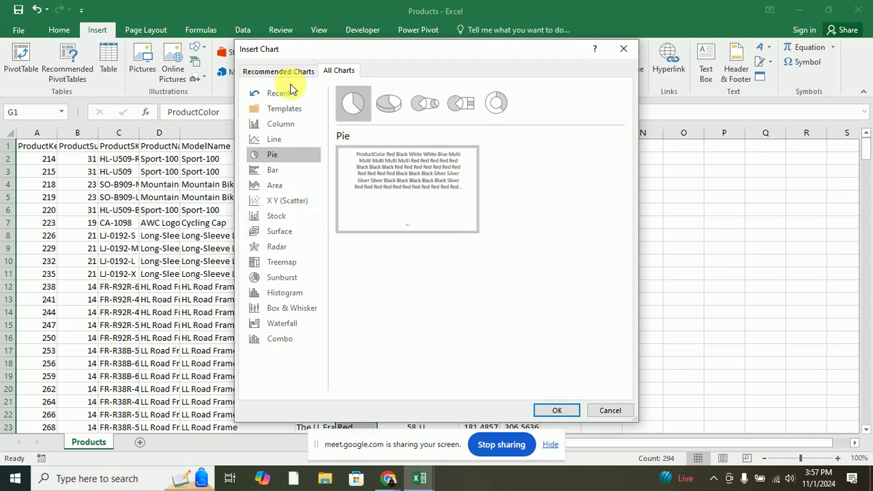
click(277, 124)
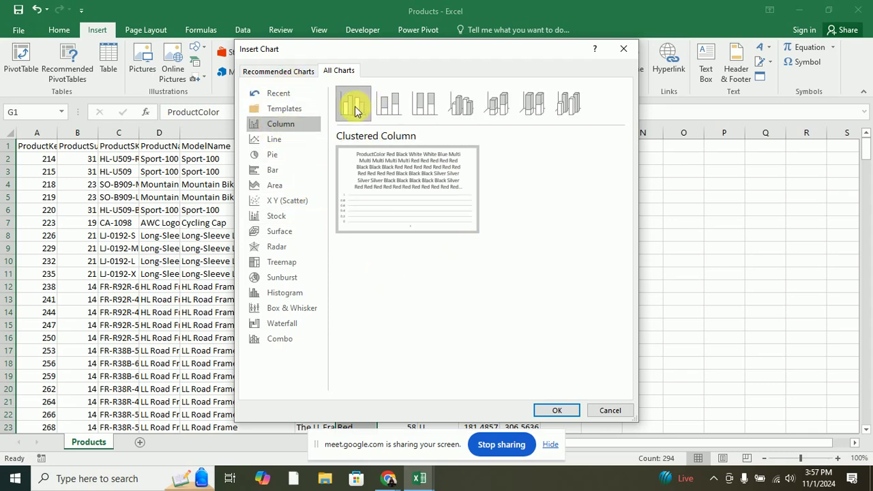
double_click(355, 109)
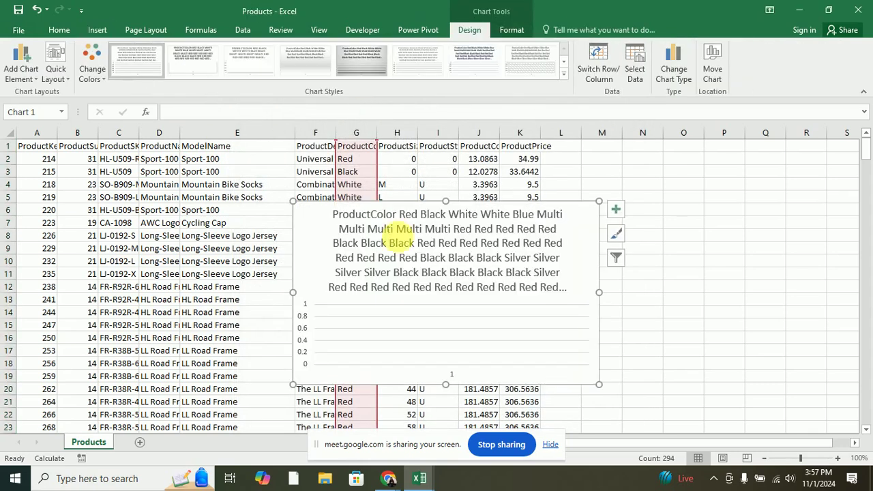
Inspect the inserted chart's title options and its Chart Elements axes settings.
click(376, 251)
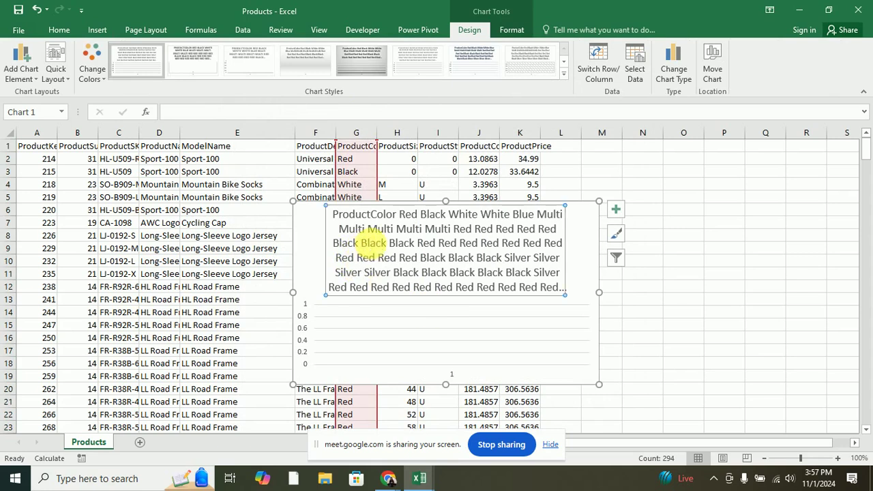
right_click(374, 243)
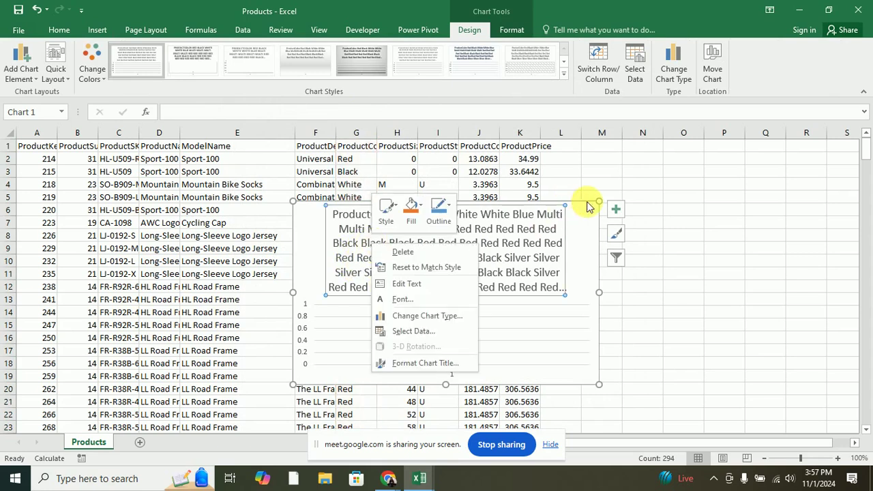
click(617, 208)
click(617, 208)
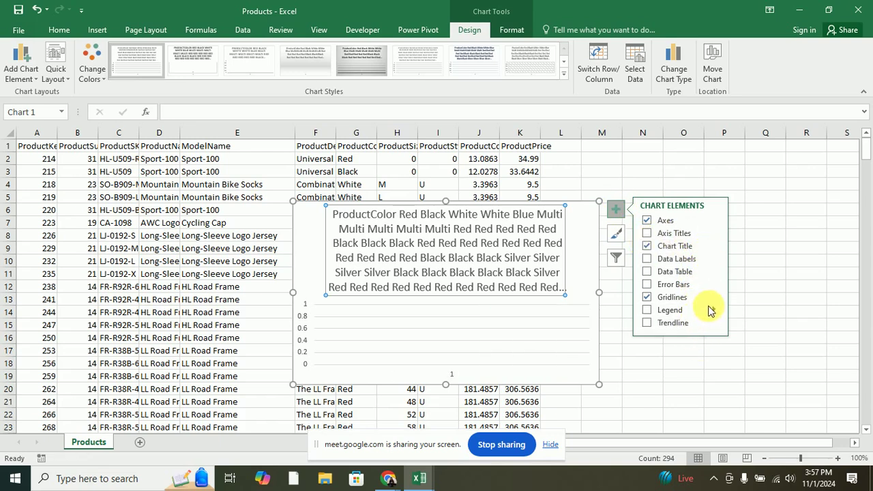
click(715, 221)
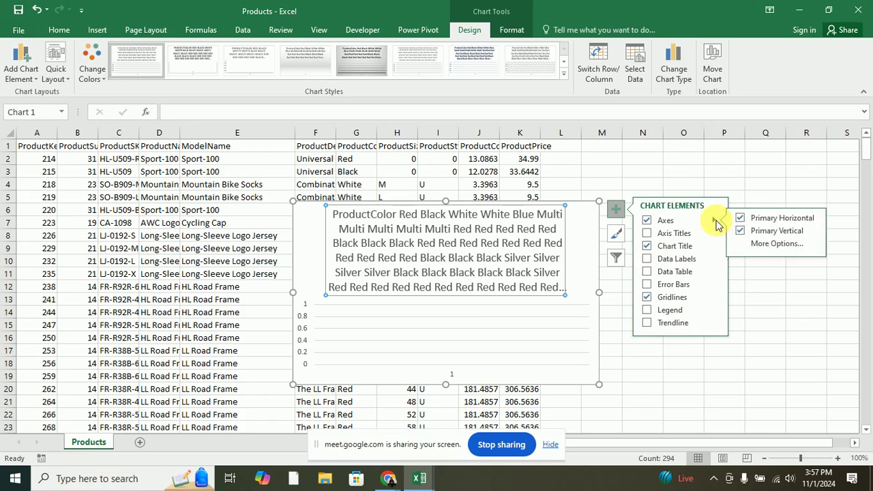
Select the whole clustered column chart and delete it.
click(584, 210)
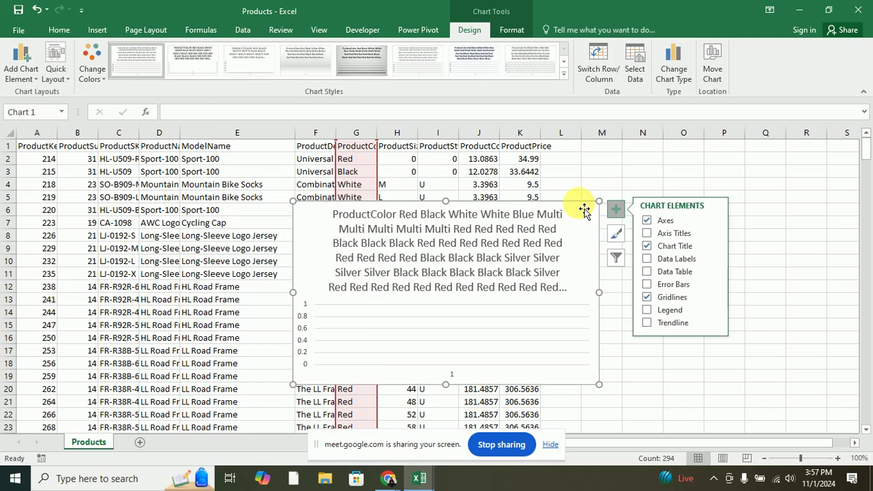
key(Delete)
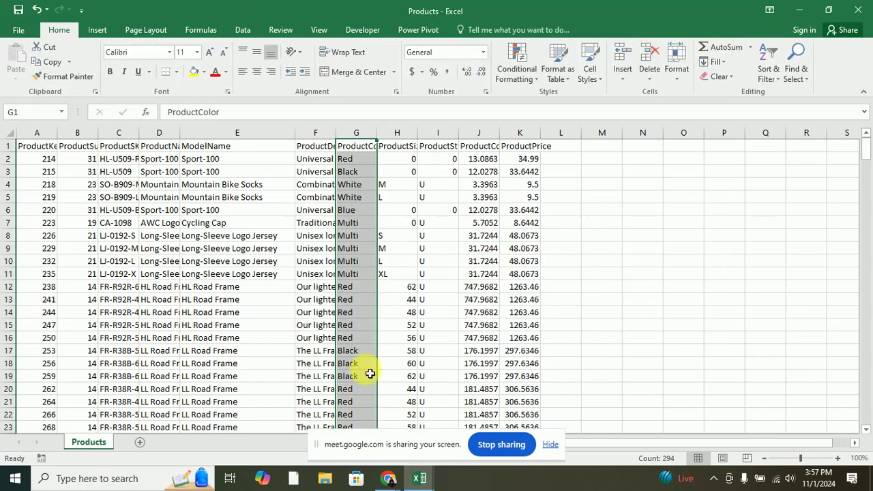
click(419, 478)
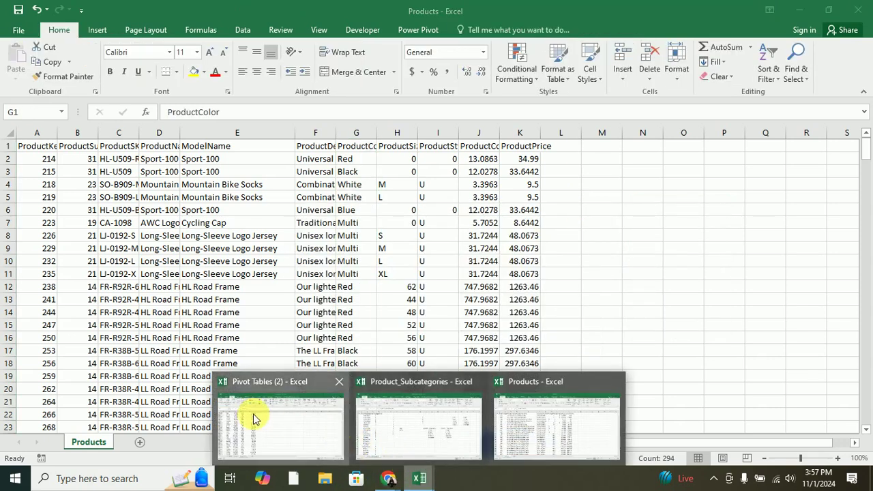
In Pivot Tables (2), select cell A5 and insert the recommended Sum of OrderID by Salesperson pivot chart.
click(339, 436)
scroll(220, 214, up, 15)
scroll(220, 212, up, 20)
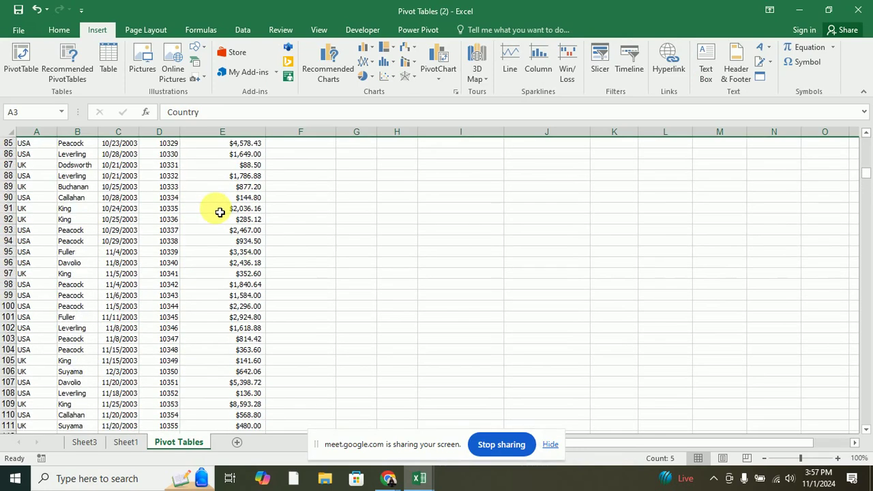
scroll(220, 212, up, 1)
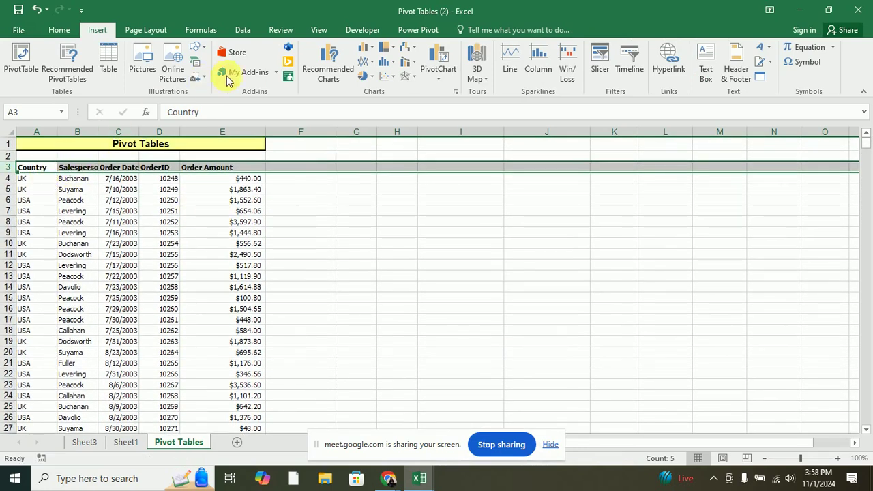
click(324, 56)
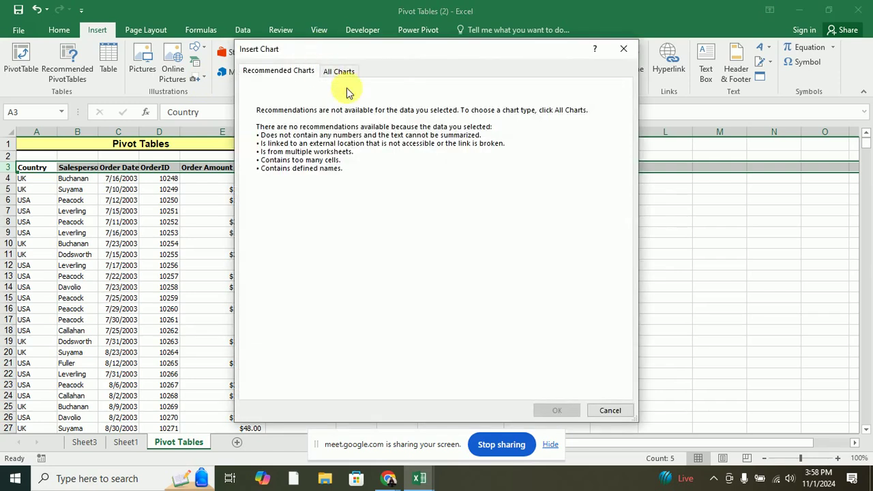
click(623, 48)
click(75, 189)
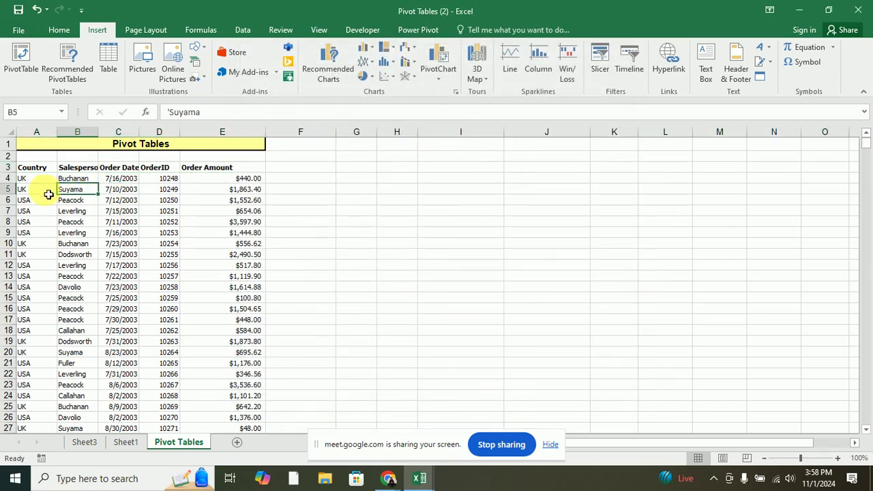
click(27, 189)
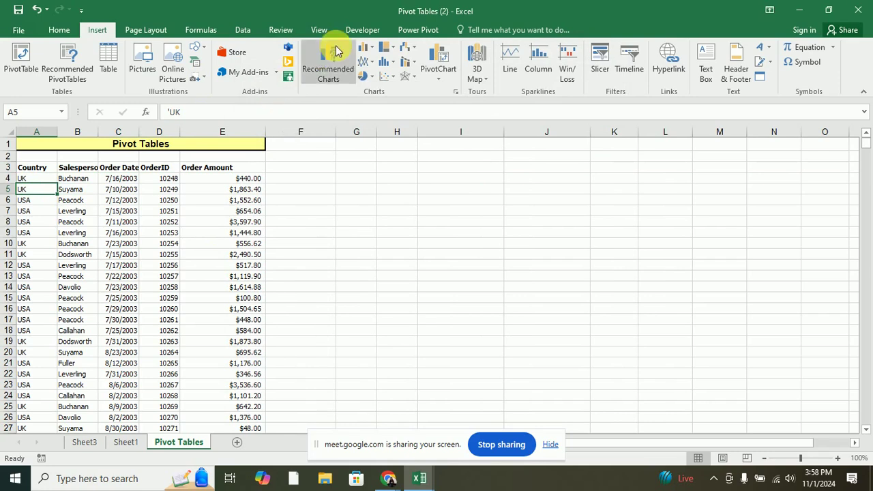
click(317, 64)
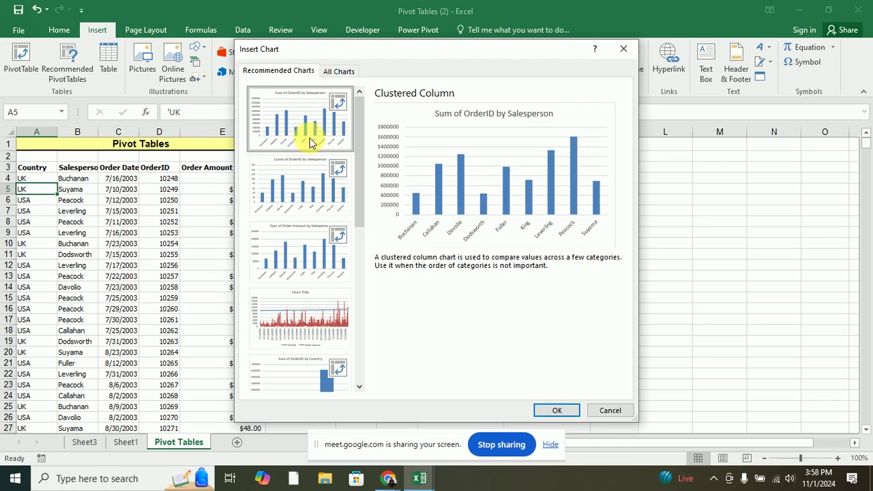
click(566, 415)
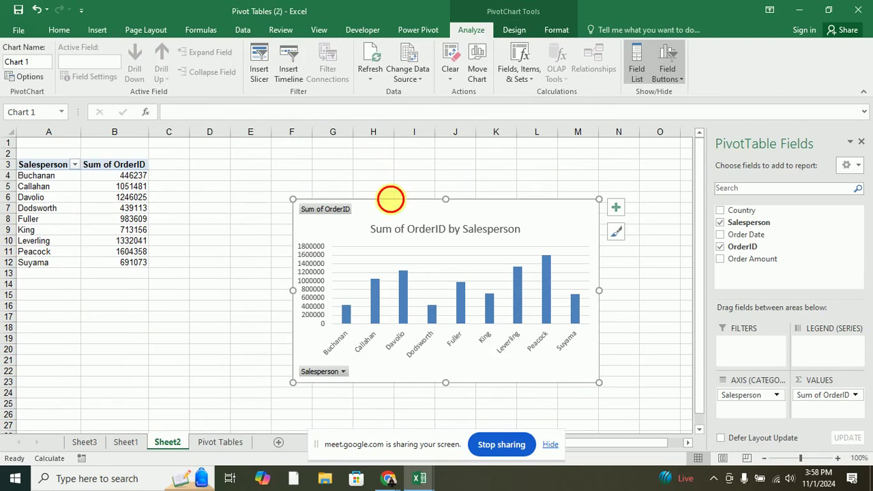
Replace Sum of OrderID with Sum of Order Amount in the pivot chart and reposition it.
drag(390, 199, 344, 153)
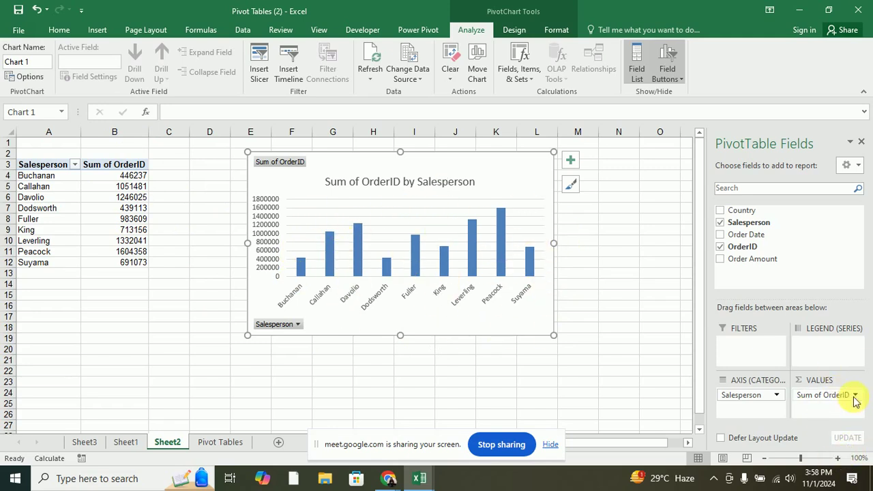
drag(854, 399, 825, 407)
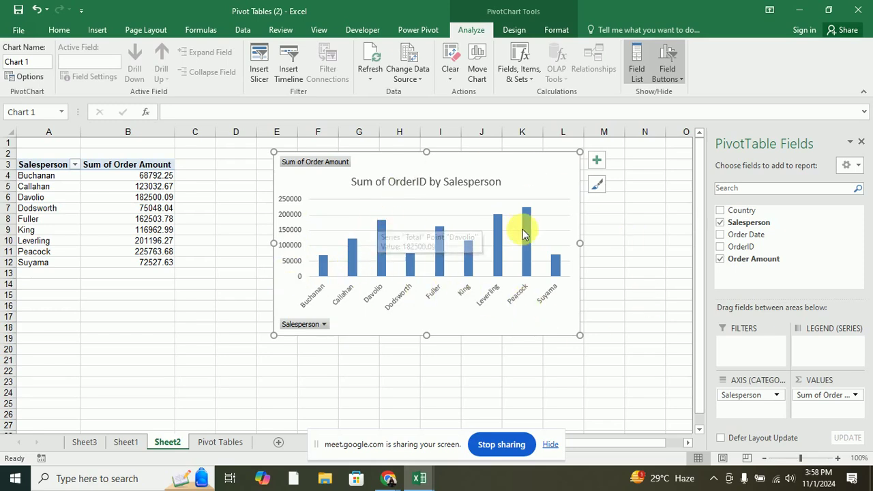
mouse_move(529, 229)
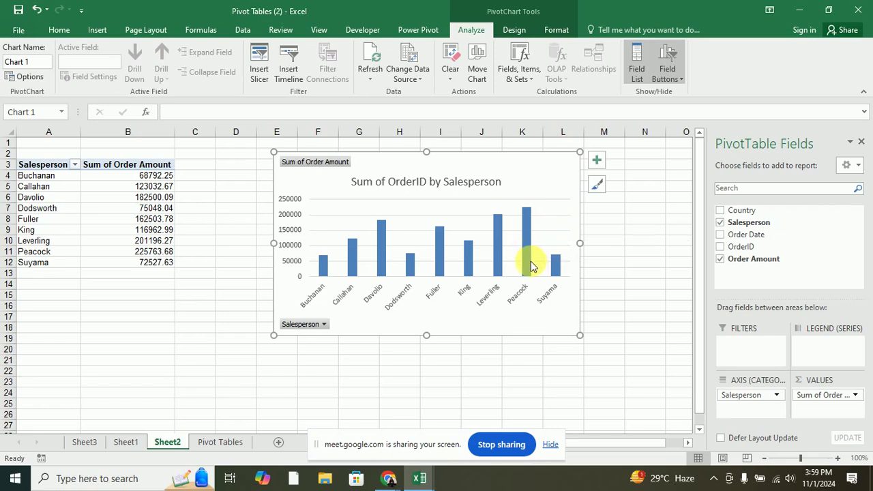
mouse_move(525, 260)
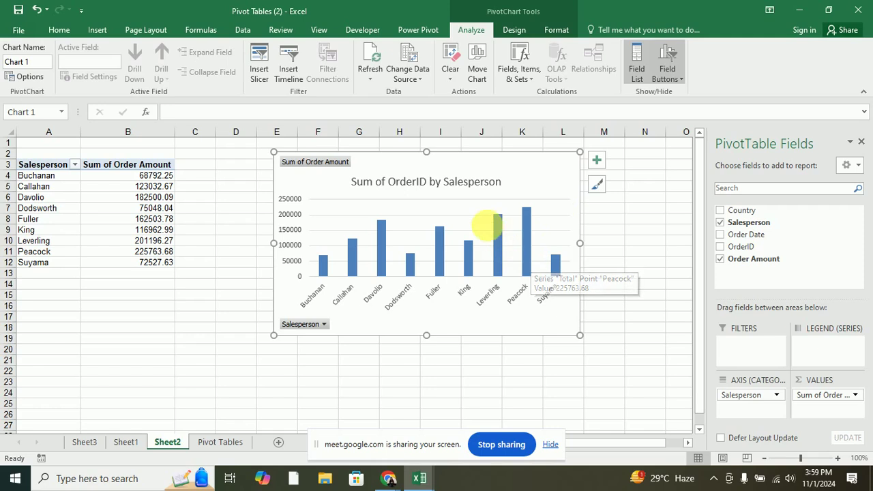
drag(489, 162, 432, 197)
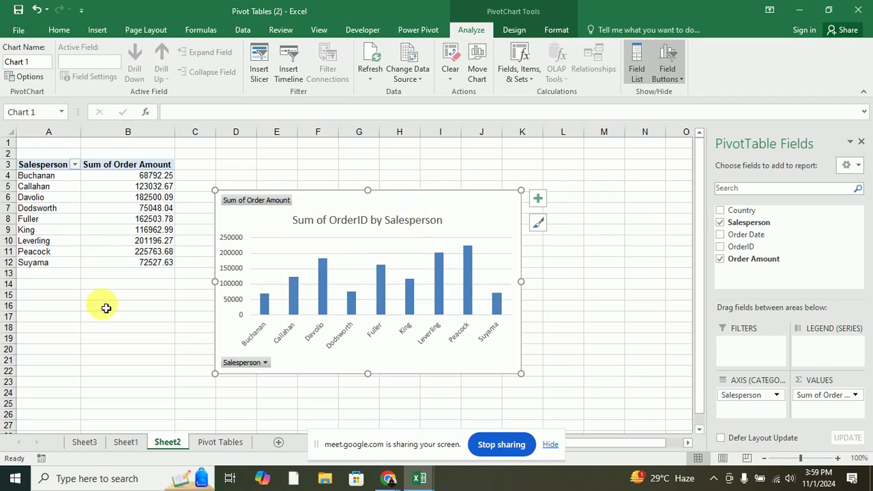
Insert a clustered column PivotChart from the Sheet1 Country pivot table and place it beside the table.
click(124, 442)
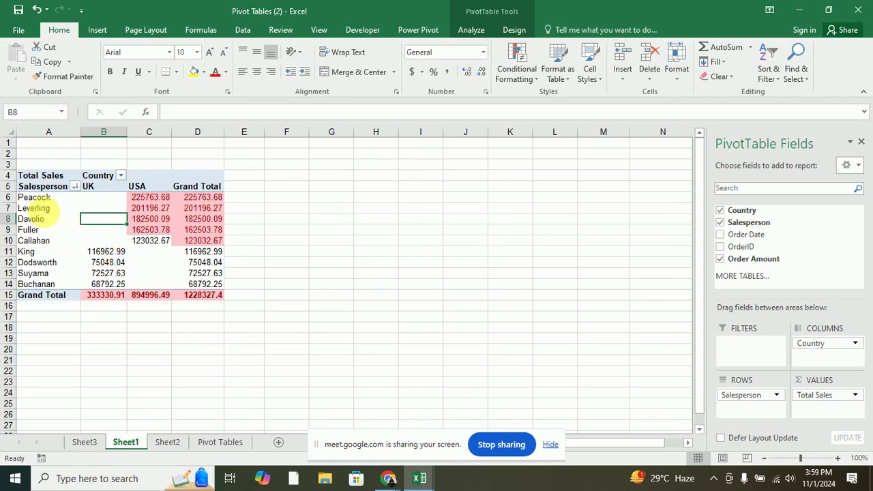
click(30, 197)
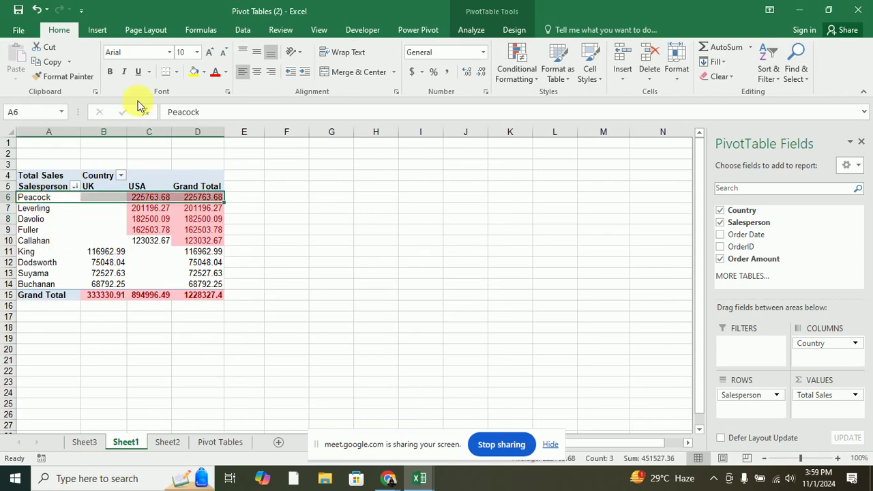
click(96, 30)
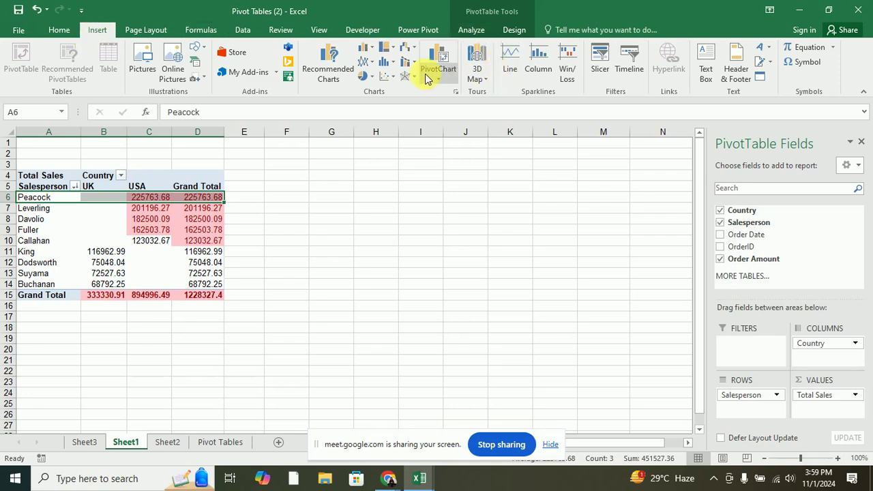
click(438, 58)
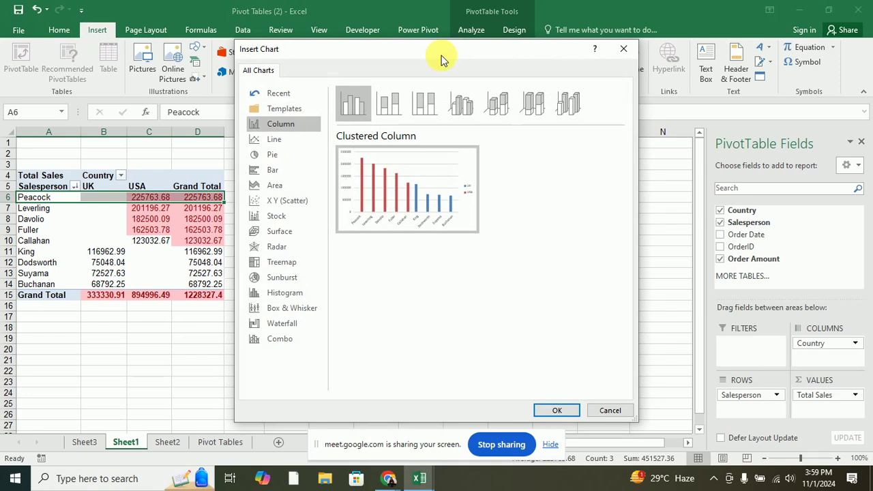
mouse_move(418, 201)
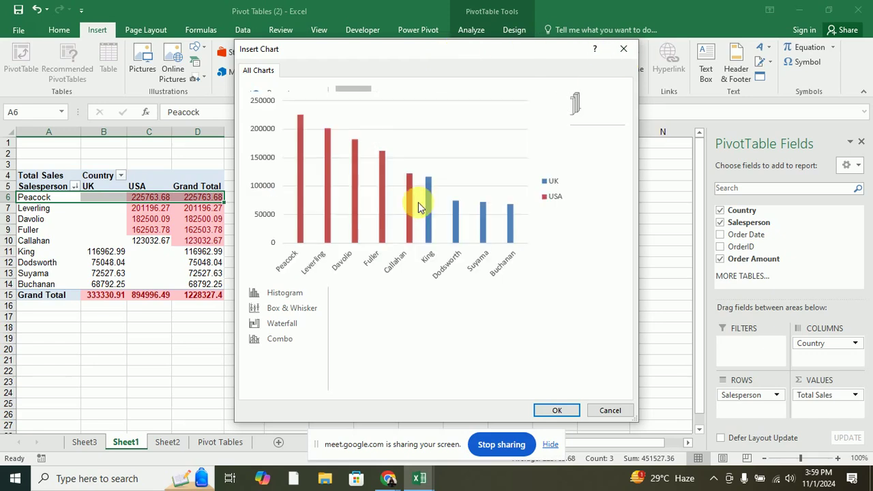
click(552, 411)
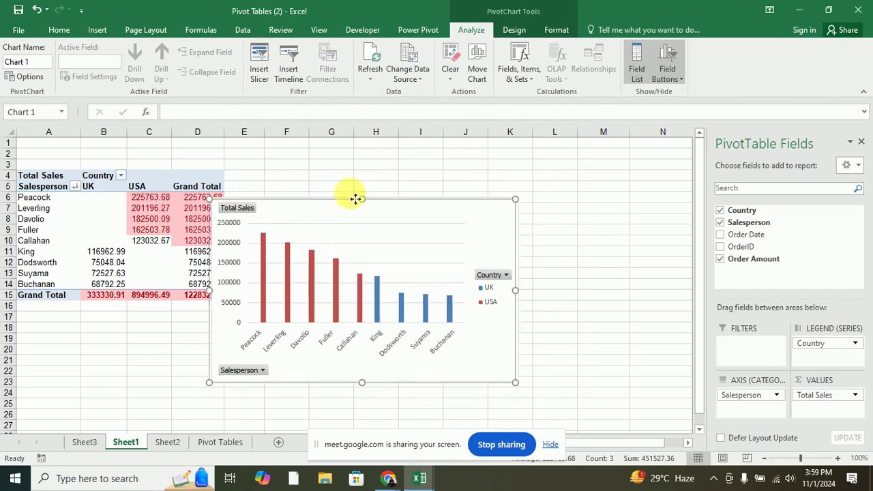
drag(355, 199, 413, 170)
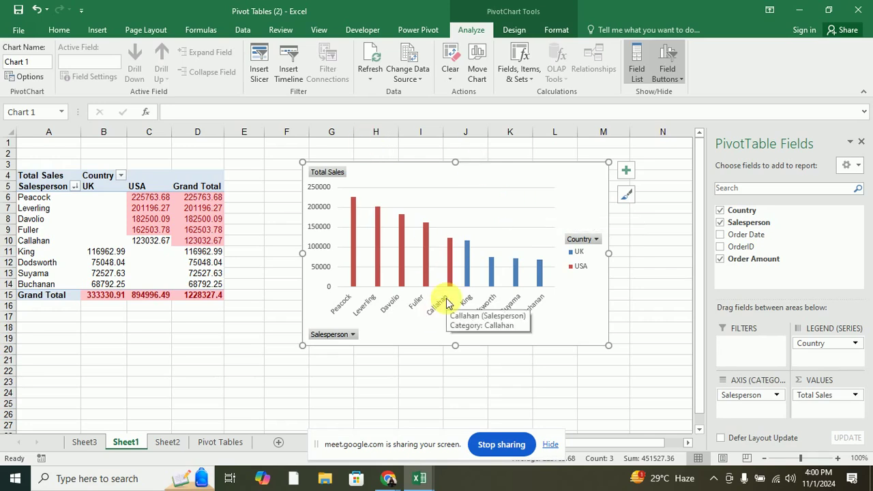
key(XF86AudioRaiseVolume)
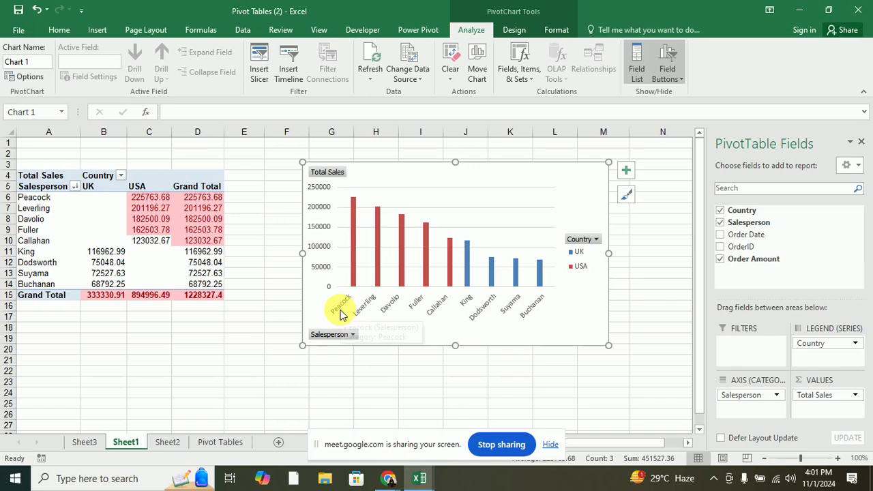
mouse_move(352, 217)
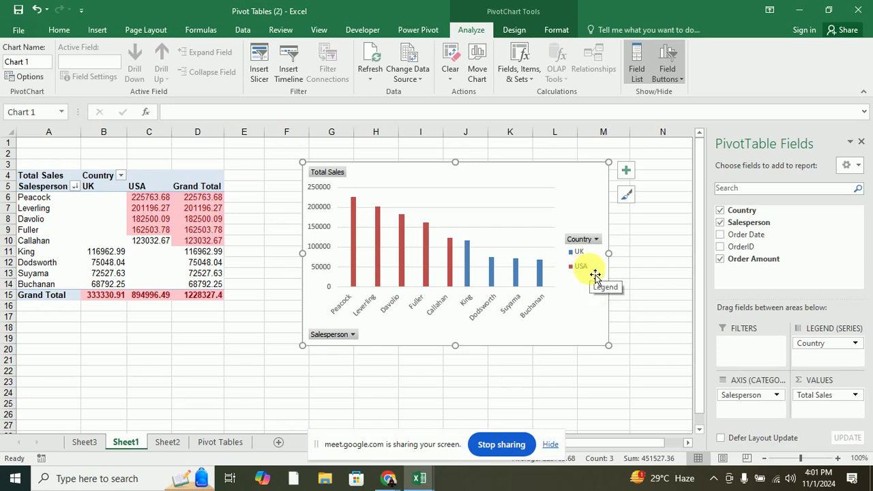
click(167, 443)
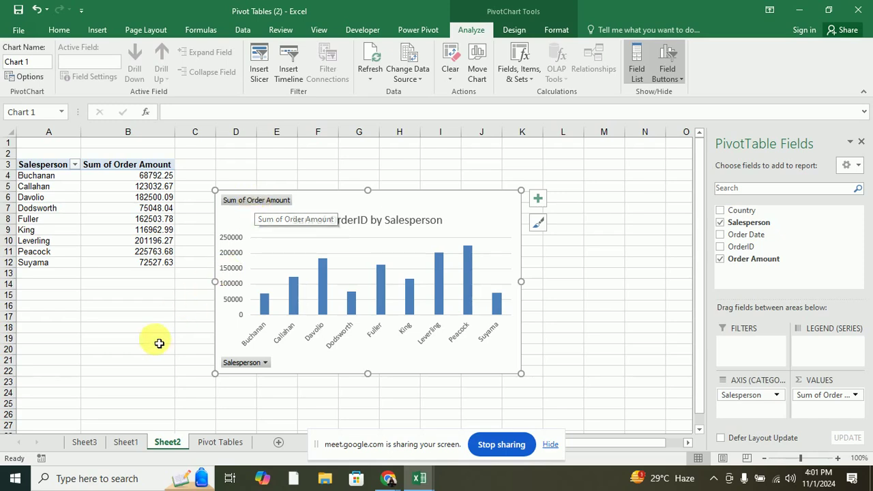
click(115, 443)
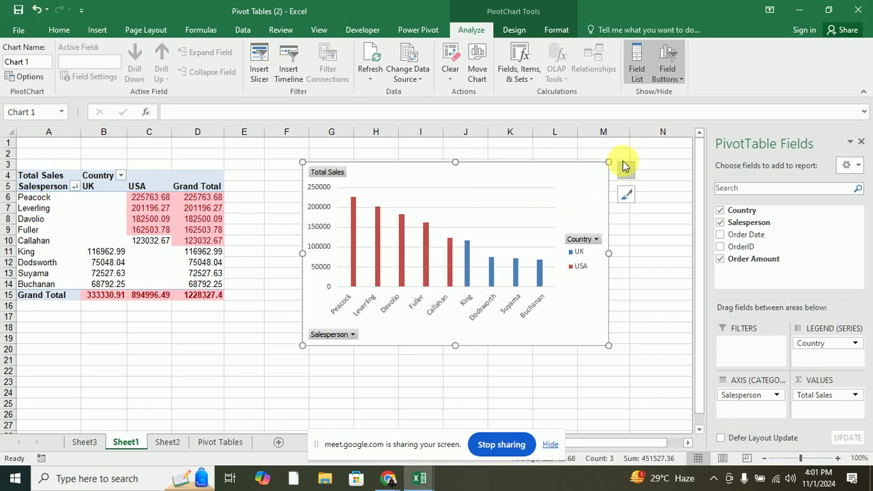
Try several hatched and dark chart styles, then apply the dark style with outlined bars.
click(513, 29)
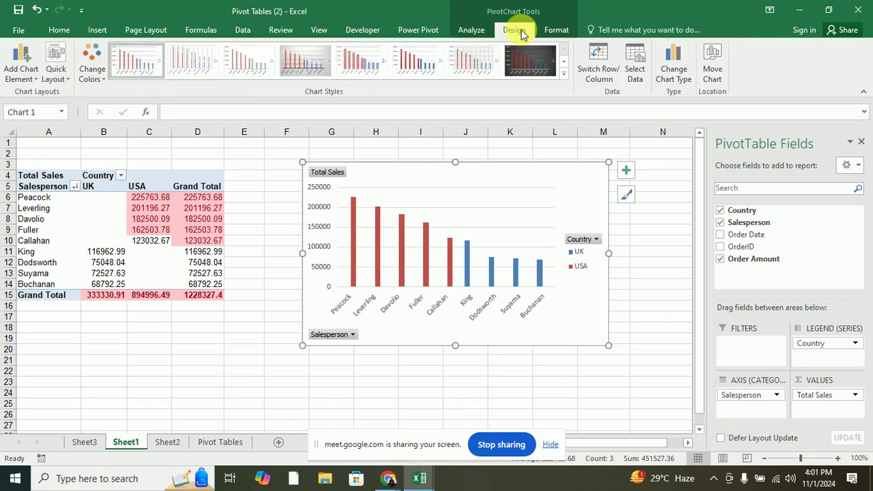
click(567, 30)
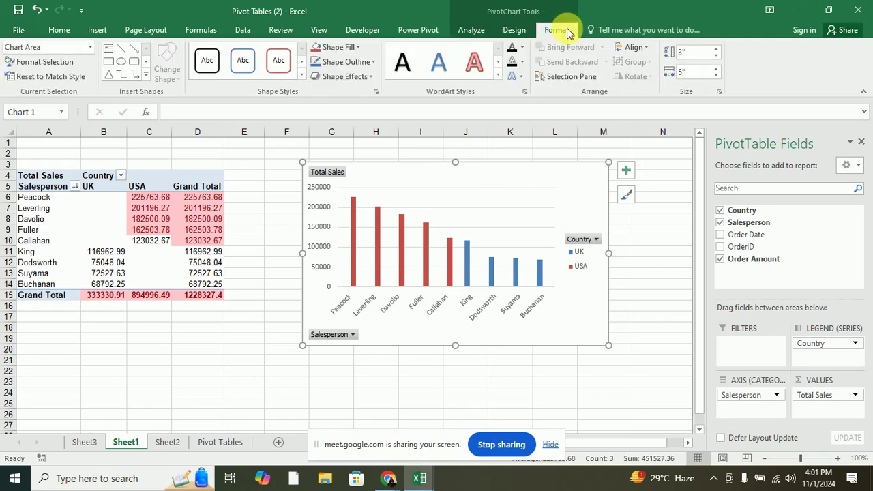
click(505, 32)
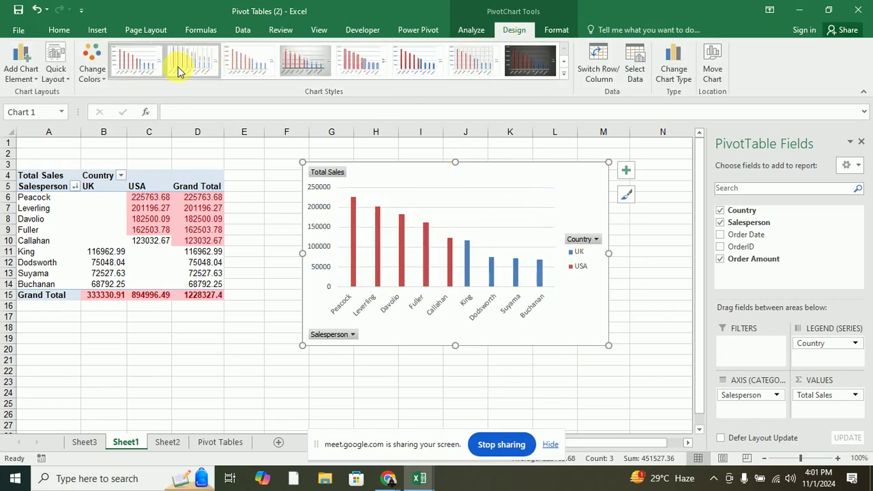
click(215, 65)
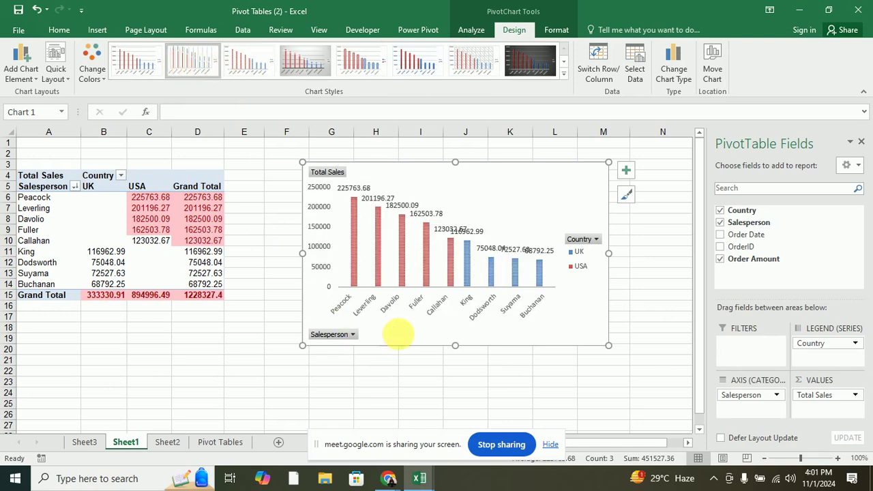
click(246, 60)
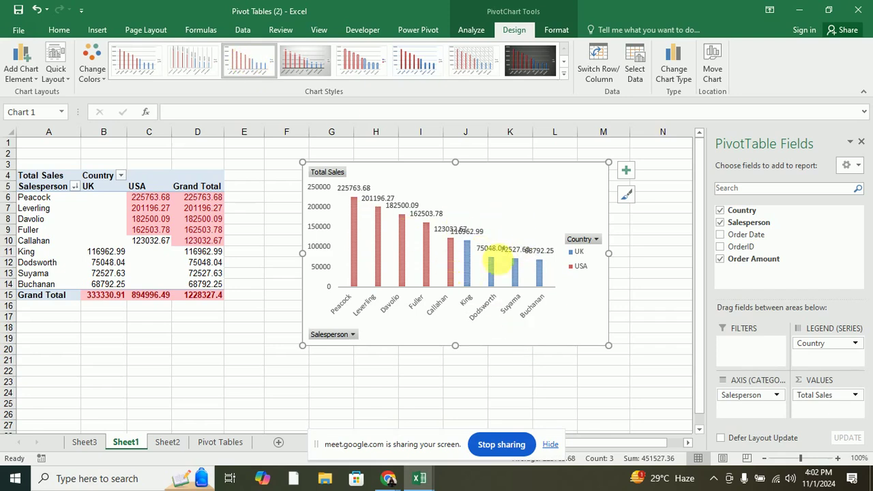
click(546, 63)
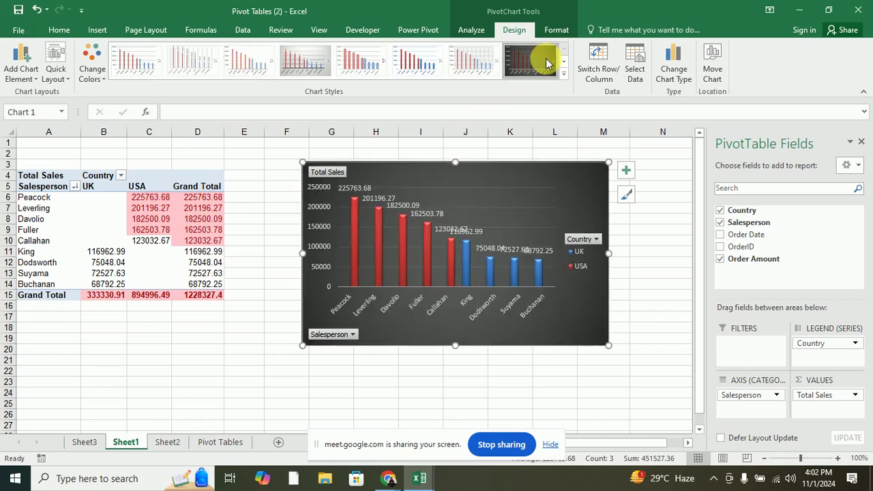
click(564, 73)
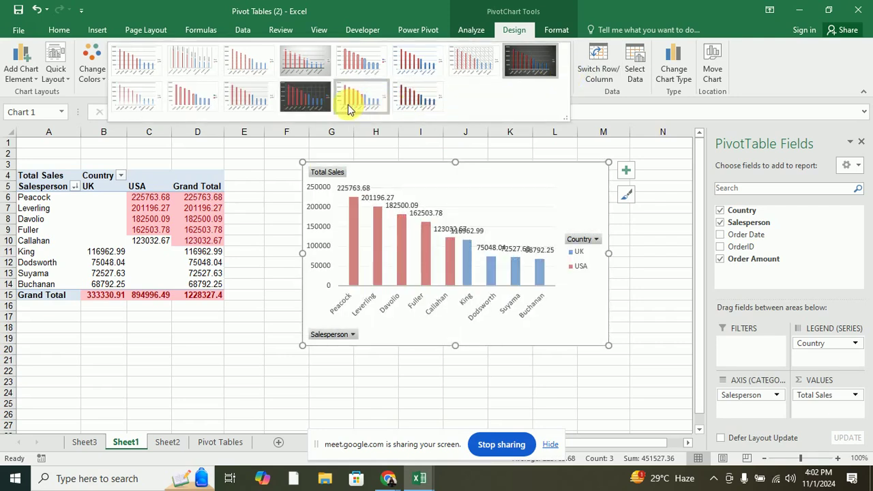
click(313, 104)
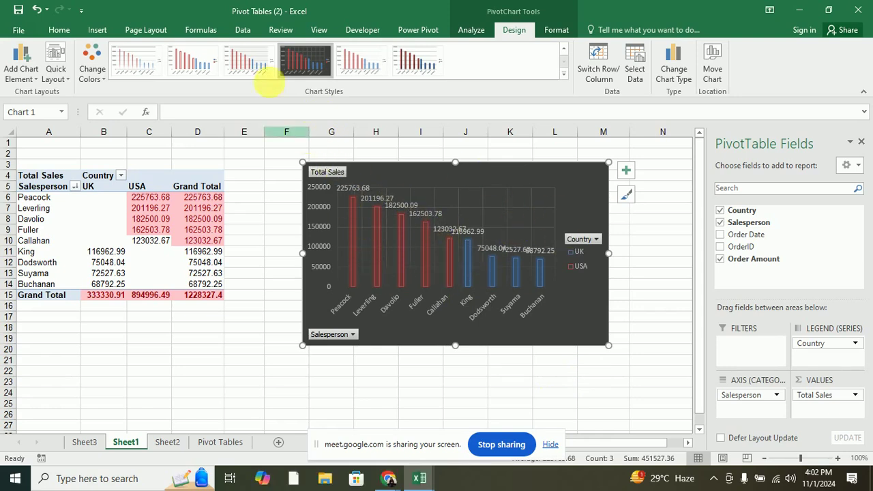
click(93, 79)
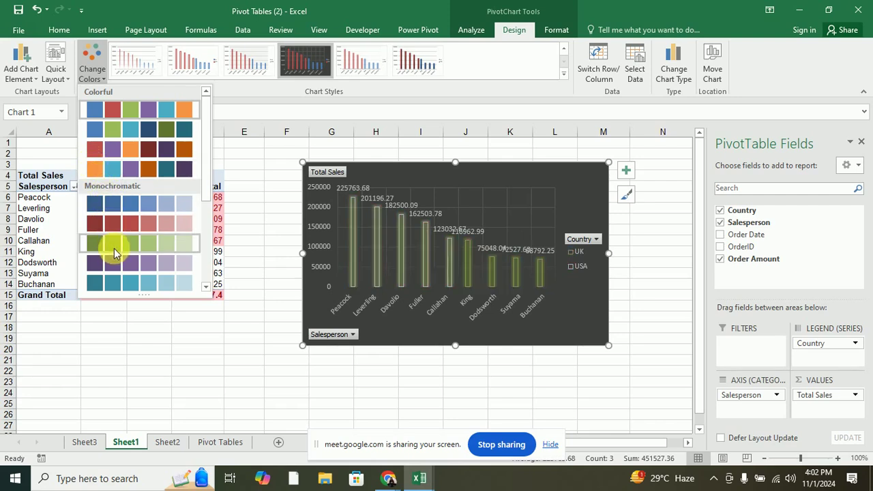
Leave the chart's red and blue colours and layout unchanged, then list the Add Chart Element options.
click(115, 109)
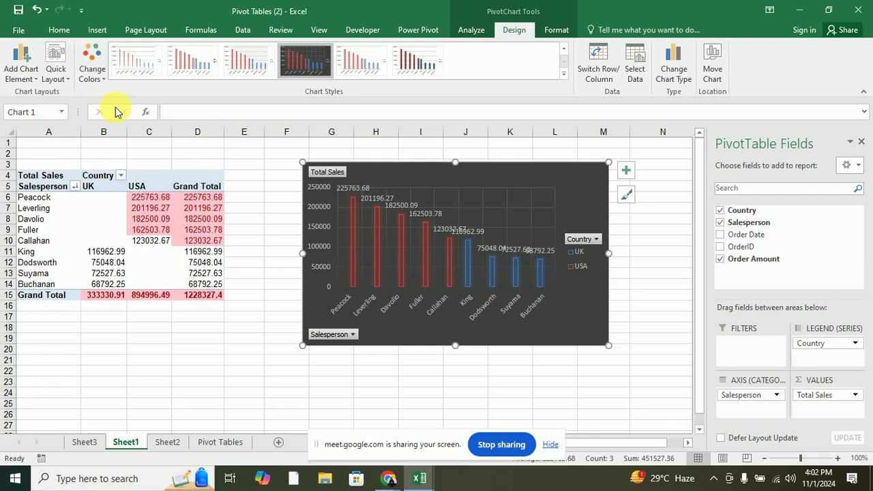
click(65, 80)
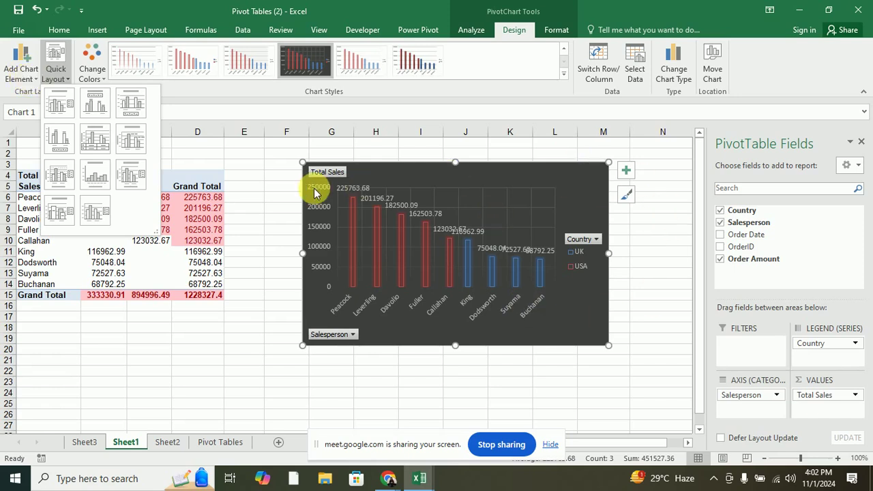
click(28, 76)
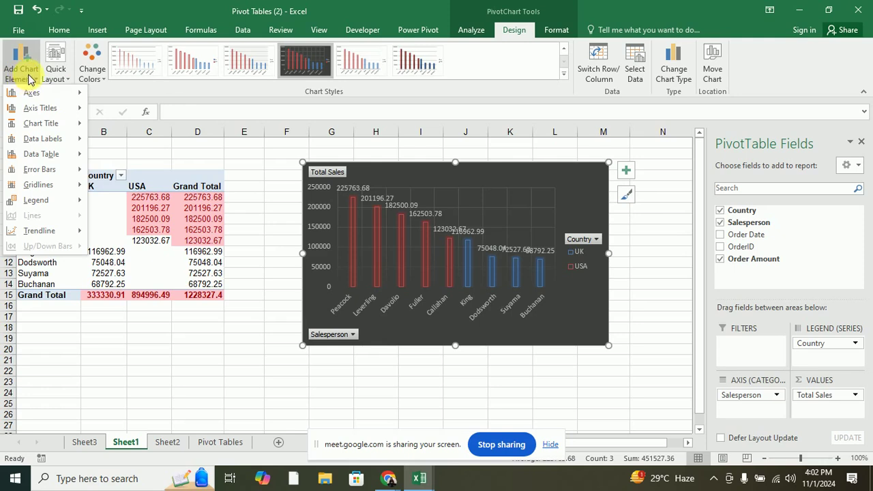
Add placeholder axis titles to the chart through Add Chart Element > Axis Titles > Primary Vertical.
mouse_move(53, 96)
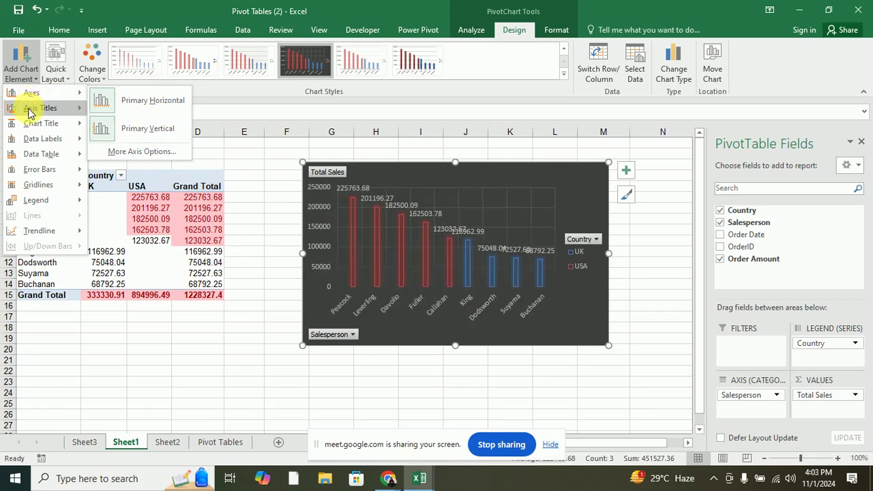
mouse_move(29, 113)
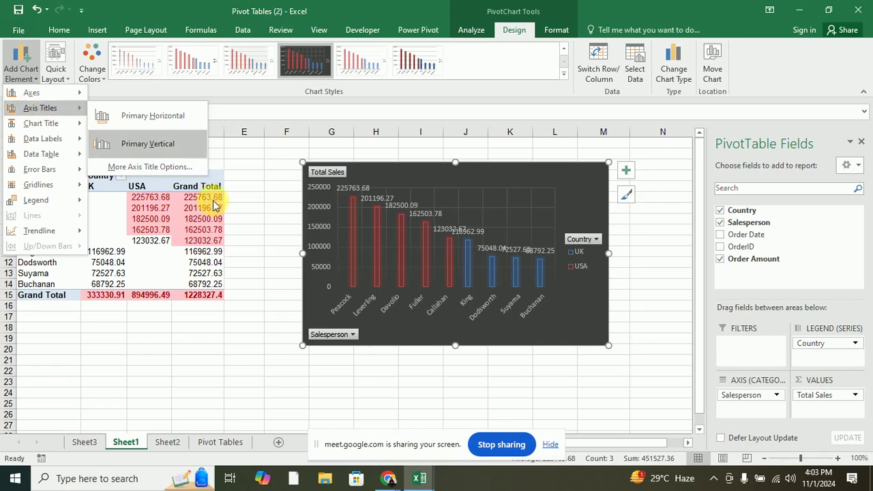
click(165, 174)
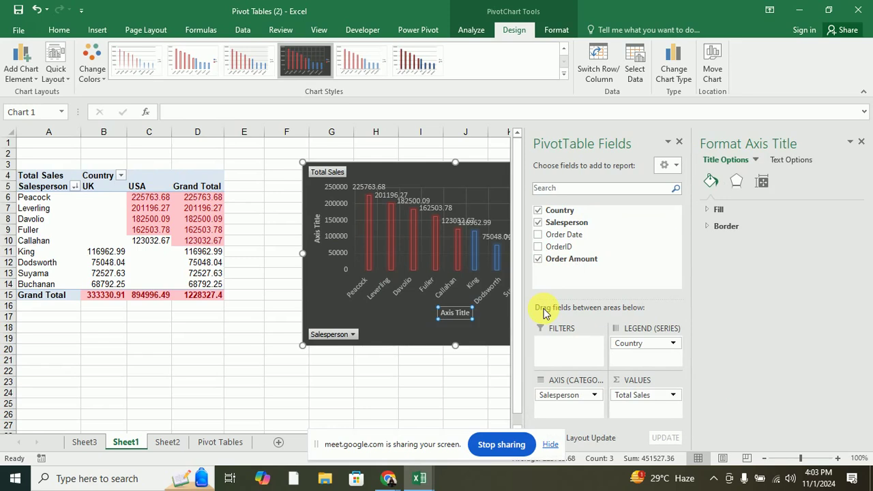
Expand and review the axis title's Fill and Border options in the Format Axis Title pane.
click(709, 210)
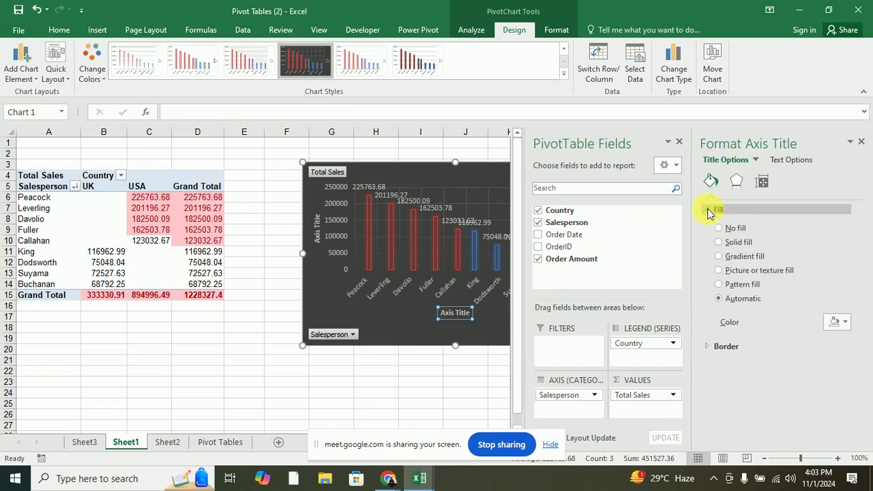
click(707, 347)
scroll(765, 361, down, 5)
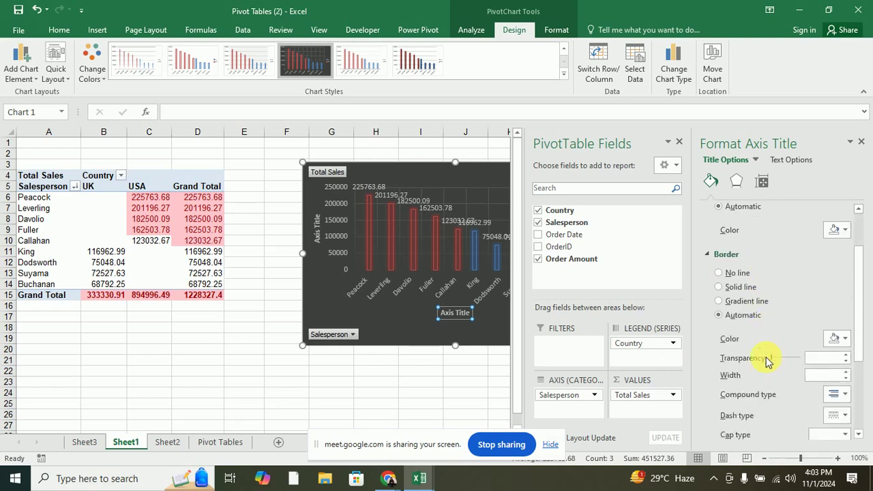
scroll(768, 360, down, 1)
scroll(757, 286, up, 5)
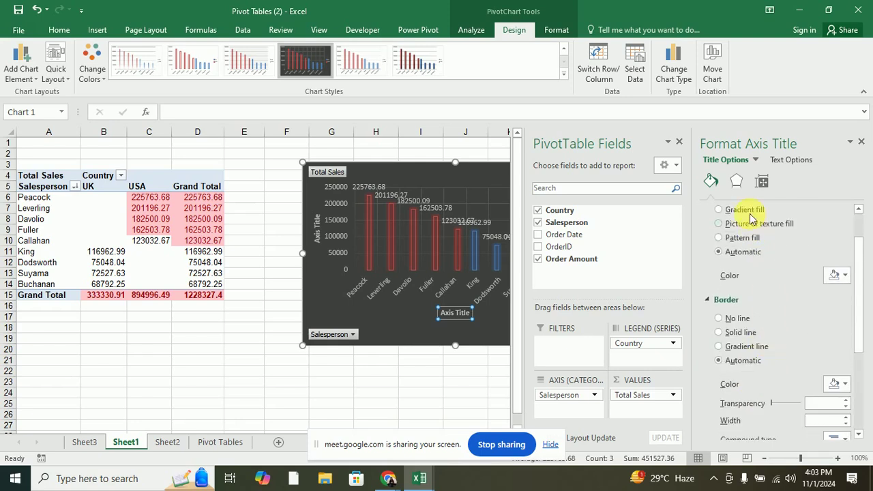
Check the axis title's Effects, then its Size & Properties alignment settings.
click(737, 180)
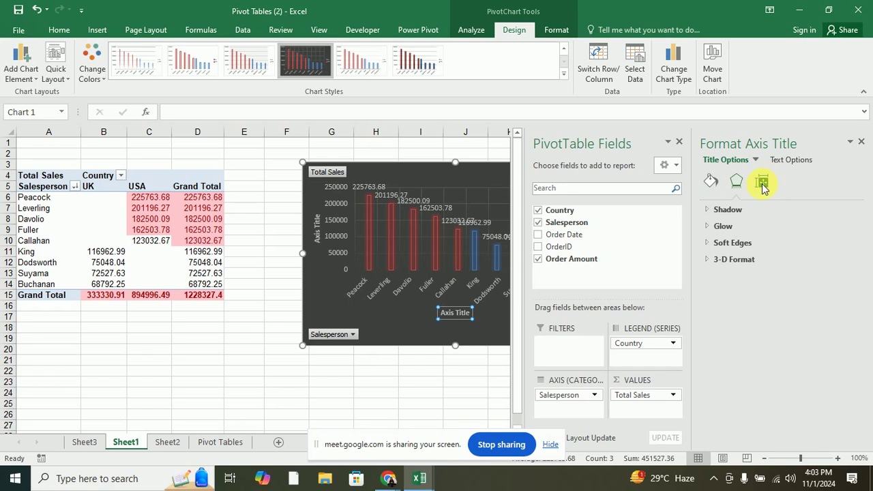
click(763, 186)
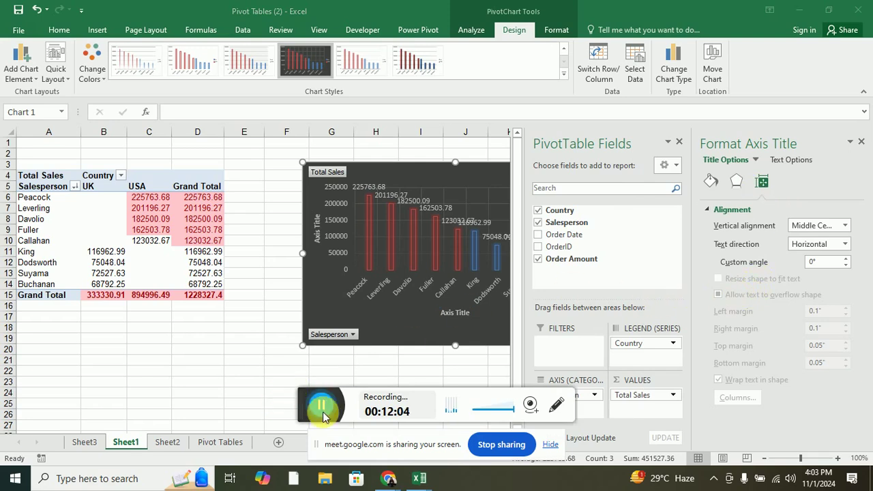
click(323, 416)
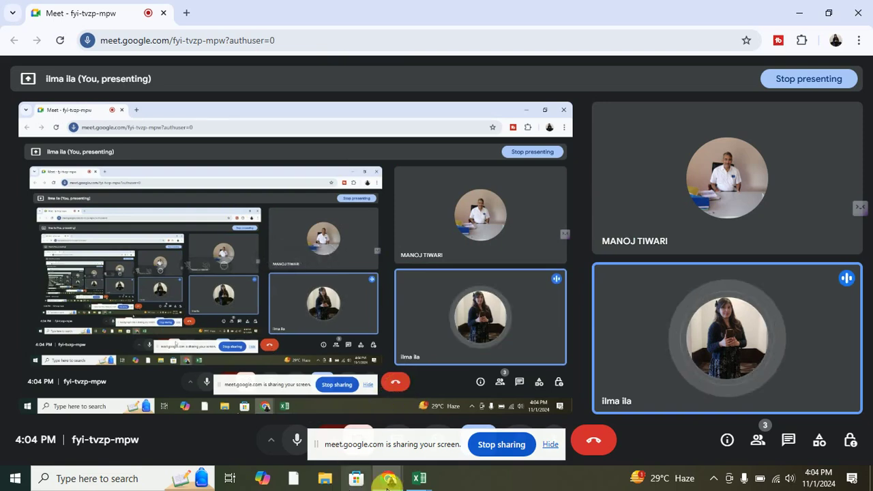
Bring the Pivot Tables workbook back to the front and minimize Task Manager to reveal it.
mouse_move(419, 478)
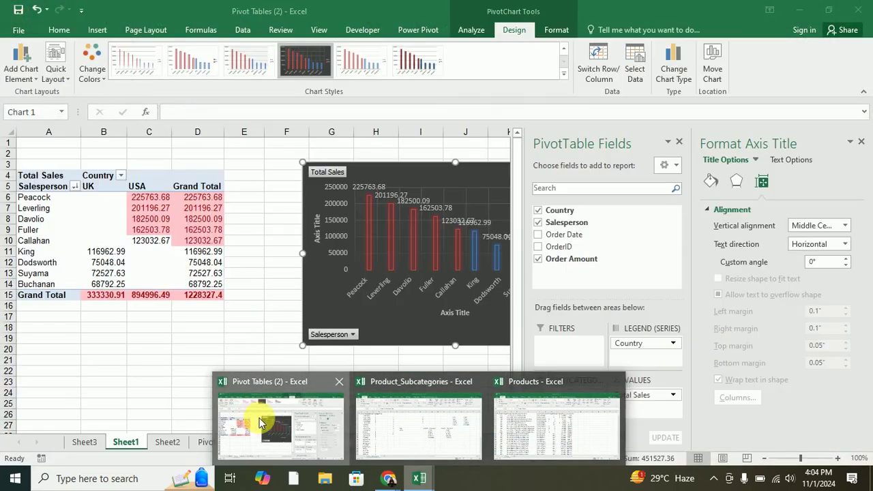
click(260, 421)
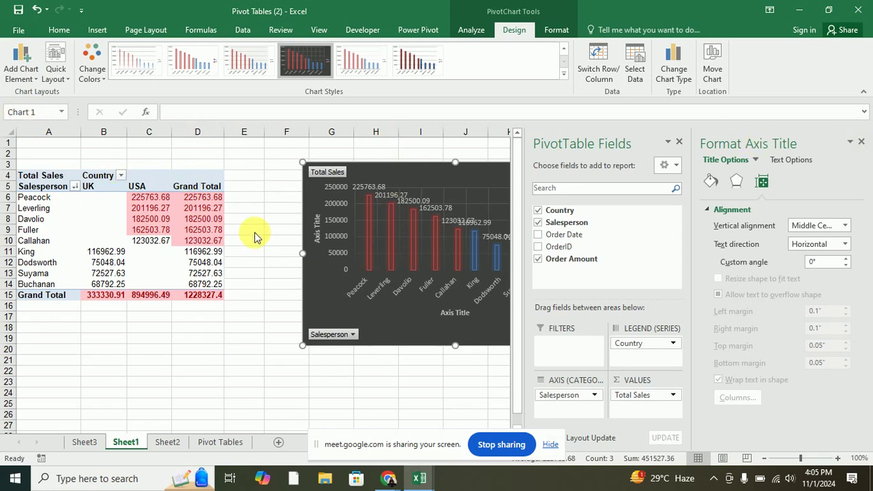
right_click(515, 479)
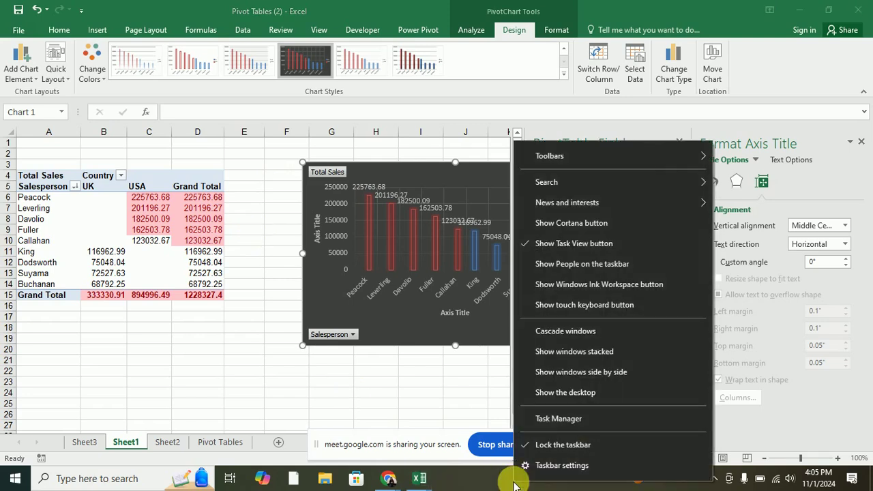
click(523, 418)
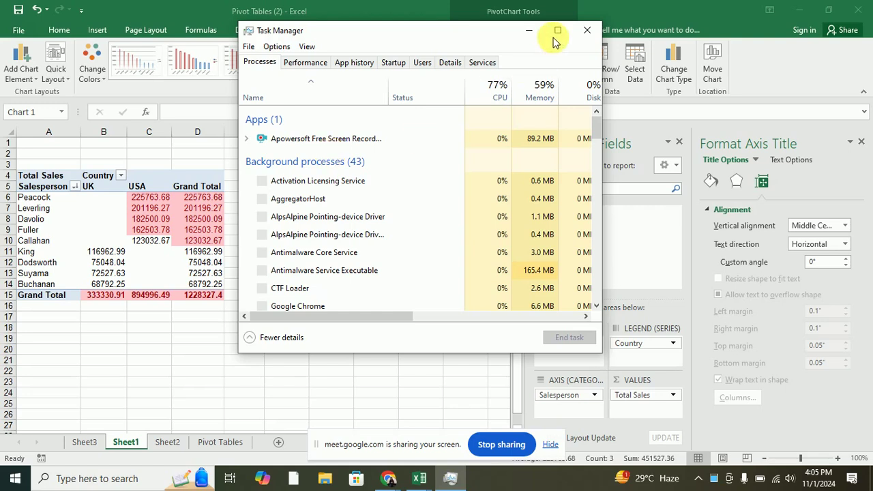
click(528, 30)
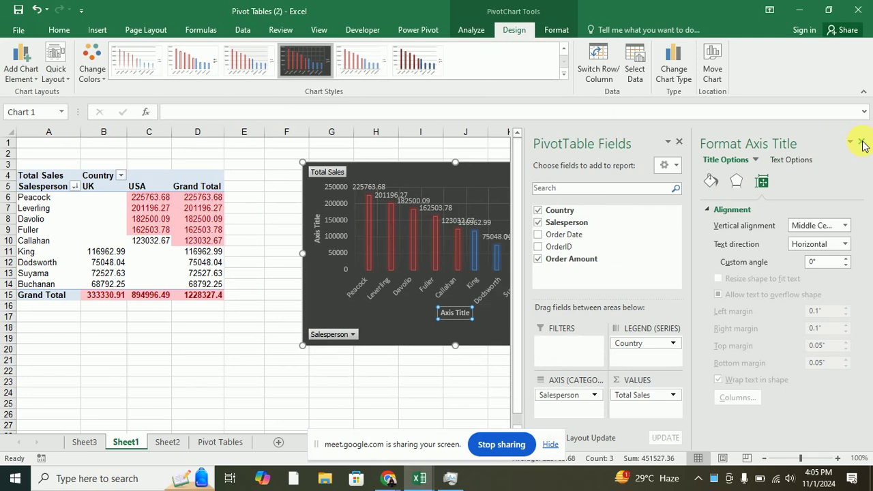
click(678, 142)
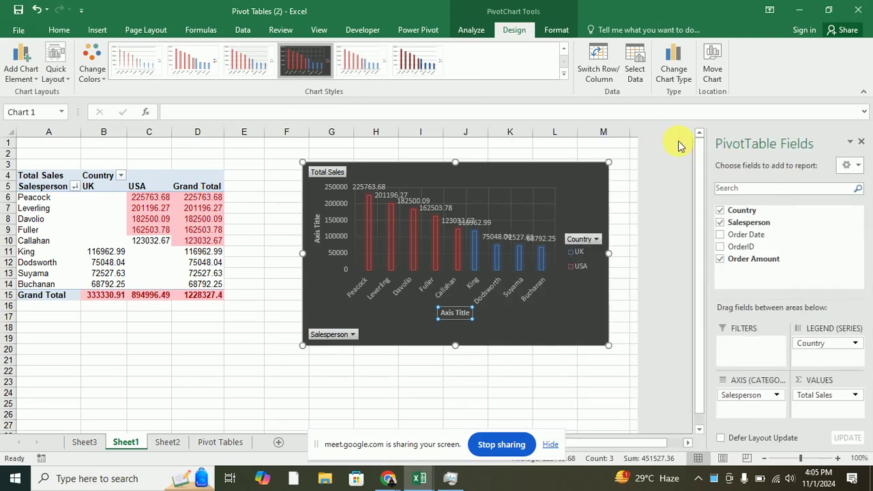
click(28, 77)
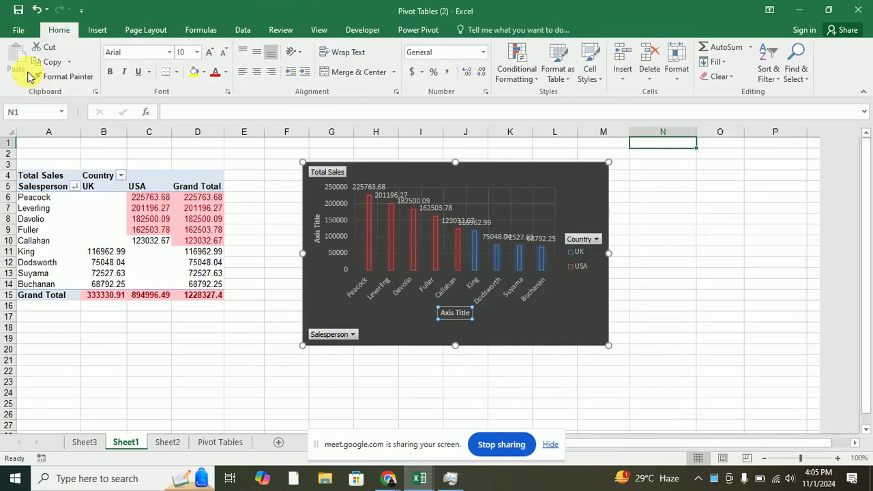
click(457, 192)
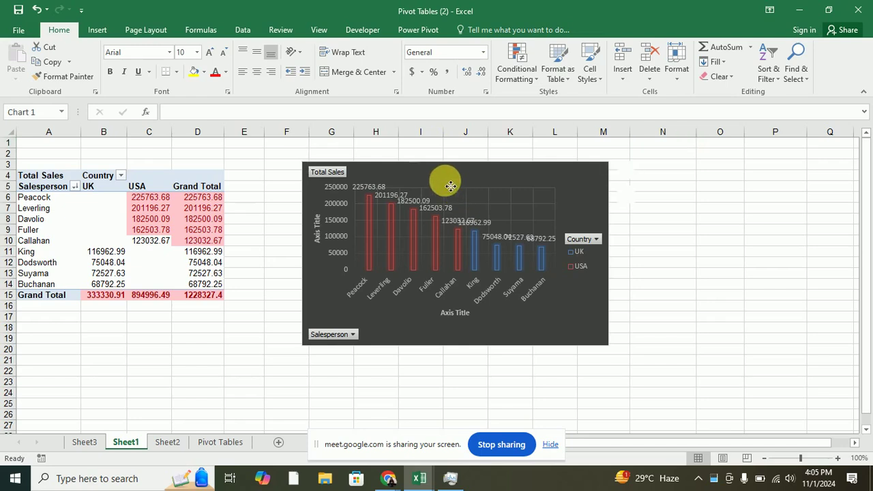
click(419, 183)
click(514, 30)
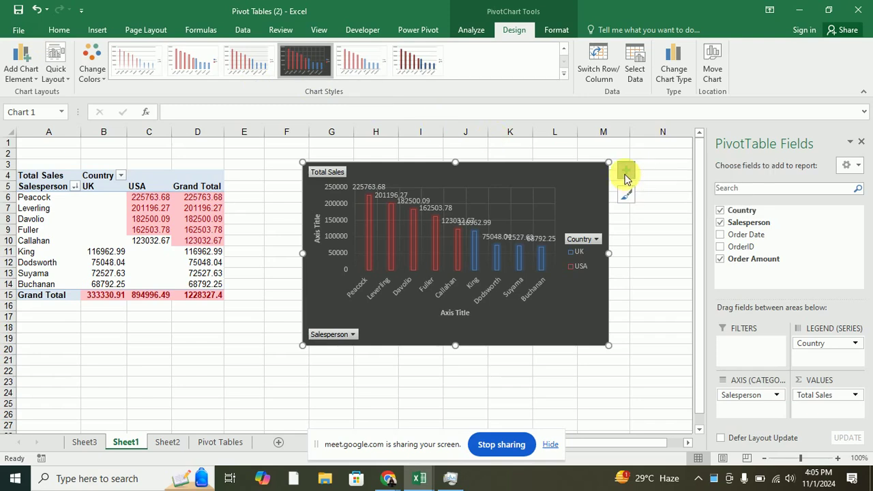
click(626, 172)
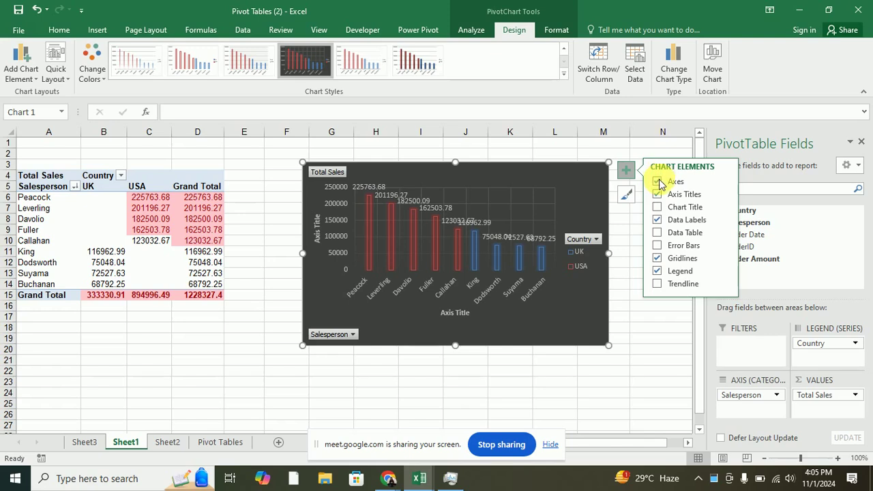
Check the chart's axes, then select the horizontal axis title and begin typing 'Sa'.
click(727, 184)
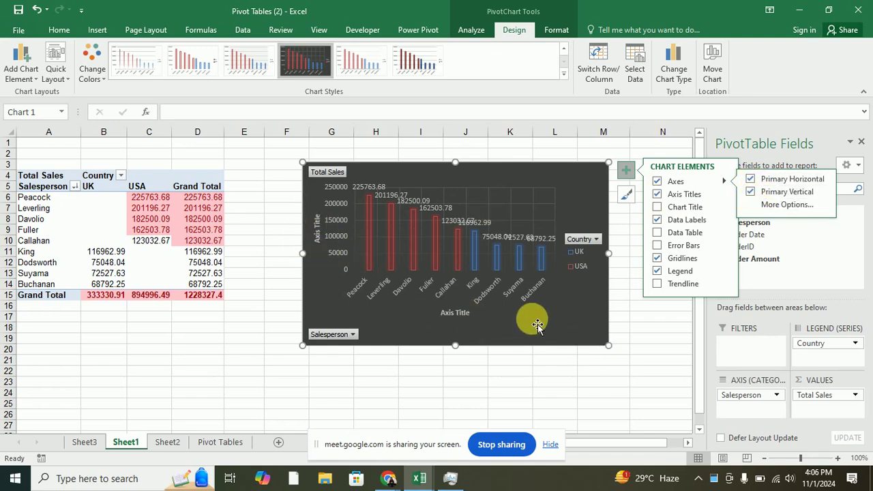
click(459, 314)
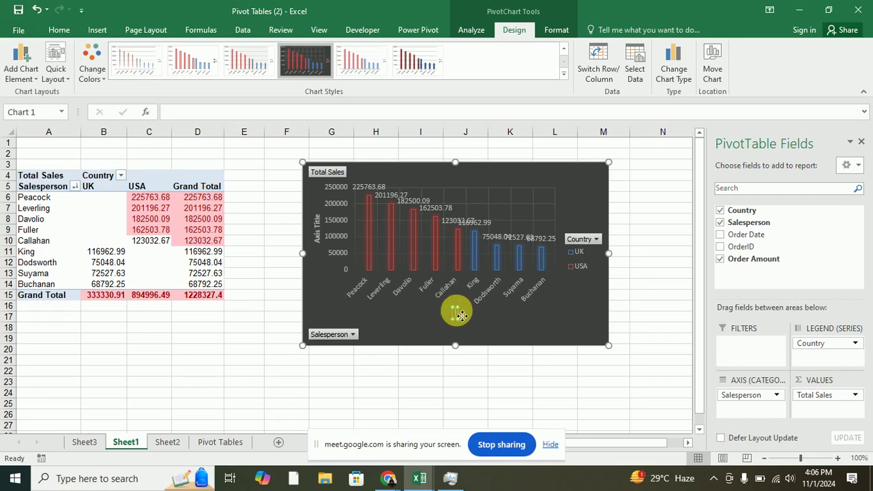
text(Salesperson)
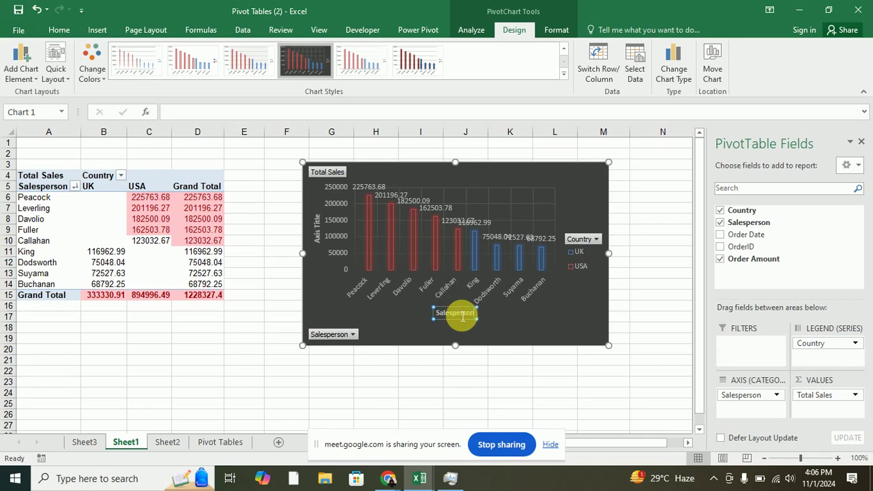
Replace the vertical axis title placeholder with 'Total Sales' and finish editing it.
click(317, 234)
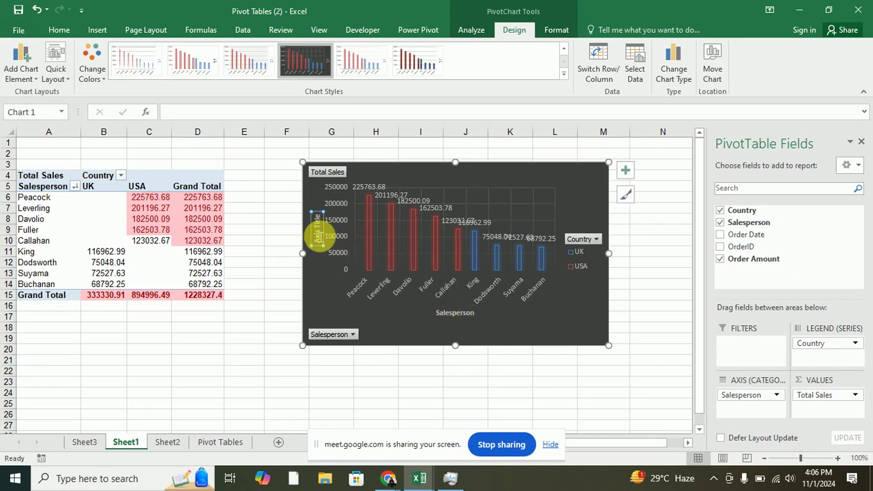
double_click(318, 234)
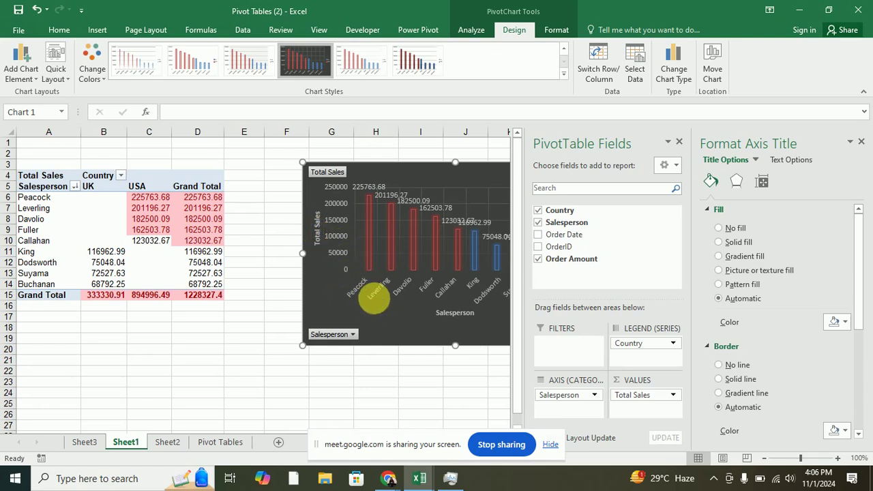
click(375, 302)
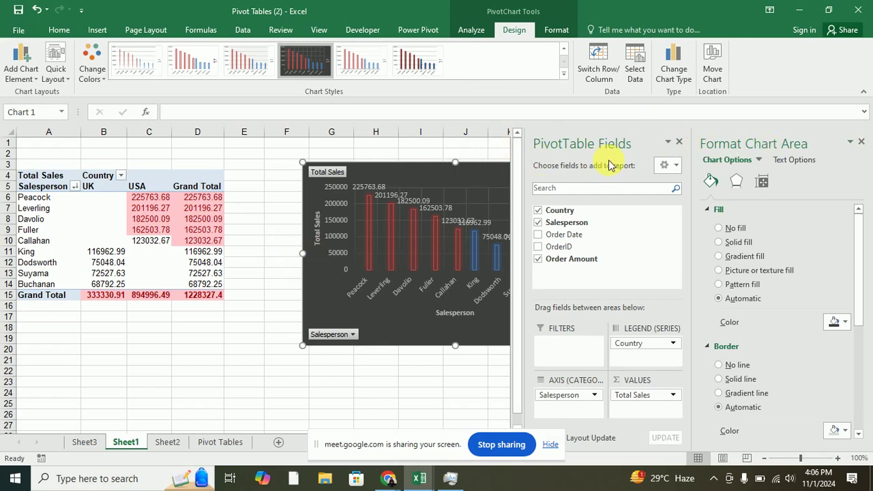
Close the PivotTable Fields list, then go to the Pivot Tables sheet and Sheet2.
click(669, 145)
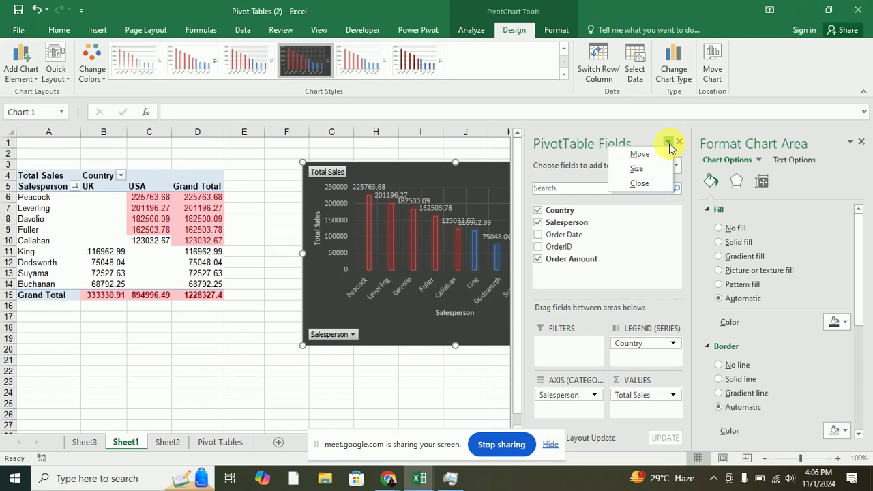
click(669, 145)
click(669, 145)
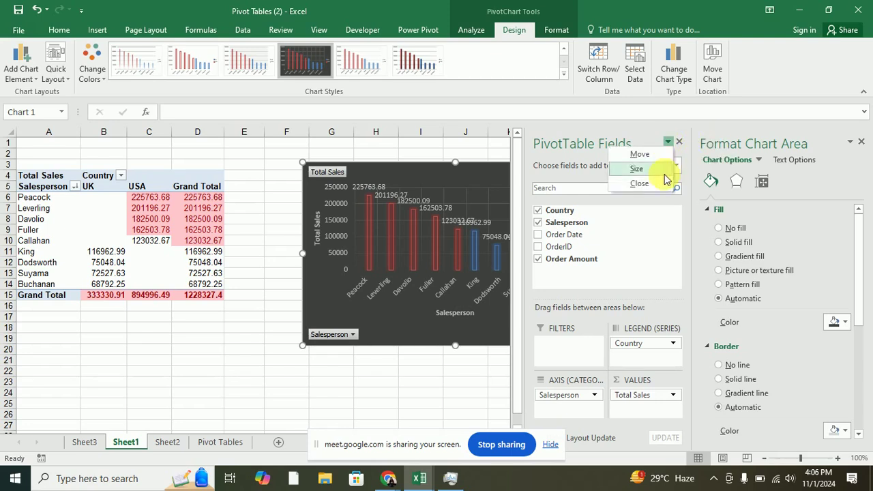
click(630, 185)
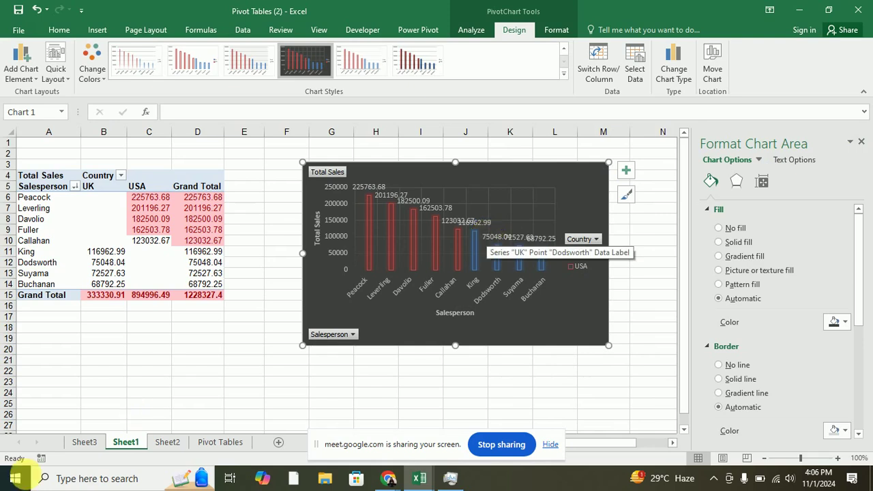
click(217, 443)
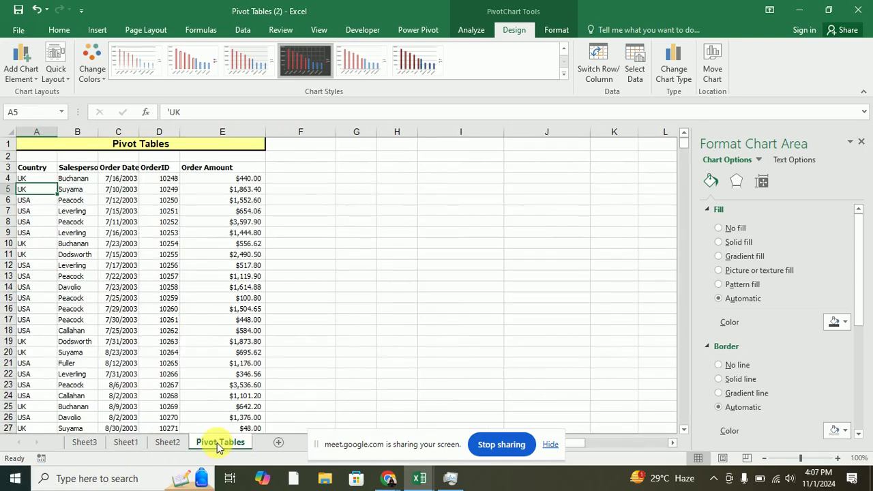
click(167, 442)
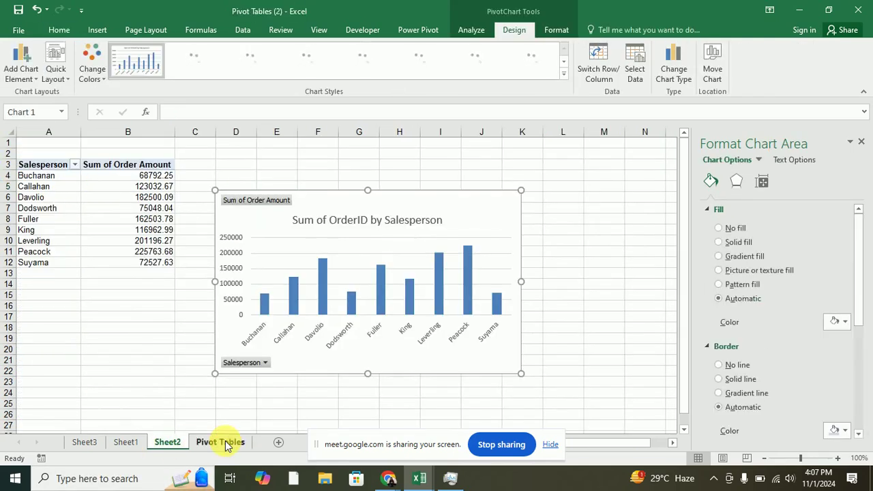
Leave the Pivot Tables sheet and bring the Products workbook to the front.
click(224, 444)
mouse_move(420, 478)
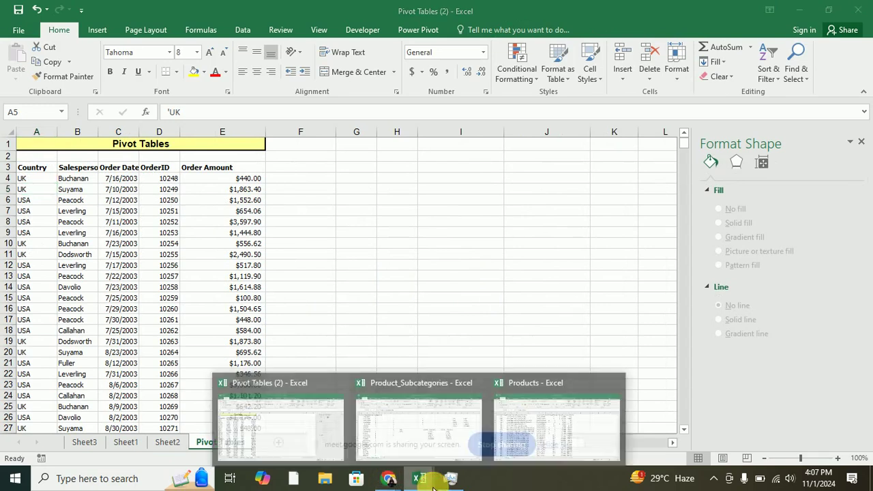
mouse_move(437, 437)
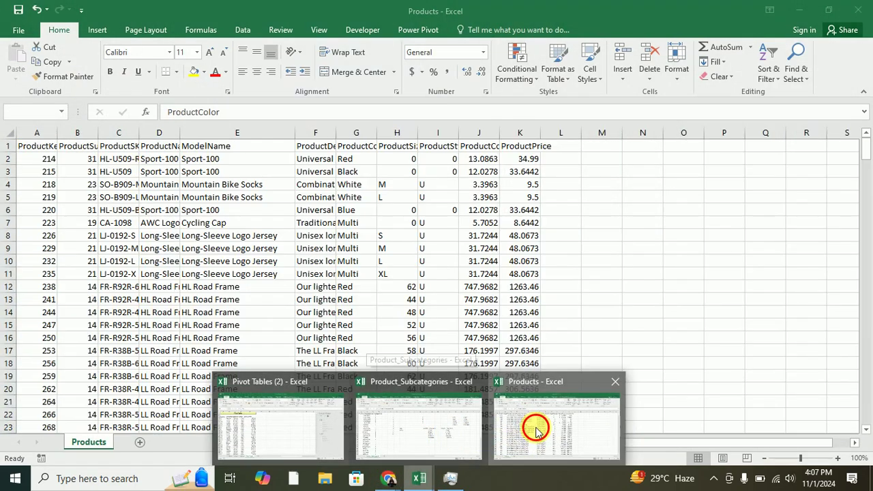
click(523, 403)
Widen columns C, K, F and D so SKUs, prices, descriptions and names show fully.
click(108, 161)
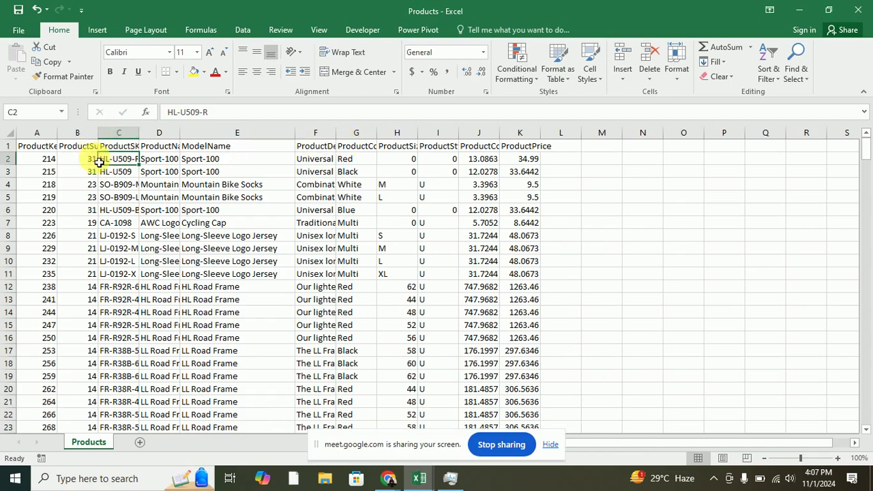
drag(140, 139, 169, 139)
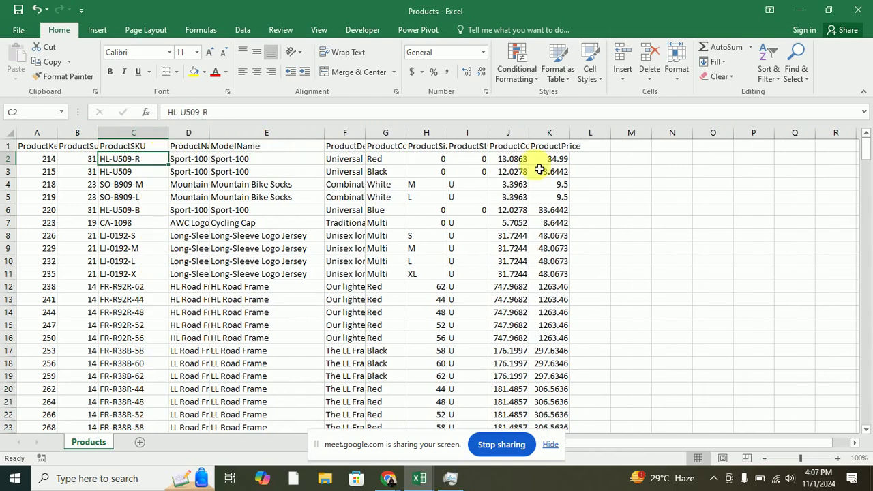
drag(570, 137, 629, 140)
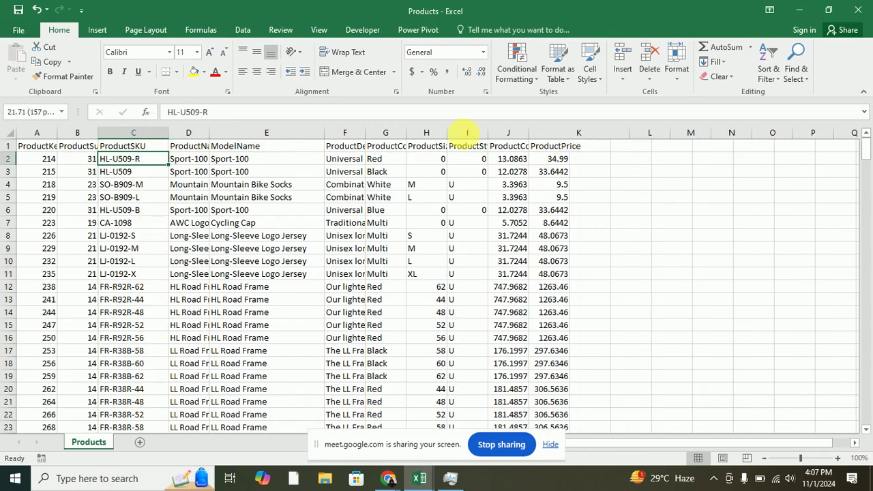
drag(375, 137, 435, 141)
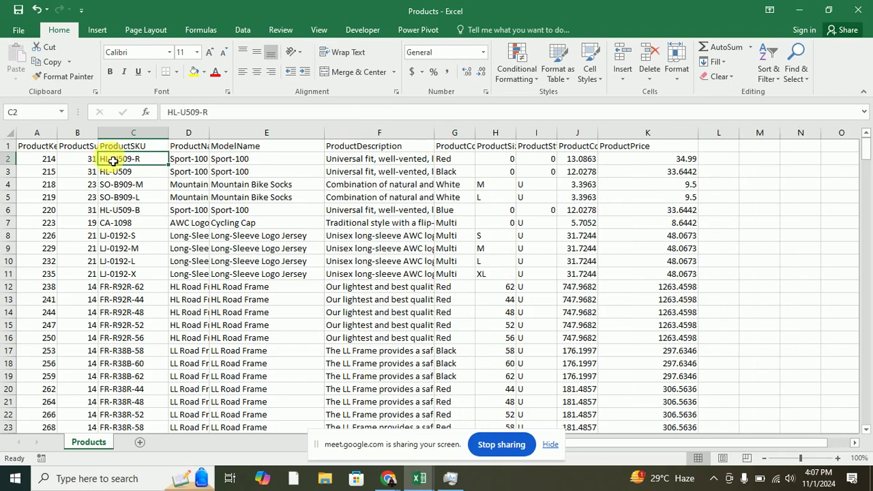
drag(216, 137, 296, 140)
click(231, 137)
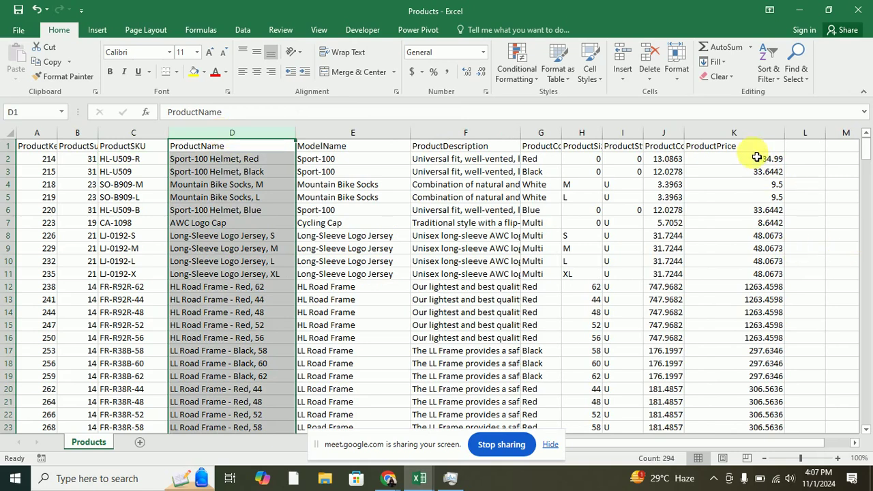
Insert the recommended histogram chart from columns D and K, showing ProductPrice.
ctrl+click(751, 133)
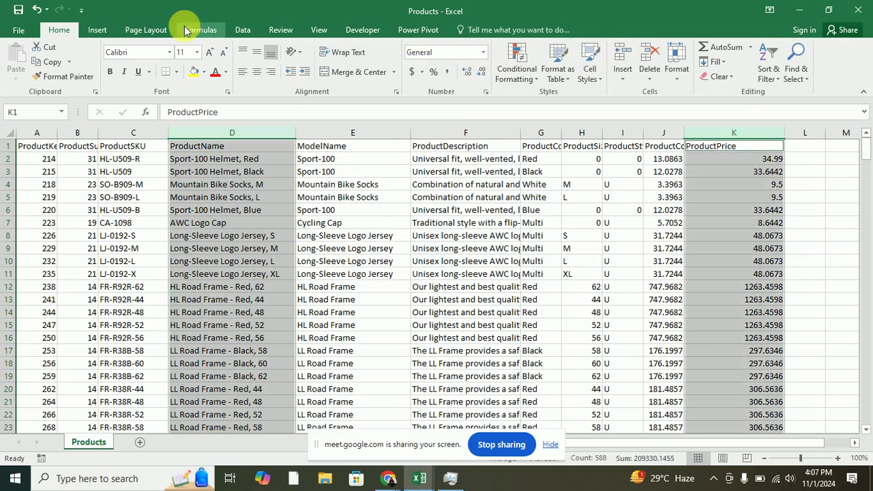
click(108, 31)
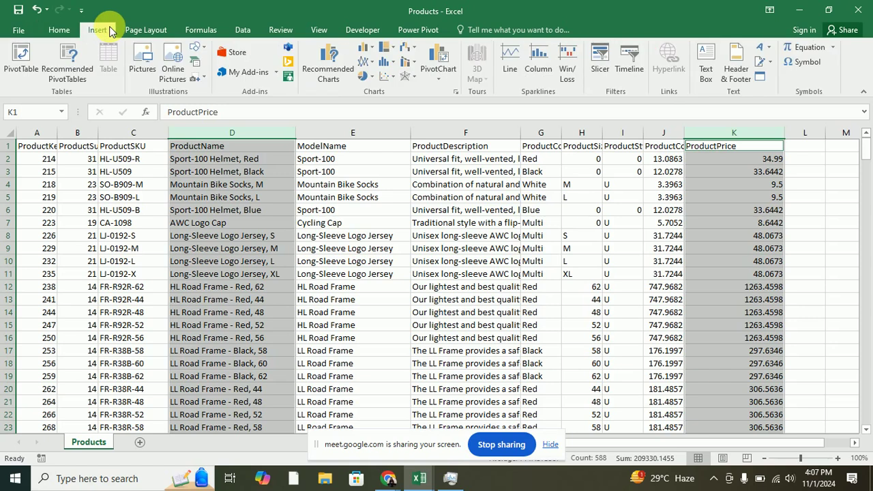
click(332, 64)
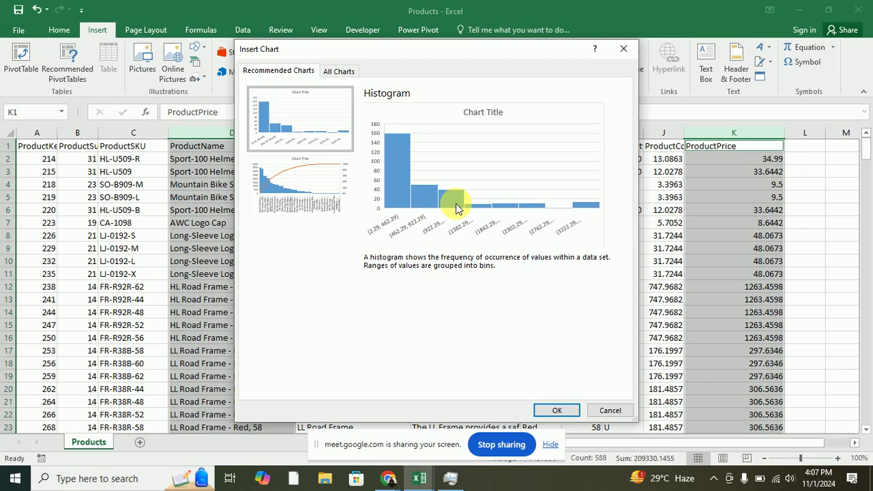
click(554, 410)
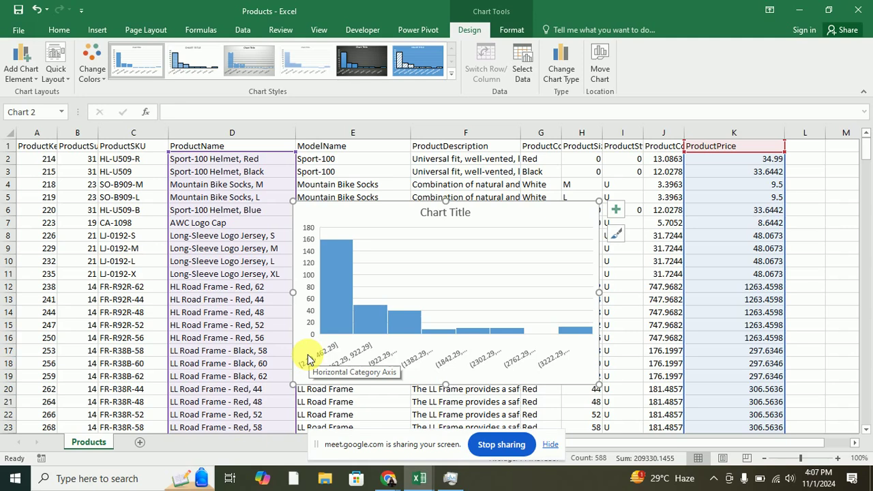
Look at the histogram's chart element and axis options, then bring Product_Subcategories forward.
click(617, 212)
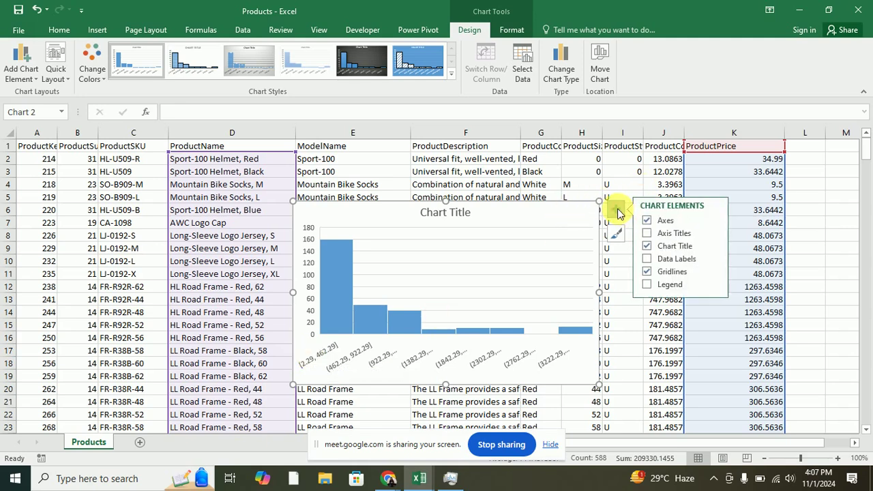
click(715, 223)
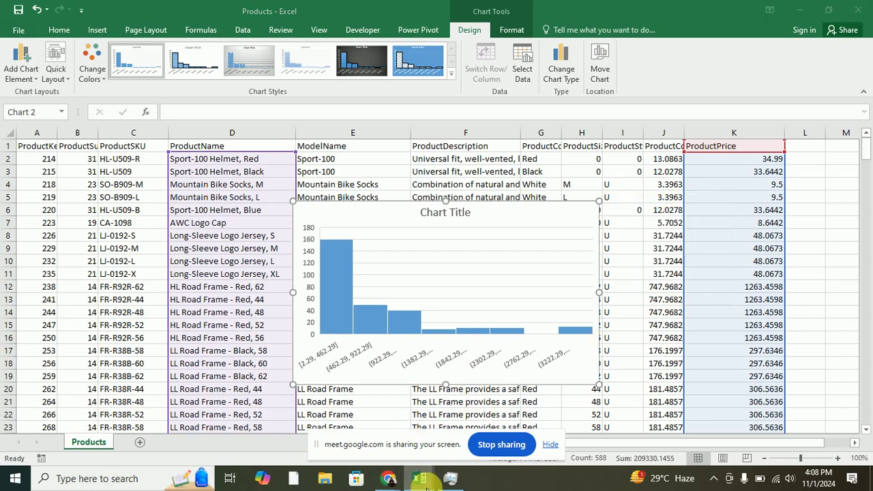
mouse_move(419, 478)
click(440, 431)
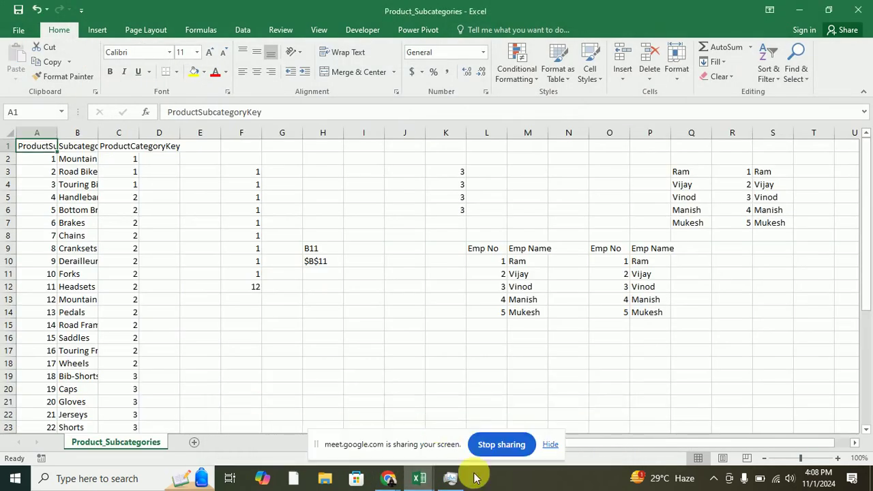
Return to Pivot Tables (2), toggling between Sheet1 and Sheet2 and ending on Sheet2's Salesperson chart.
mouse_move(420, 476)
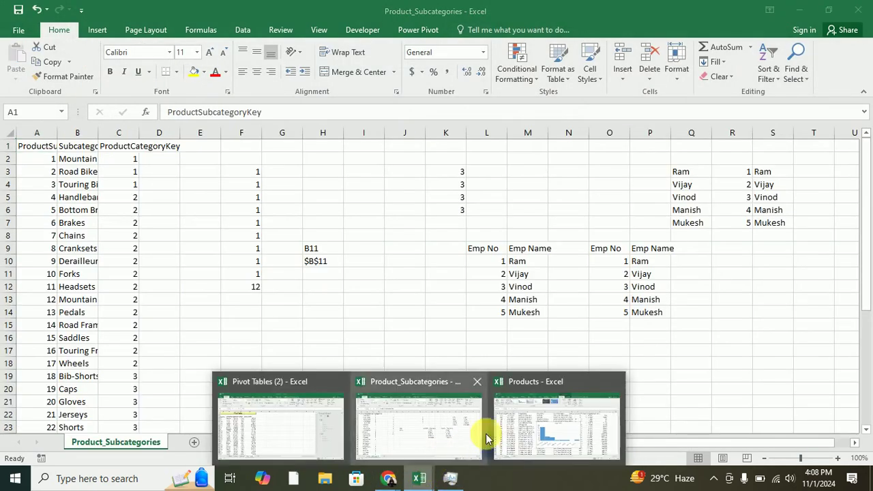
click(516, 416)
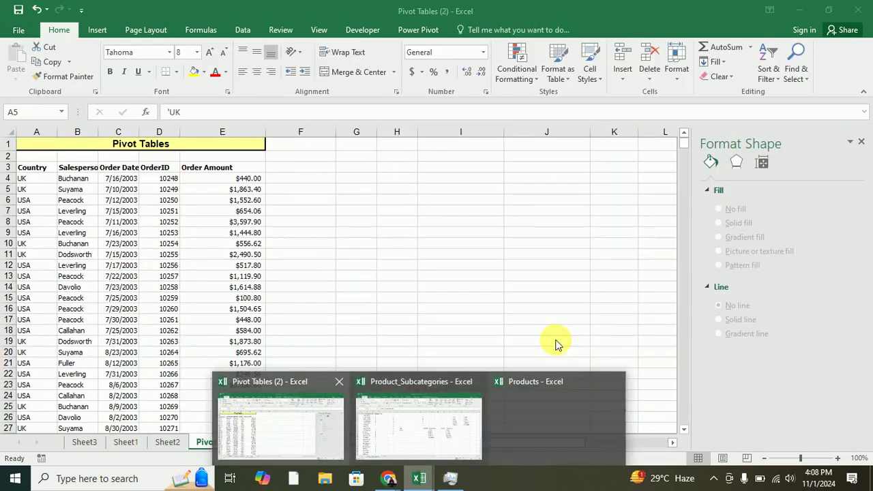
click(280, 420)
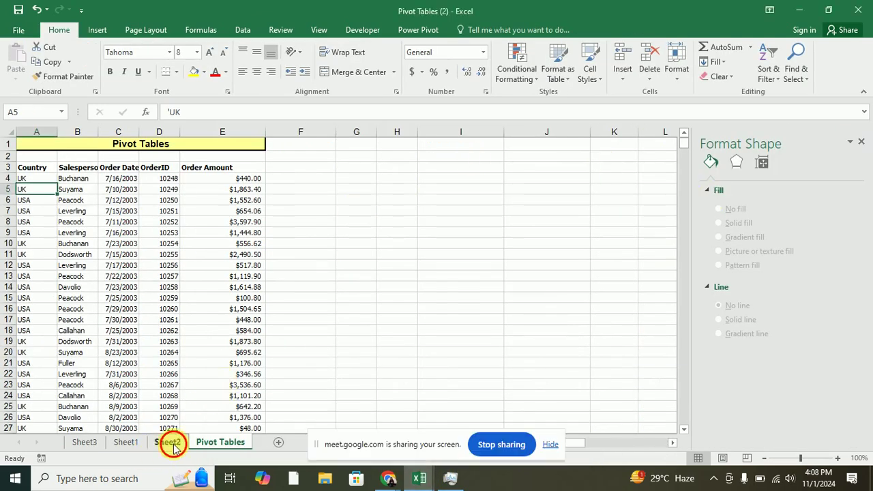
click(167, 443)
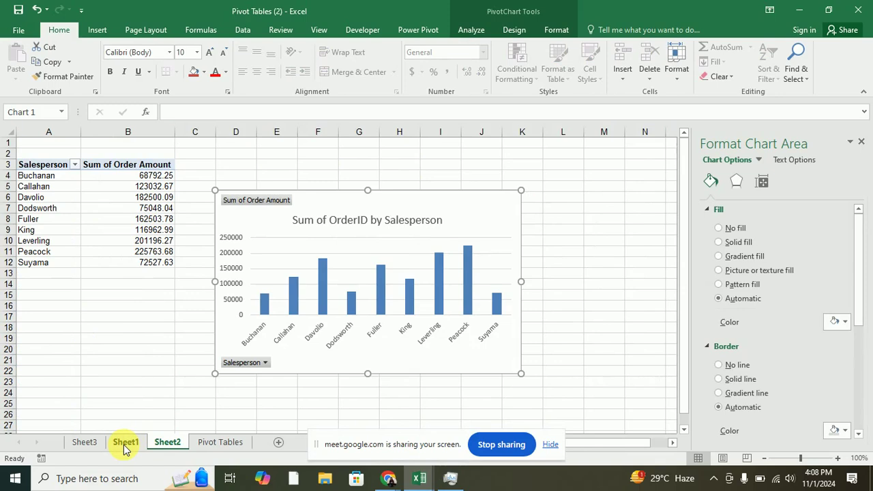
click(124, 443)
click(167, 443)
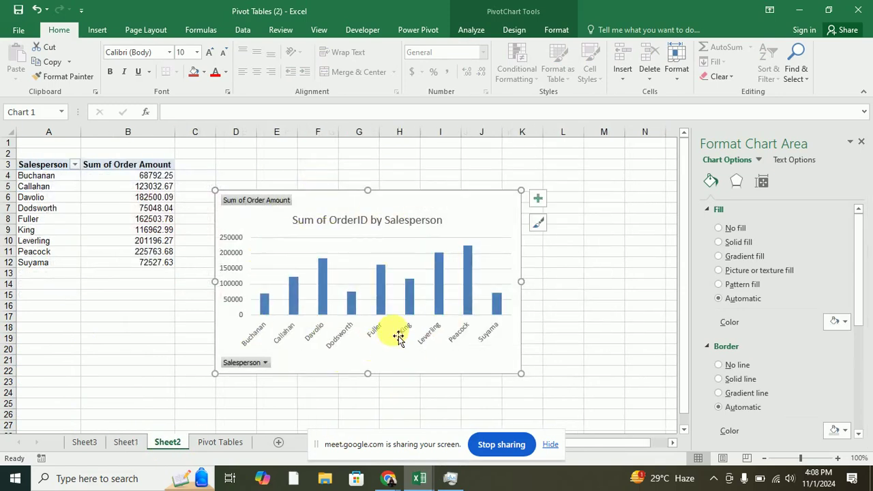
click(126, 443)
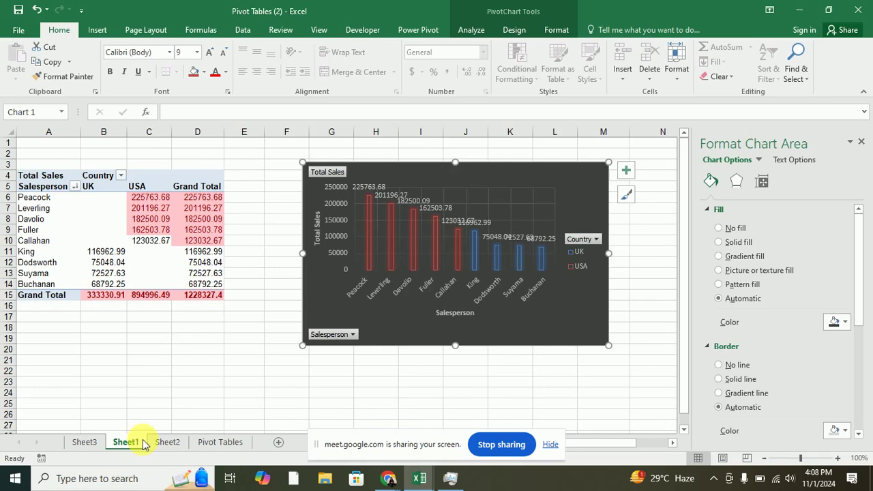
click(165, 444)
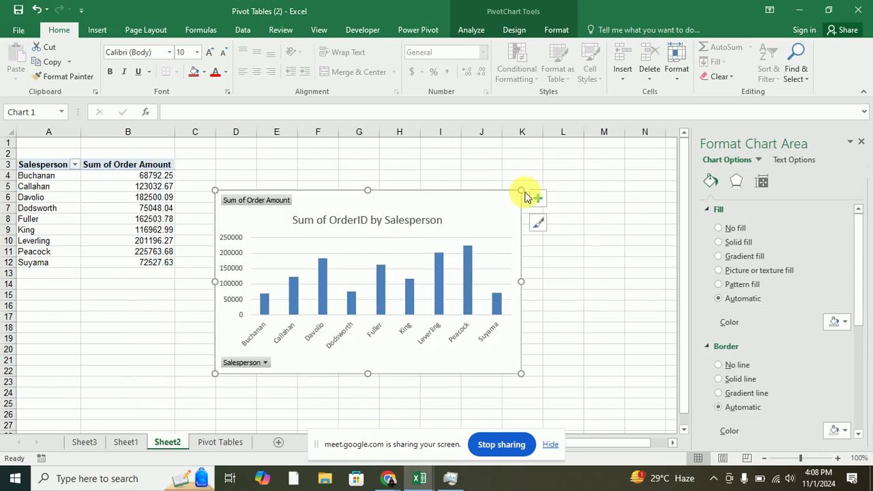
Add titles to both axes of the Sheet2 salesperson chart through Chart Elements.
click(539, 199)
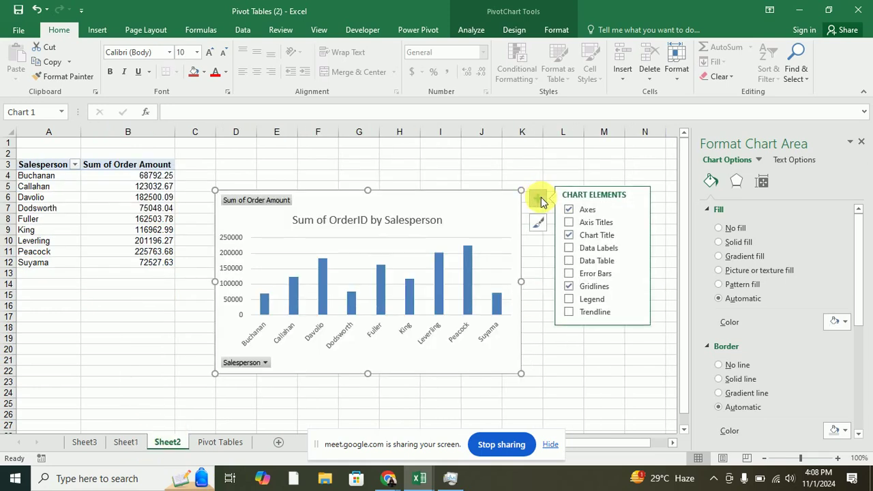
click(634, 212)
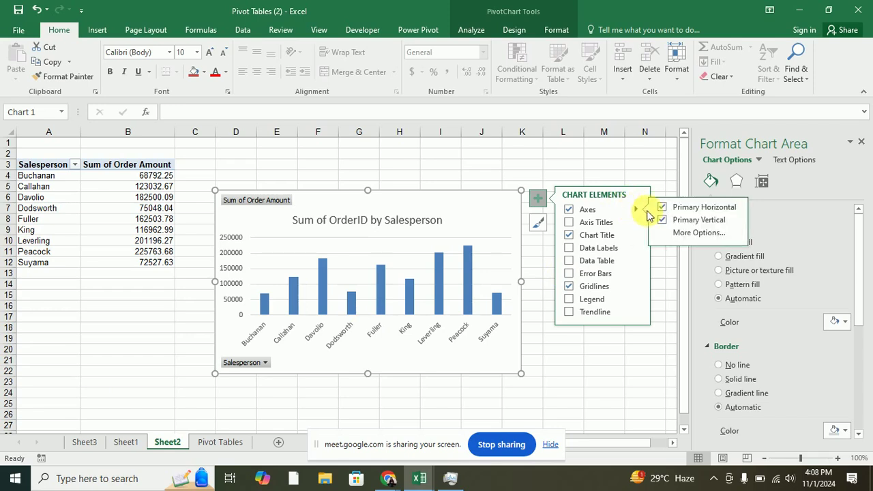
click(692, 223)
click(691, 223)
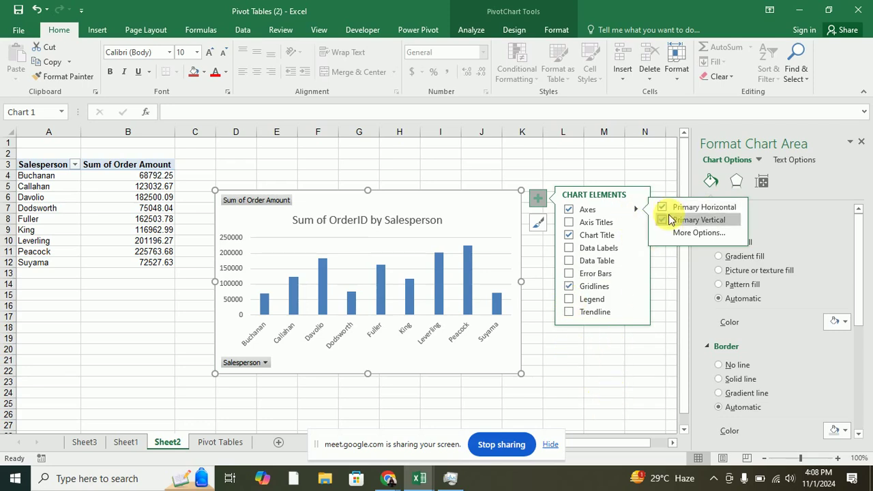
click(571, 223)
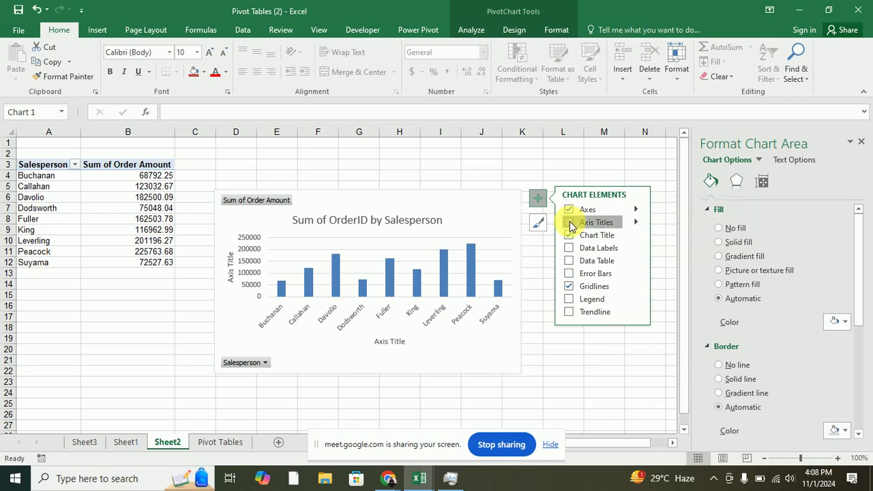
Retitle the vertical axis 'Total Sales' and the horizontal axis 'SalesPerson', then reselect the chart.
click(234, 257)
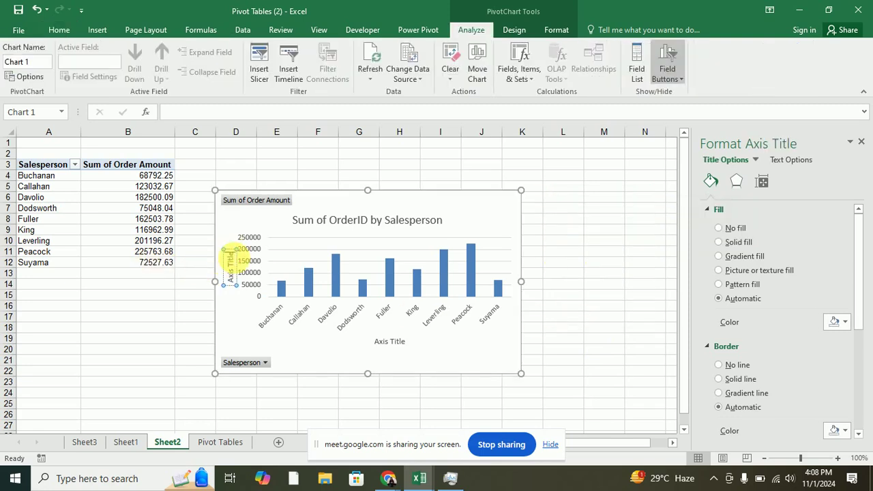
click(230, 253)
key(BackSpace)
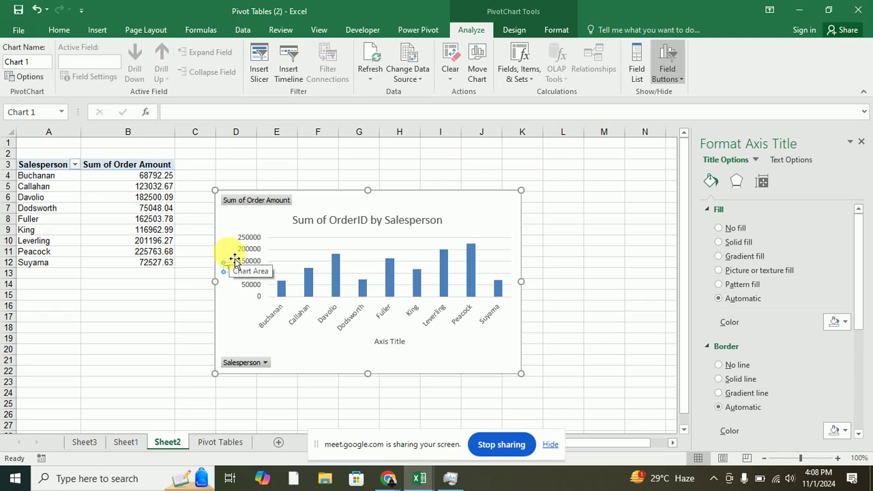
text(Total Sales)
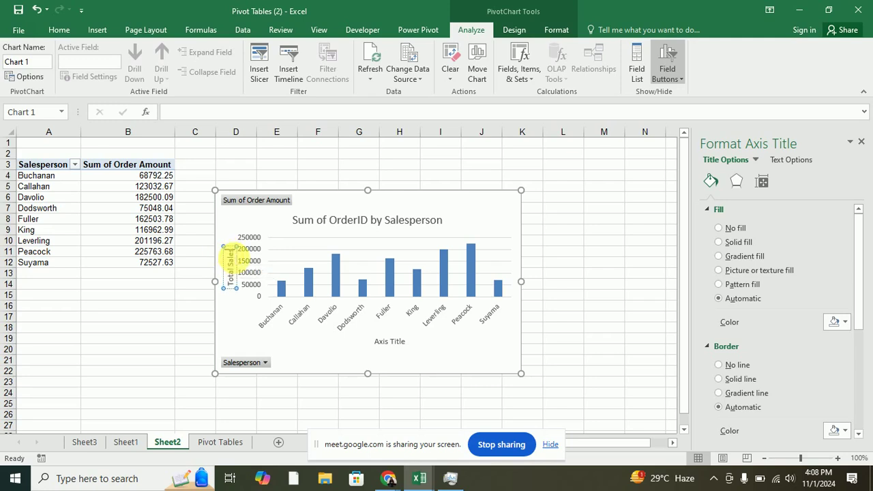
click(402, 343)
double_click(399, 341)
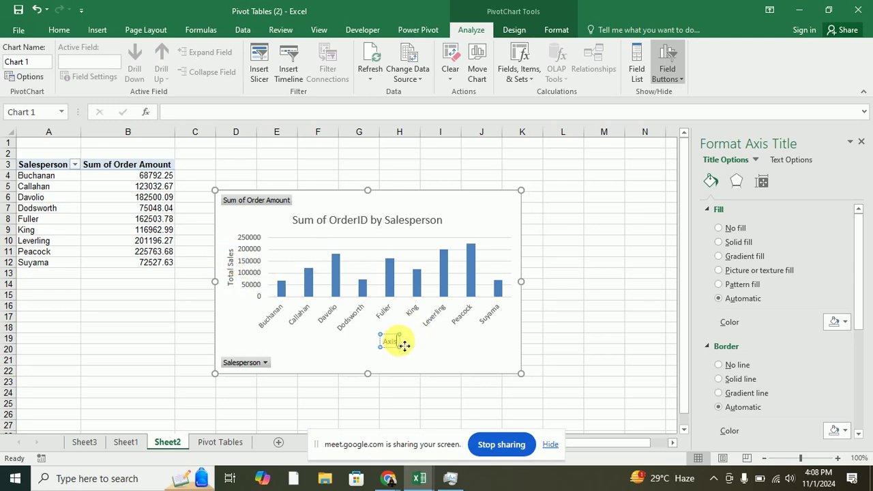
text(SalesPerson)
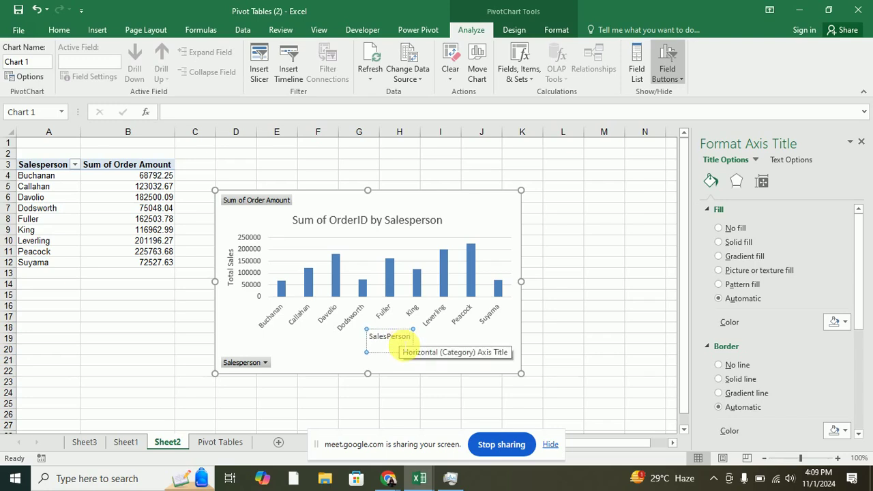
click(568, 341)
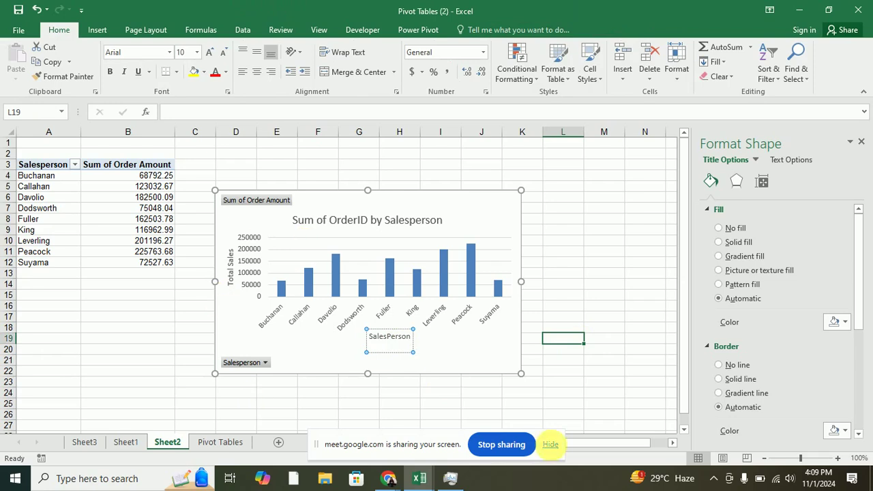
click(238, 336)
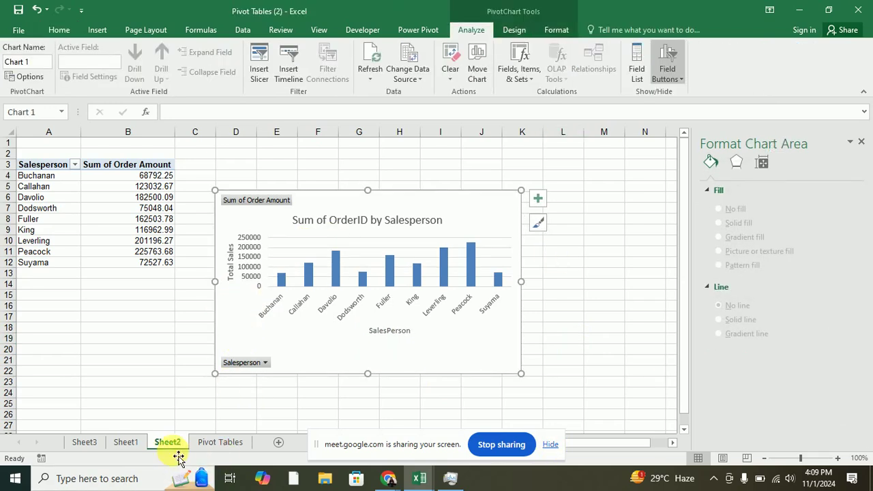
Return to Sheet1 and check the chart's Salesperson and Country filter lists without changing them.
click(125, 443)
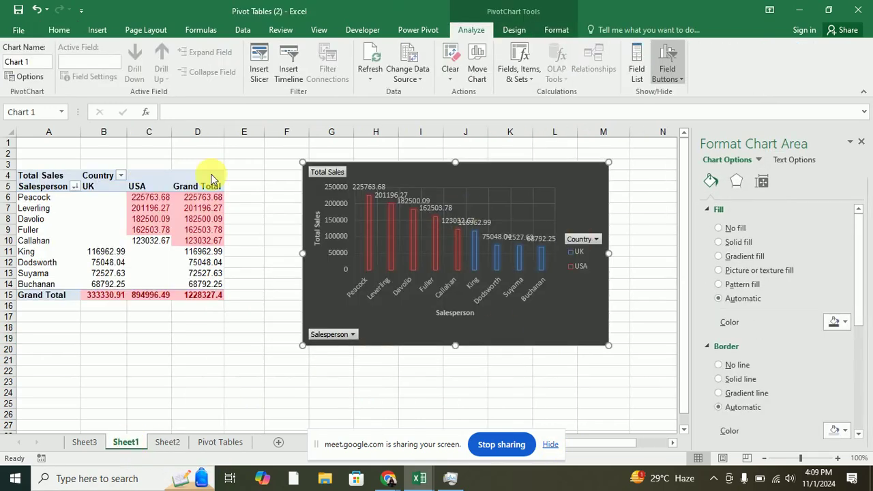
click(166, 442)
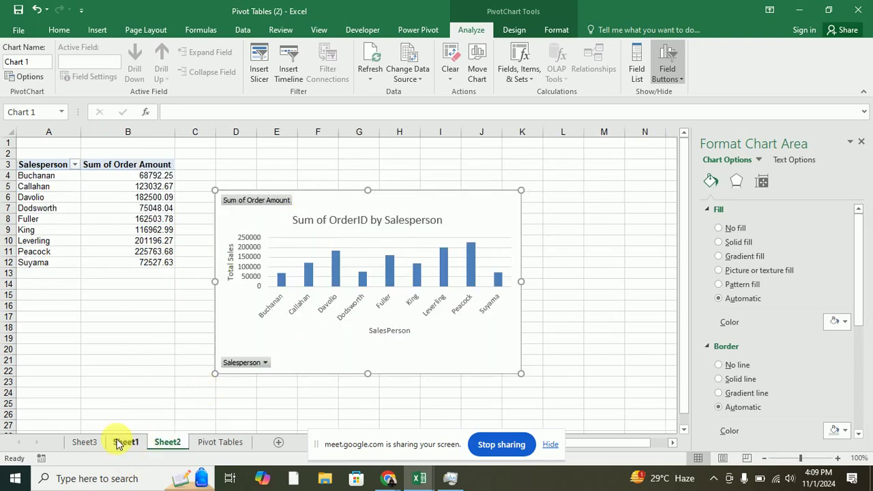
click(124, 442)
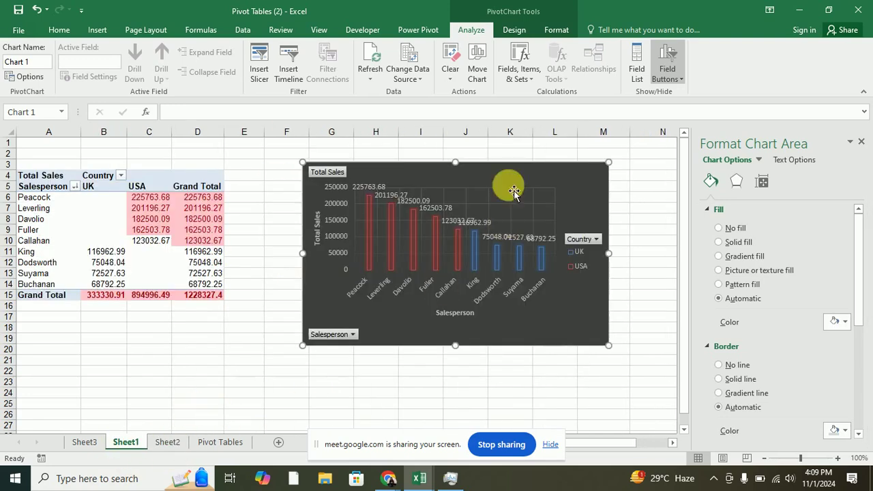
click(353, 336)
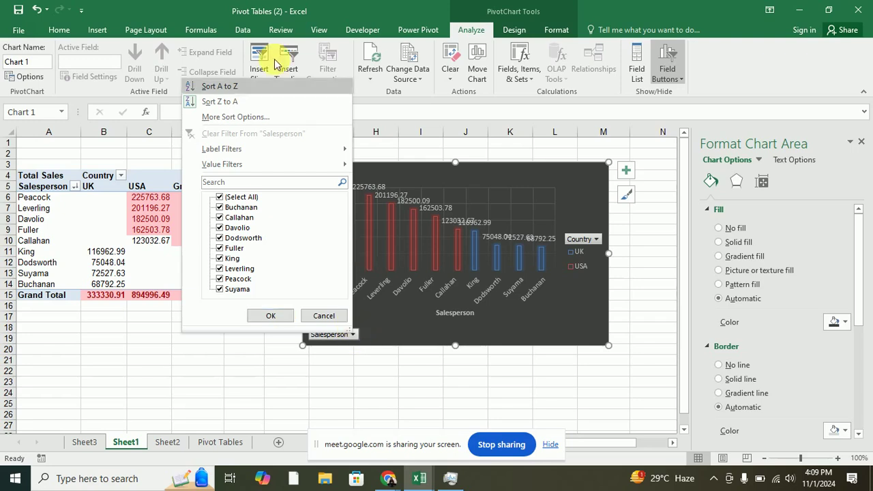
click(322, 316)
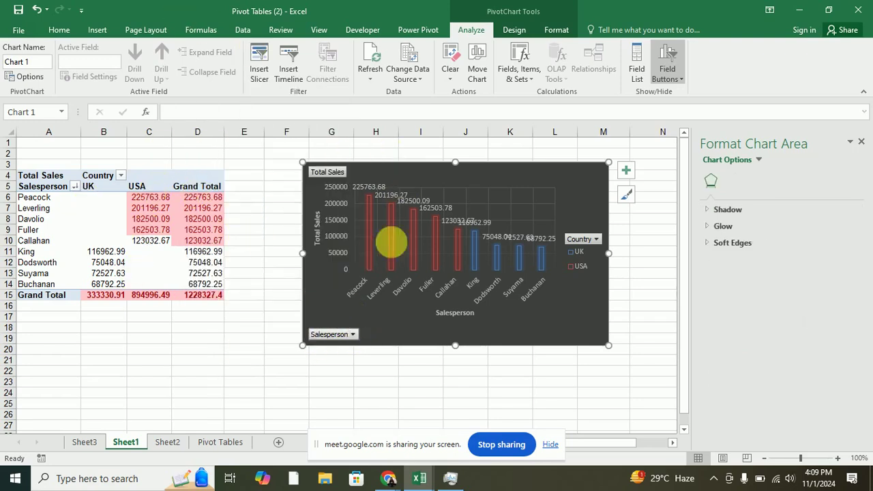
click(596, 240)
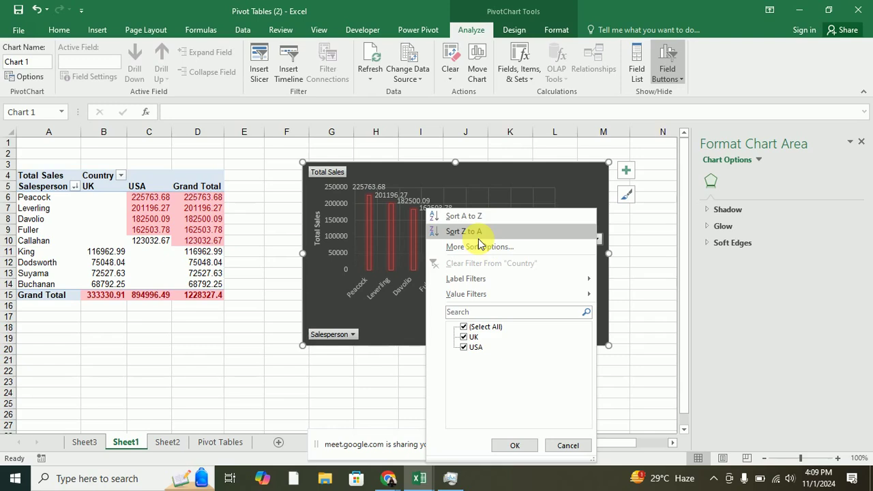
click(592, 199)
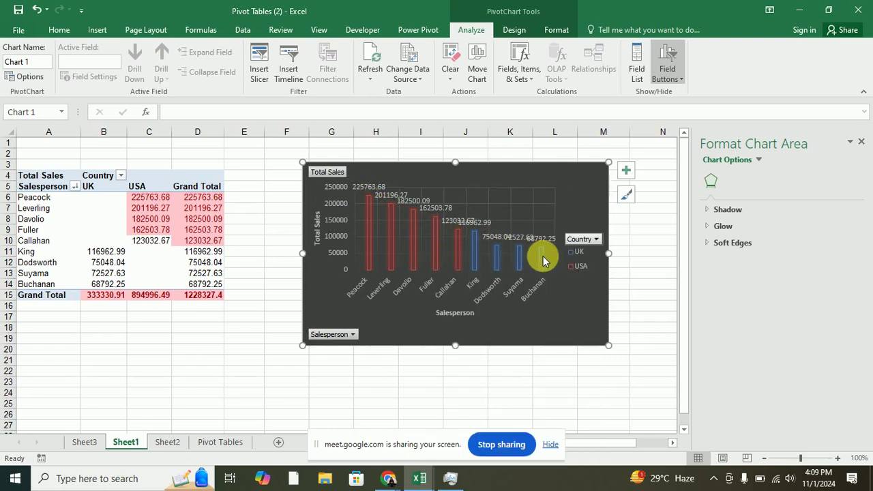
mouse_move(544, 260)
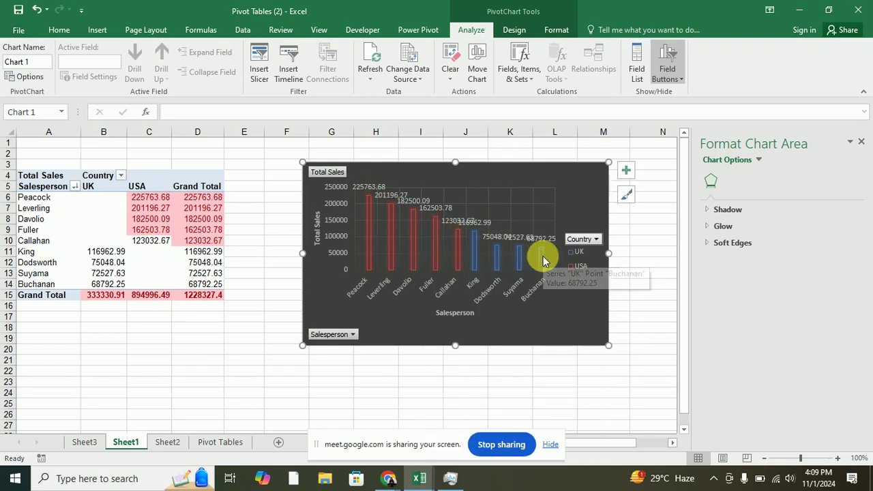
Select the chart's plot area and look through its Format Plot Area effects settings.
click(627, 176)
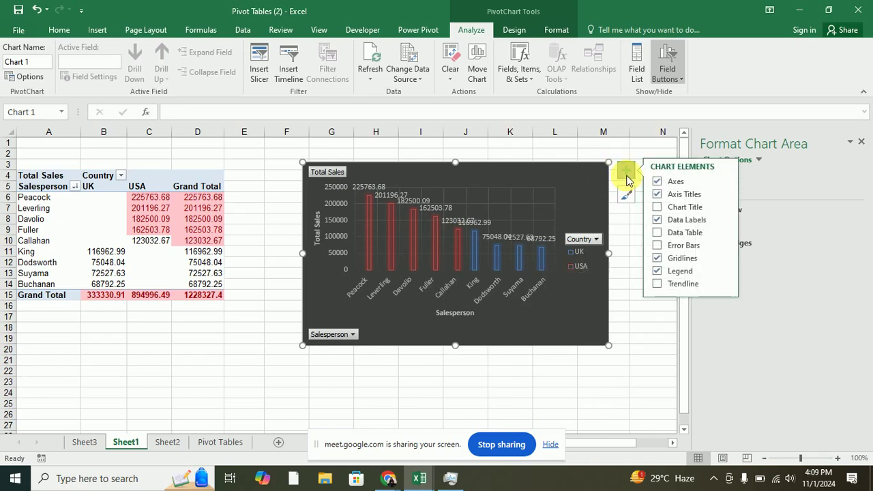
click(627, 177)
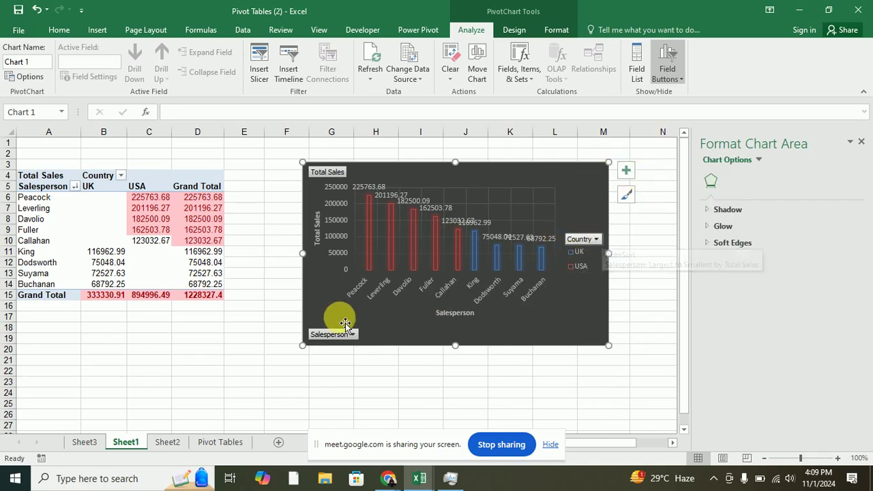
click(341, 175)
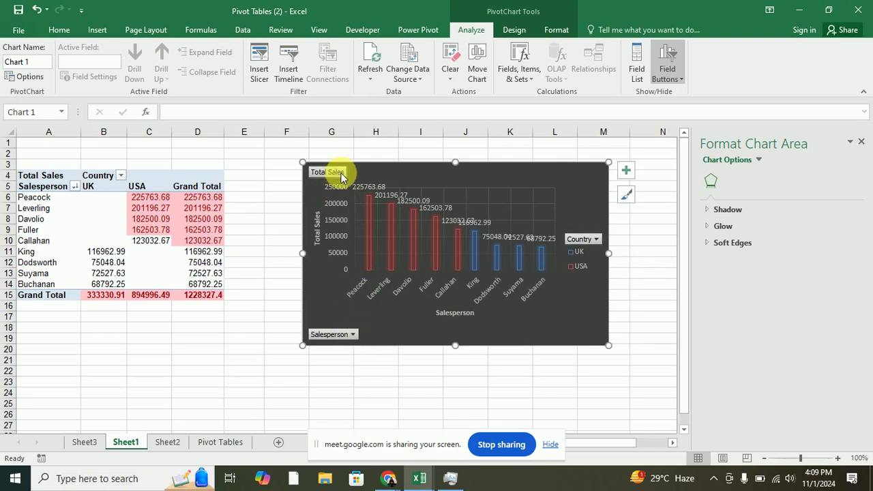
click(510, 235)
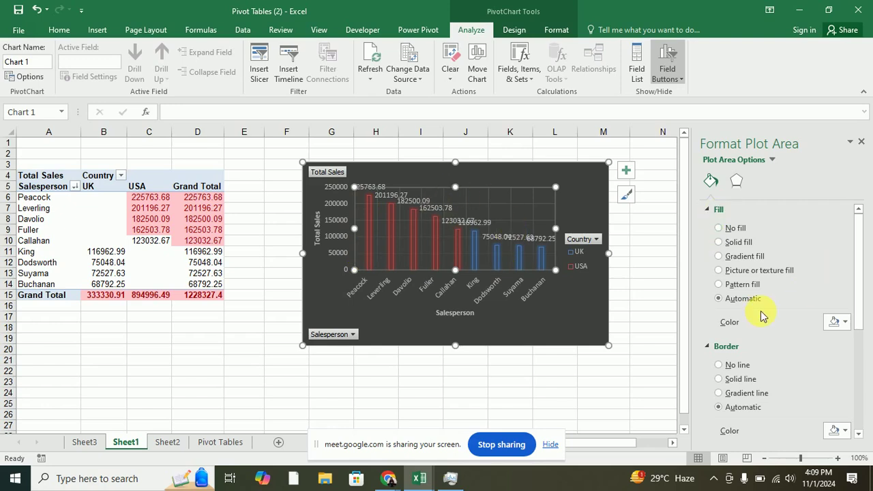
scroll(762, 315, down, 5)
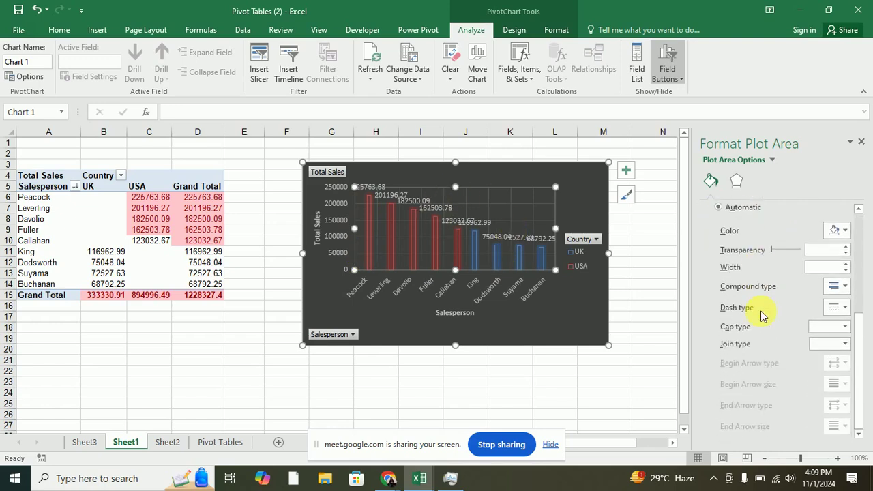
scroll(762, 316, up, 5)
click(737, 182)
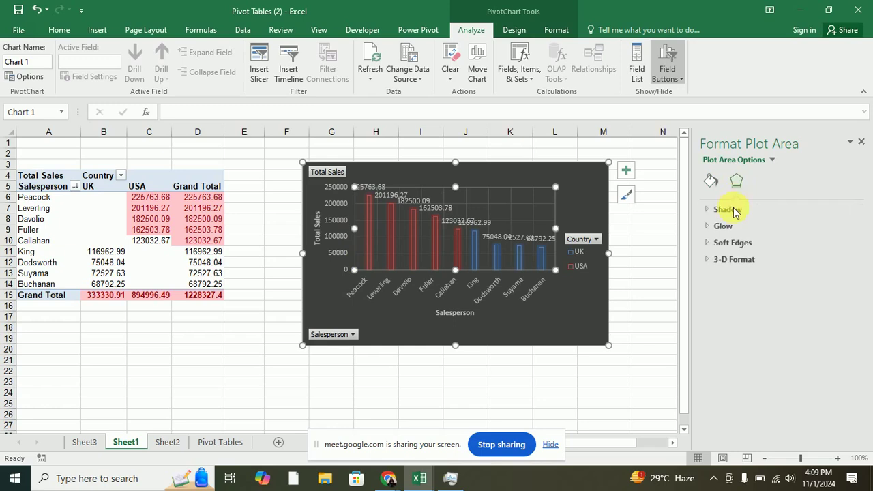
Browse the formatting of other chart elements, then bring up the Salesperson sort and filter options.
click(774, 161)
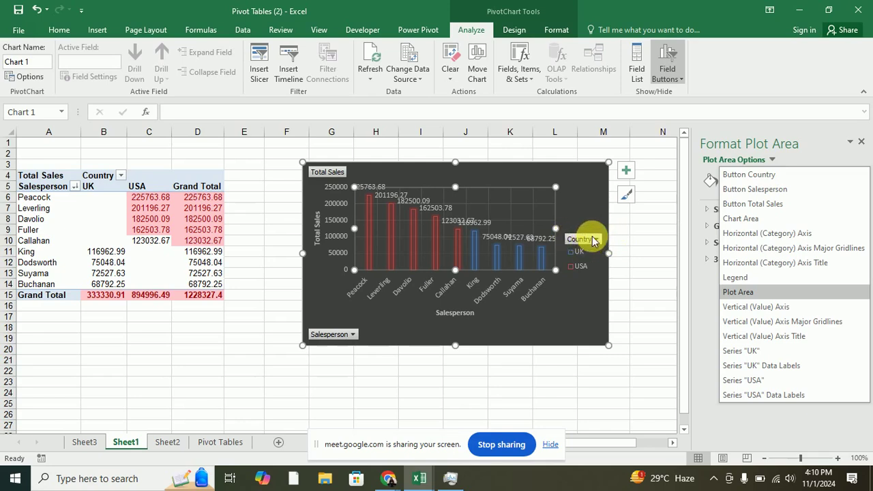
click(742, 175)
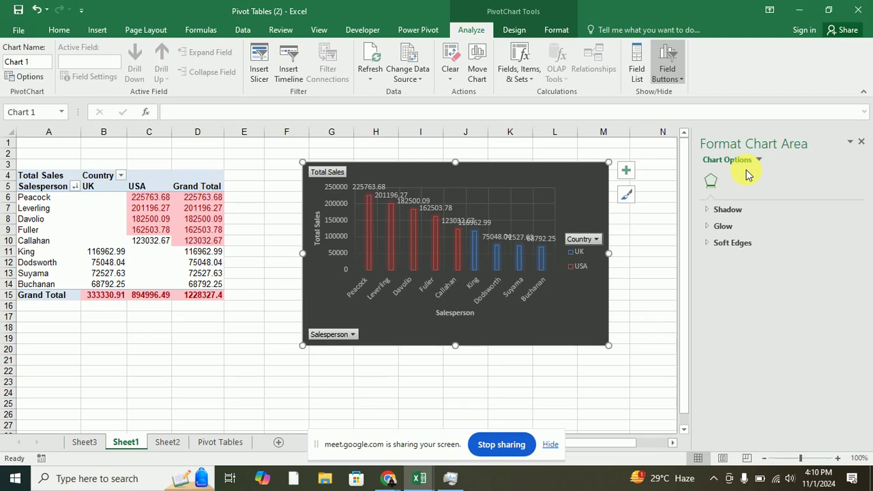
click(711, 212)
click(709, 211)
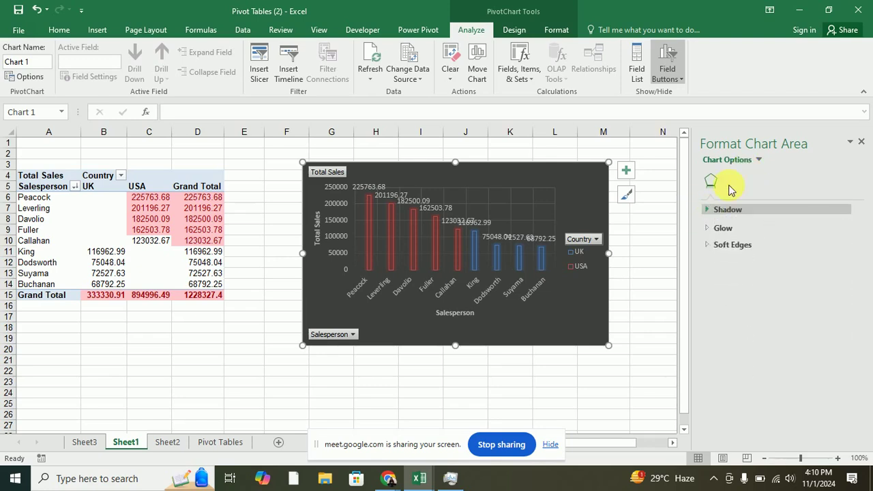
click(757, 162)
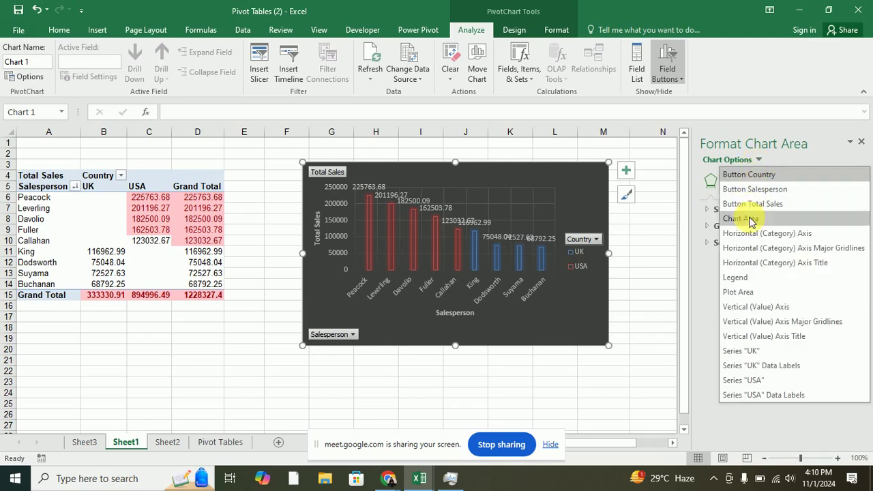
click(744, 192)
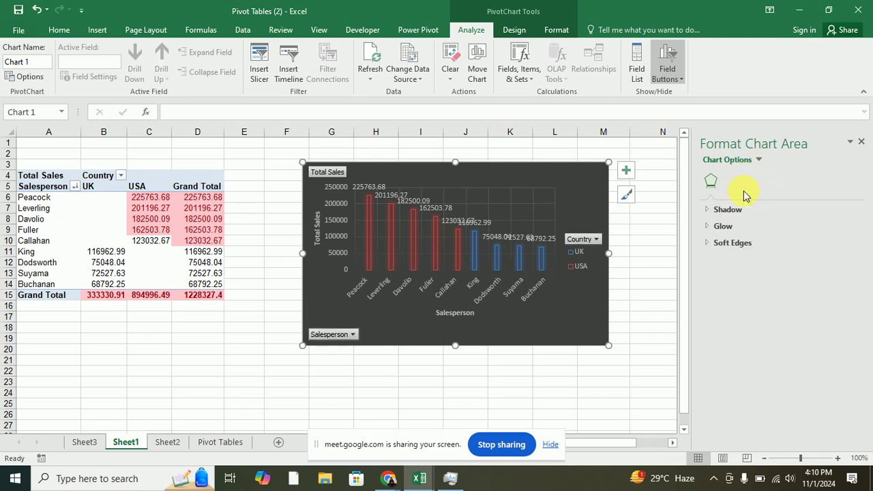
click(325, 335)
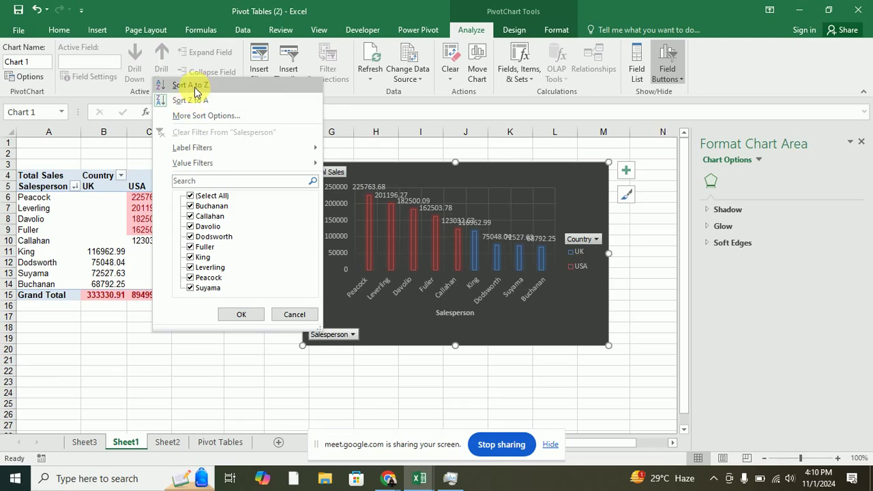
Sort the salespeople A to Z and bring the pivot table back into view.
click(195, 88)
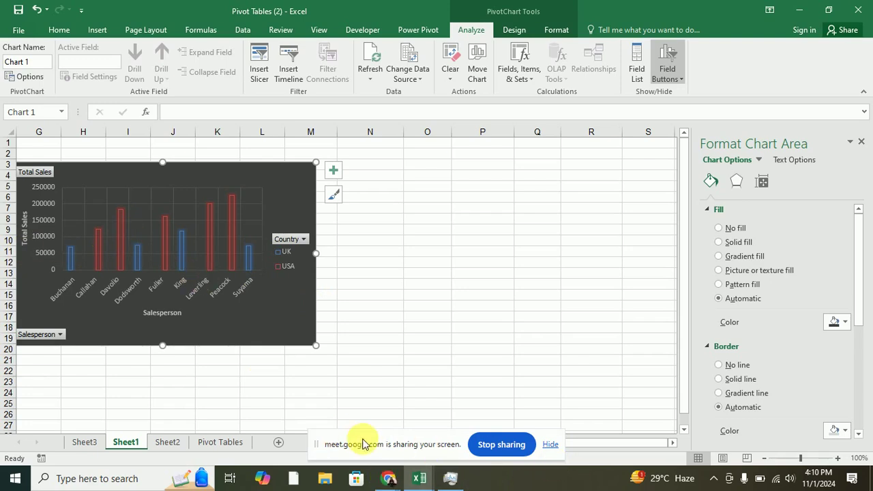
click(551, 445)
click(437, 442)
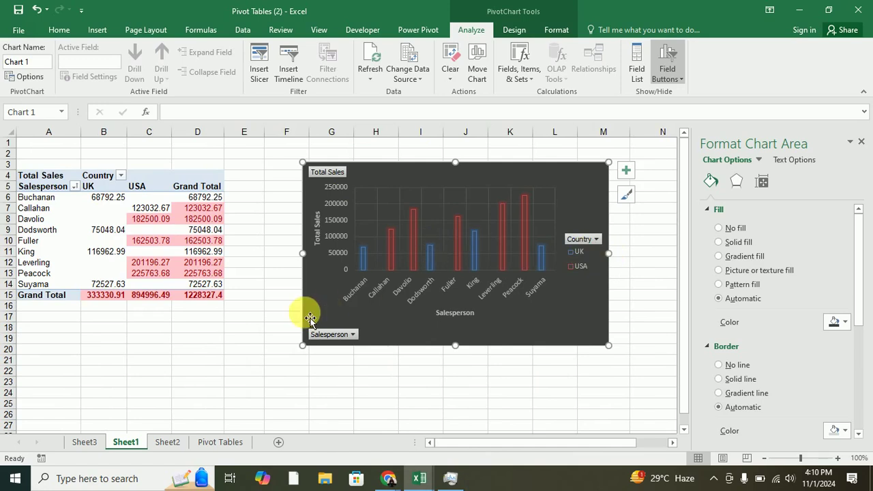
Start a Top 10 value filter on the Salesperson field.
click(336, 334)
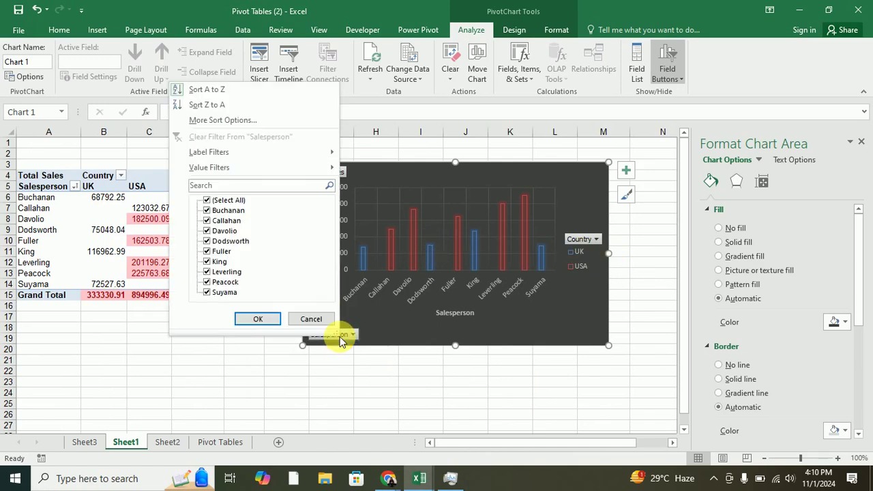
mouse_move(304, 174)
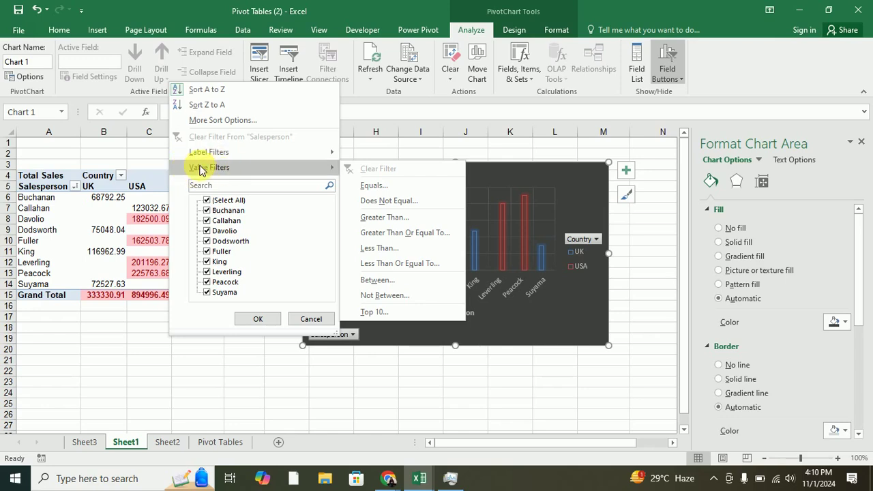
click(380, 316)
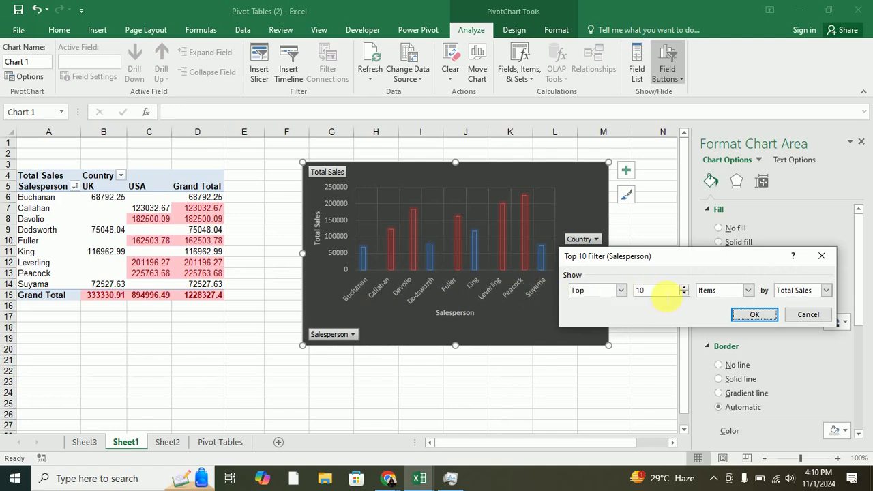
Change the Top 10 filter to the top 5 salespeople by Total Sales and apply it.
drag(665, 294, 620, 292)
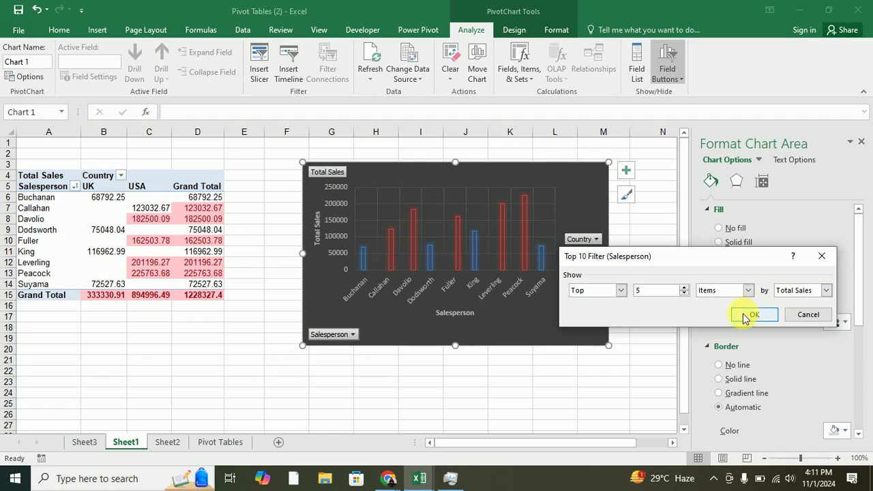
click(745, 317)
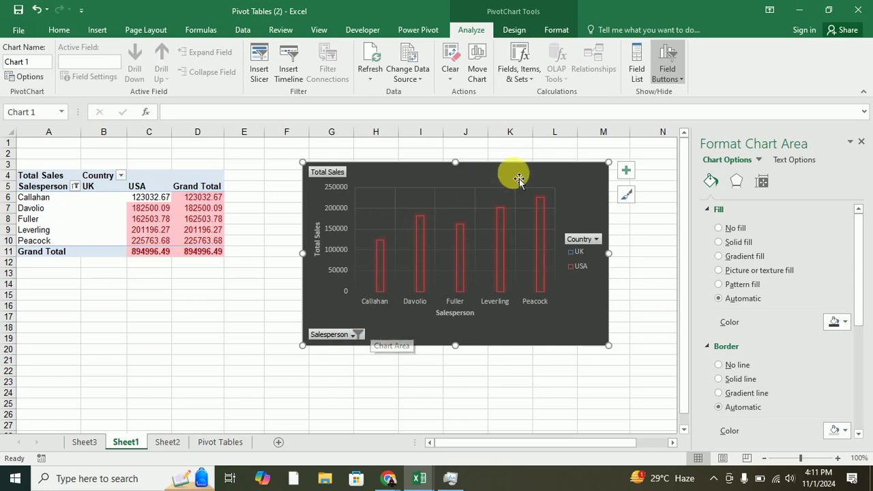
Move the chart beside the pivot table and clear the Salesperson filter to show everyone.
drag(579, 172, 513, 178)
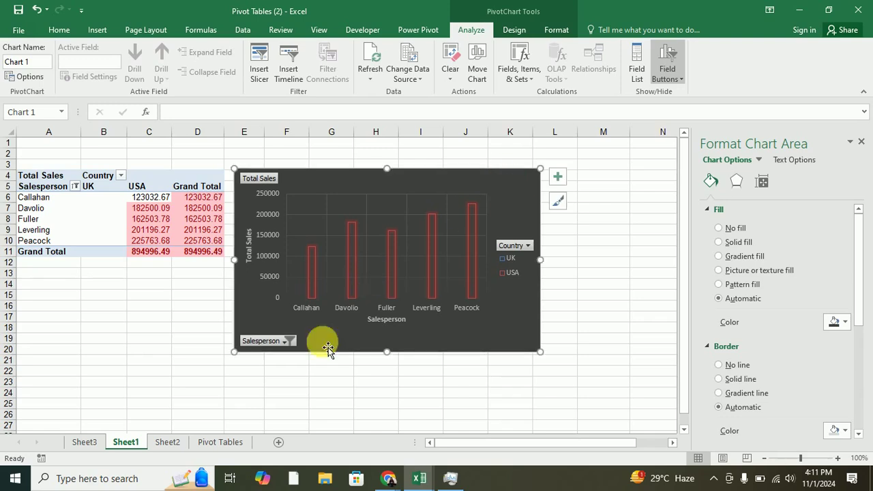
click(286, 341)
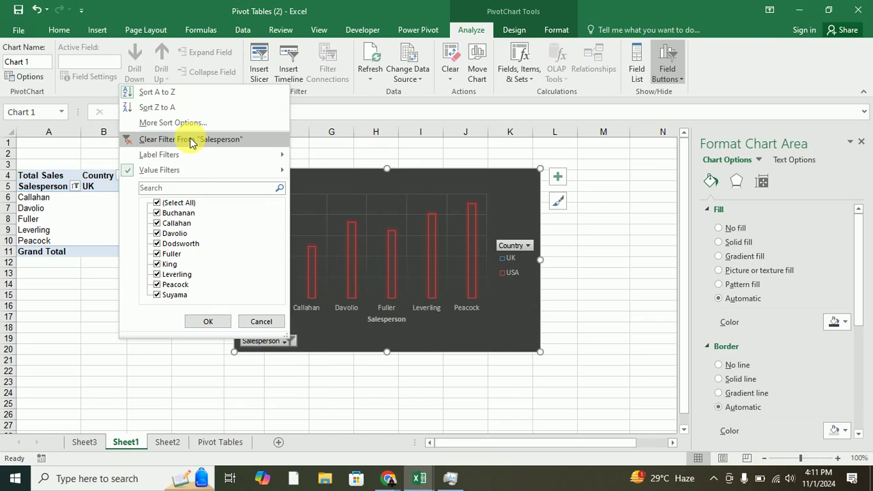
click(192, 141)
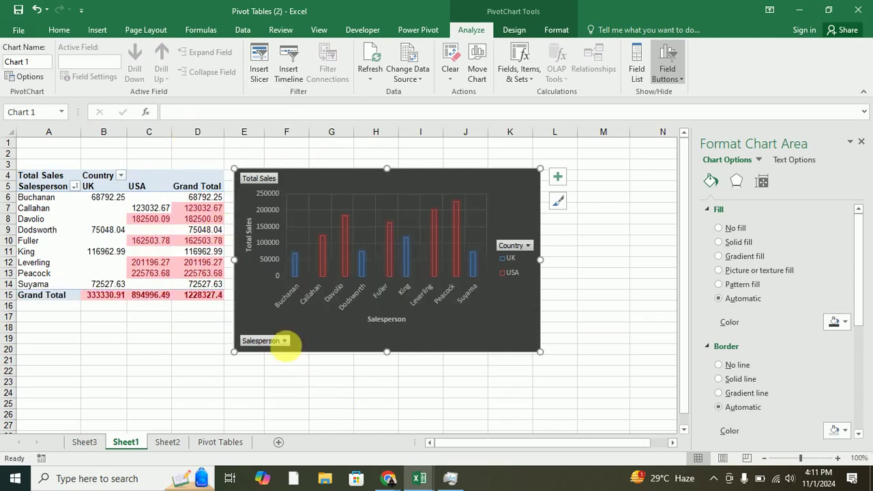
click(284, 341)
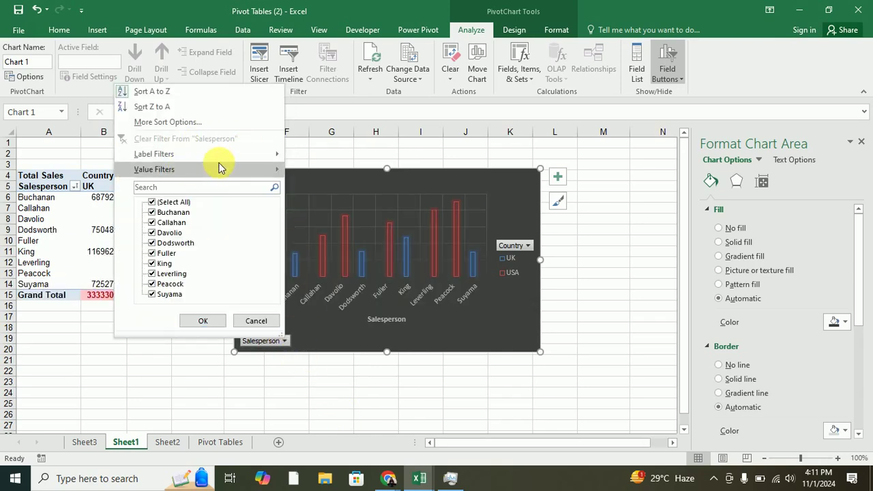
mouse_move(236, 155)
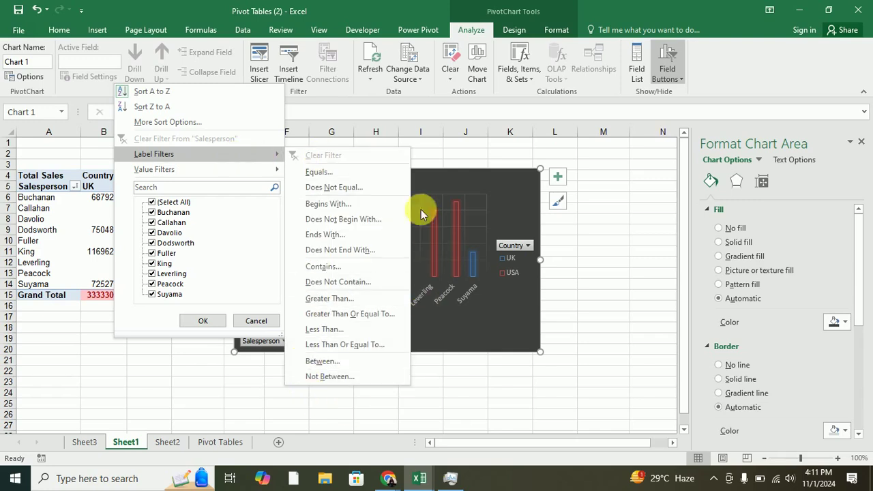
click(254, 320)
right_click(258, 341)
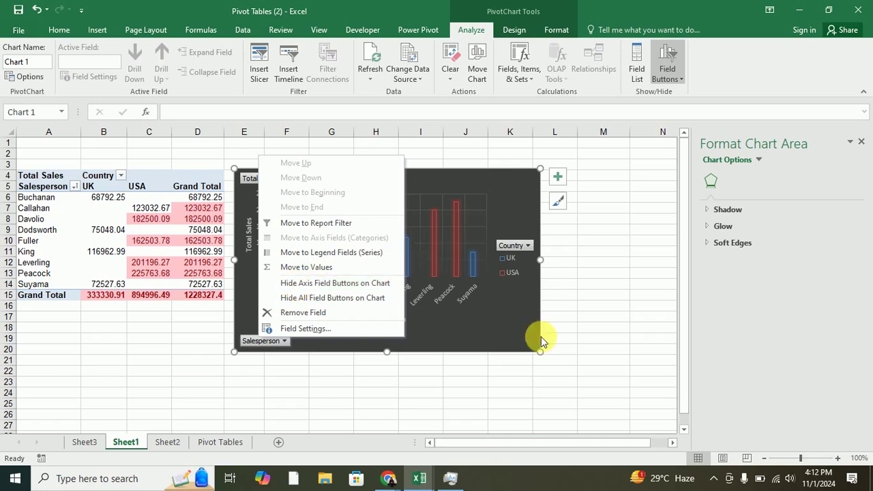
click(293, 315)
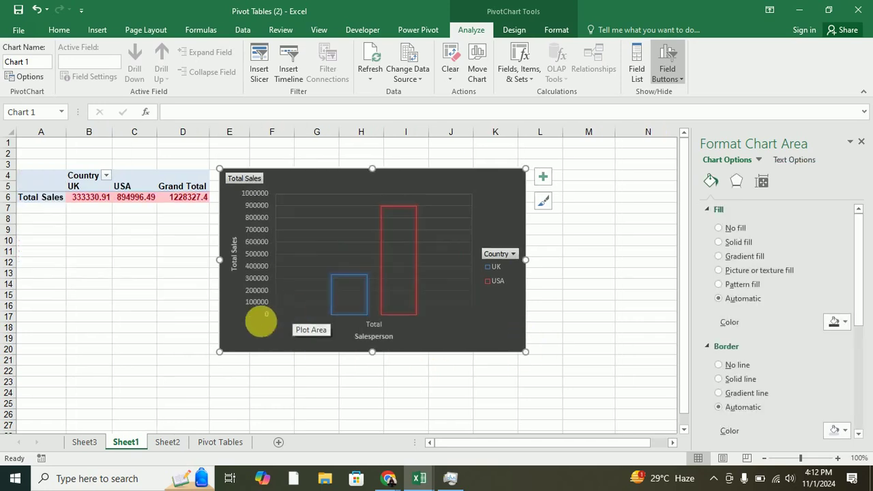
key(ctrl+z)
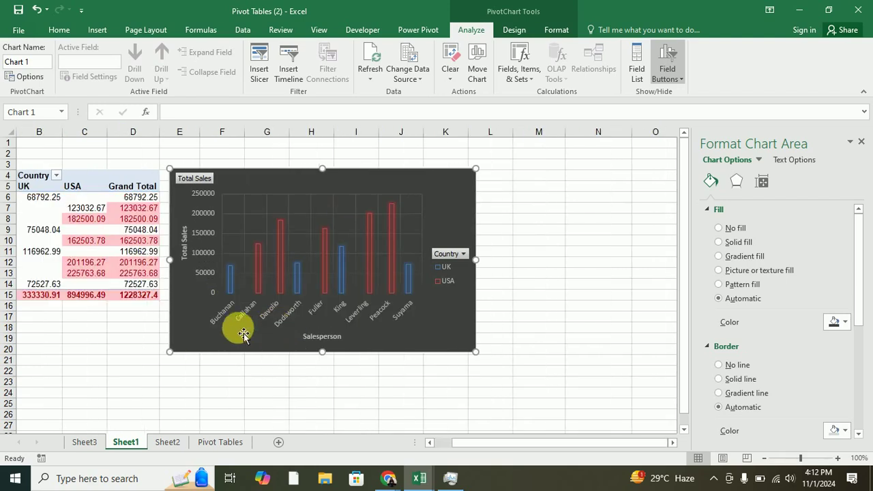
right_click(207, 343)
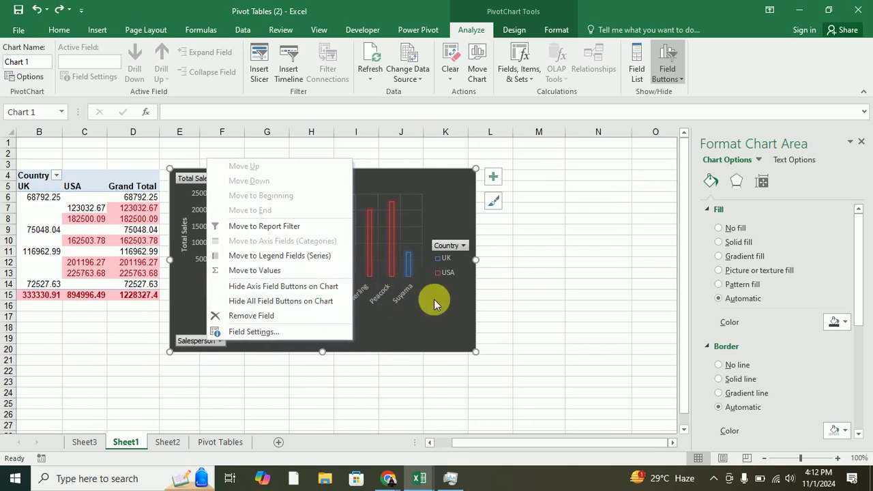
click(267, 287)
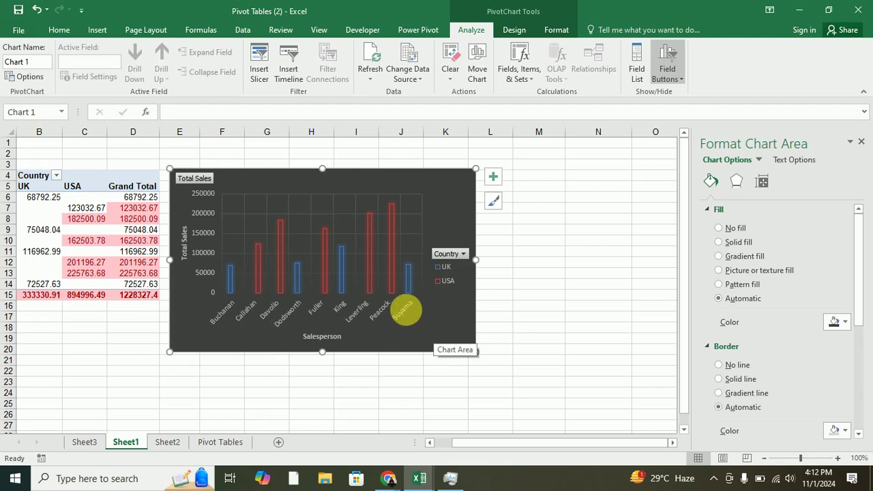
click(462, 253)
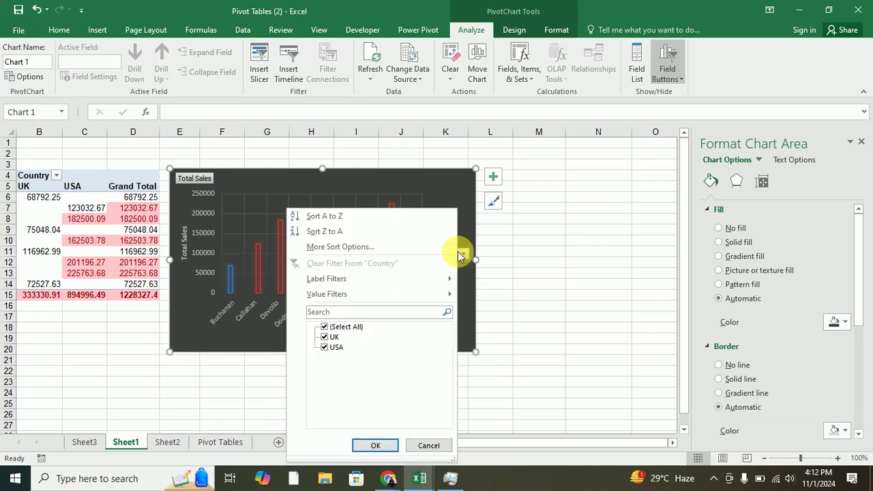
click(193, 331)
right_click(193, 330)
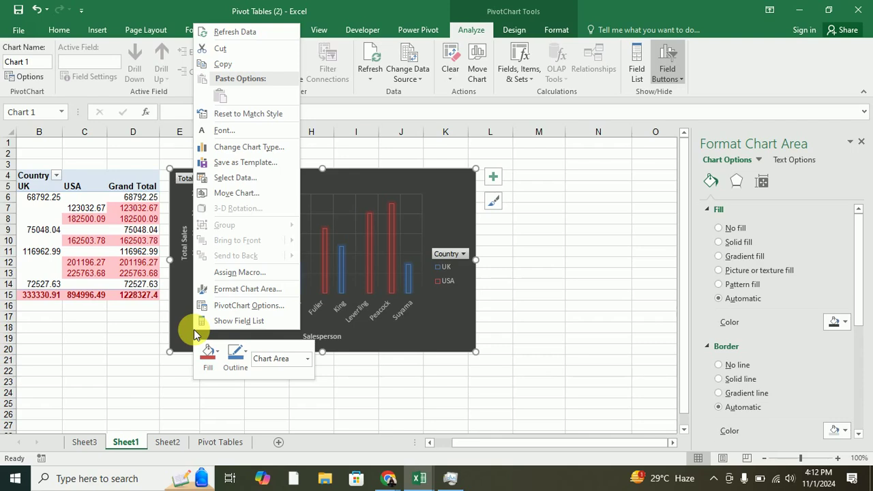
right_click(450, 255)
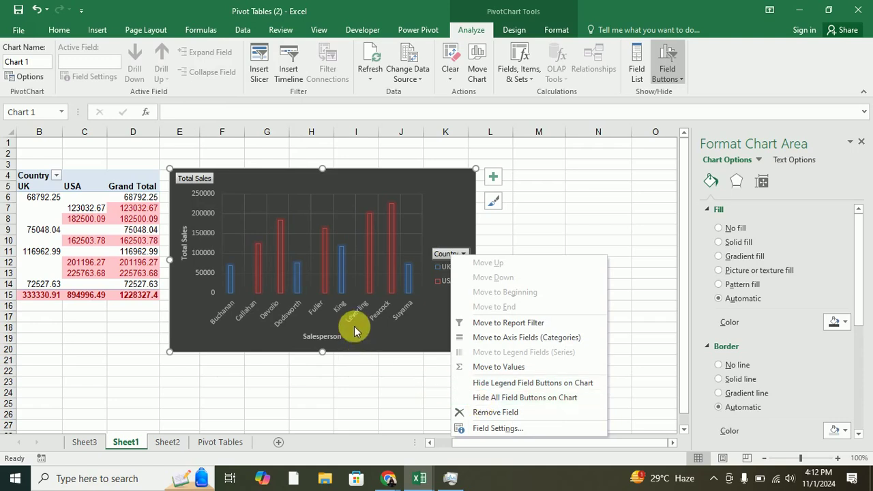
click(402, 343)
key(ctrl+z)
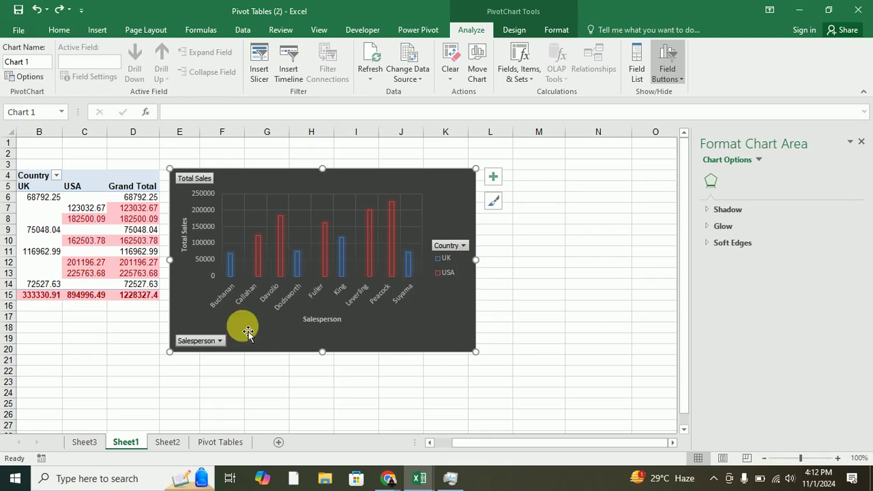
click(680, 79)
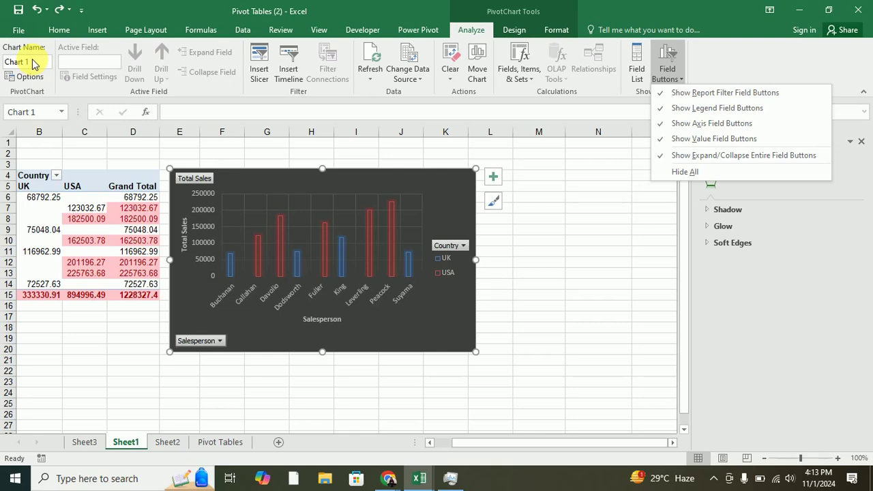
click(185, 181)
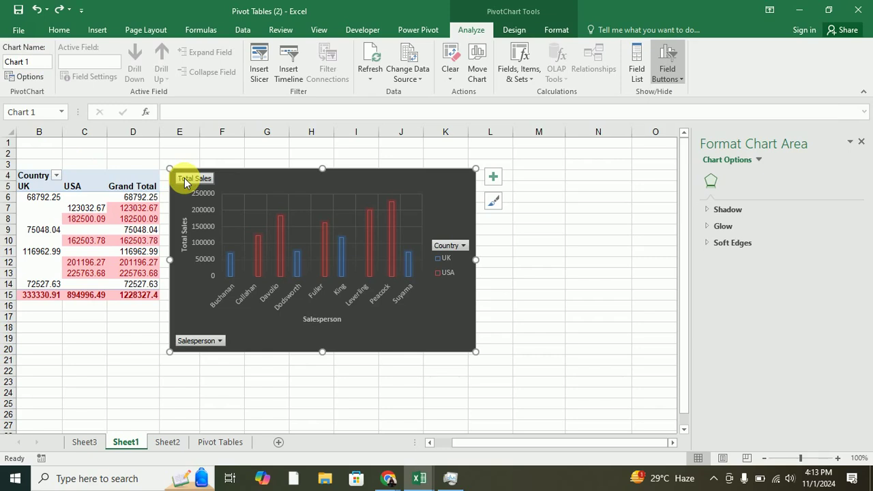
right_click(184, 181)
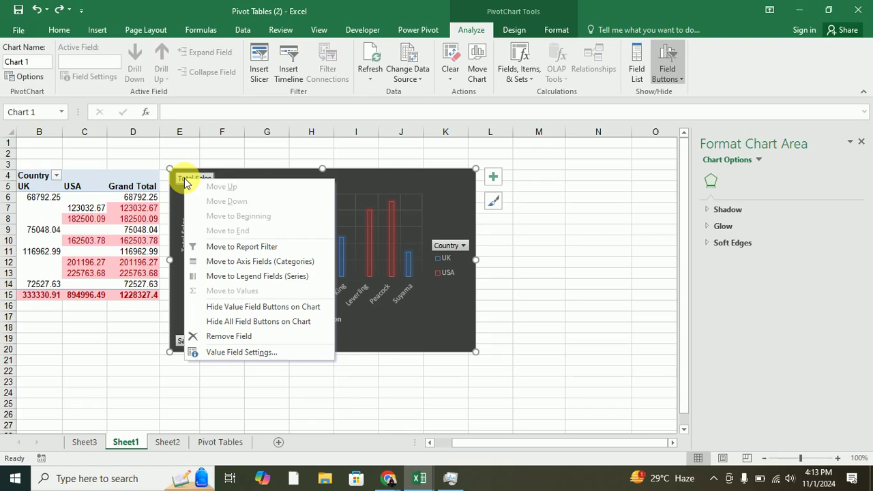
click(242, 352)
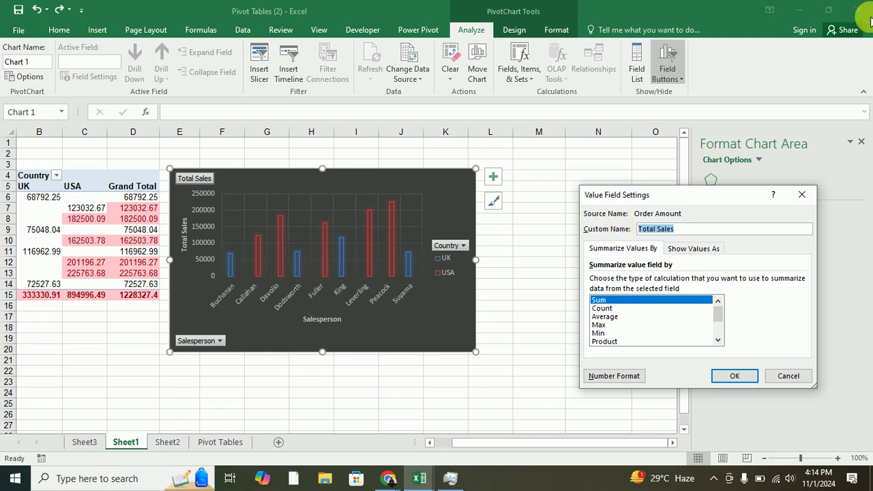
click(803, 194)
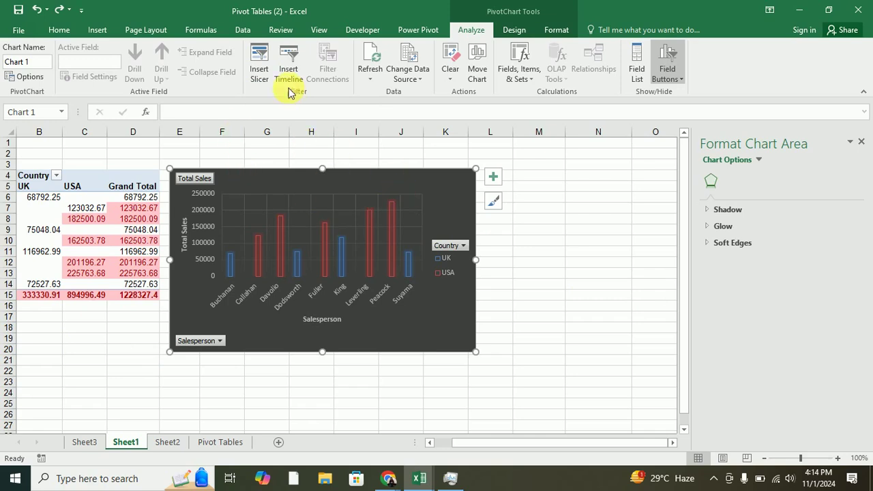
Insert a Country slicer beside the Sheet1 chart and filter it to USA.
click(260, 55)
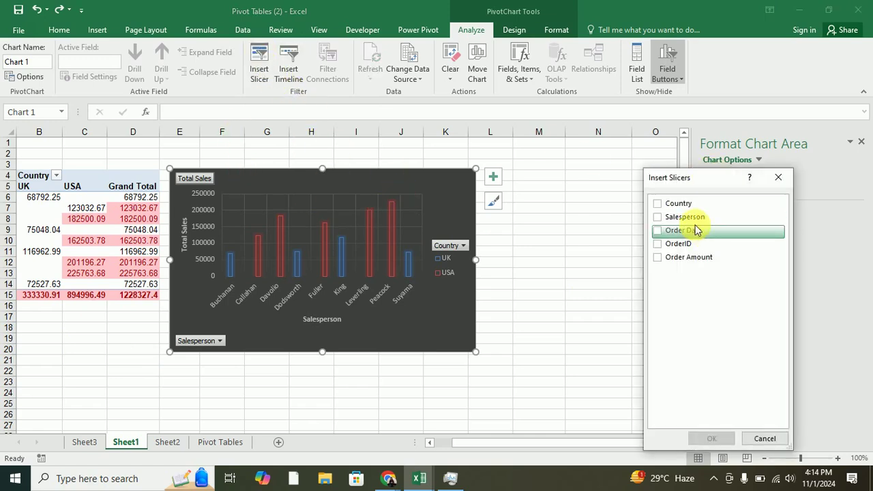
click(658, 206)
click(712, 437)
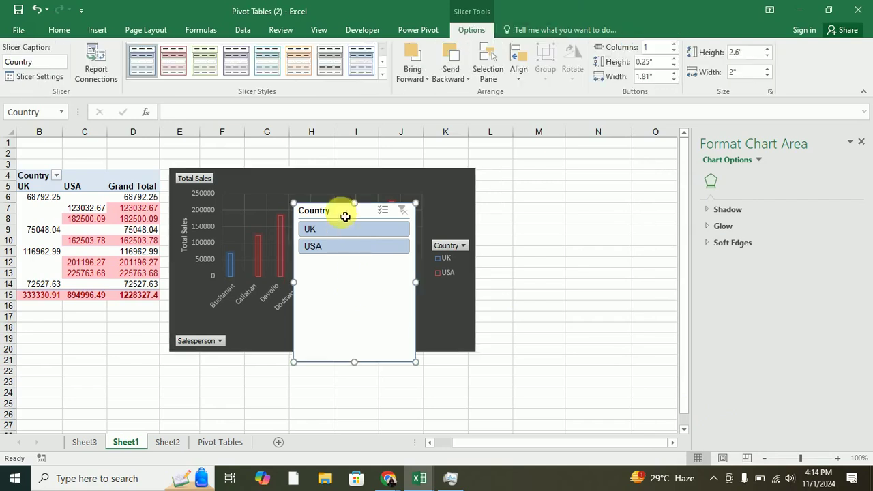
drag(345, 216, 543, 195)
click(548, 215)
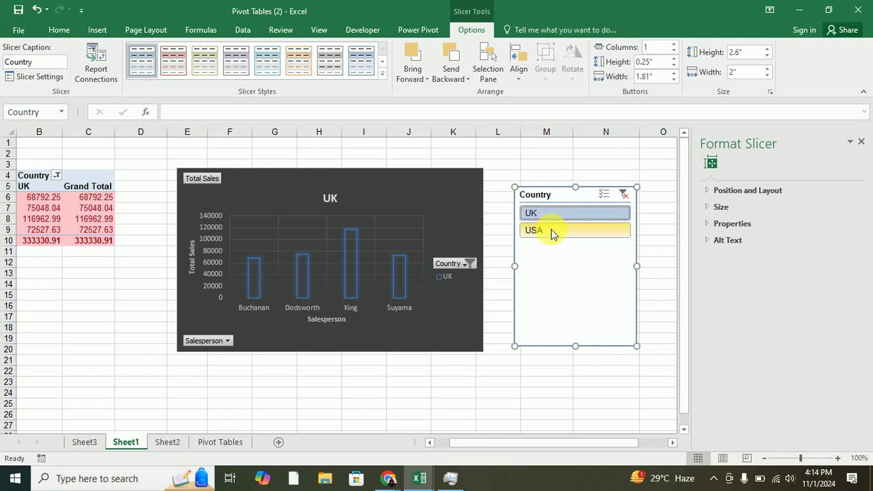
click(551, 230)
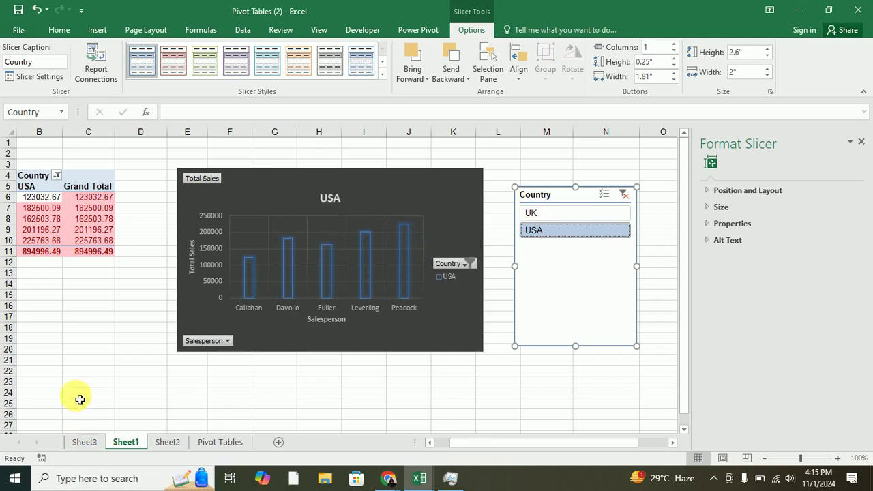
click(166, 442)
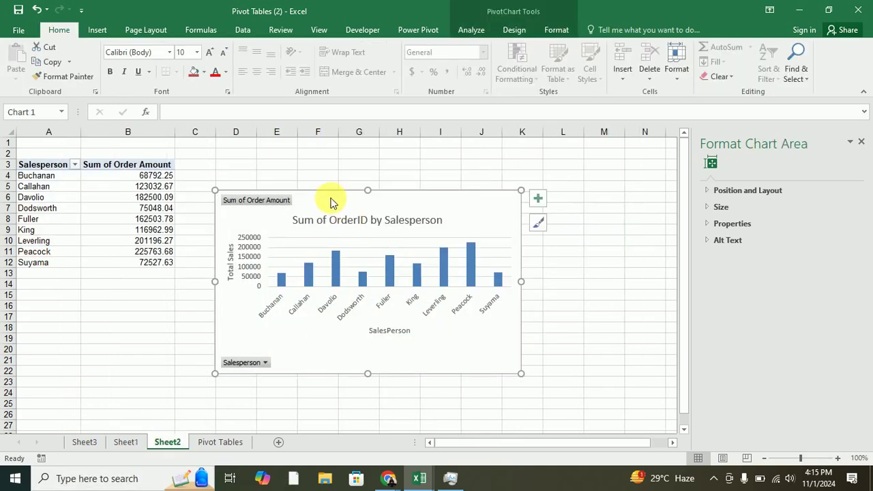
Add a Country slicer right of the Sheet2 chart, test UK and USA, then clear its filter.
click(97, 29)
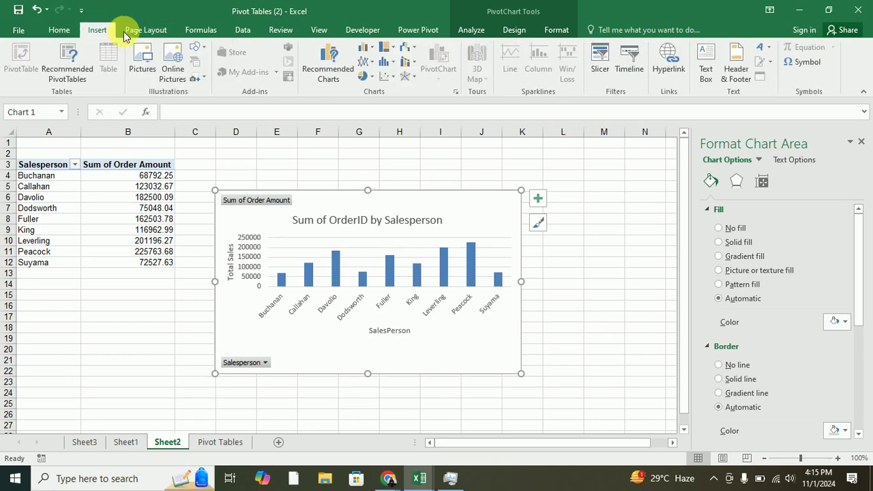
click(600, 63)
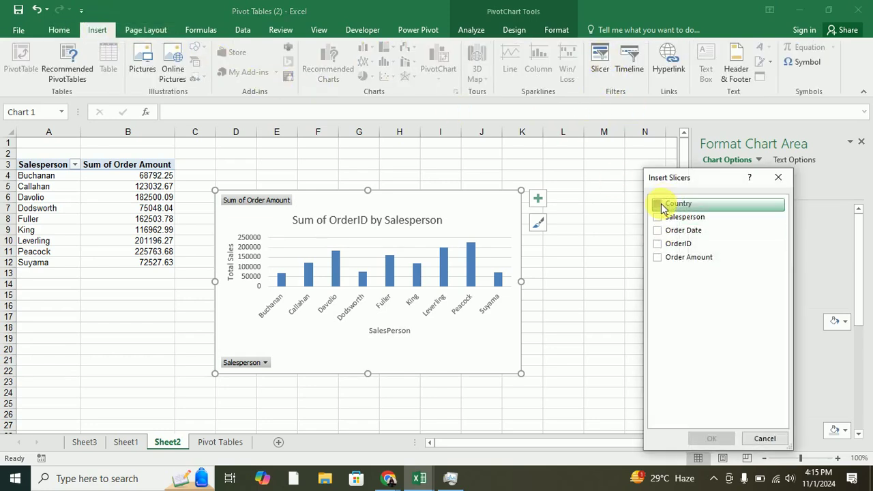
click(659, 205)
click(713, 438)
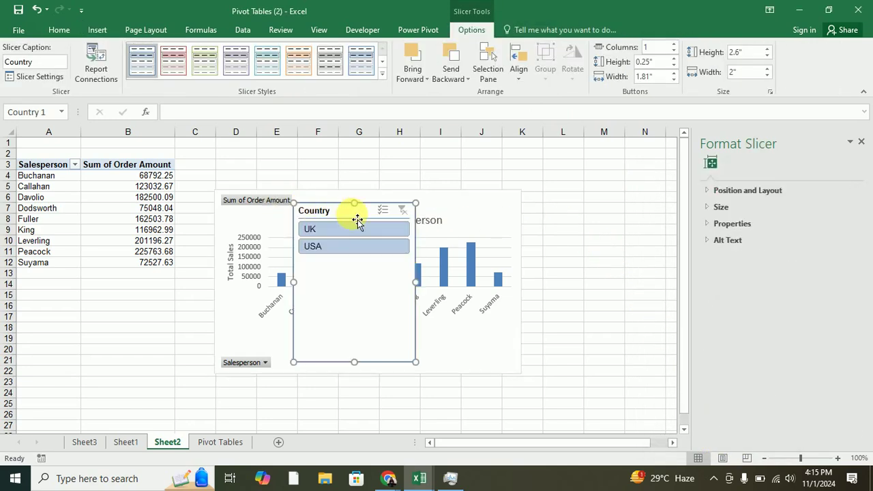
drag(357, 220, 603, 207)
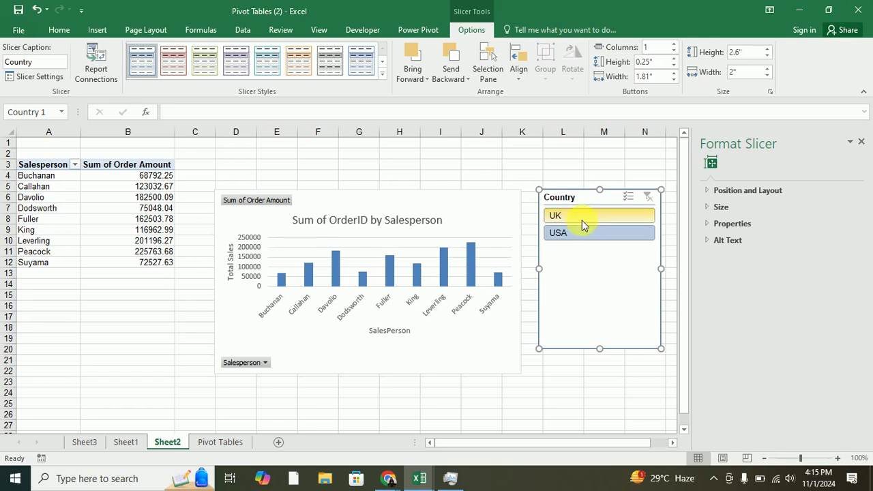
click(582, 220)
click(577, 234)
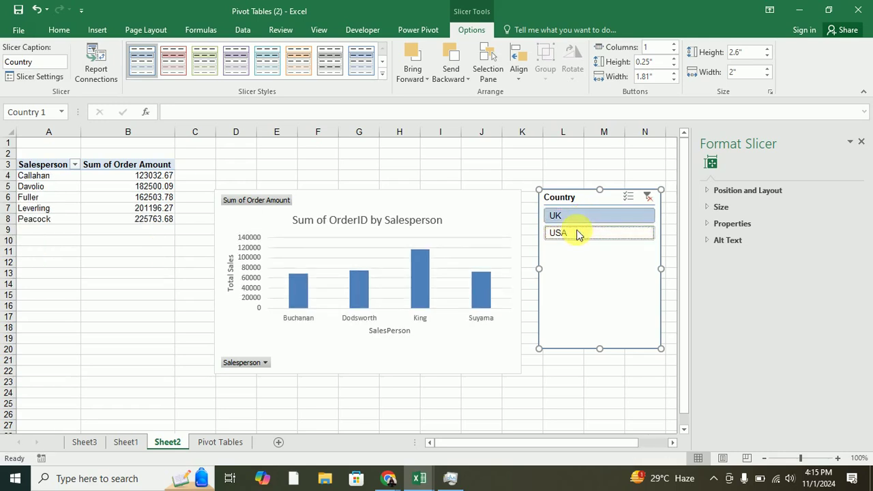
click(648, 197)
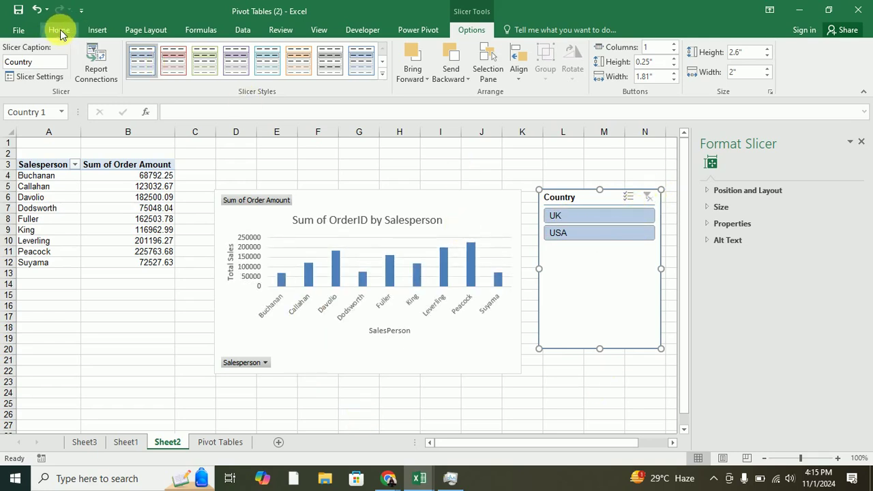
Return to Sheet1 and select cell E22.
click(96, 32)
click(124, 442)
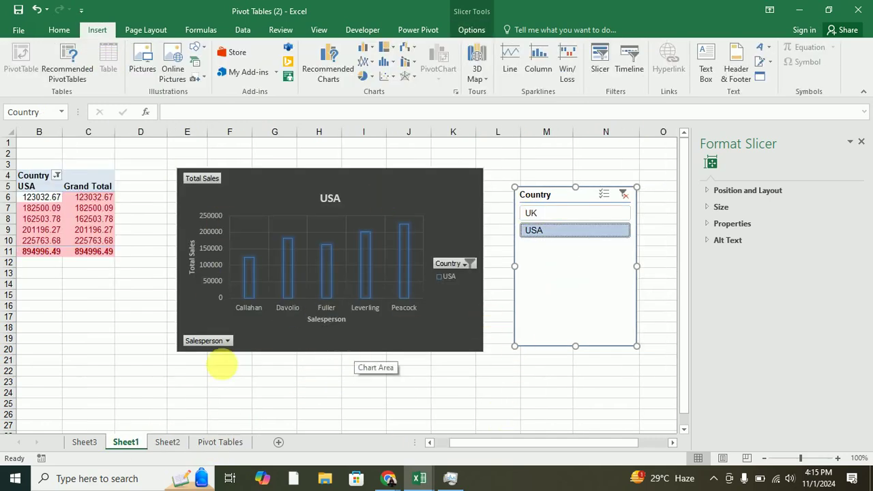
click(195, 371)
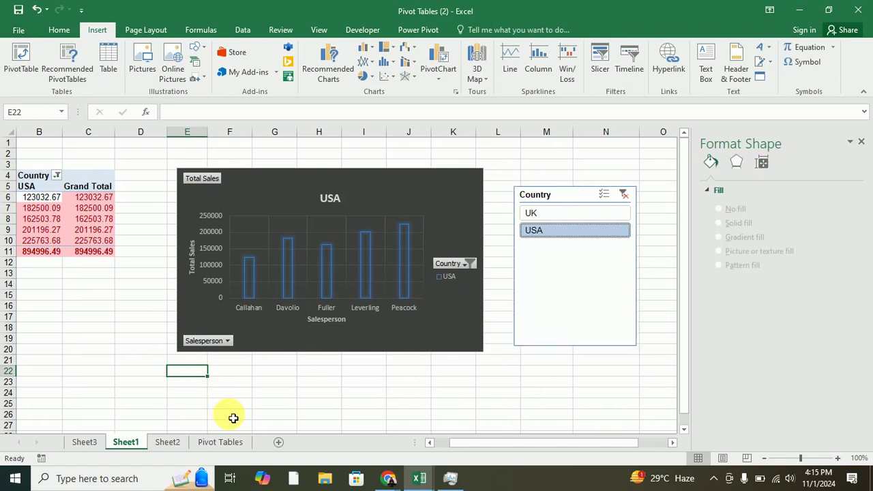
Check Sheet2, then on Sheet1 filter the slicer to UK and clear the Country filter.
key(ctrl+Page_Down)
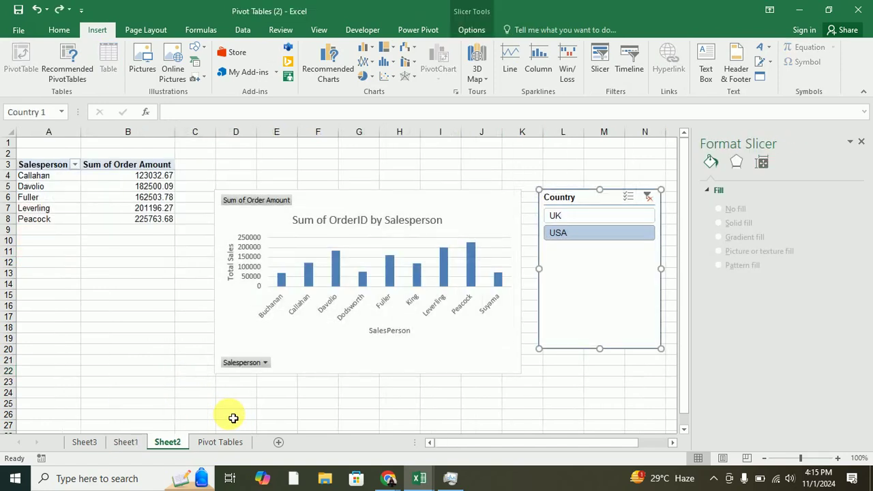
click(126, 442)
click(577, 213)
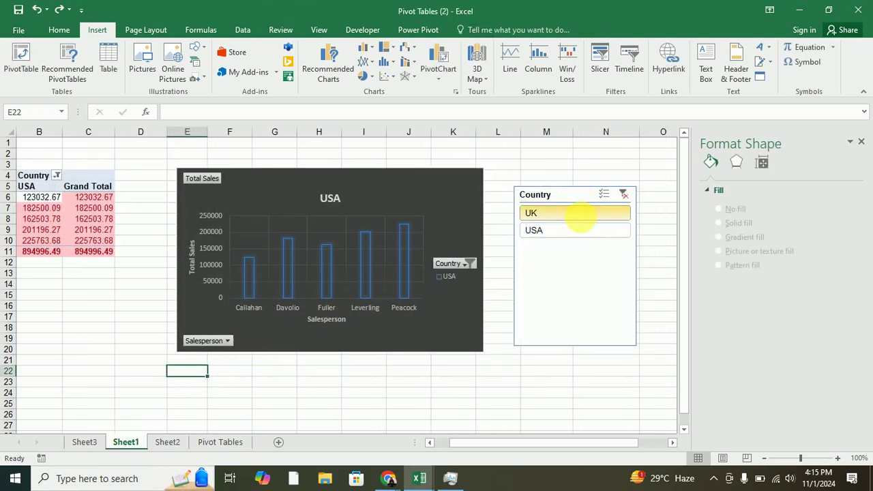
click(622, 195)
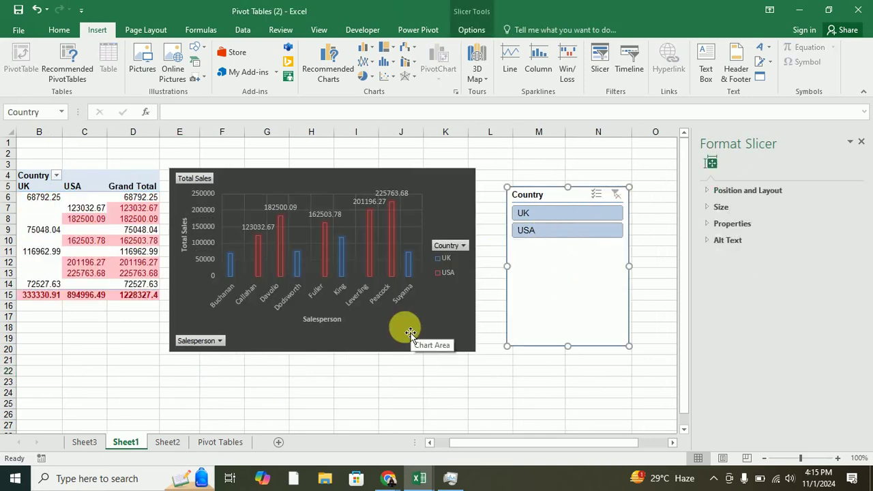
Add USA to Sheet2's Country slicer selection, then return to cell E22 on Sheet1.
click(170, 443)
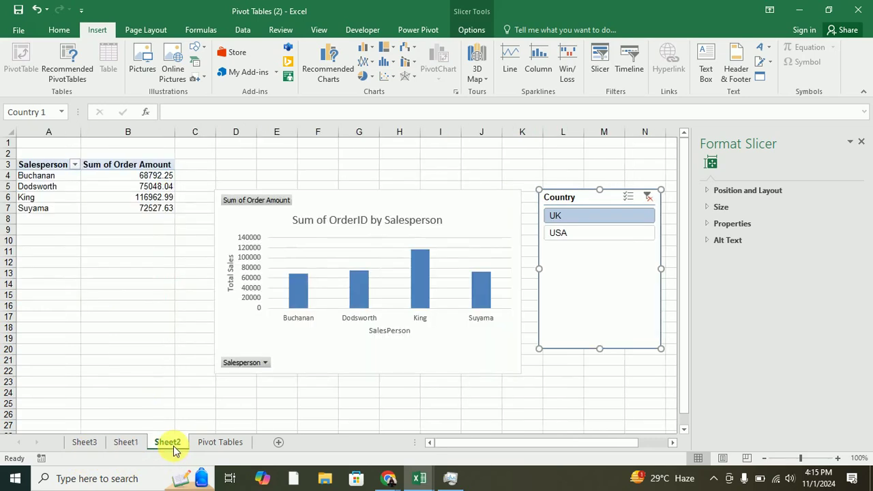
ctrl+click(621, 232)
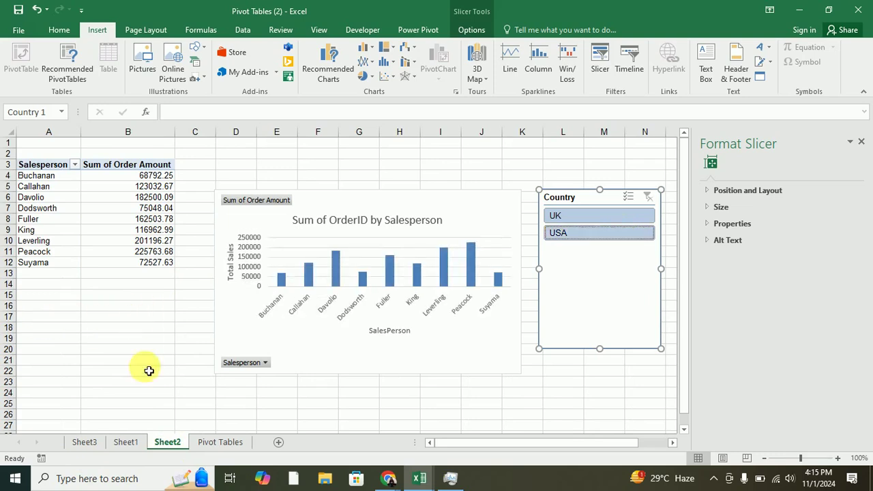
click(125, 442)
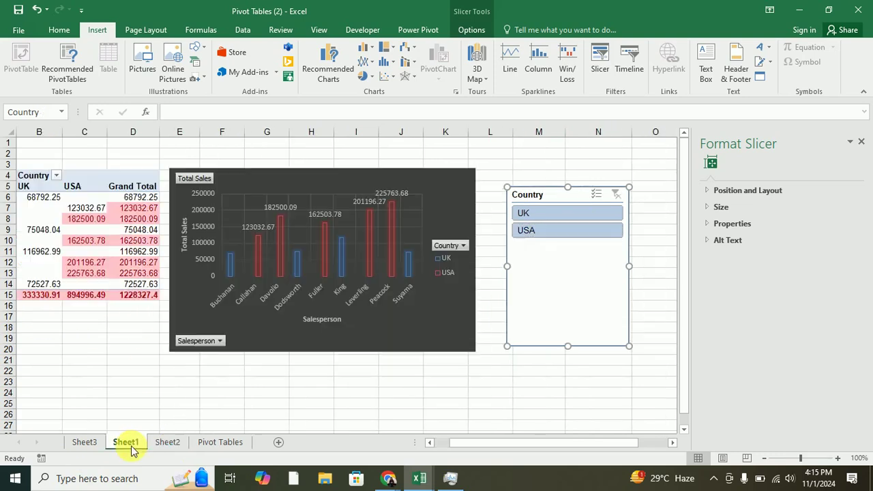
click(192, 376)
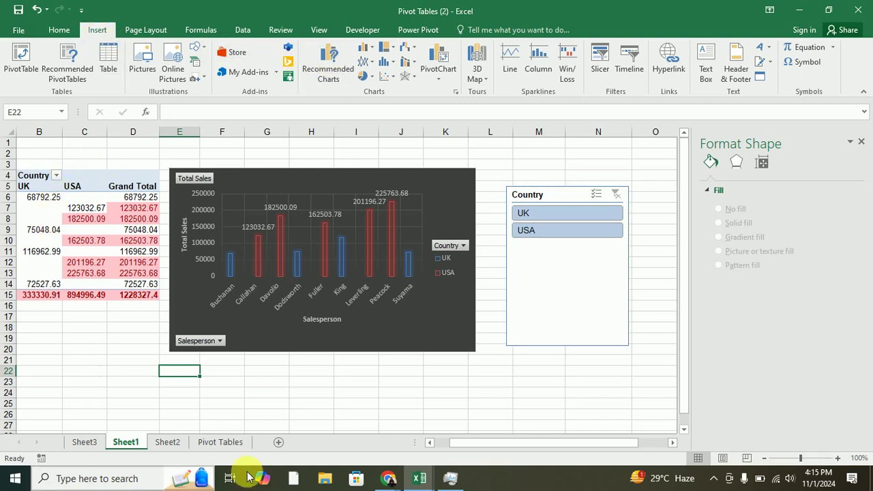
Insert a 2-D pie chart from the salesperson names in A6:A14.
drag(485, 447, 476, 444)
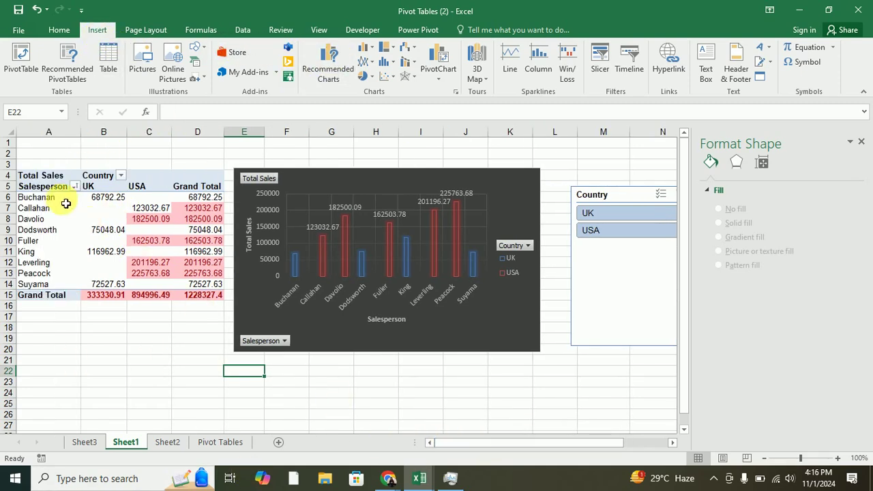
drag(34, 198, 35, 283)
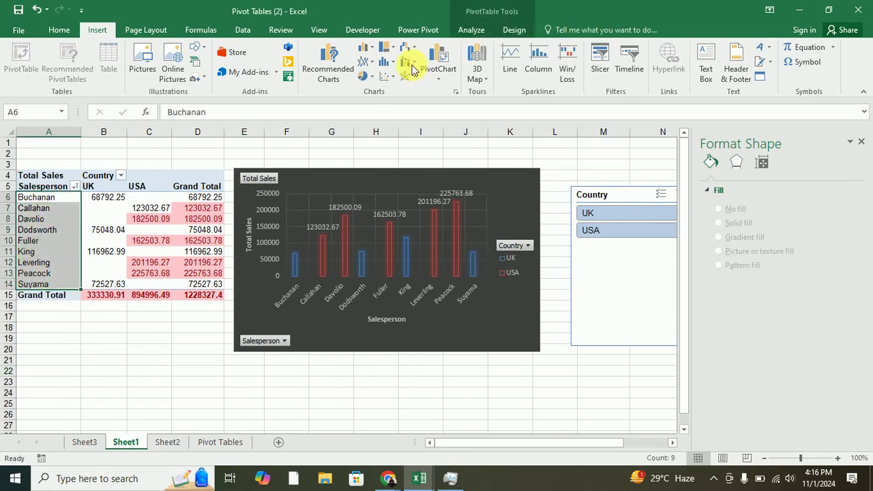
click(364, 77)
click(377, 118)
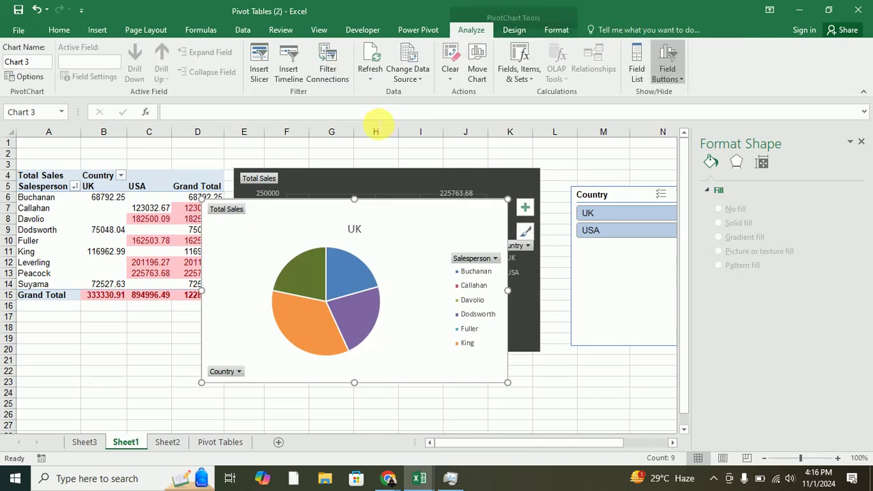
Drag the pie chart below the column chart, check its Country filter, and select C7:C8.
scroll(374, 241, down, 1)
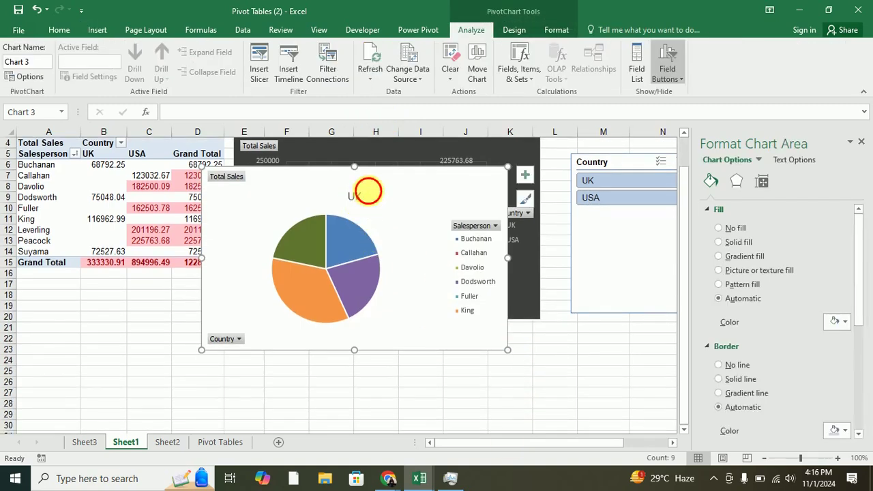
drag(368, 194, 399, 355)
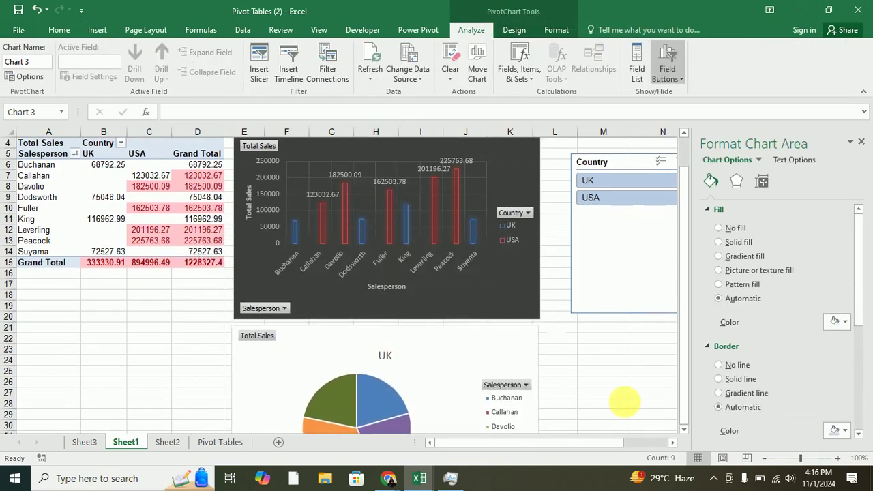
scroll(624, 403, down, 4)
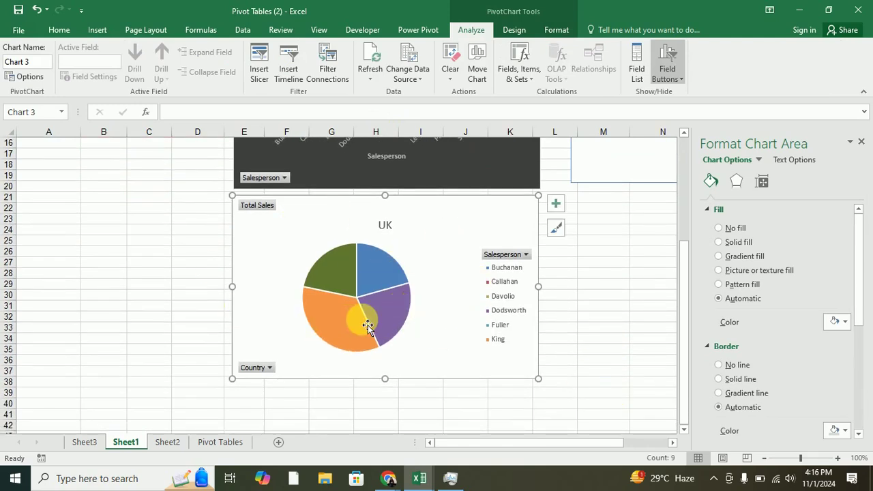
mouse_move(361, 329)
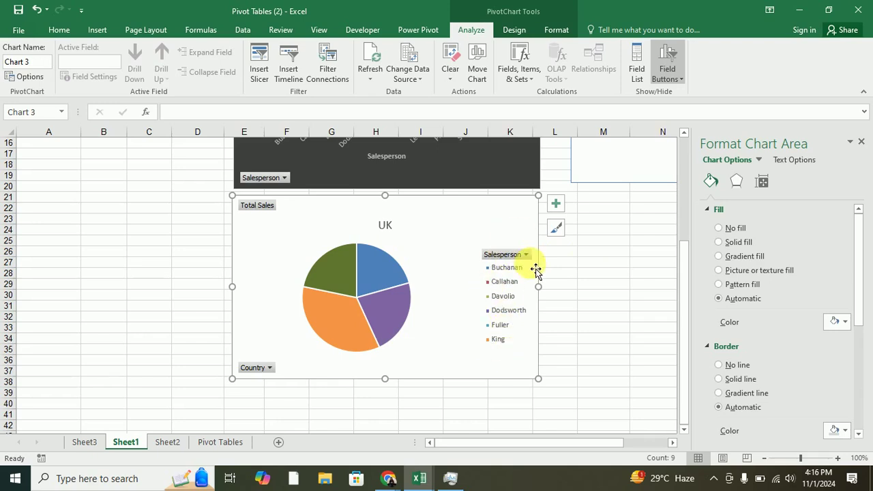
scroll(251, 272, up, 5)
scroll(251, 271, down, 3)
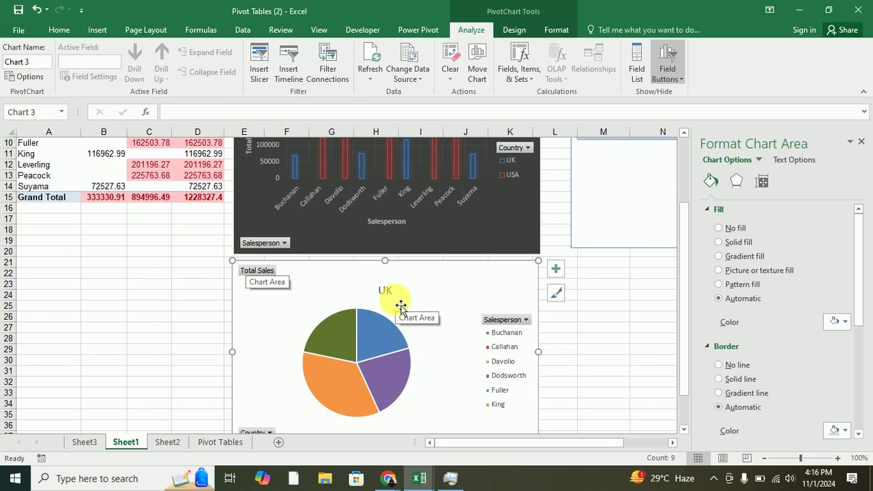
scroll(401, 306, up, 3)
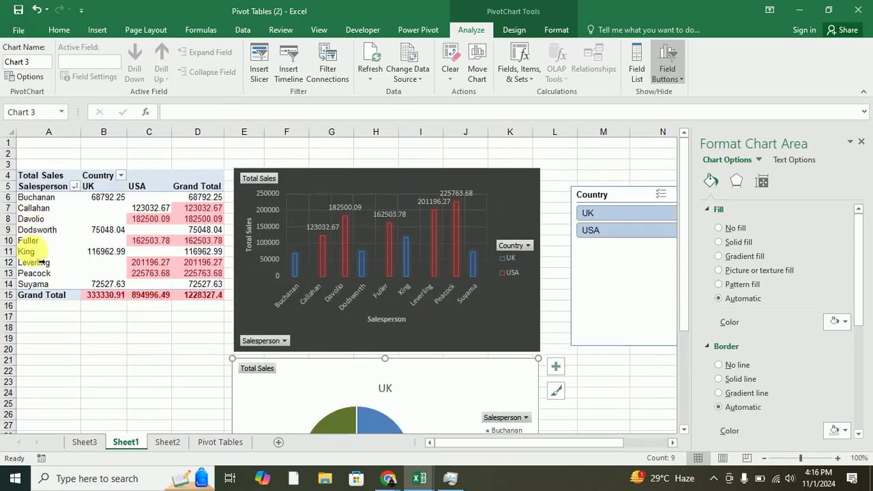
scroll(448, 355, down, 5)
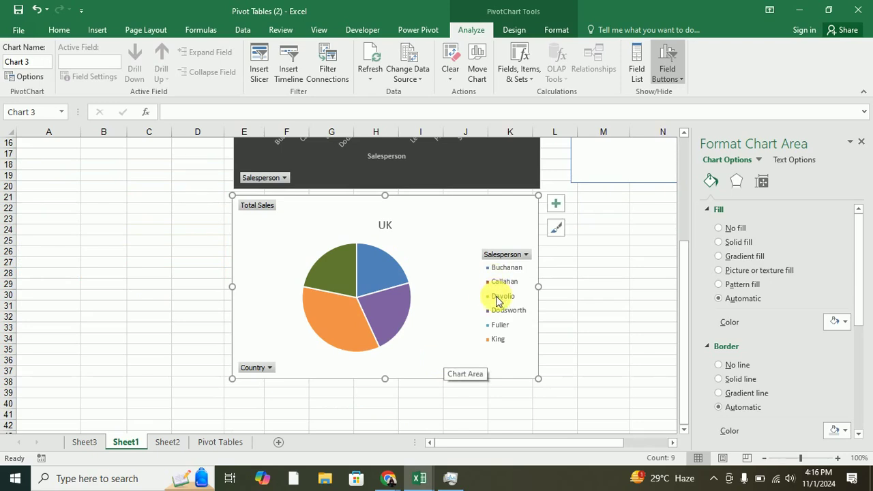
click(269, 369)
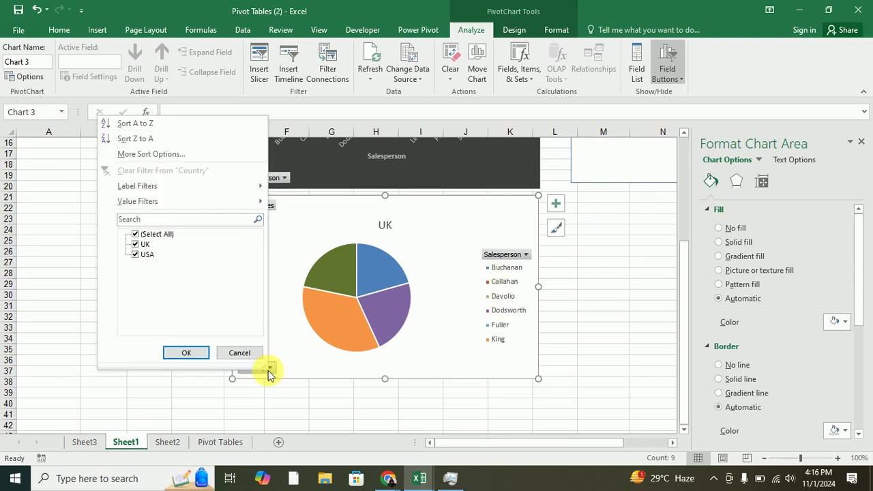
click(235, 353)
scroll(351, 345, up, 5)
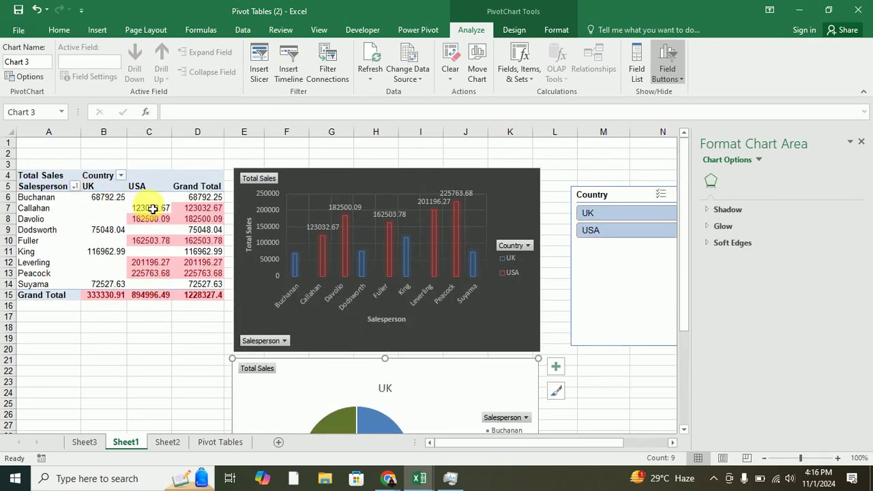
drag(150, 208, 151, 219)
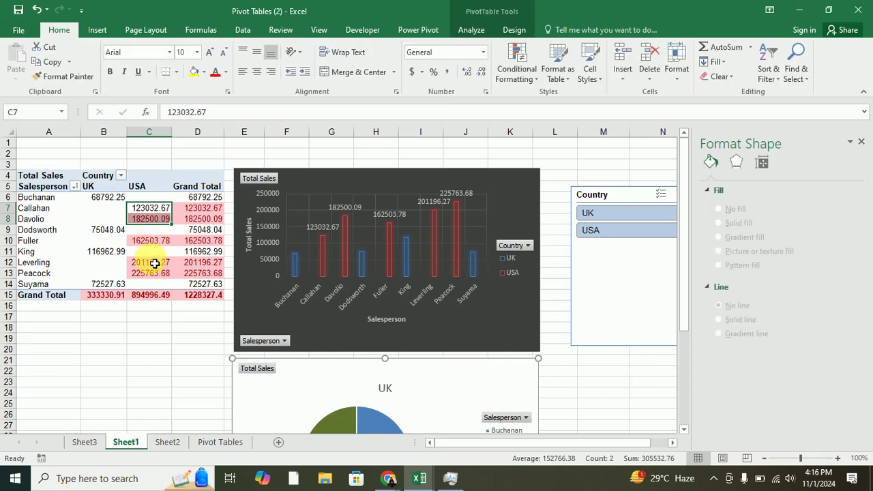
Deselect to cell C22 and check the column chart and pie chart on Sheet1.
click(152, 242)
click(156, 368)
scroll(179, 362, down, 5)
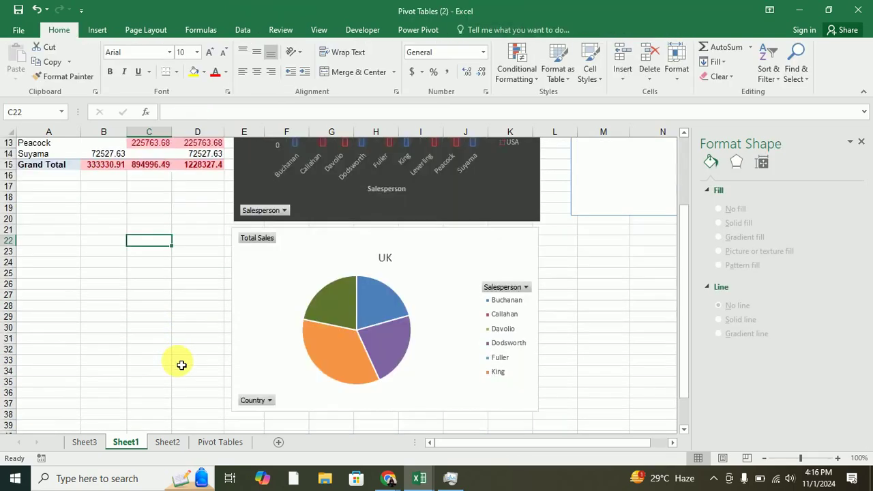
scroll(341, 317, up, 5)
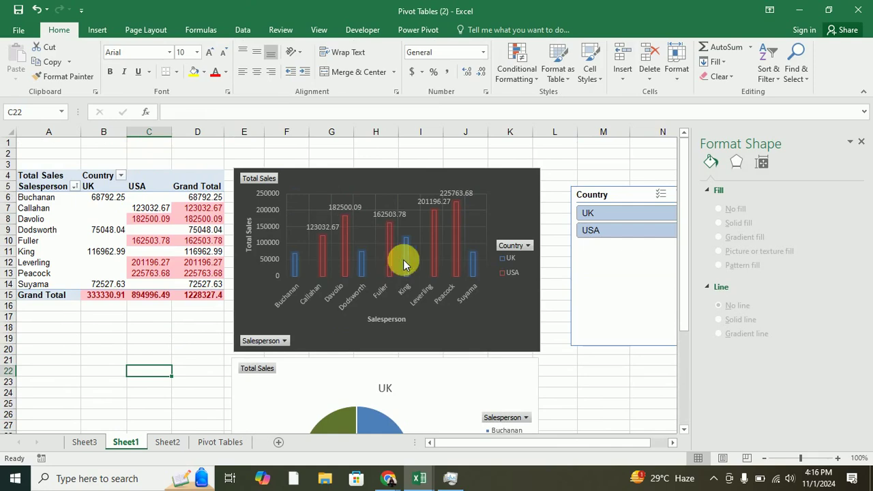
click(381, 277)
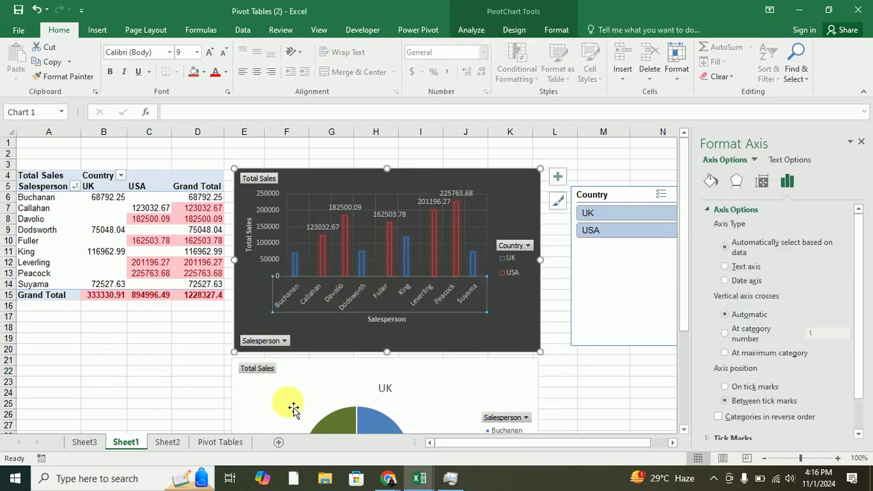
click(293, 408)
scroll(354, 365, down, 4)
scroll(635, 335, up, 4)
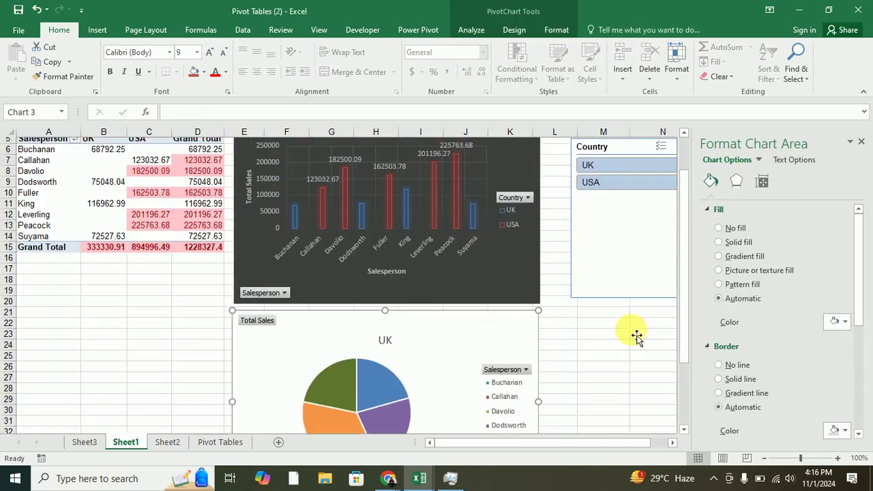
Confirm the Country slicer's report connections and filter it to USA.
click(610, 196)
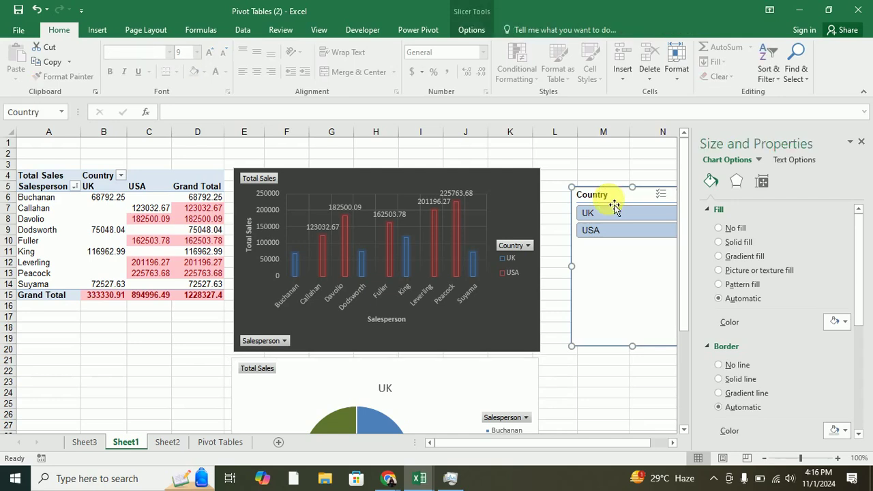
right_click(612, 190)
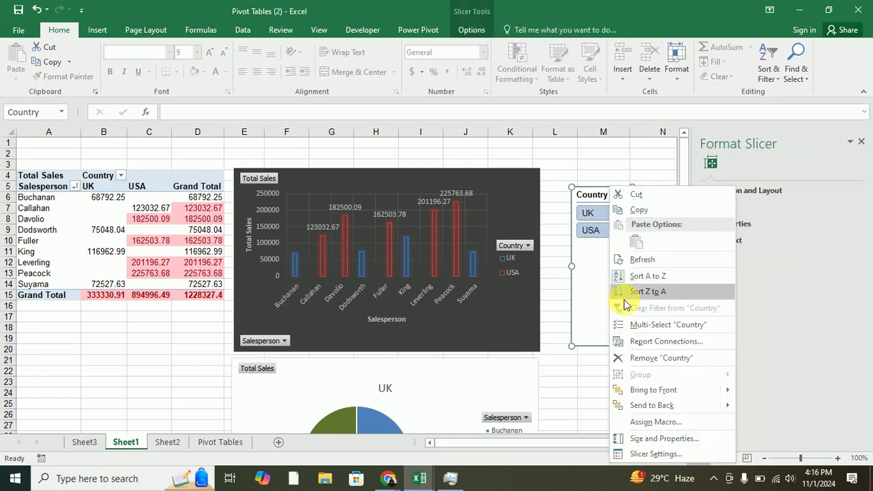
click(666, 341)
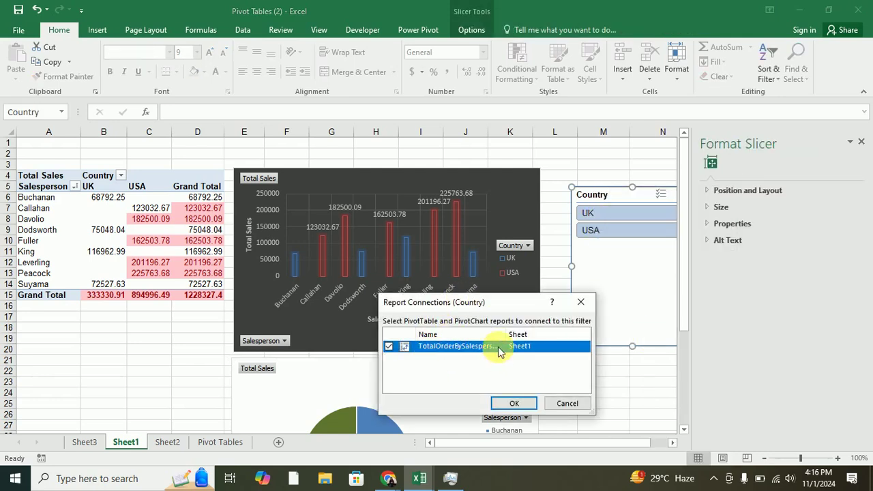
click(517, 403)
click(623, 228)
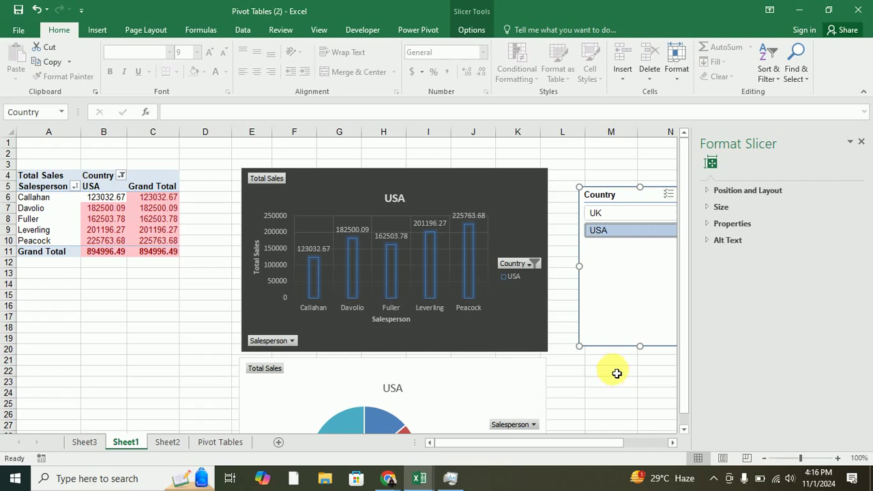
drag(685, 308, 687, 375)
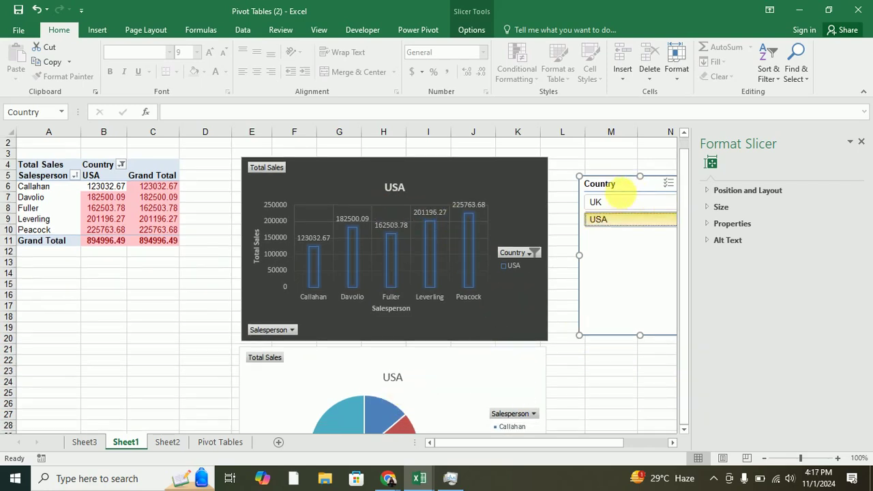
click(617, 202)
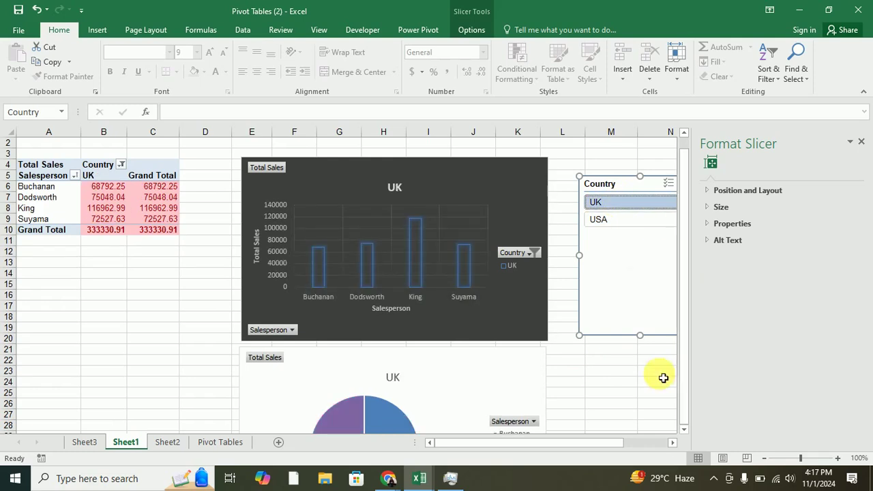
click(139, 266)
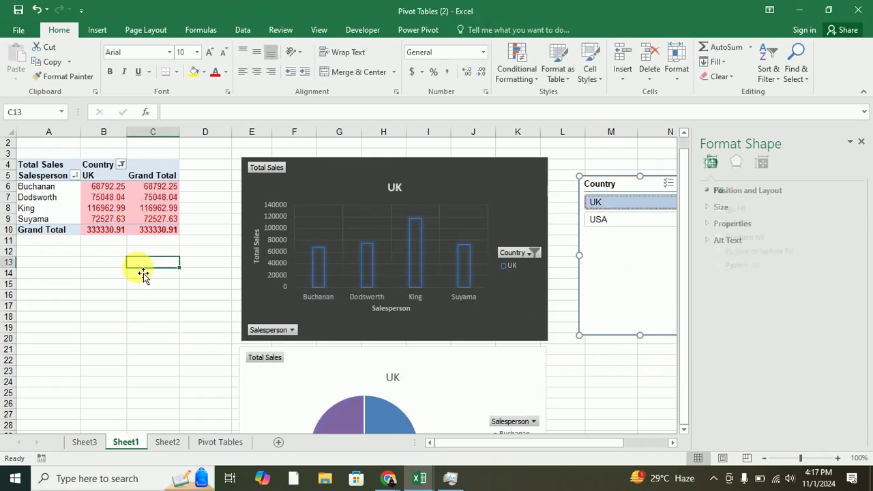
scroll(144, 272, down, 6)
scroll(152, 269, up, 2)
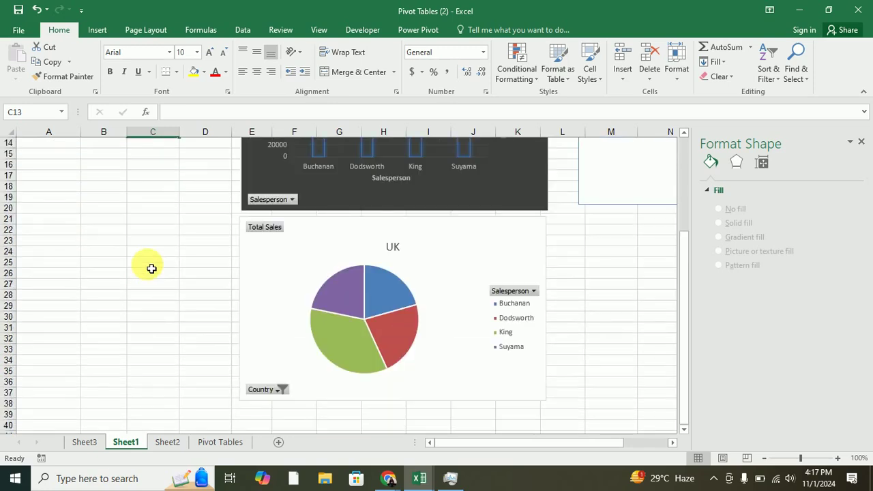
scroll(151, 268, up, 3)
scroll(152, 269, up, 2)
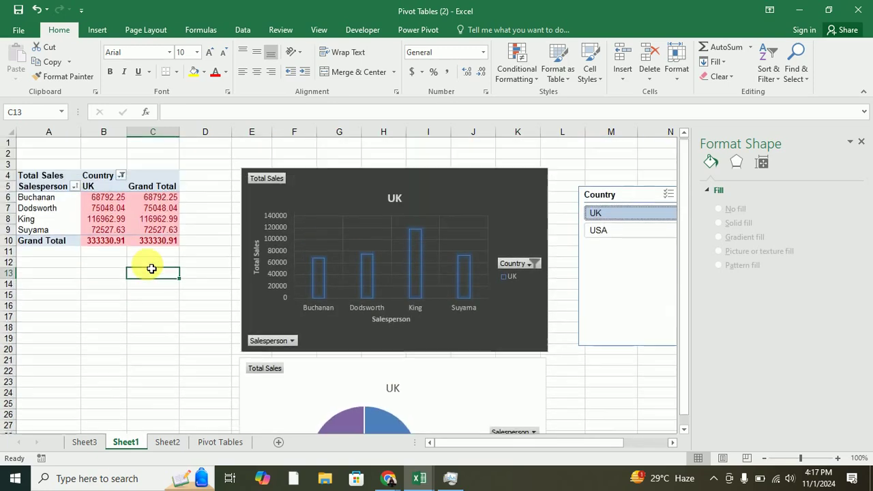
click(356, 176)
Move the UK bar chart up-left, the pie chart beneath it, and the Country slicer left beside them.
drag(356, 176, 345, 154)
click(381, 369)
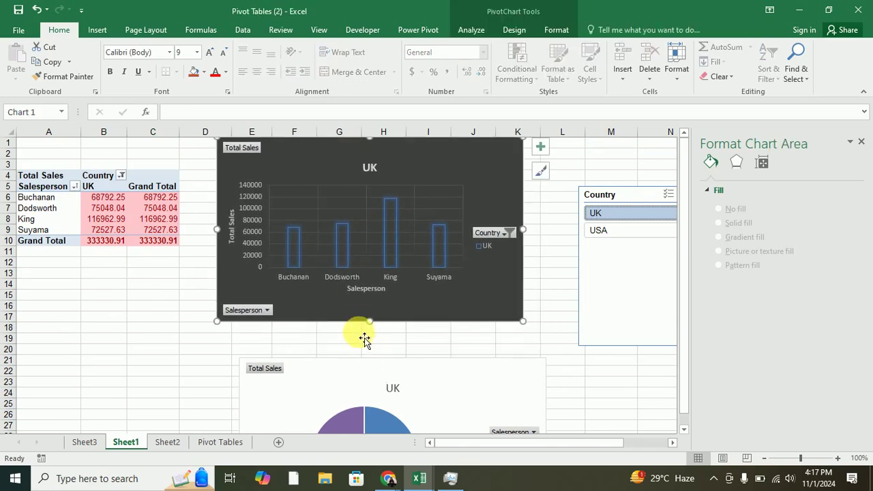
drag(341, 380, 319, 348)
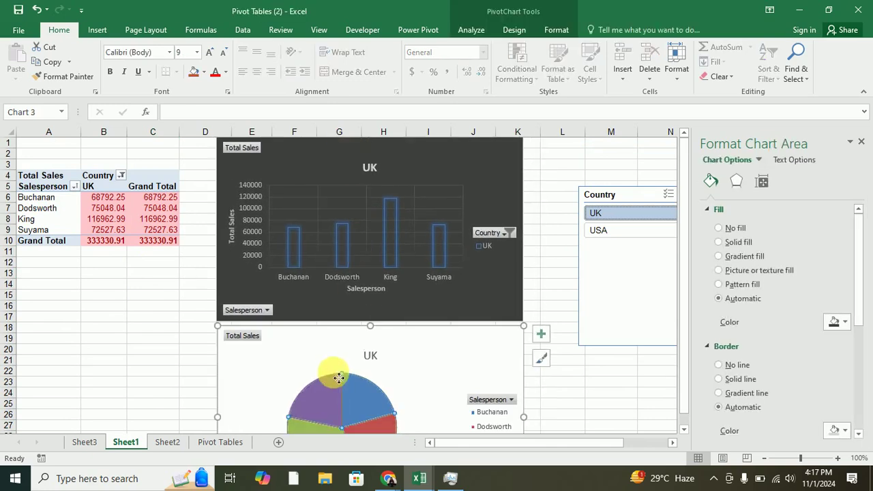
click(562, 284)
click(602, 203)
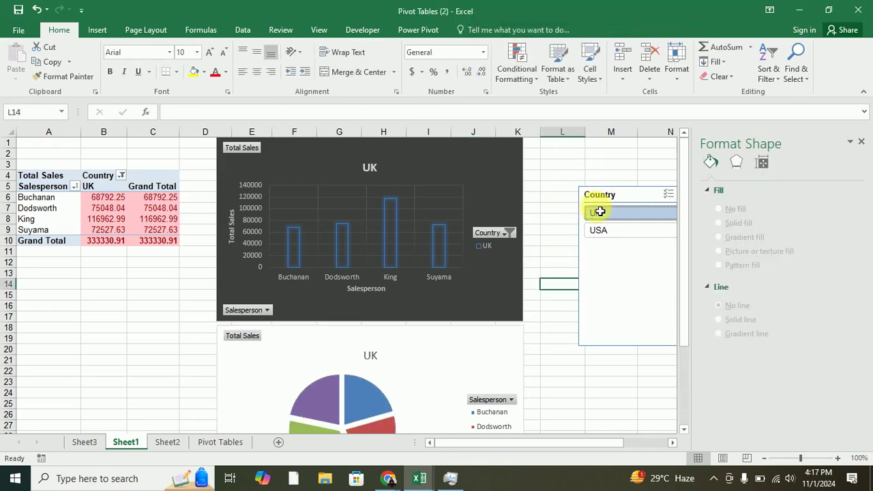
drag(630, 201, 583, 198)
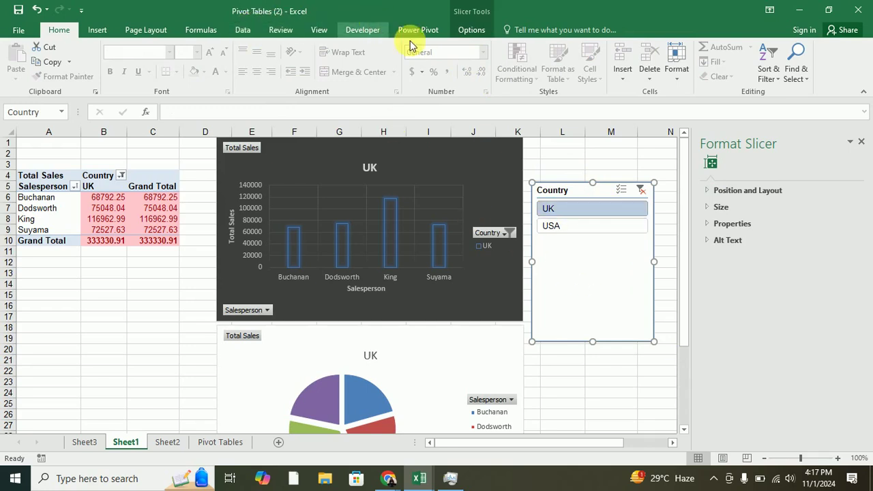
Apply the green slicer style to the Country slicer and review its report connections.
click(458, 29)
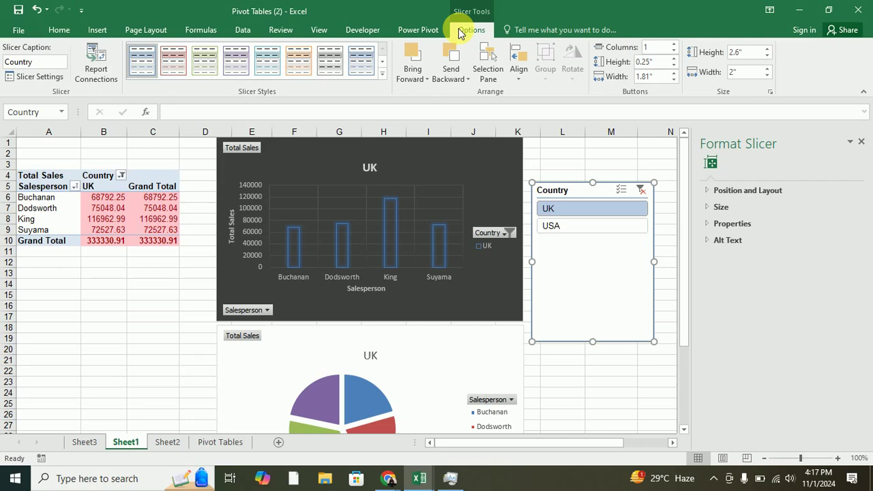
click(210, 63)
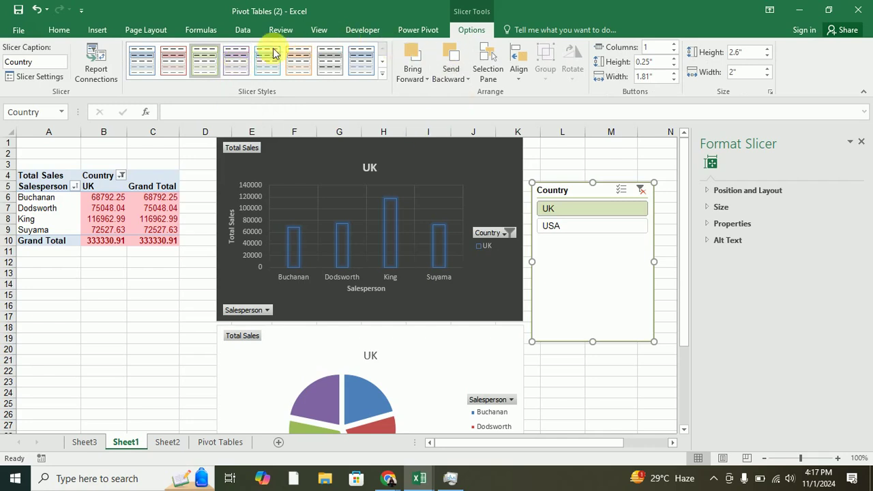
click(93, 78)
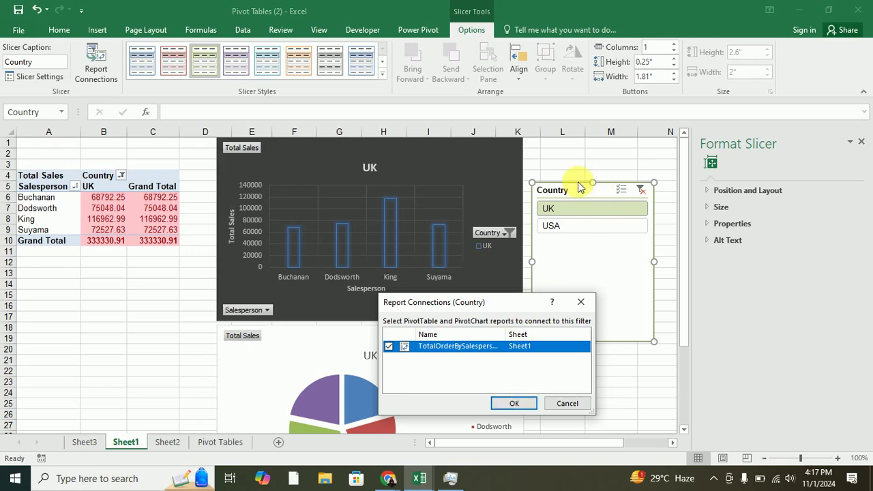
click(581, 301)
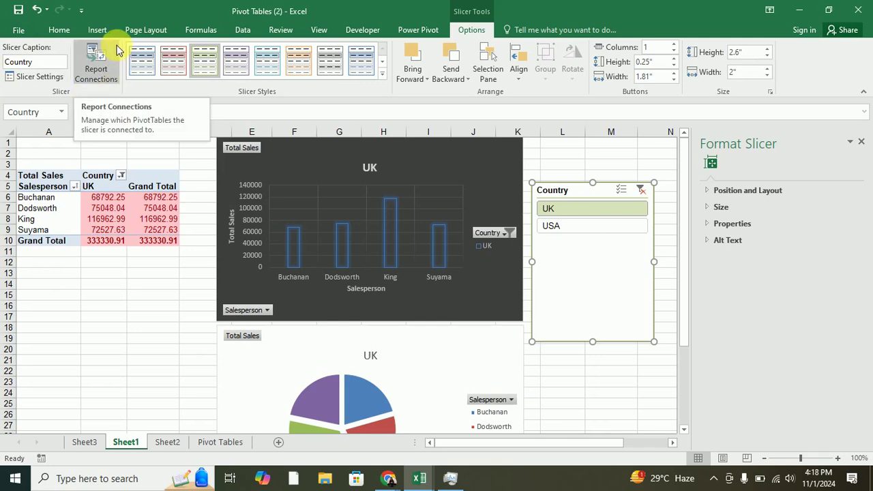
click(285, 163)
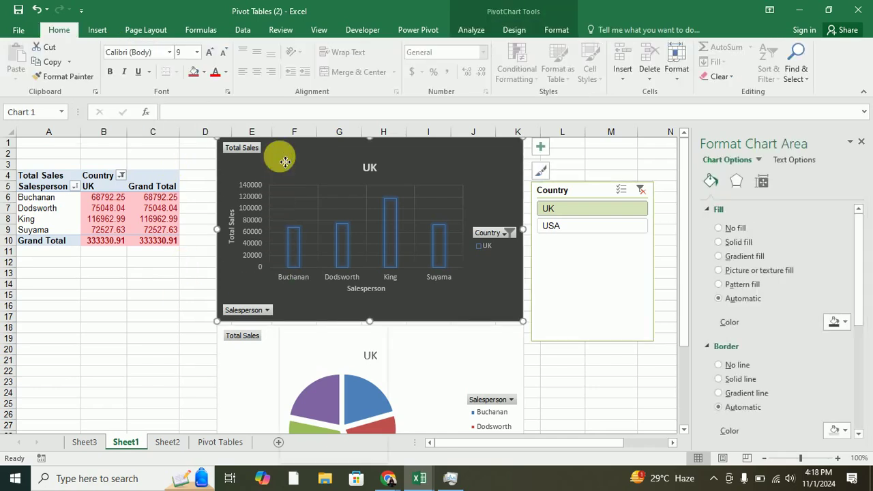
Move the UK bar chart to a new chart sheet named Chart1, then go back to Sheet1.
right_click(284, 162)
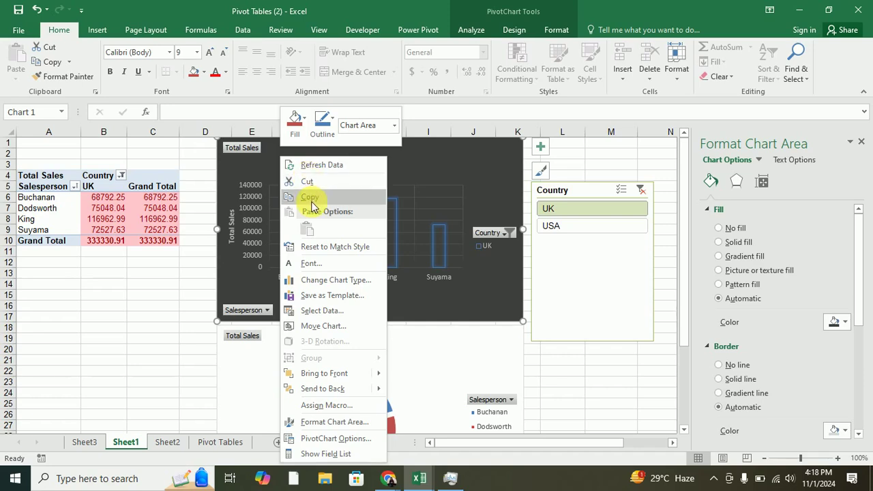
click(326, 326)
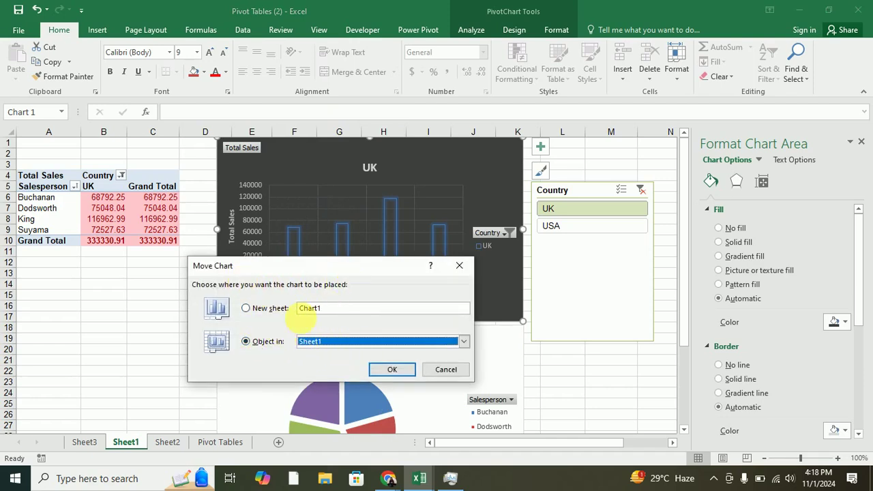
click(253, 311)
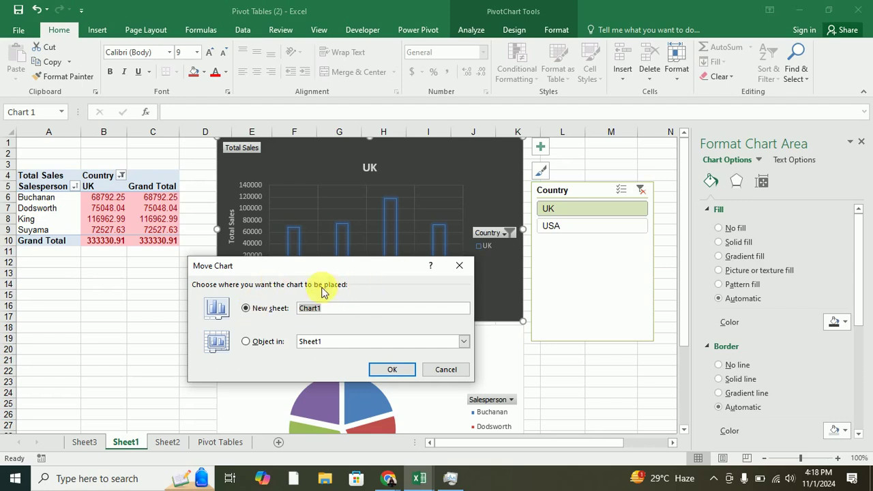
click(392, 369)
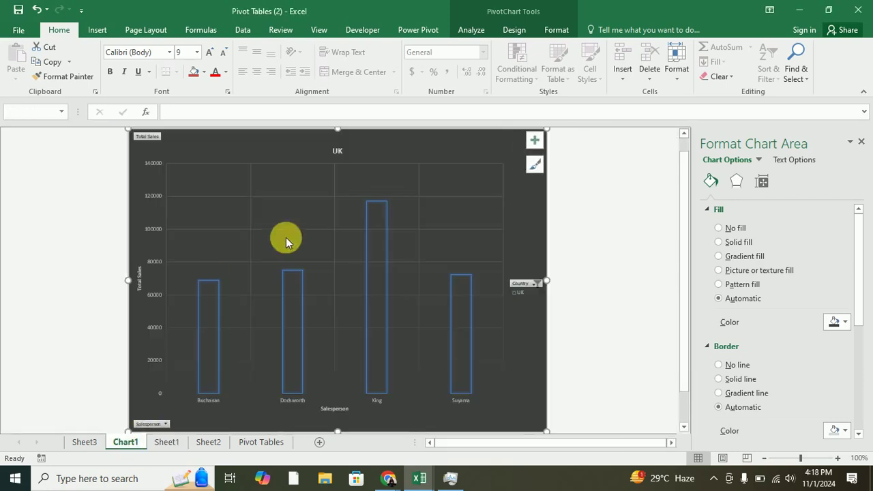
mouse_move(210, 376)
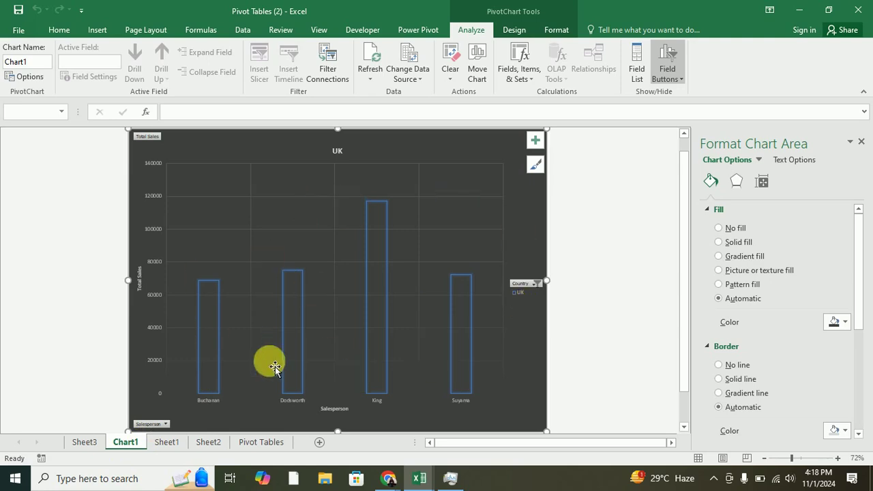
click(172, 442)
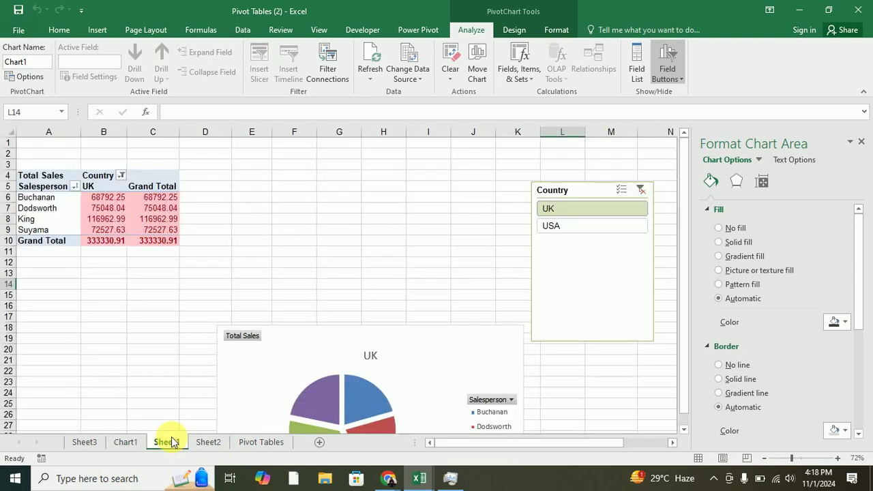
Move the pie chart as an embedded object onto the Chart1 sheet.
click(282, 336)
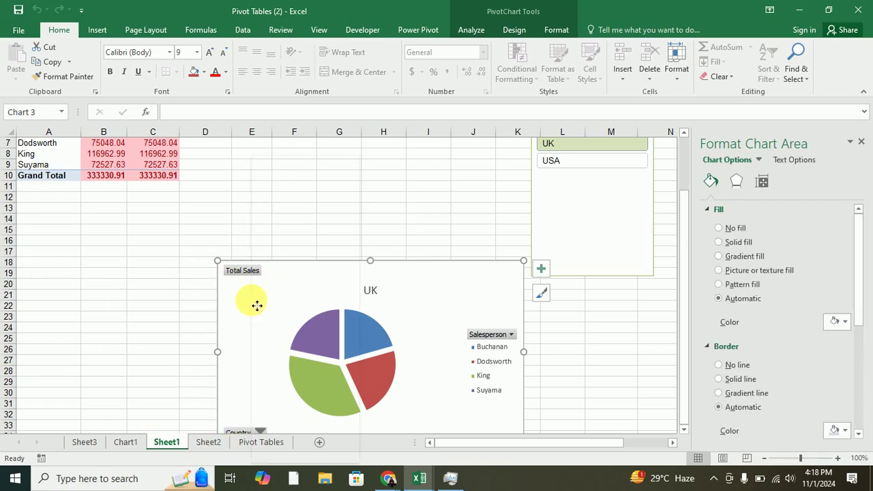
right_click(257, 305)
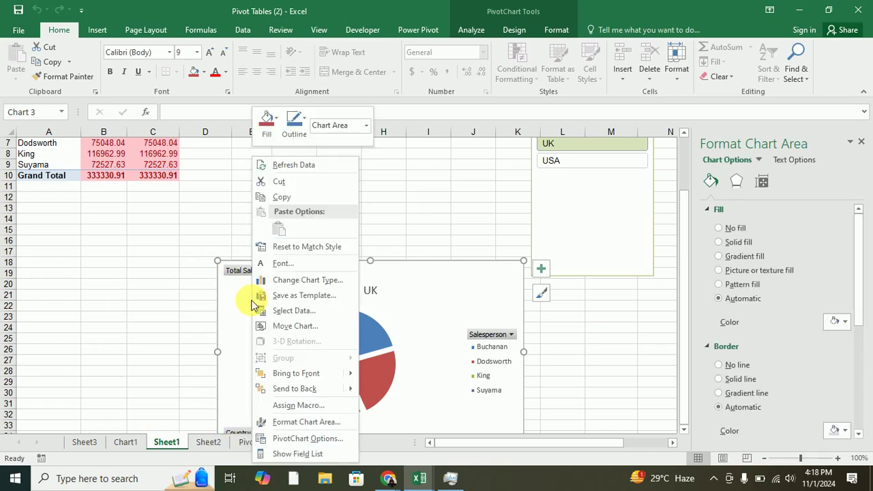
click(296, 326)
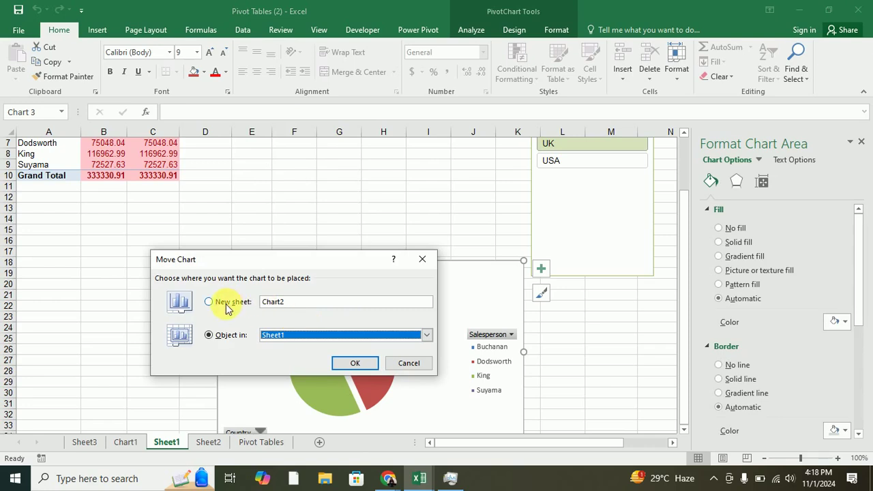
click(426, 335)
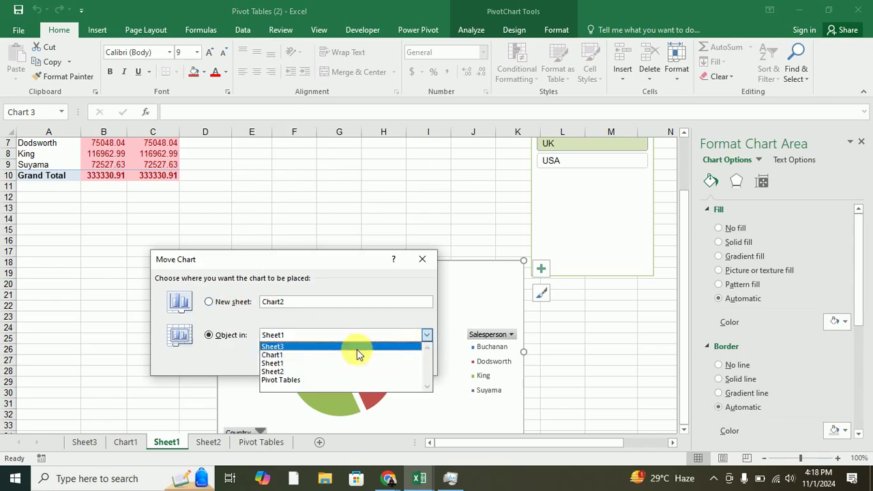
click(283, 354)
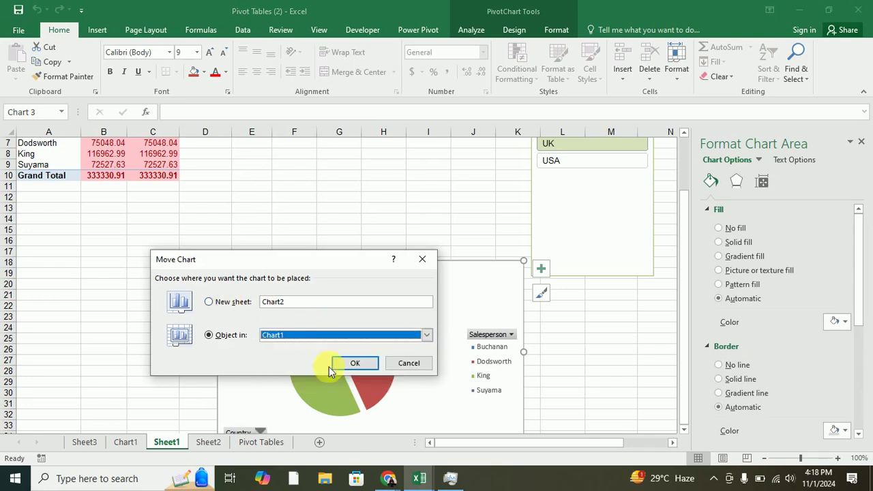
click(365, 364)
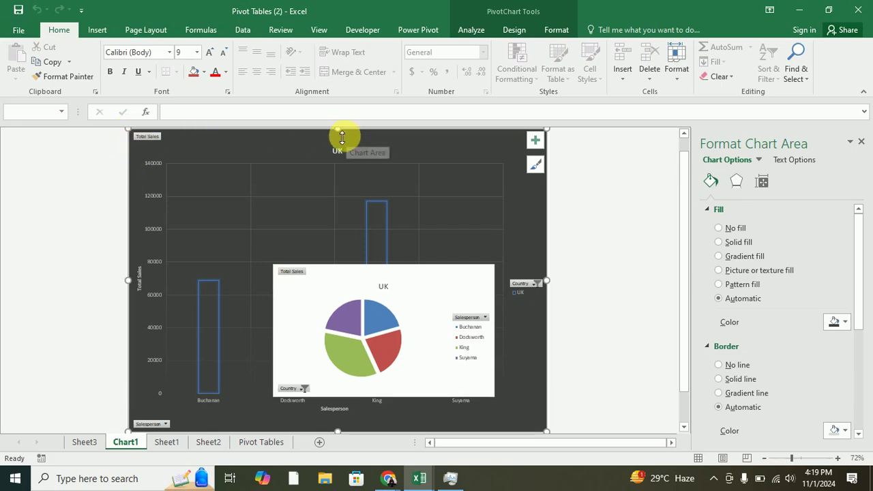
Drag the pie chart on Chart1 toward the lower-right corner.
click(365, 323)
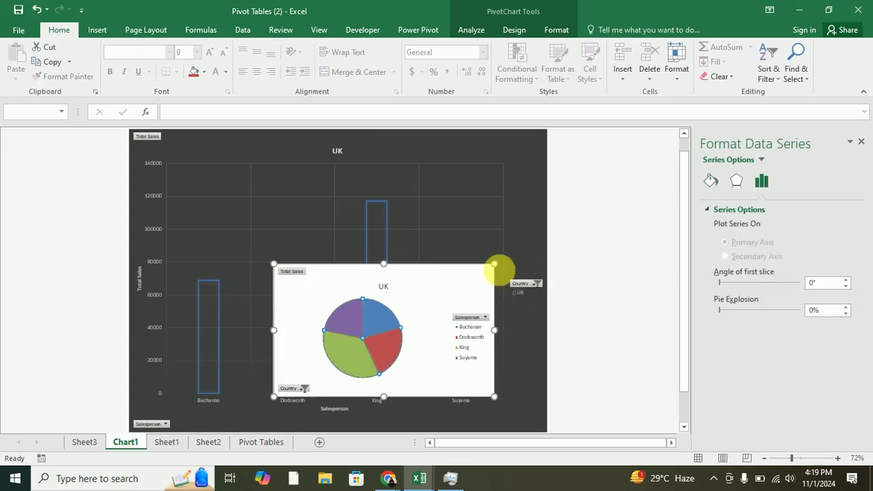
click(452, 283)
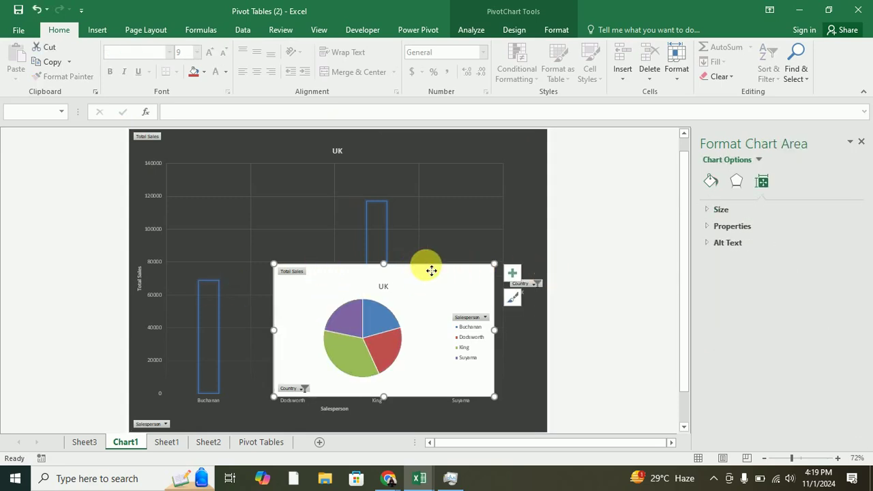
drag(429, 271, 539, 395)
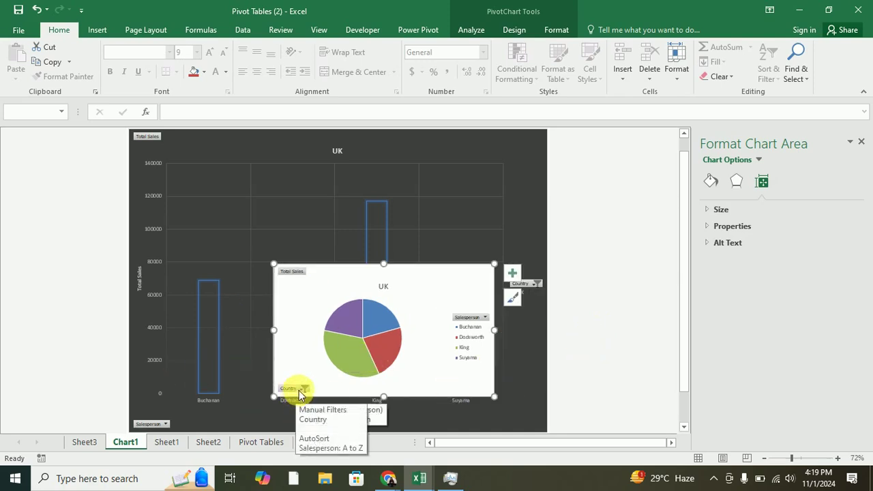
drag(468, 277, 600, 283)
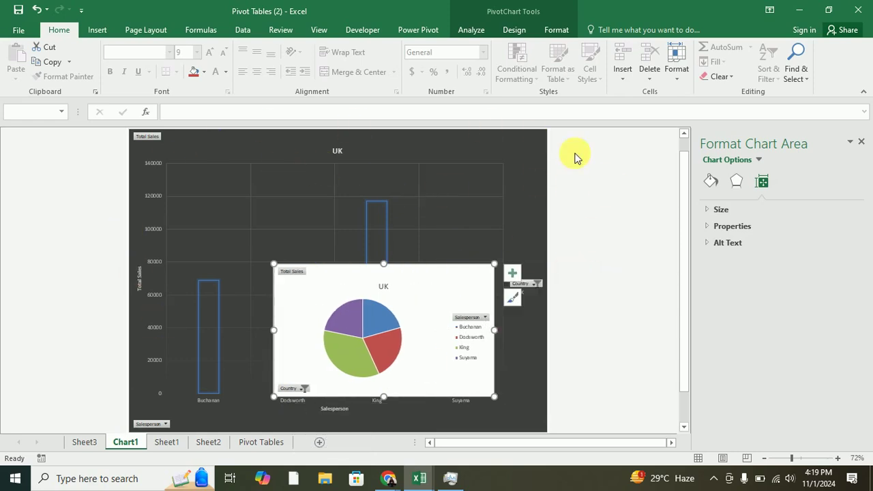
drag(423, 285, 474, 326)
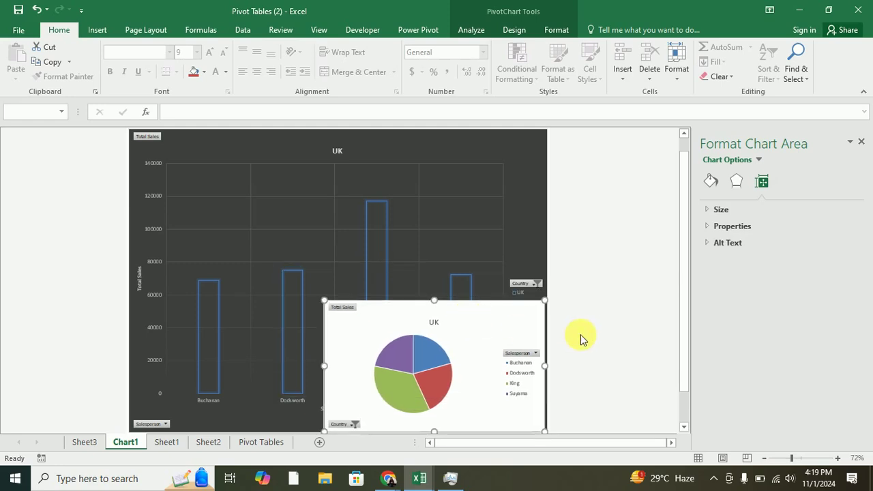
click(170, 229)
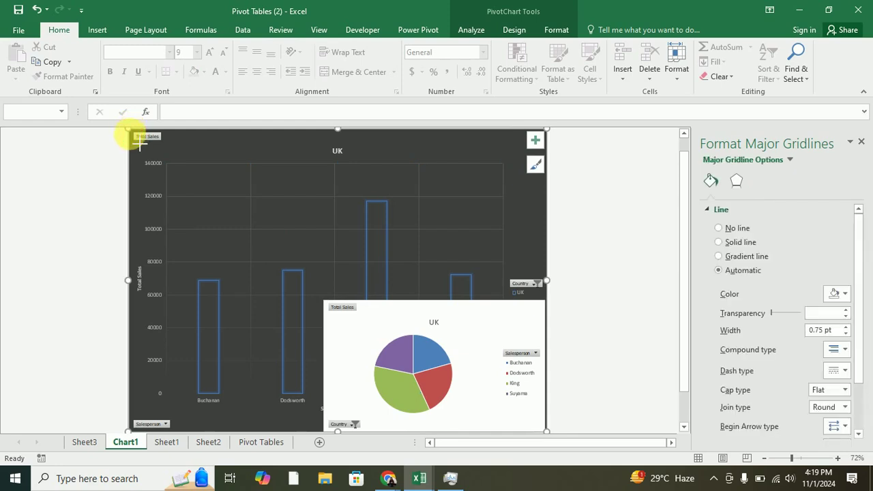
Enlarge the pie chart over the column chart, then cut it and add a new Sheet4.
click(151, 179)
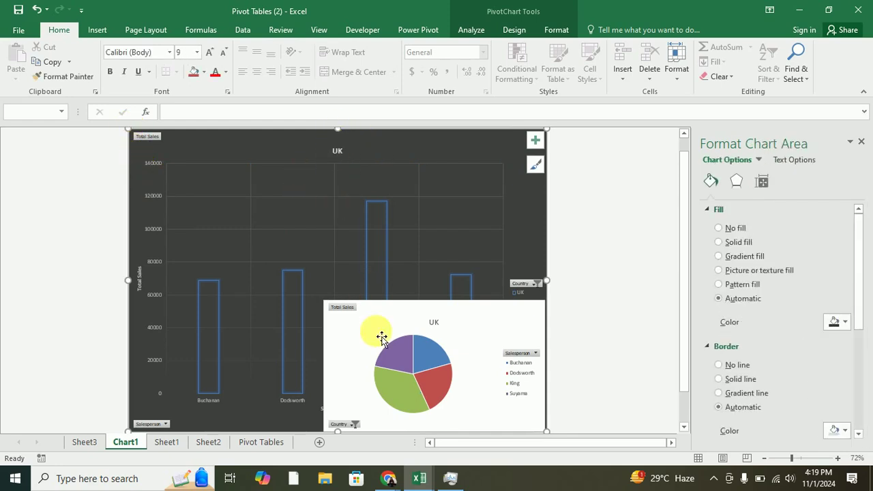
click(338, 310)
drag(330, 302, 273, 259)
drag(319, 301, 234, 211)
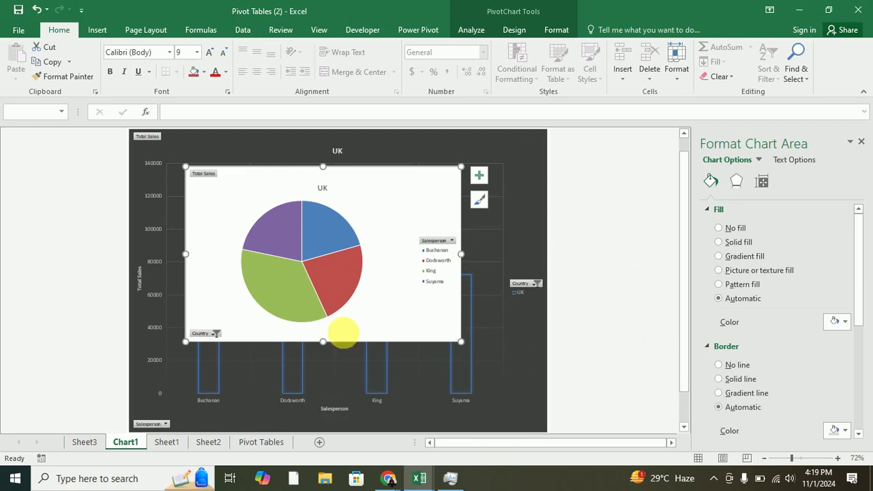
click(287, 190)
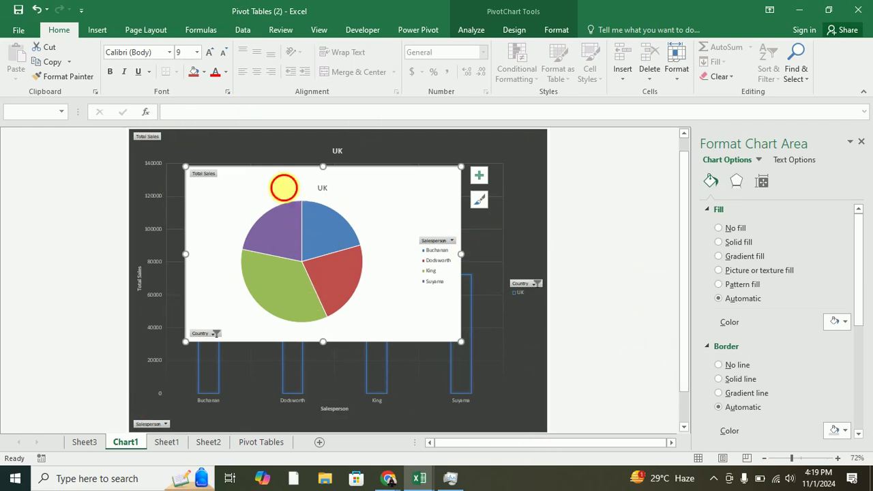
key(ctrl+x)
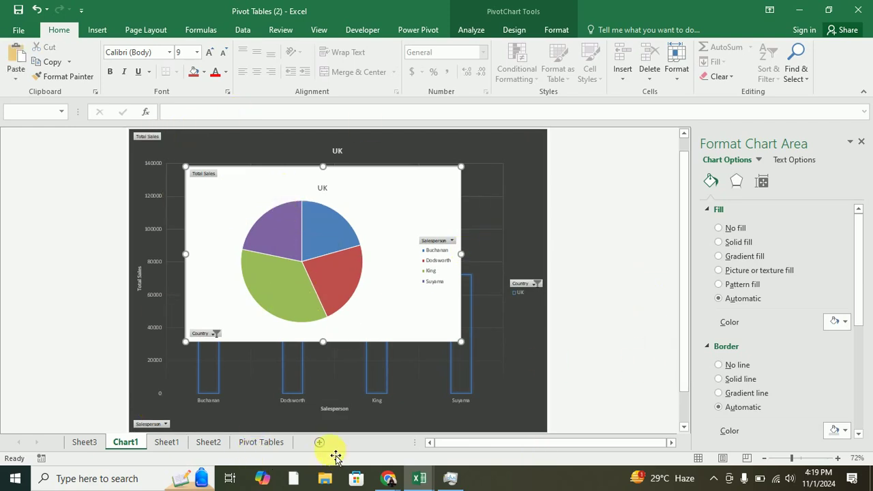
click(321, 443)
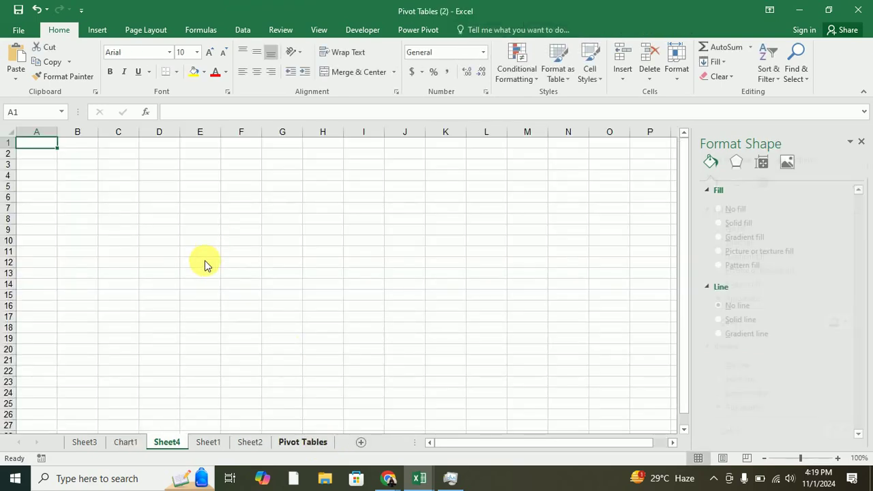
Paste the pie chart onto Sheet4 and paste the UK column chart at cell H6.
key(Down)
key(Down)
key(Down)
key(Down)
key(Down)
key(ctrl+v)
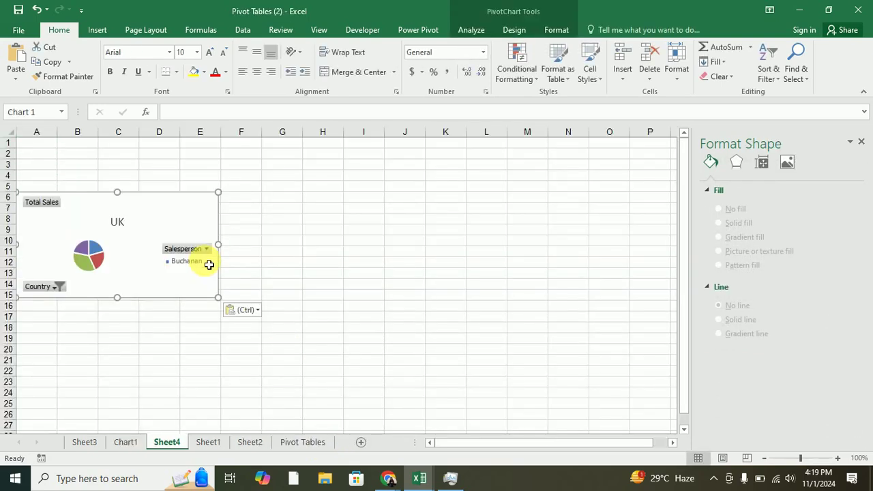
click(134, 442)
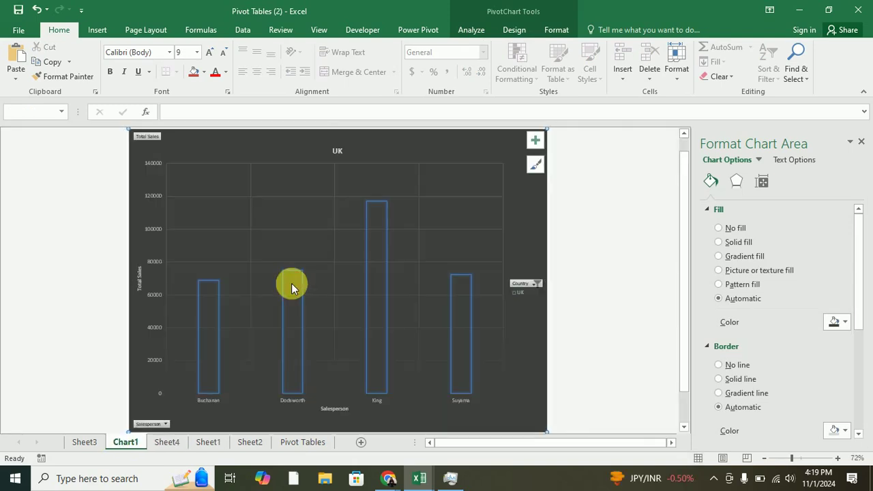
click(164, 442)
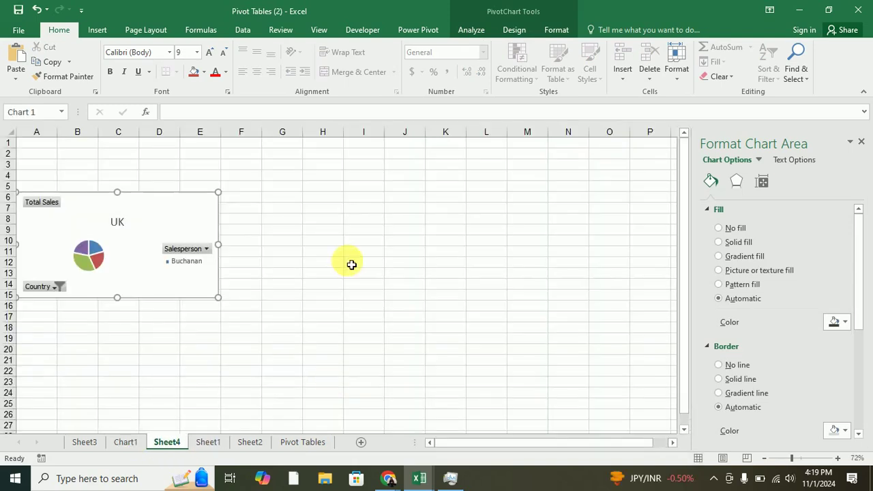
click(322, 203)
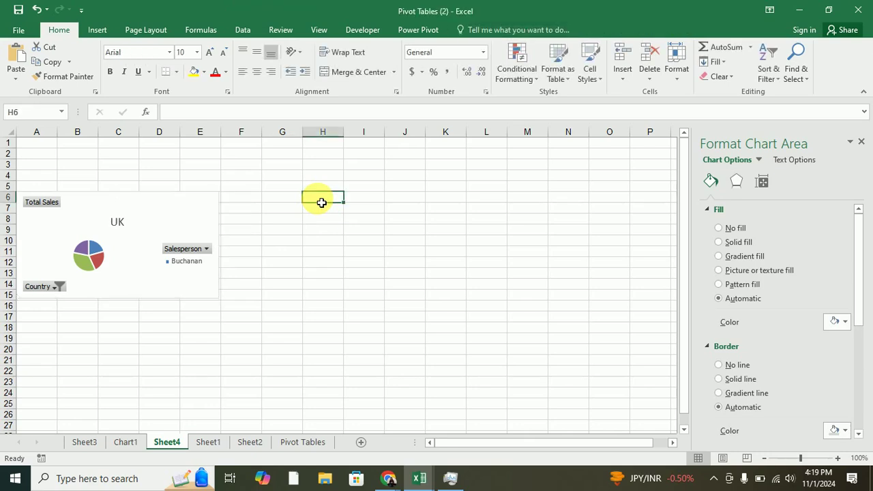
key(ctrl+v)
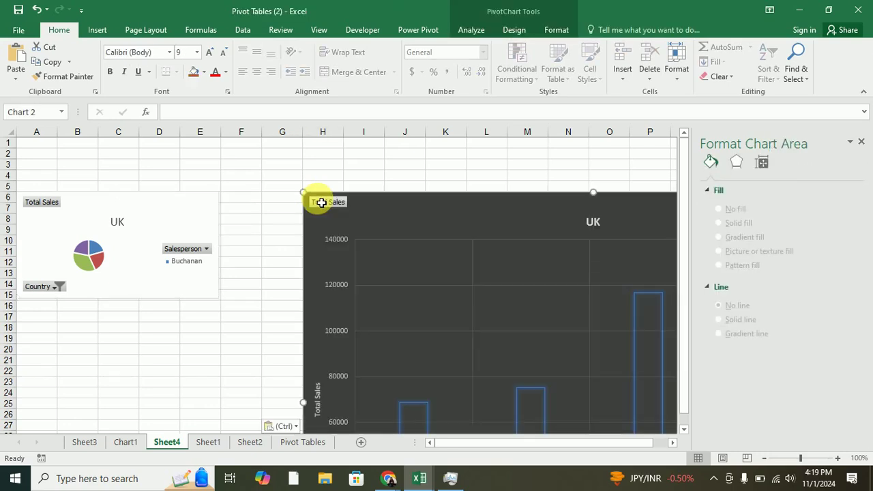
Shrink the column chart beside the pie and shift the pie chart to columns B–F.
mouse_move(305, 196)
mouse_down()
mouse_move(348, 273)
mouse_move(423, 293)
mouse_move(318, 200)
mouse_up()
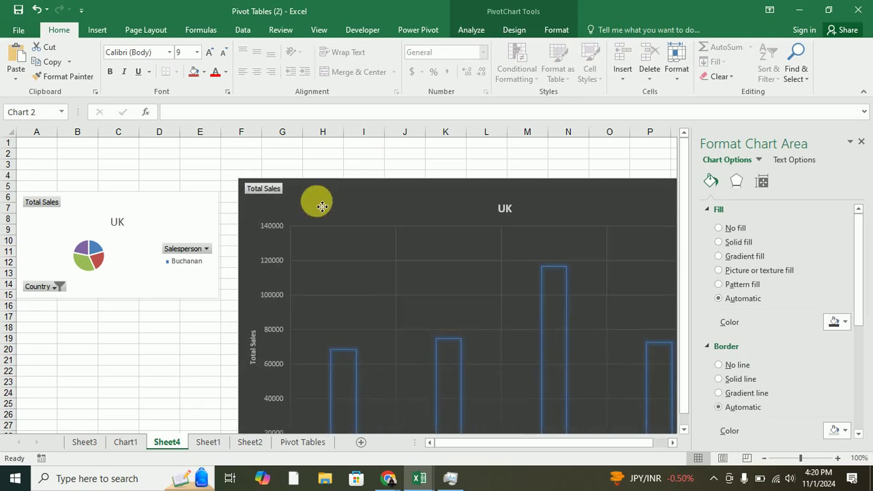
drag(239, 183, 418, 303)
drag(512, 338, 403, 229)
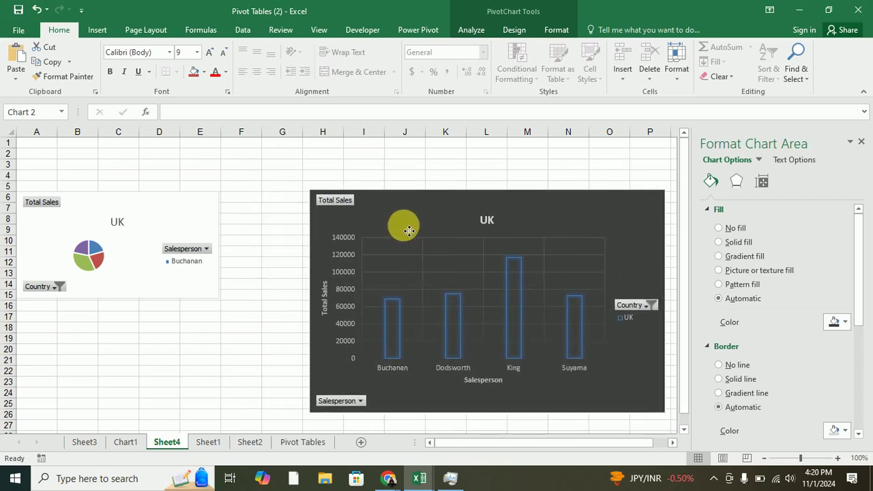
click(253, 285)
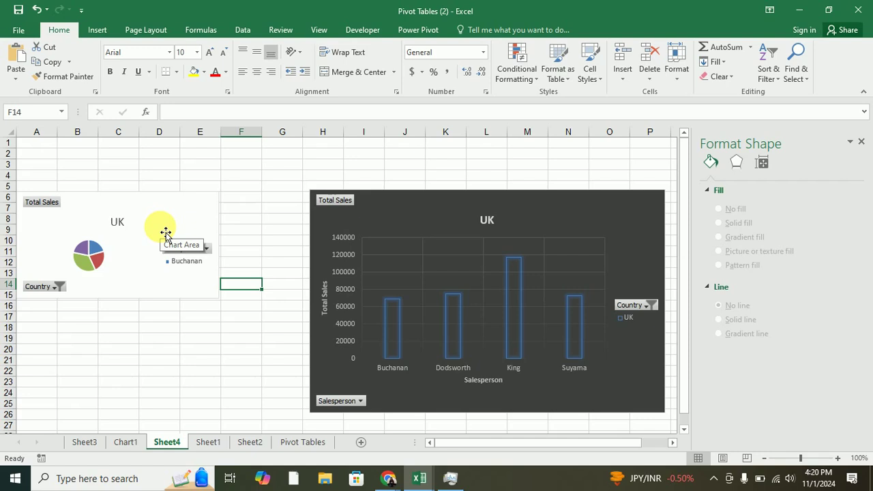
drag(141, 208, 190, 214)
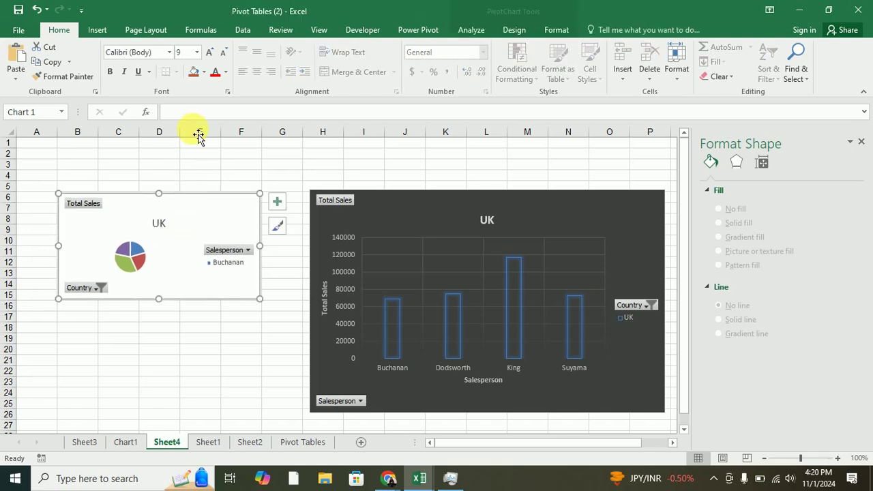
click(97, 31)
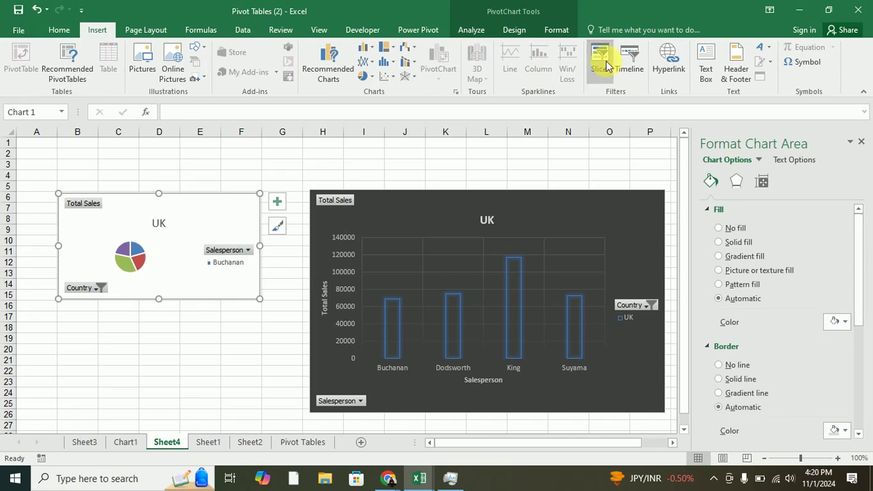
Insert a Country slicer for the pie chart on Sheet4.
click(603, 65)
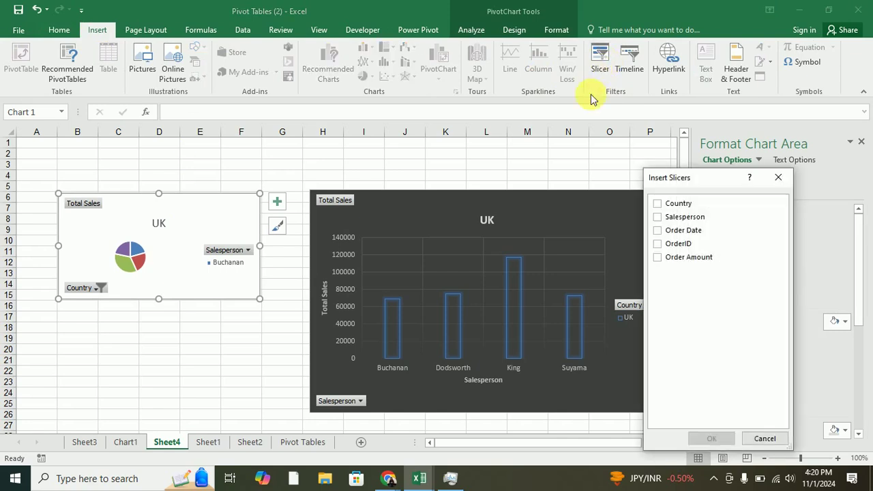
click(659, 203)
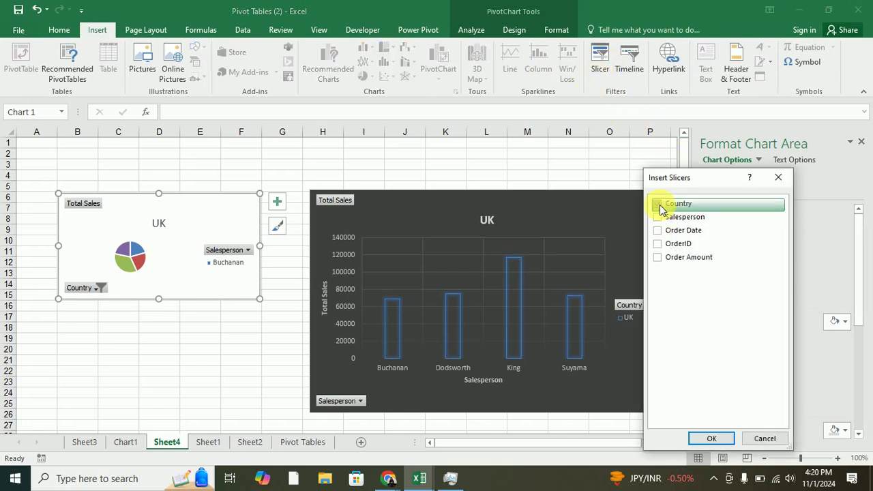
click(711, 439)
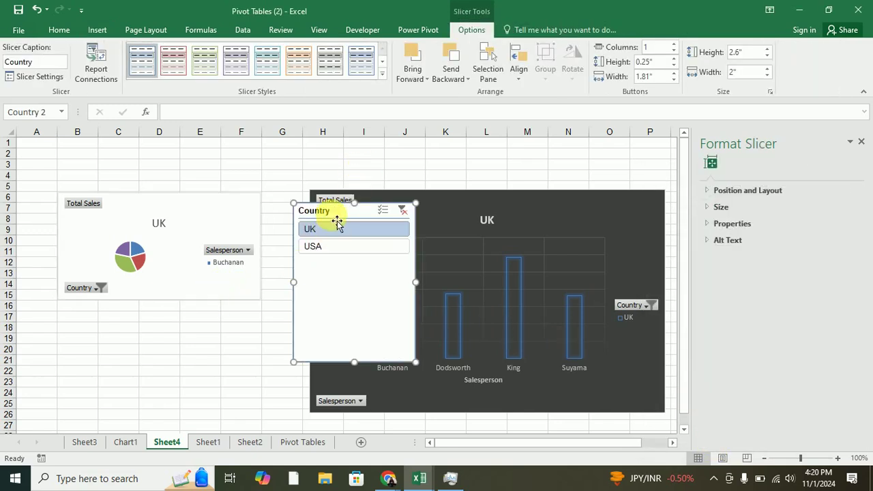
Place the Country slicer below the pie chart, widened to column F and made taller.
drag(337, 225, 200, 233)
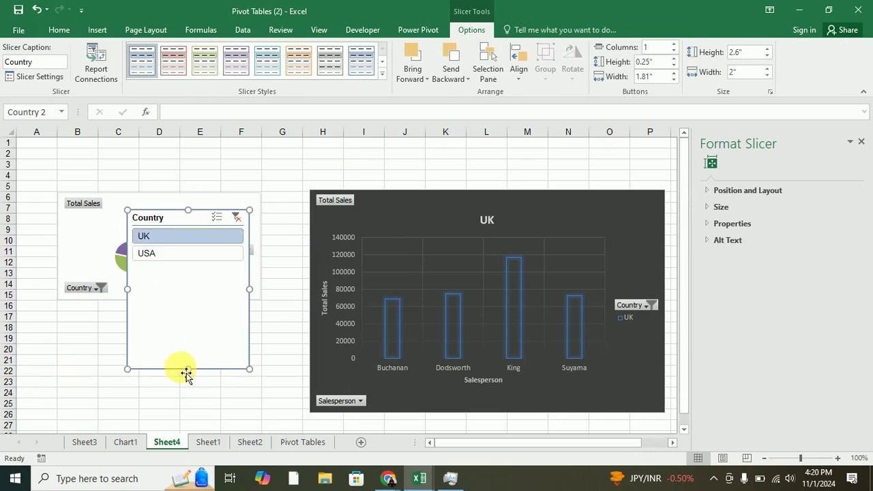
drag(188, 369, 206, 277)
drag(171, 220, 111, 335)
drag(191, 356, 261, 357)
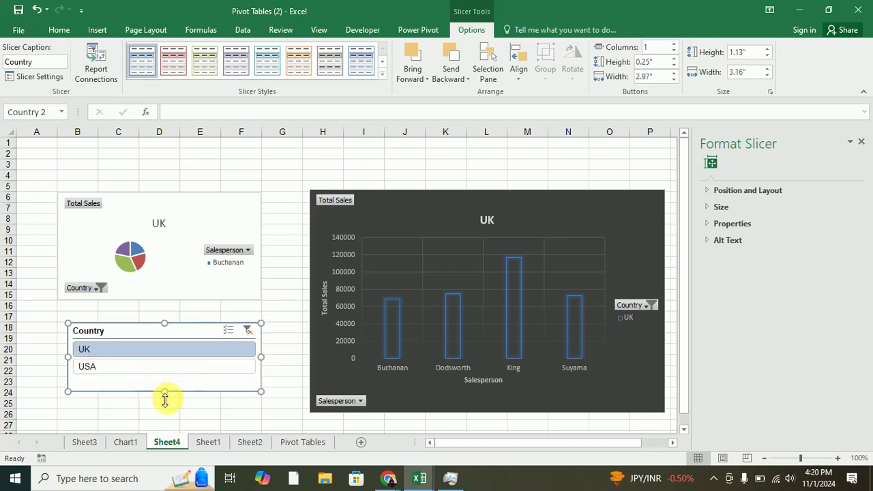
drag(164, 399, 167, 407)
click(303, 286)
click(292, 269)
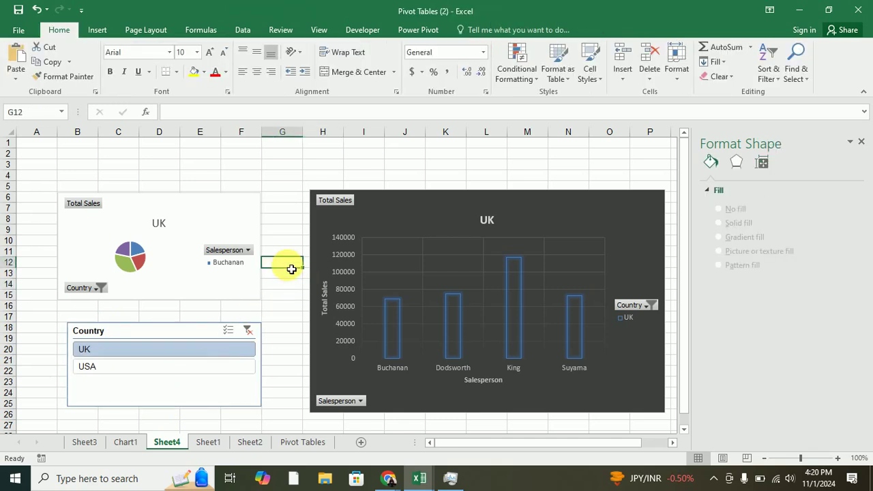
click(322, 30)
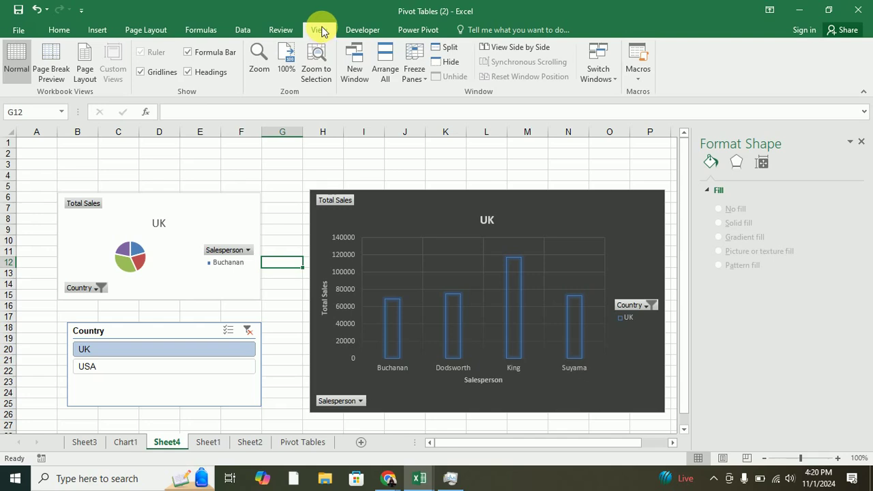
key(XF86AudioRaiseVolume)
key(XF86AudioRaiseVolume)
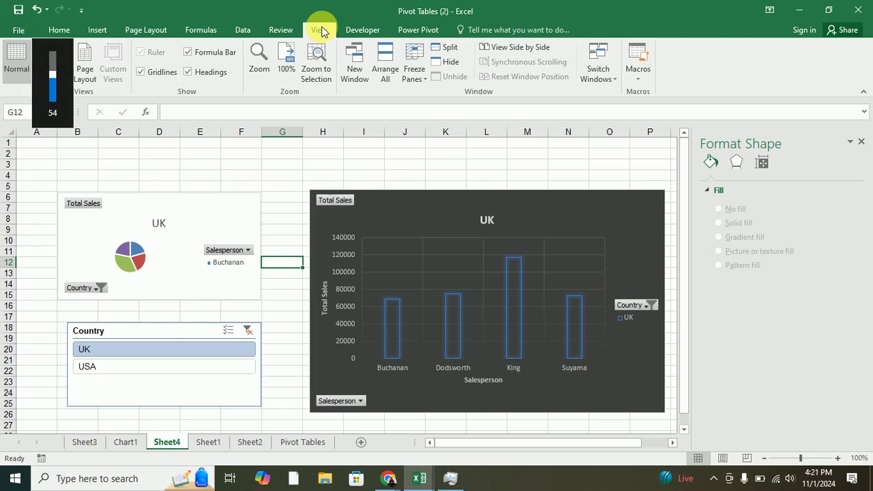
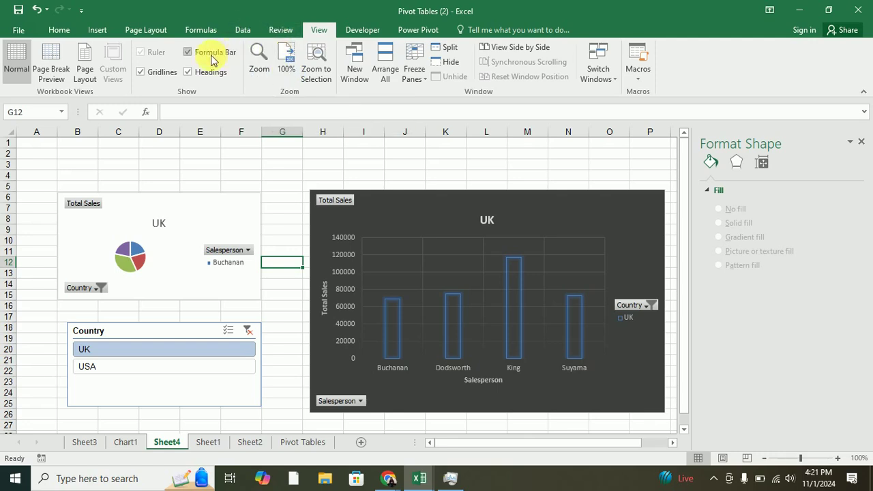
Turn off gridlines on the Sheet4 dashboard so the charts sit on plain white.
click(141, 72)
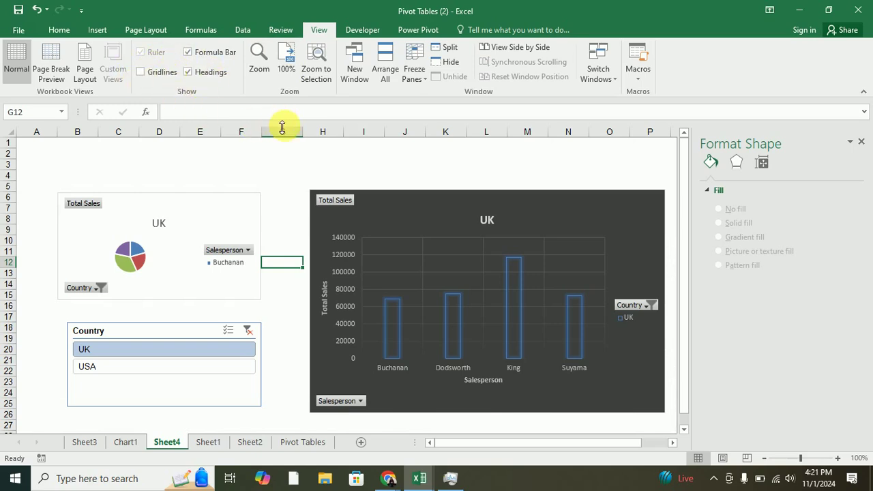
click(98, 30)
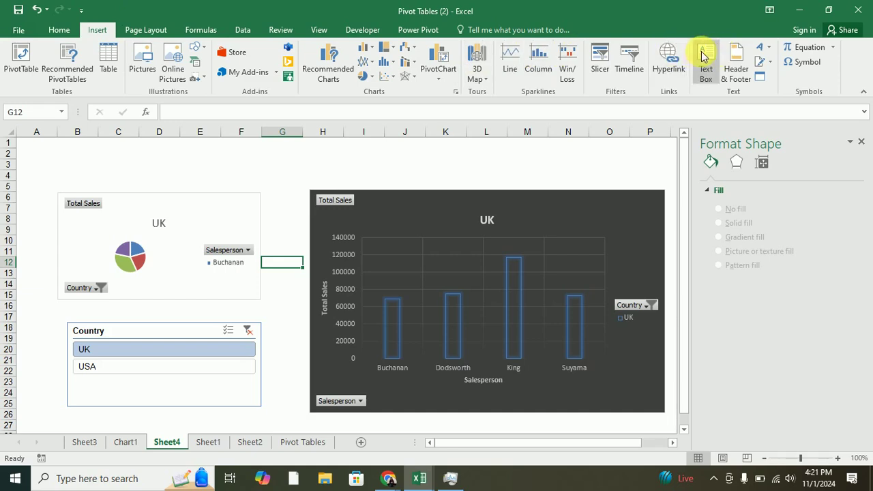
Insert an outlined WordArt reading 'ABC SALES DASHBOARD' and narrow its box so it wraps.
click(762, 49)
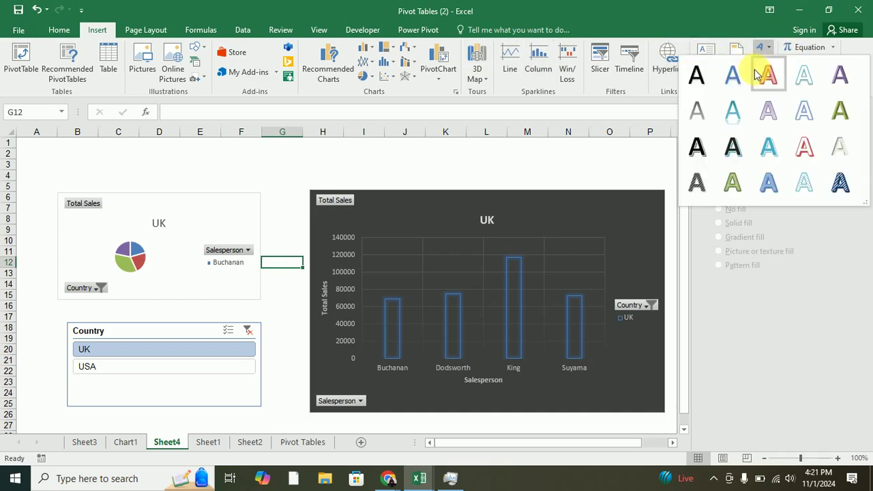
click(762, 153)
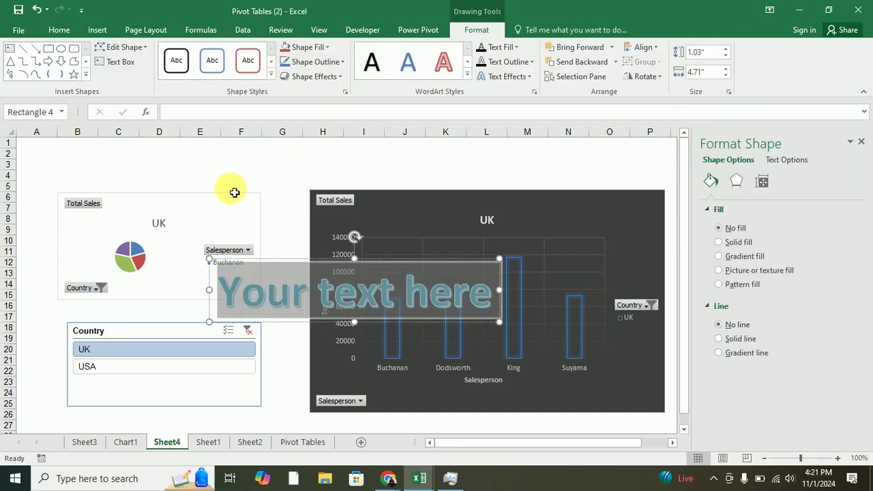
text(ABC)
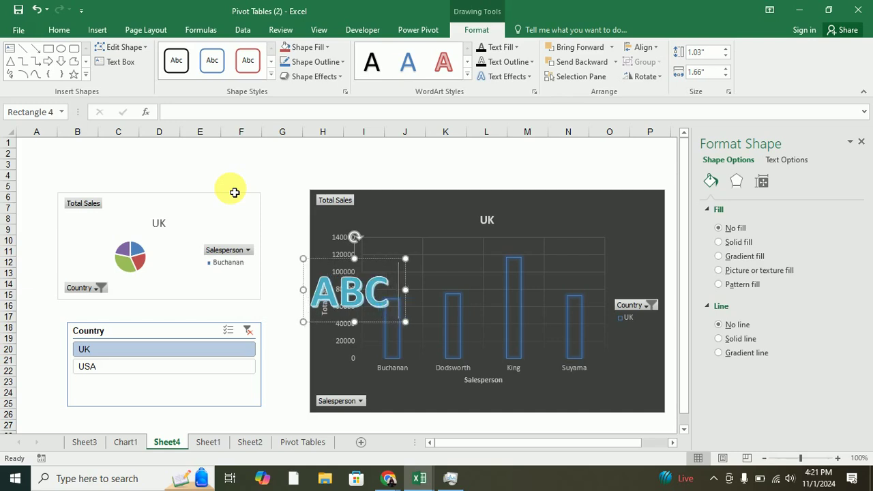
text( SALES)
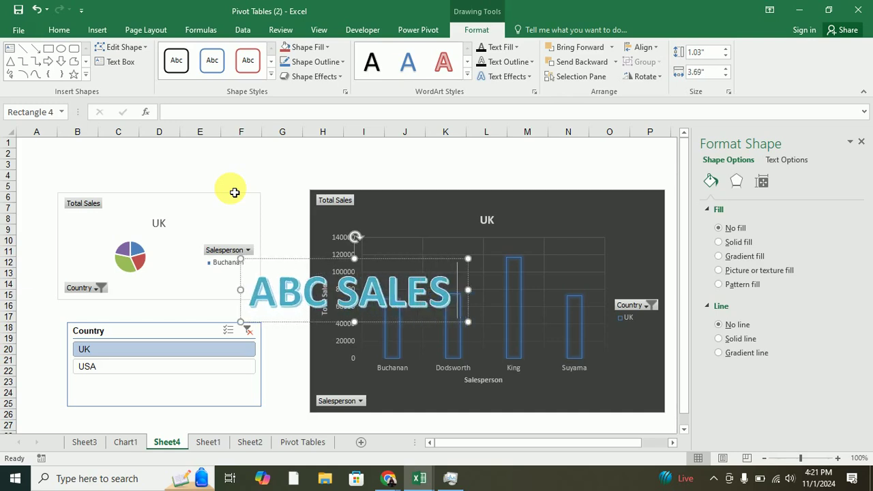
text( DASHBOARD)
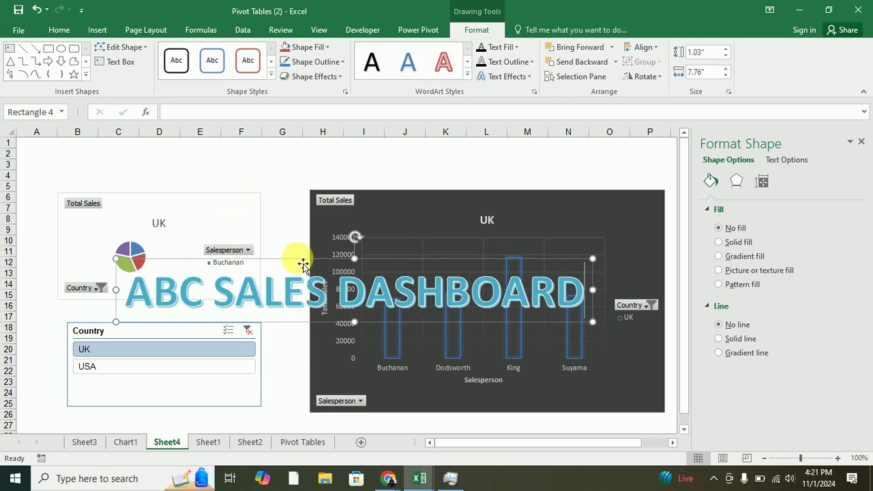
drag(293, 259, 295, 136)
key(ctrl+z)
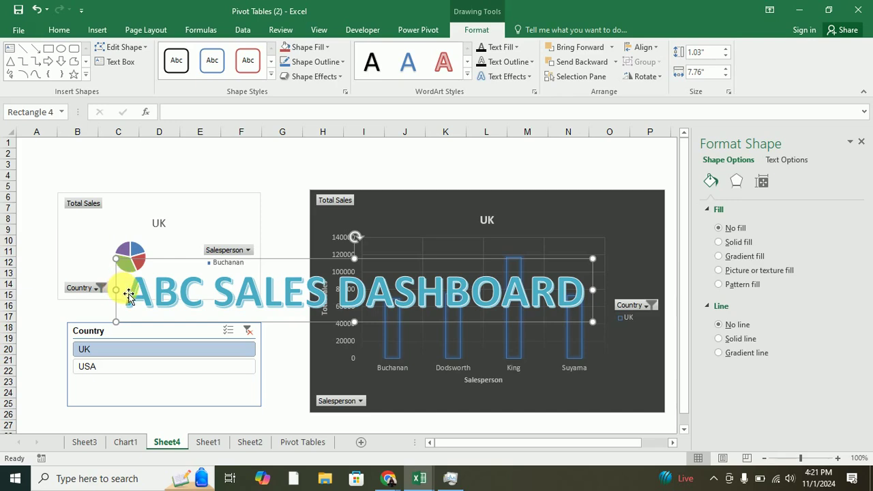
drag(117, 290, 167, 292)
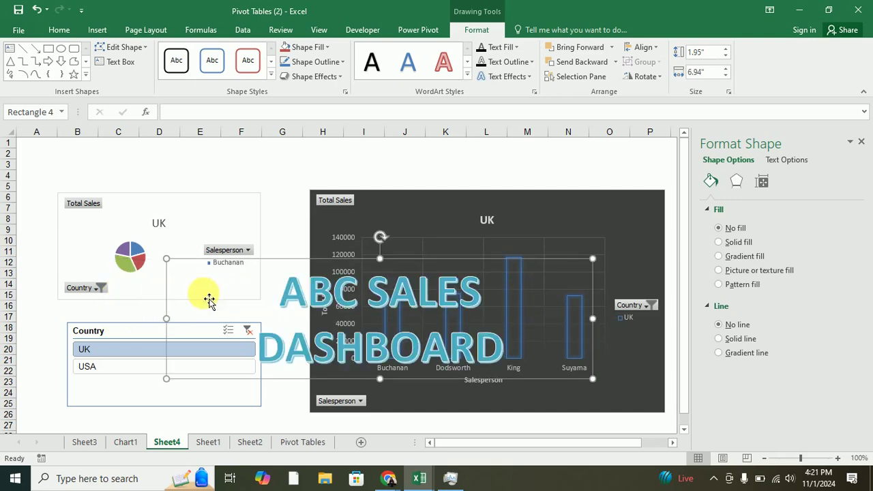
Set the WordArt title text to font size 40.
triple_click(433, 338)
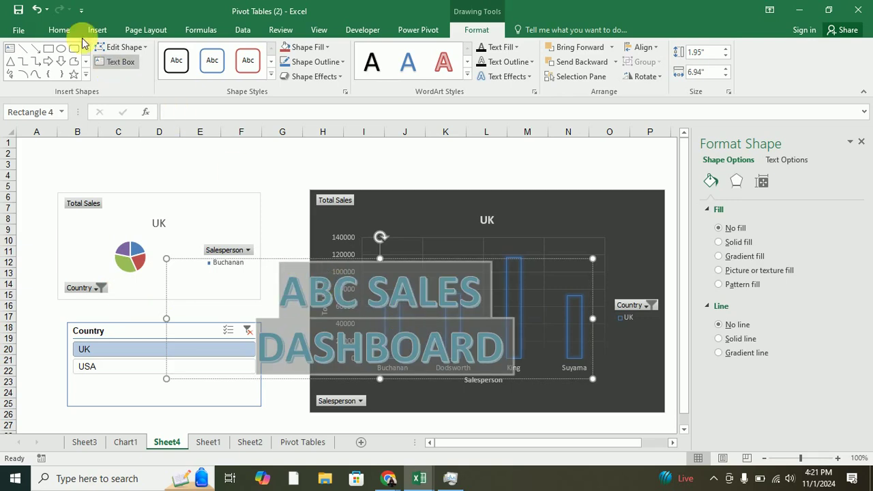
click(62, 31)
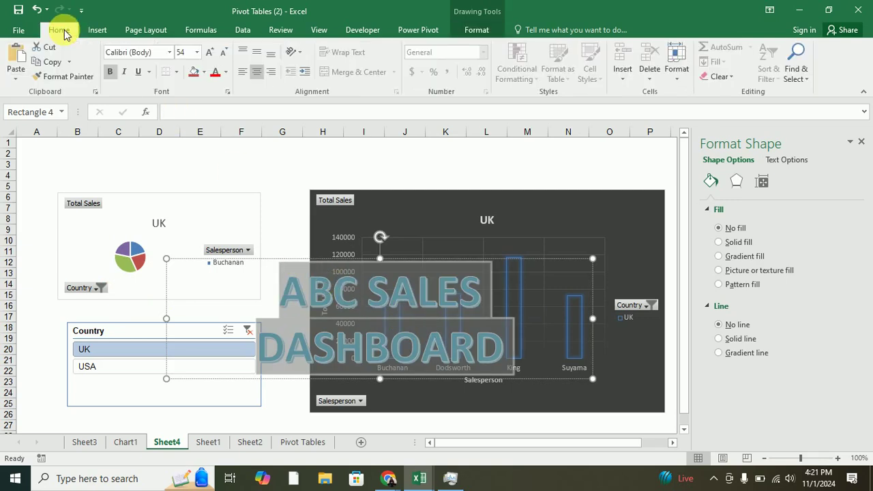
click(197, 55)
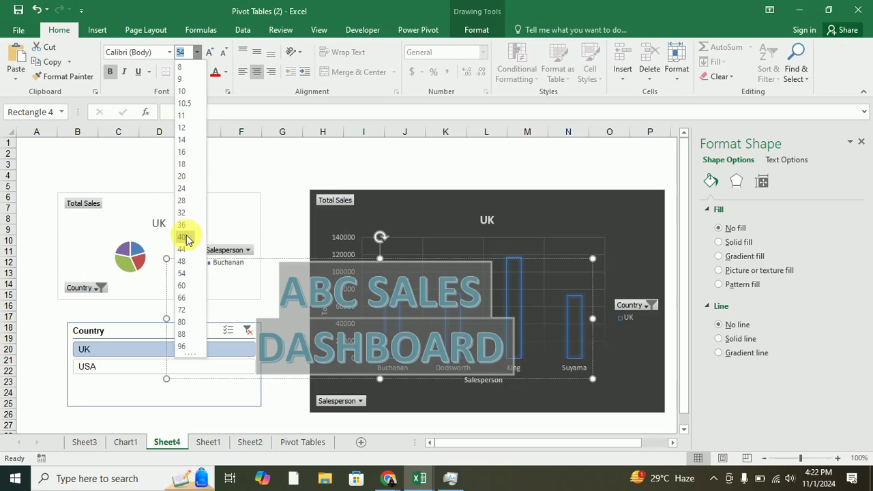
click(185, 237)
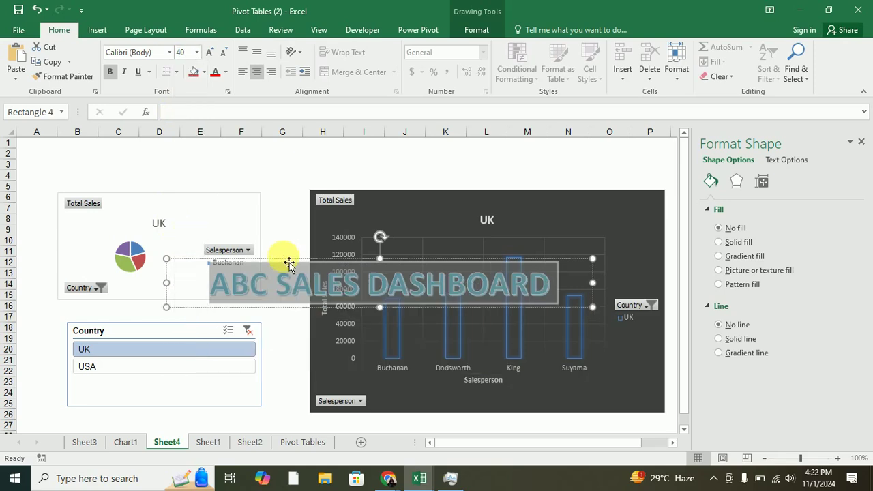
drag(289, 263, 250, 129)
key(ctrl+z)
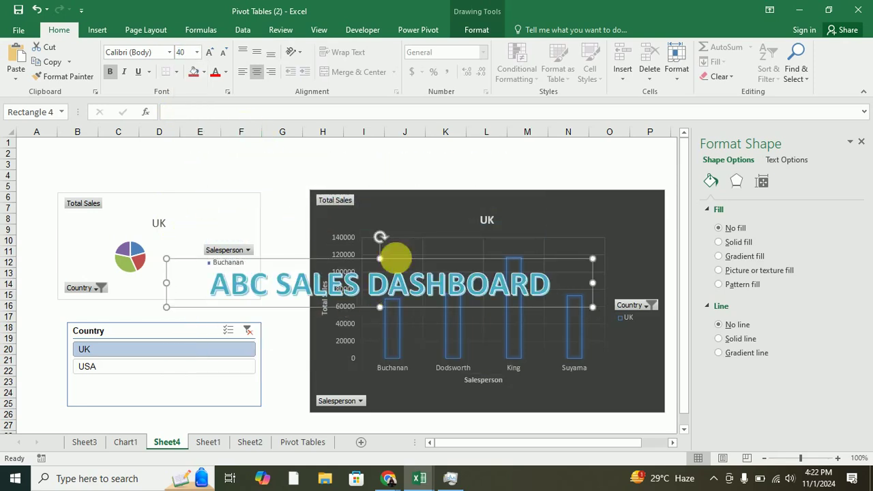
Move both charts down and place the title above them in rows 2–6.
drag(404, 223, 401, 271)
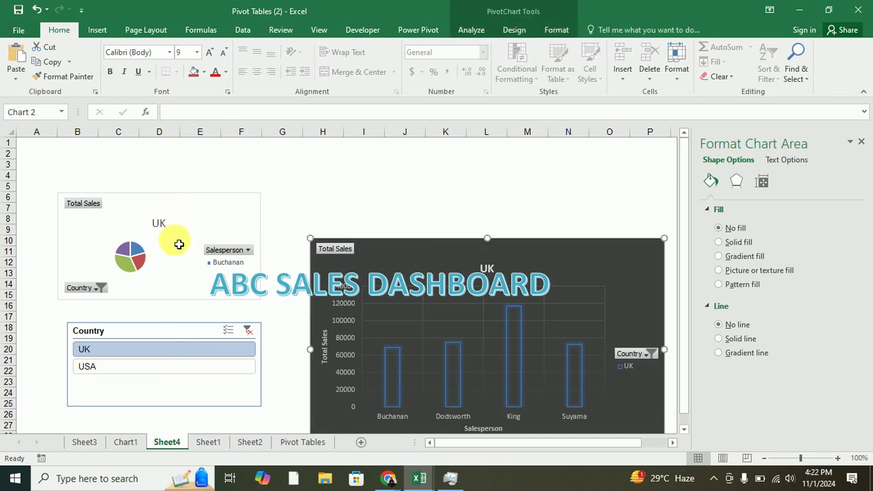
drag(166, 201, 172, 246)
click(166, 200)
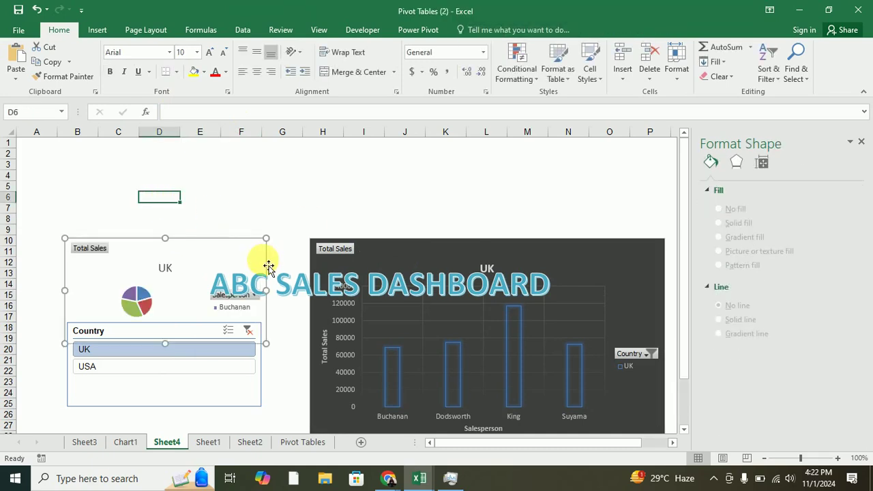
click(276, 286)
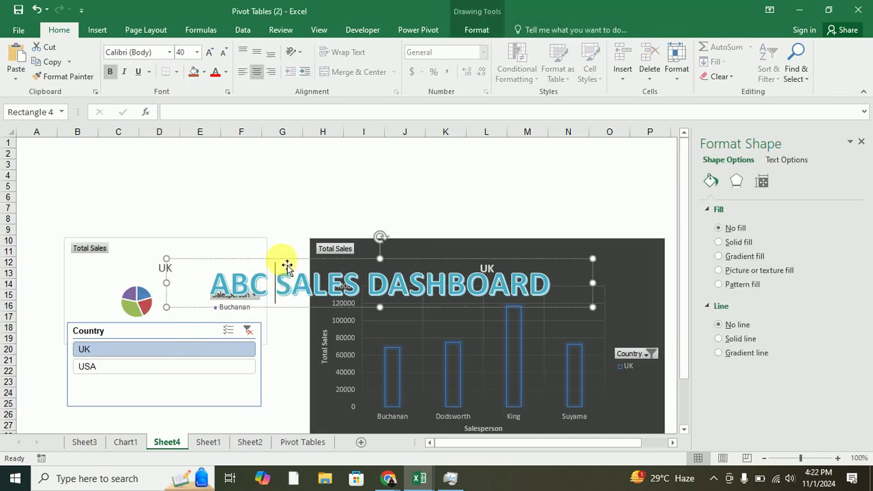
drag(287, 265, 250, 160)
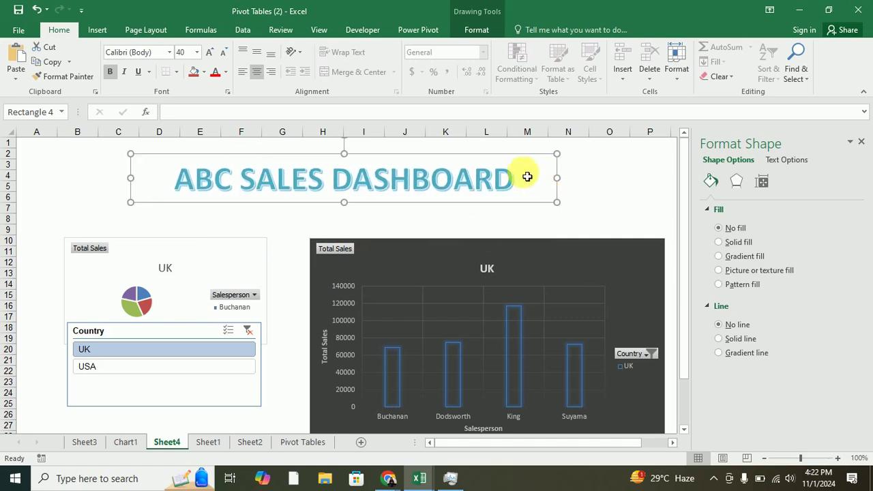
click(608, 197)
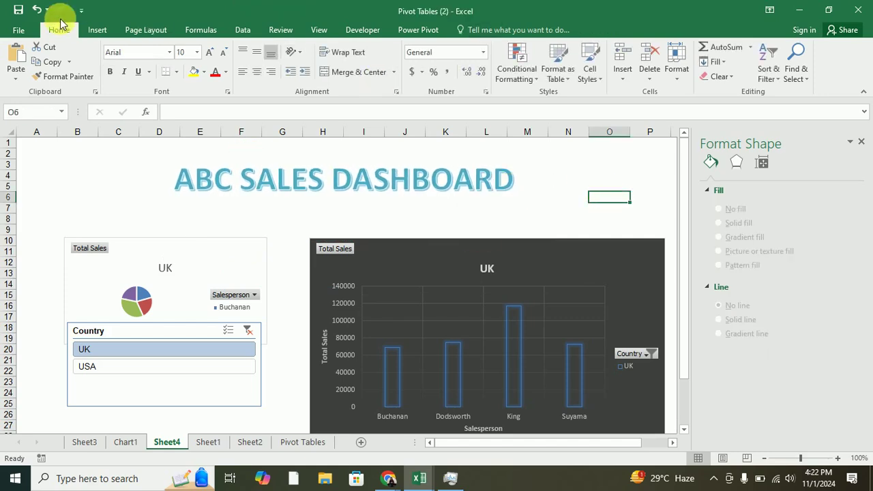
Insert the AdventureWorksLogo picture from the Adventure Works folder in Downloads.
click(95, 28)
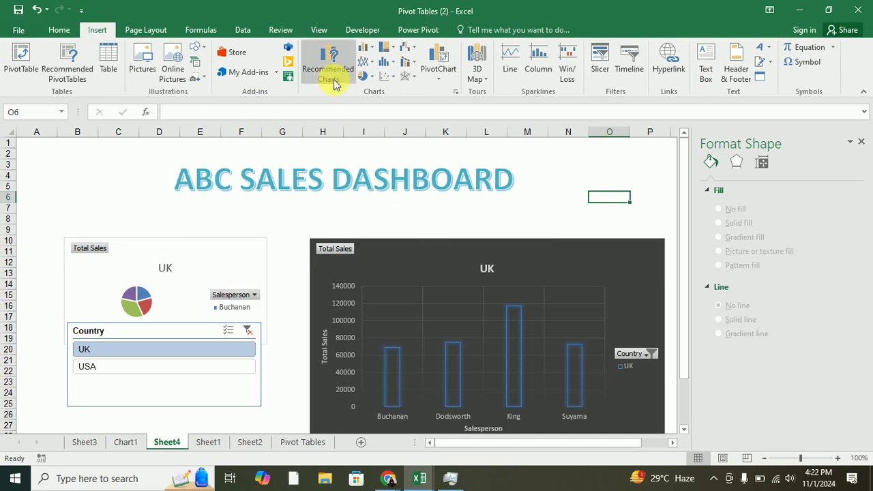
click(143, 65)
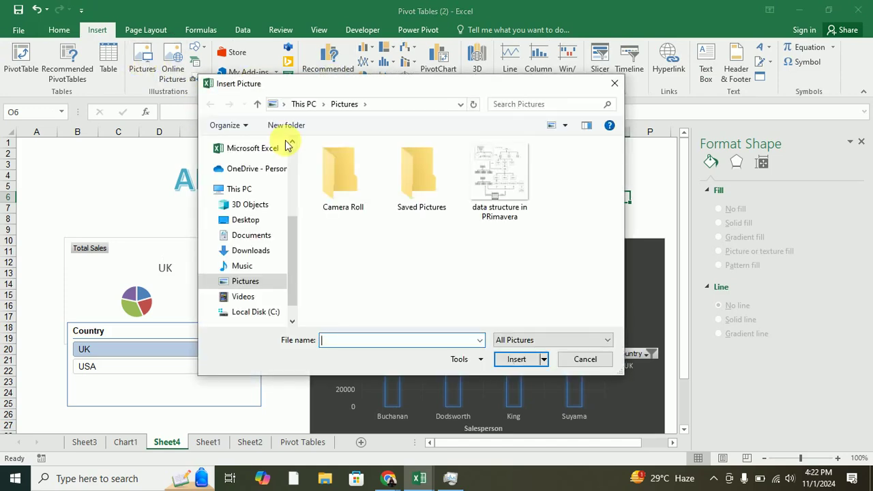
click(244, 252)
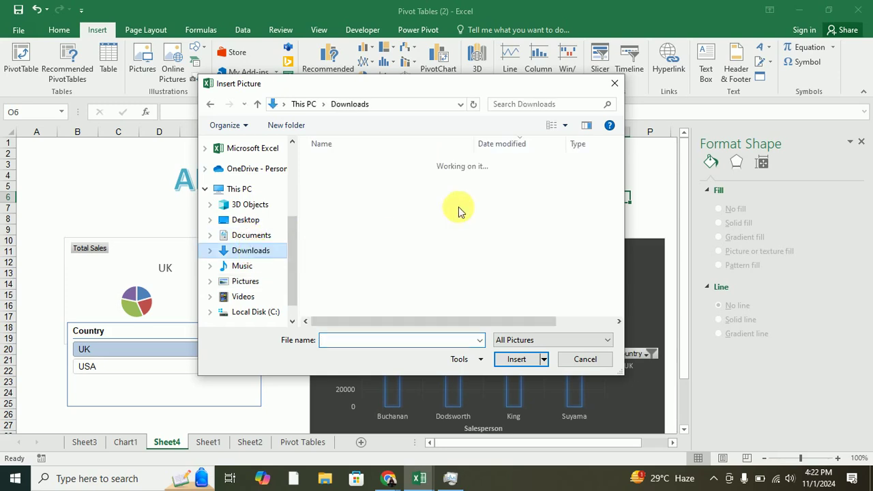
double_click(330, 185)
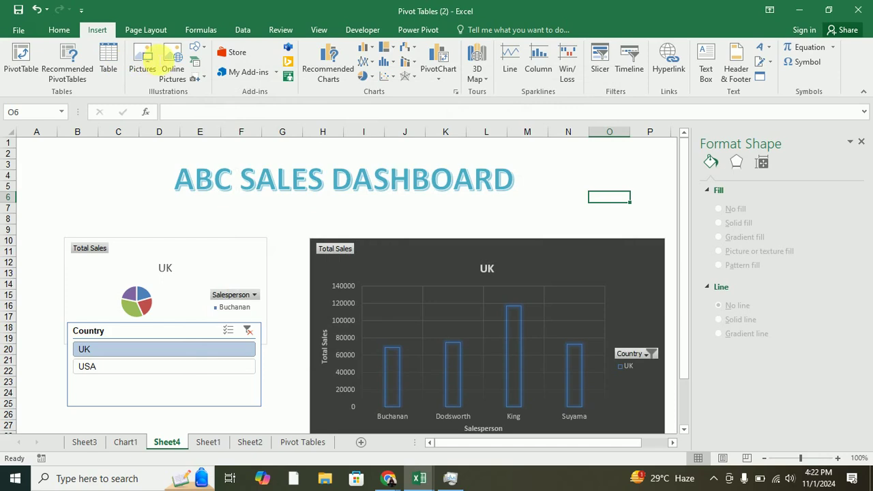
click(153, 65)
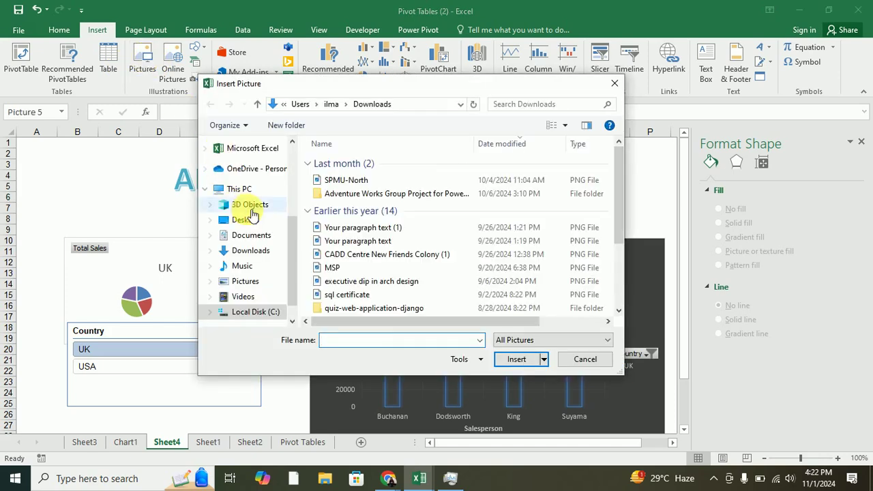
double_click(335, 194)
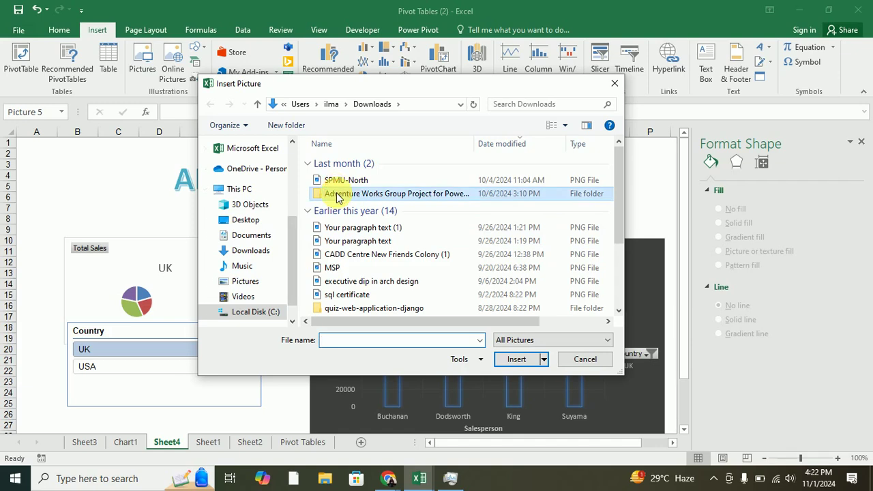
click(349, 164)
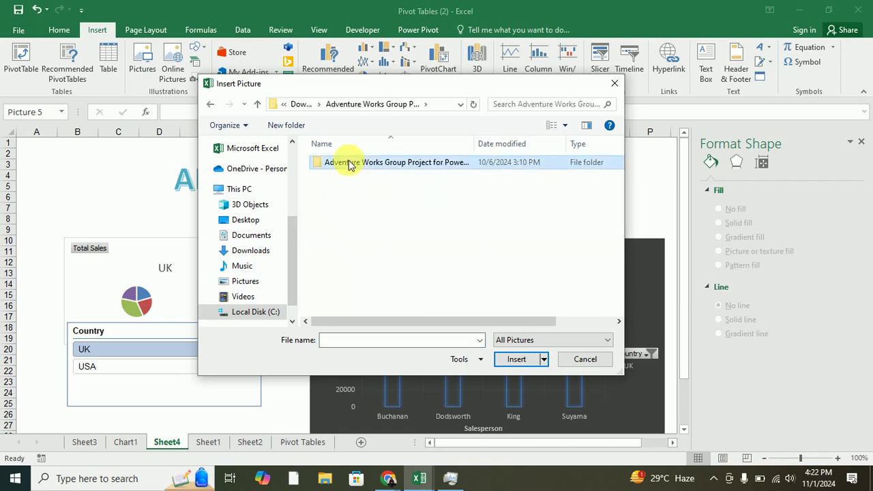
double_click(349, 164)
click(348, 164)
click(499, 358)
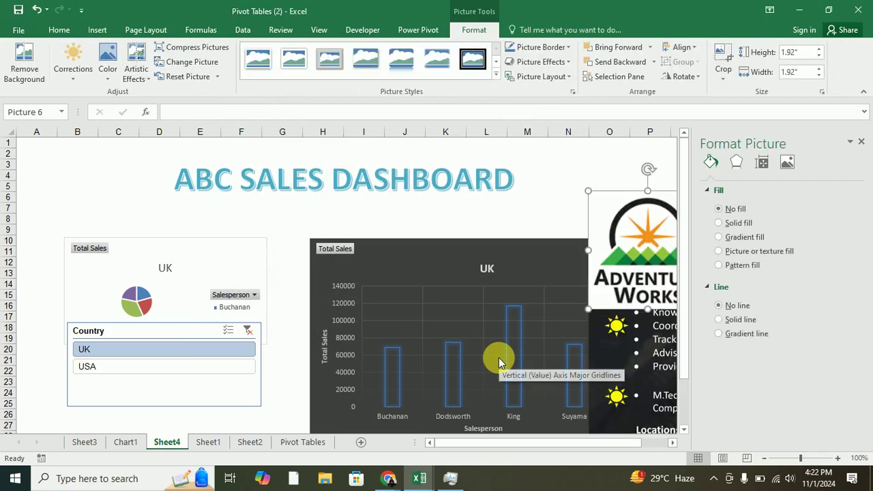
Delete the large poster picture and move the logo fully into view at top right.
drag(597, 326, 624, 253)
click(610, 240)
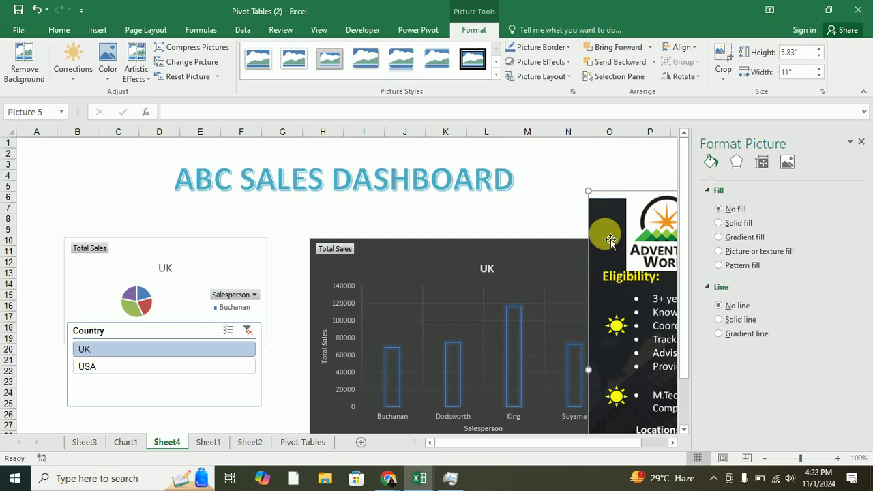
key(Delete)
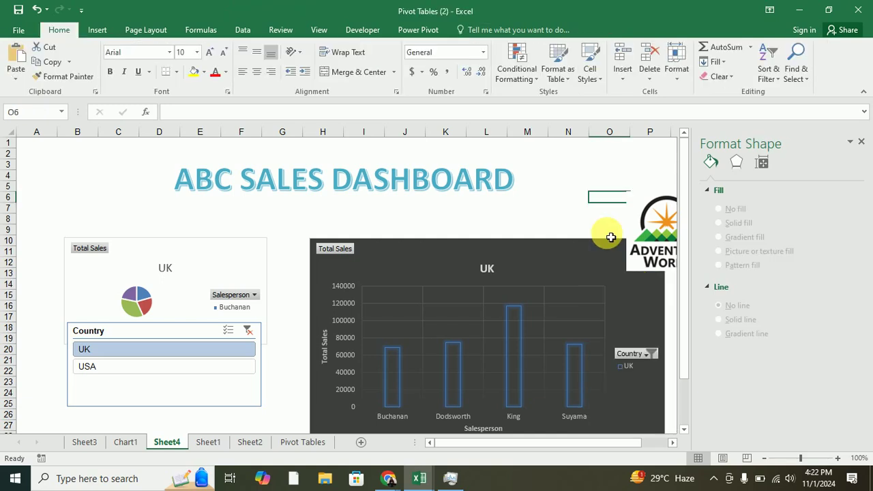
drag(670, 223, 618, 181)
Replace ABC with 'Adventure Works' in the title and widen its box to the left.
click(478, 212)
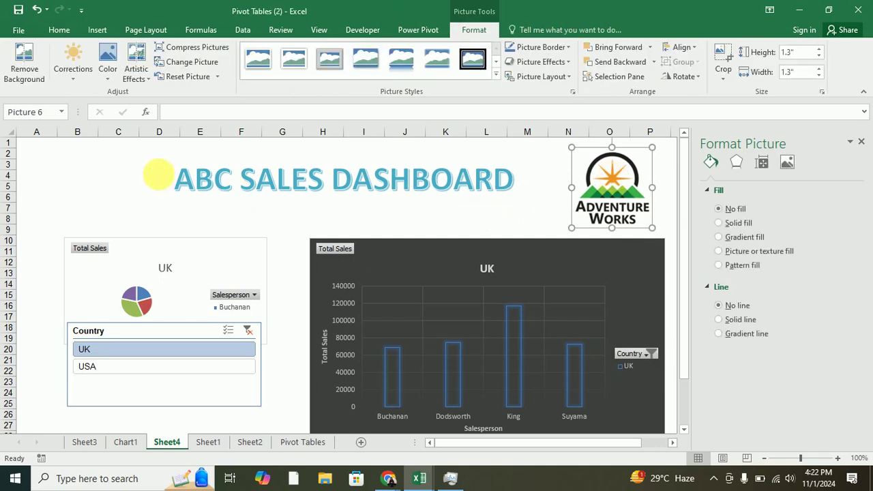
double_click(218, 182)
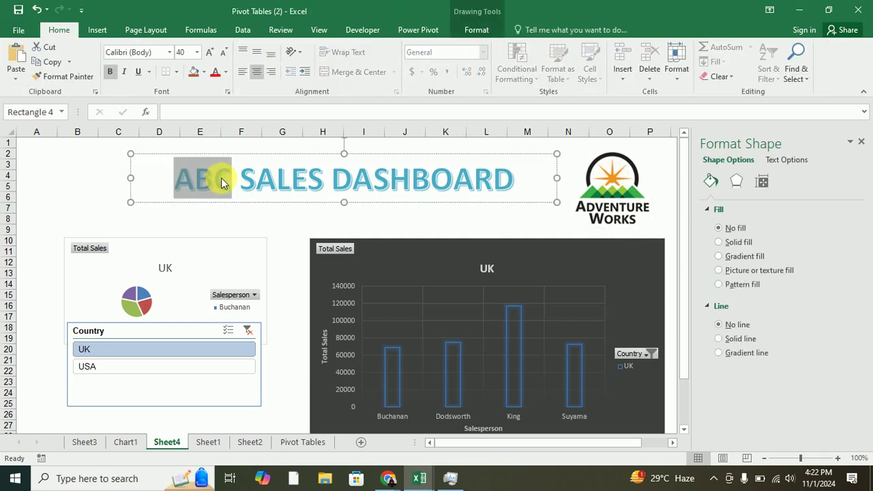
text(Adventur)
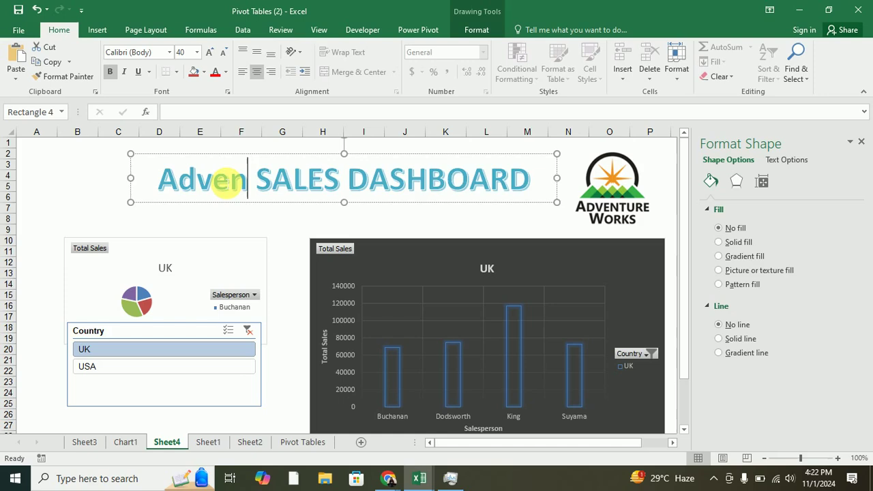
text(e Works)
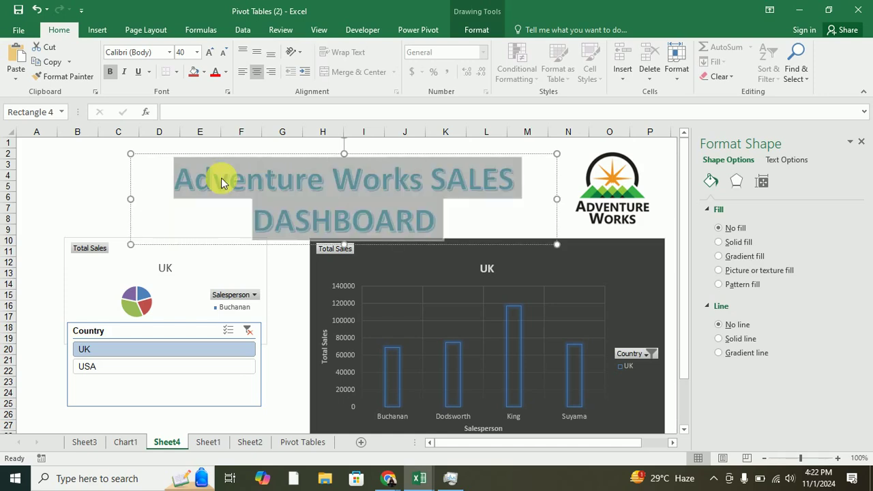
drag(130, 199, 23, 199)
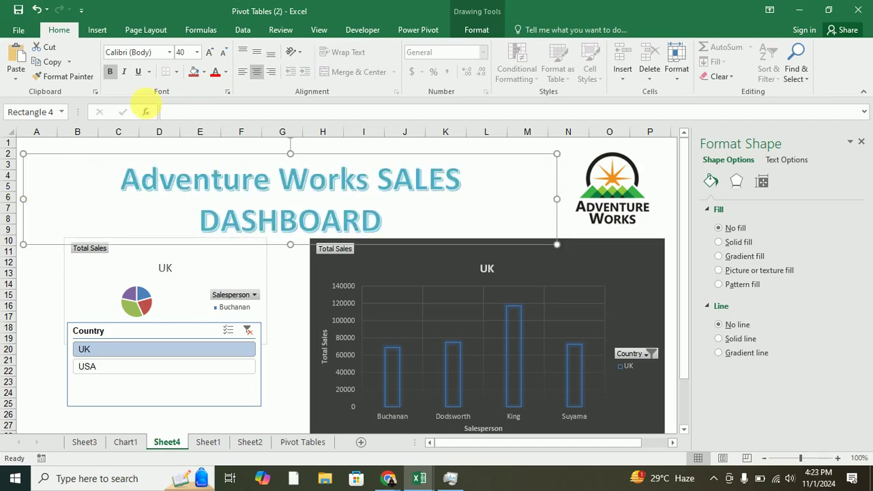
Set the whole title text to font size 36.
triple_click(176, 181)
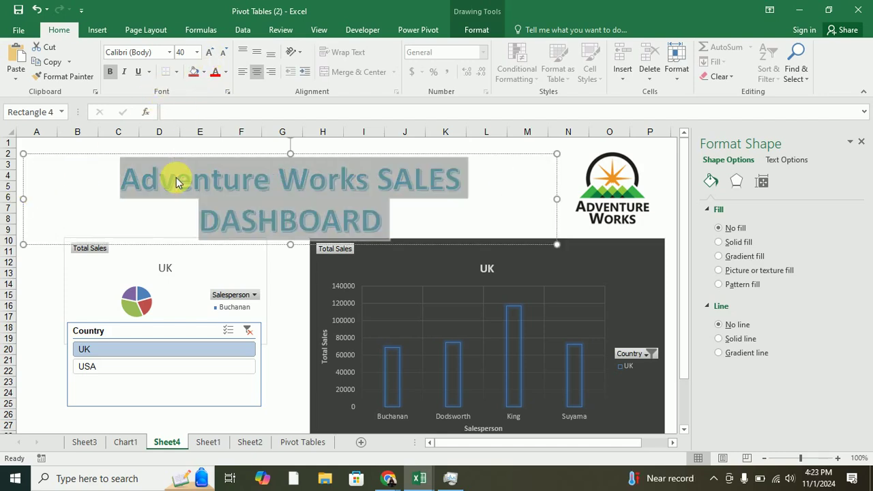
click(197, 52)
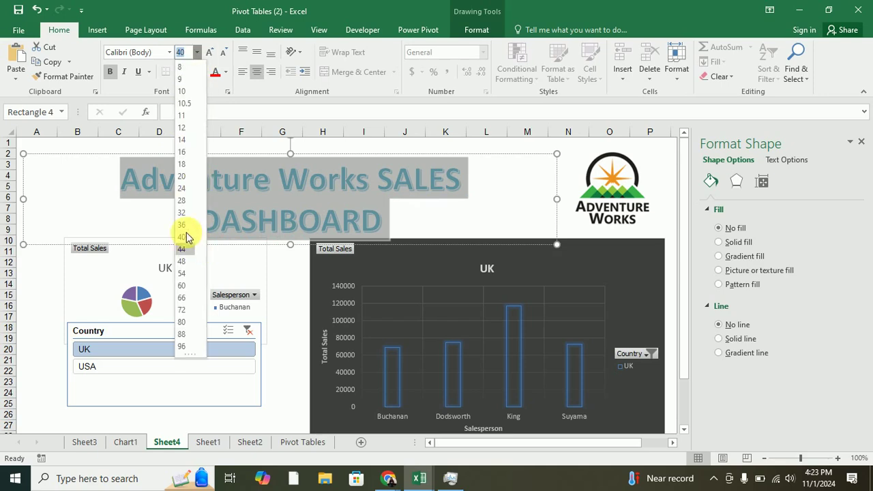
click(187, 225)
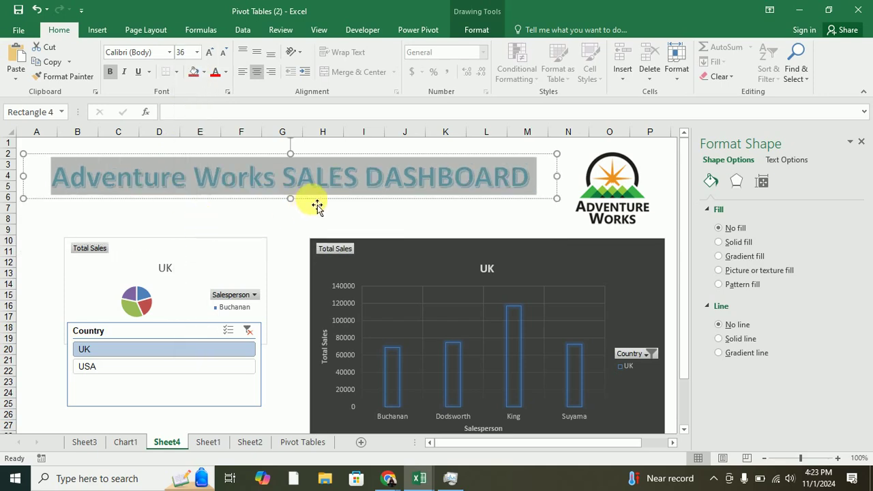
click(328, 206)
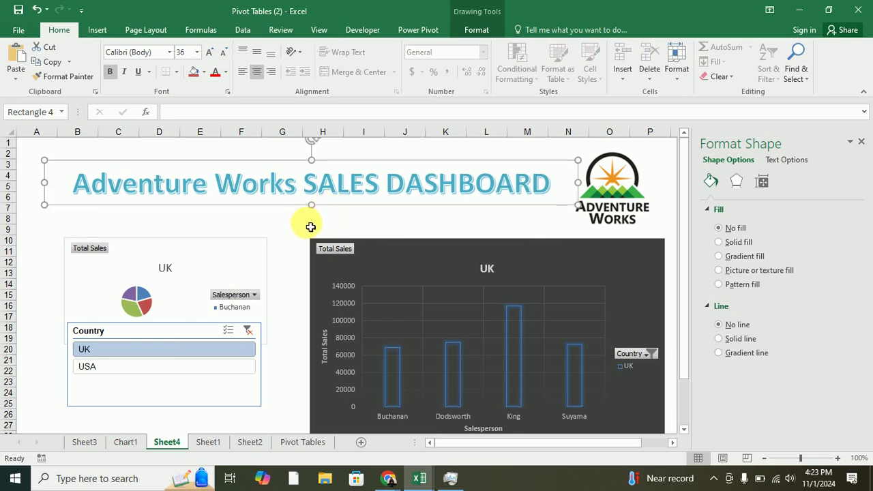
click(315, 219)
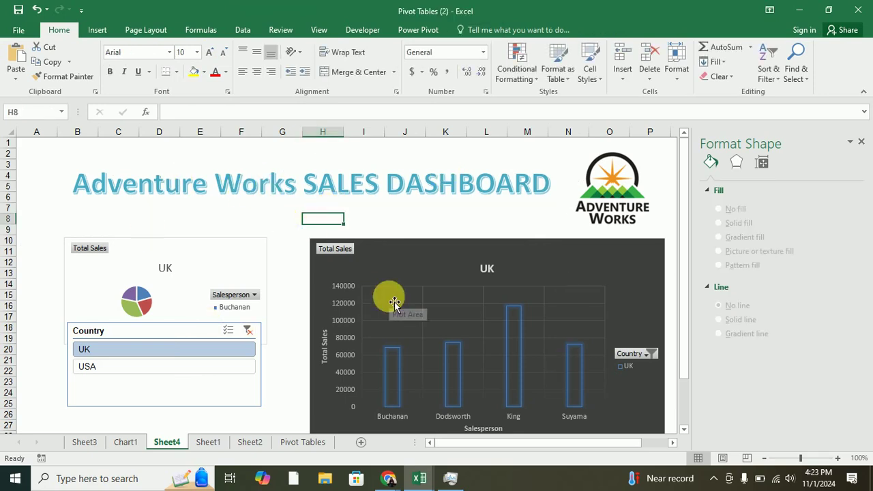
Move the Country slicer down below the pie chart.
scroll(392, 307, down, 1)
drag(160, 302, 157, 337)
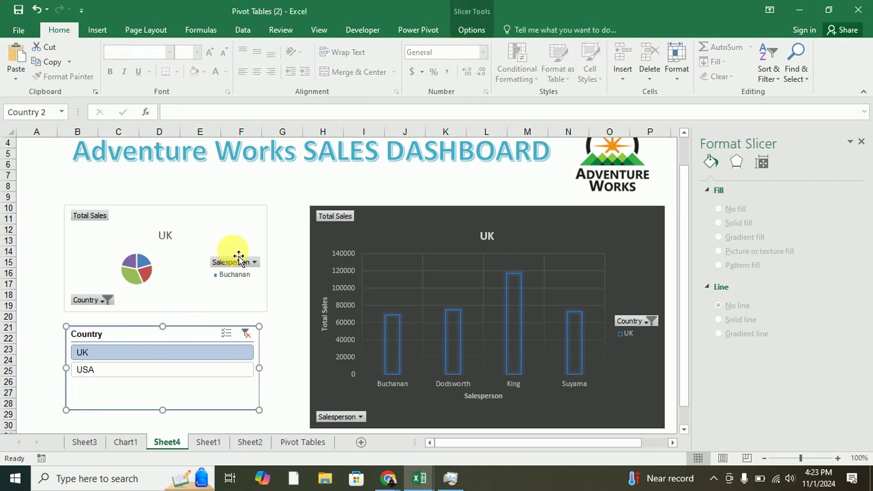
click(297, 208)
scroll(386, 180, up, 1)
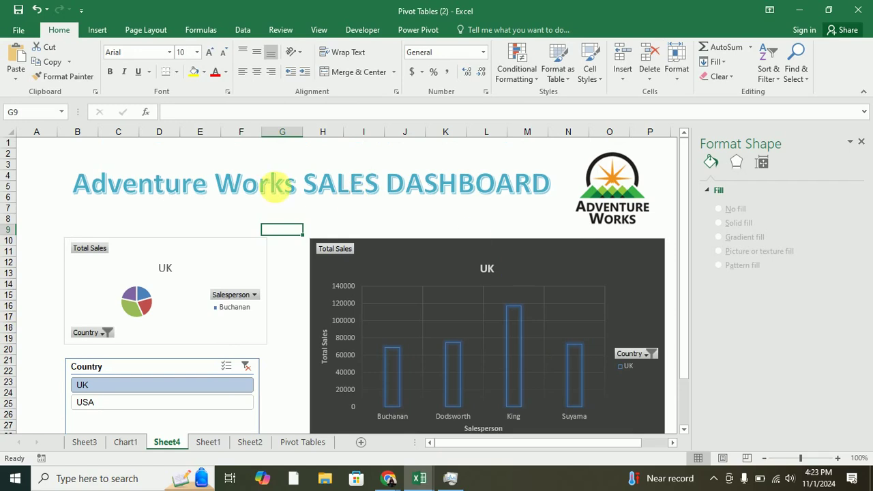
Clear the Country slicer filter and hide the pie chart's Country field button.
scroll(247, 193, down, 1)
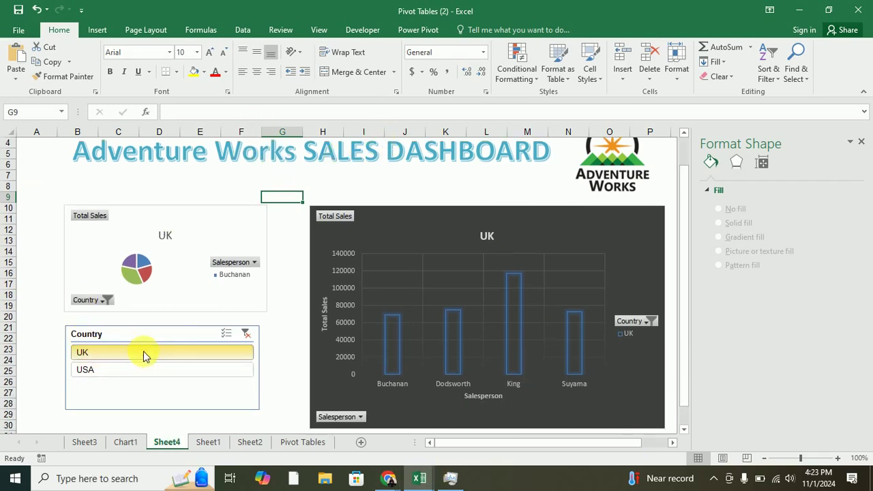
click(245, 334)
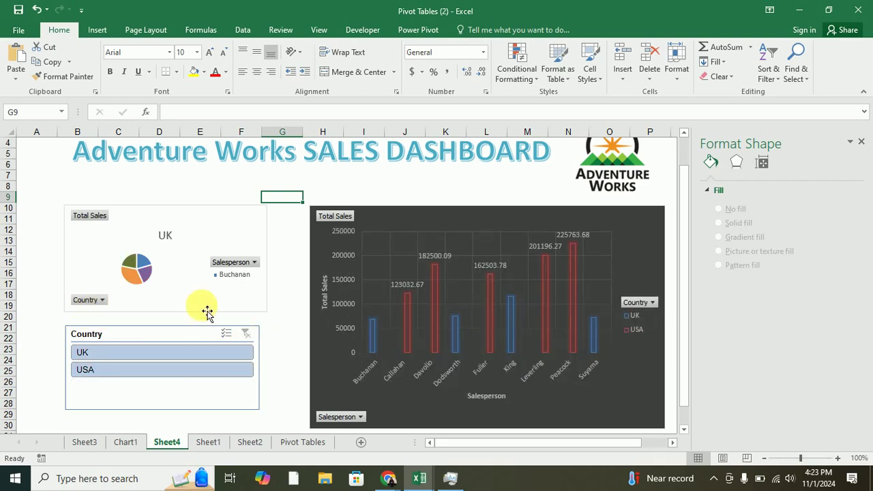
right_click(93, 301)
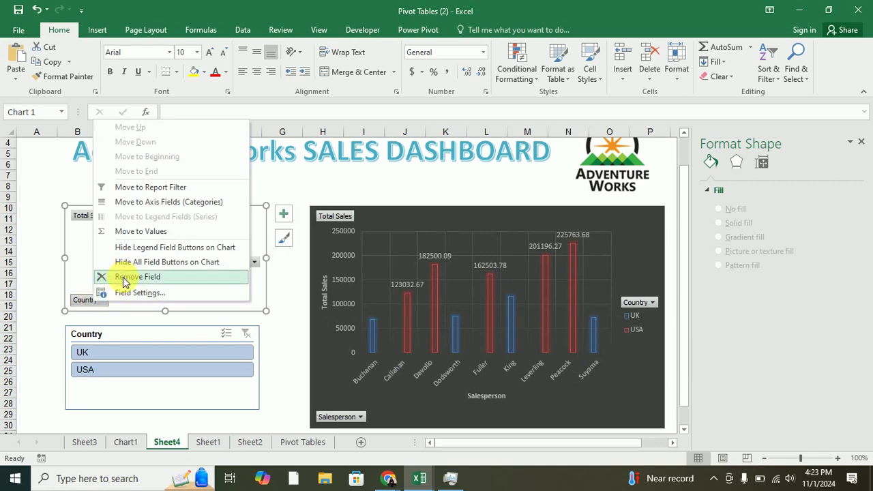
click(135, 250)
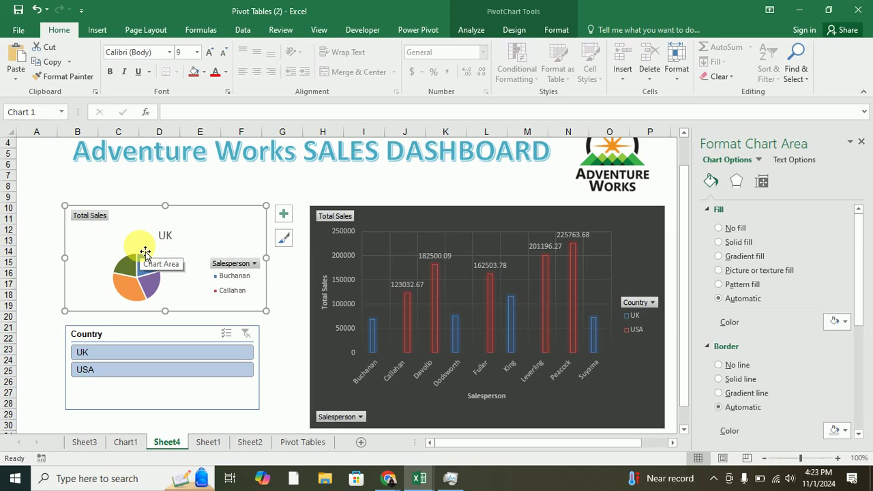
Try the USA and UK filters, clear them, and hide the Salesperson axis field buttons.
click(195, 368)
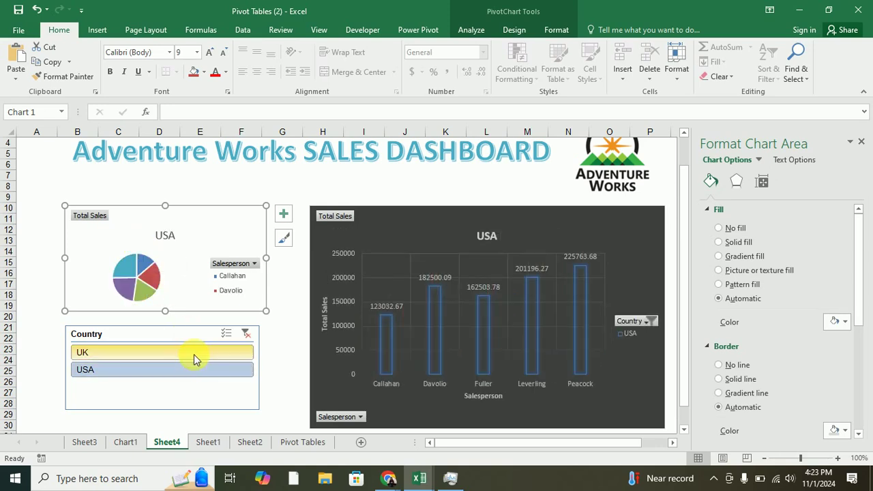
click(193, 353)
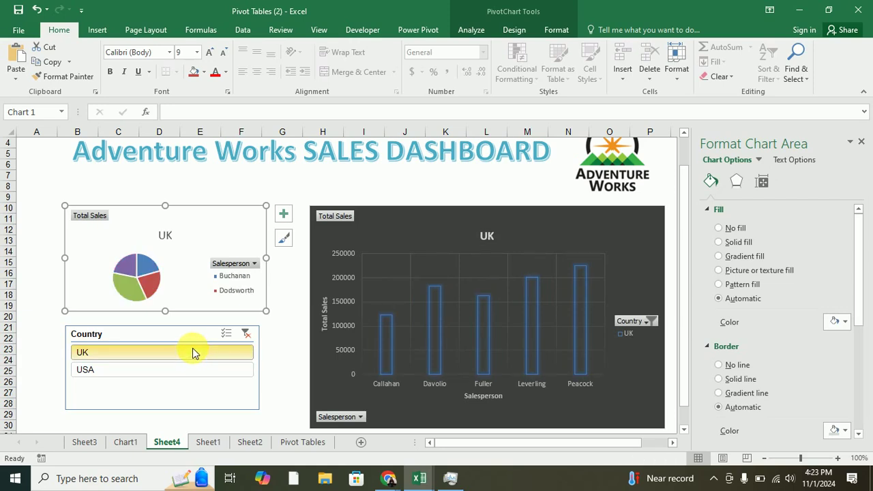
click(244, 334)
click(229, 280)
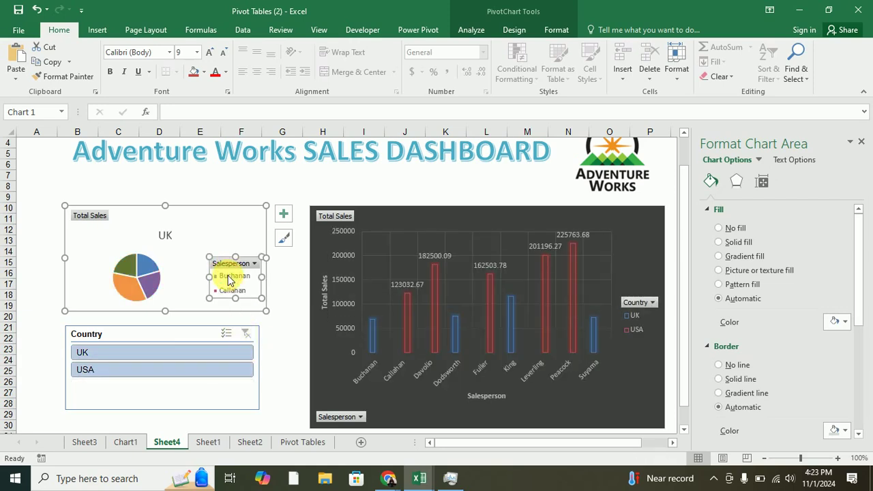
right_click(233, 266)
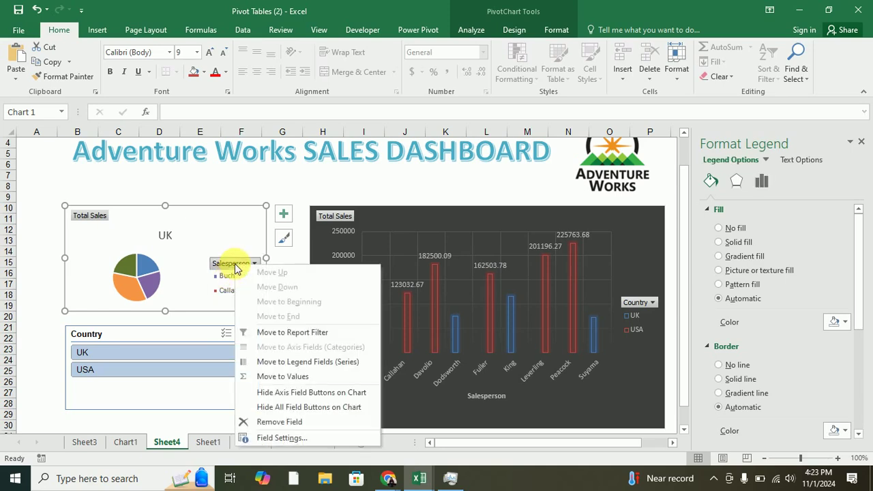
click(288, 393)
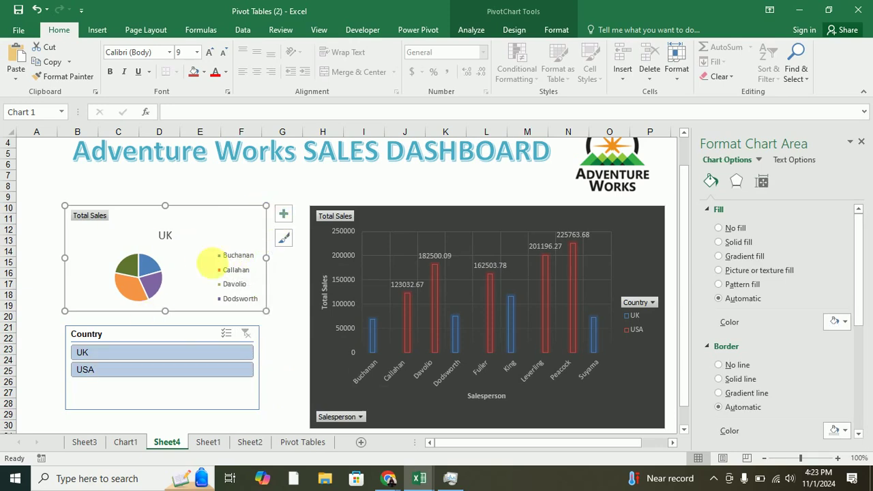
Select USA in the Country slicer so both charts show only USA totals.
click(114, 374)
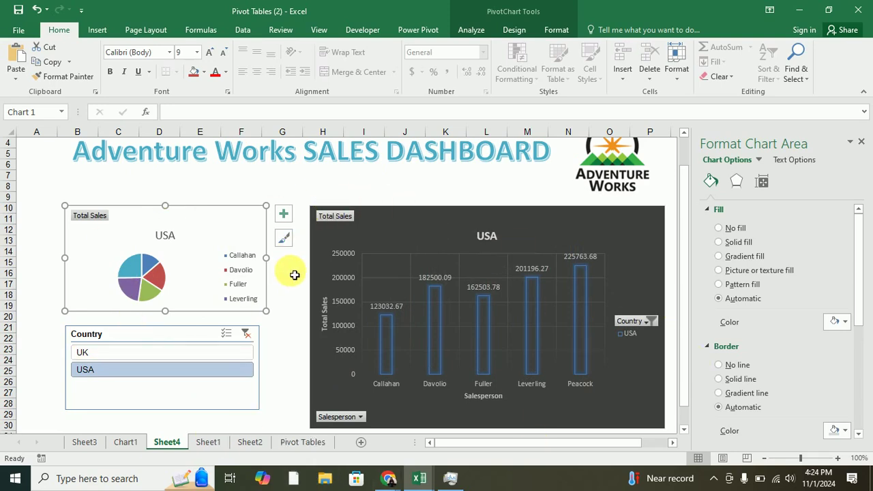
scroll(293, 273, up, 1)
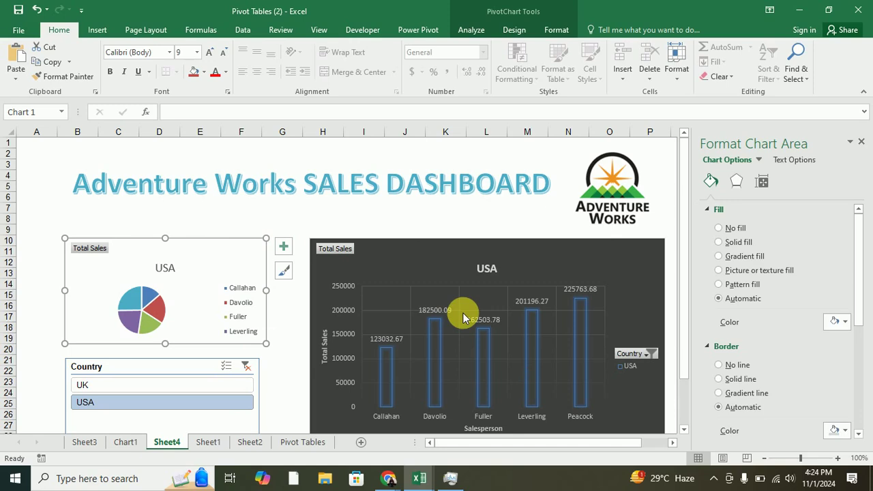
click(314, 224)
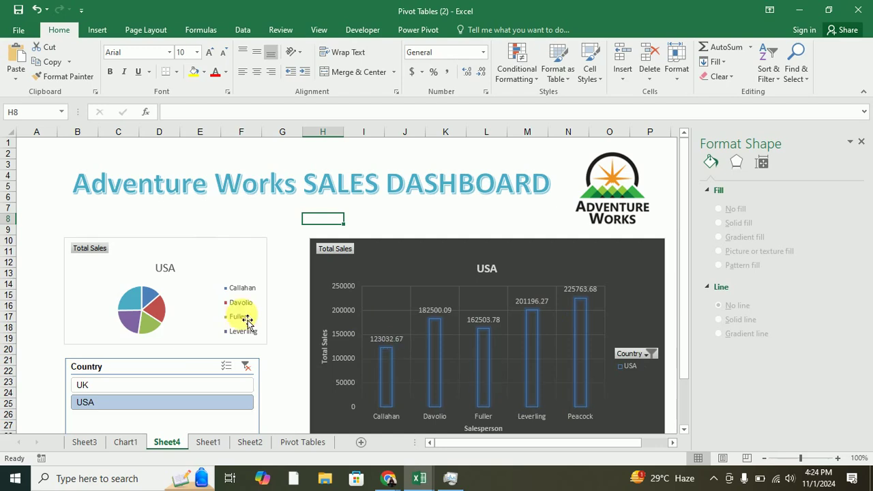
scroll(182, 370, down, 3)
scroll(182, 370, up, 3)
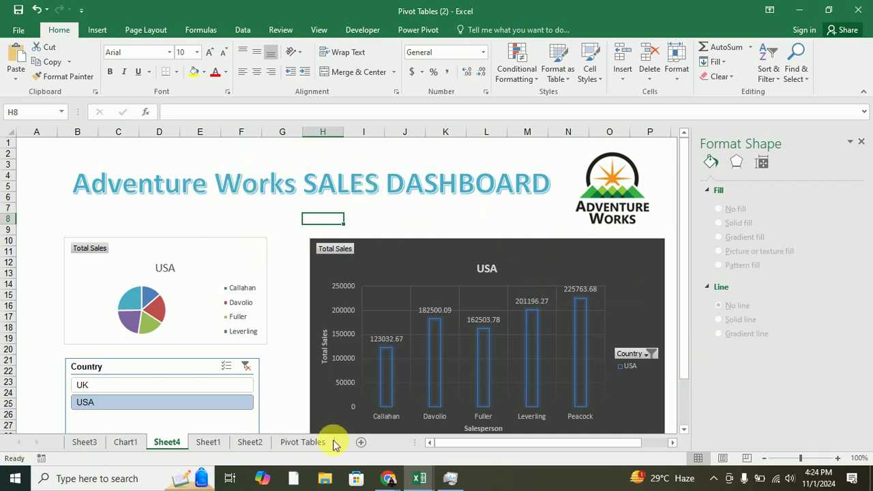
Go to Sheet1's USA pivot table and open the Home Format menu.
click(126, 442)
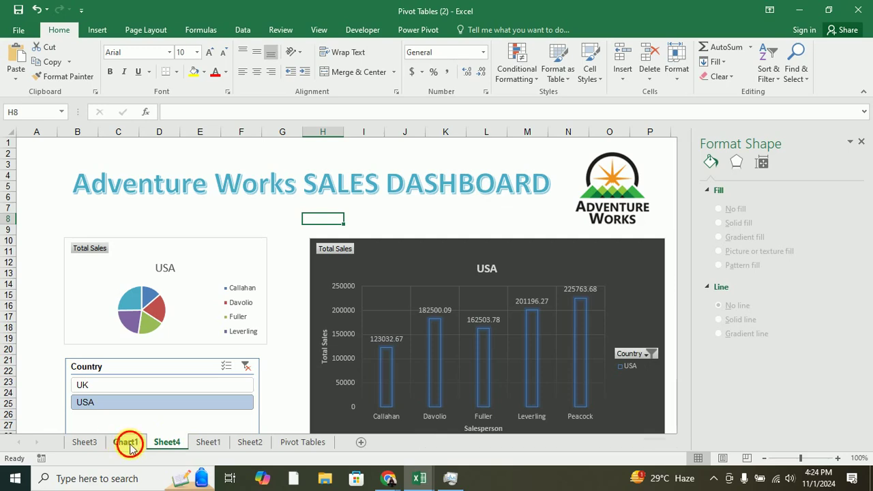
click(170, 443)
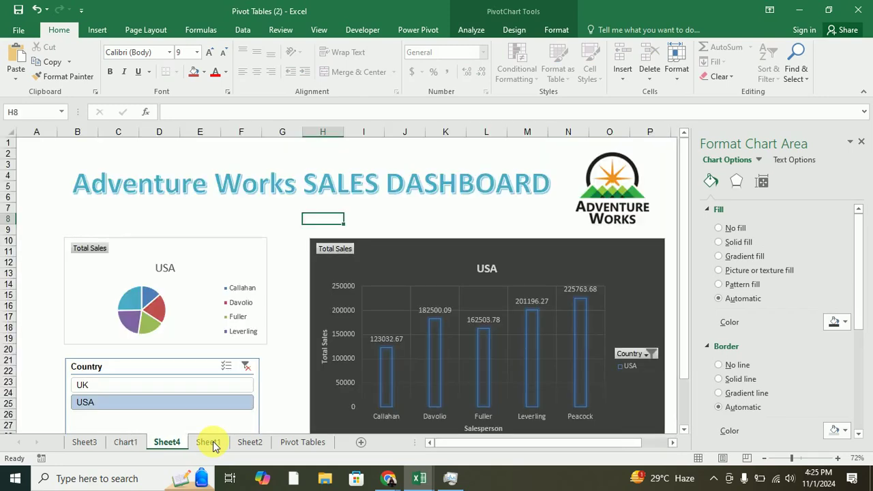
click(208, 442)
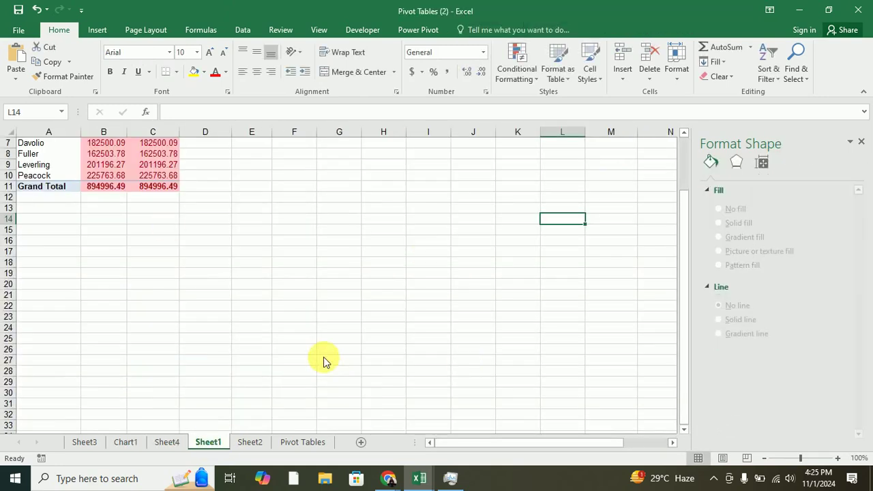
scroll(343, 320, up, 2)
click(345, 320)
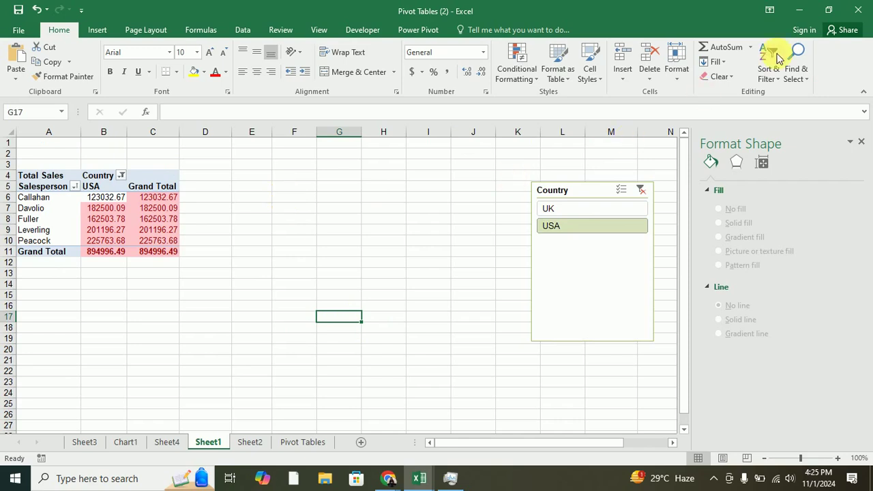
click(679, 75)
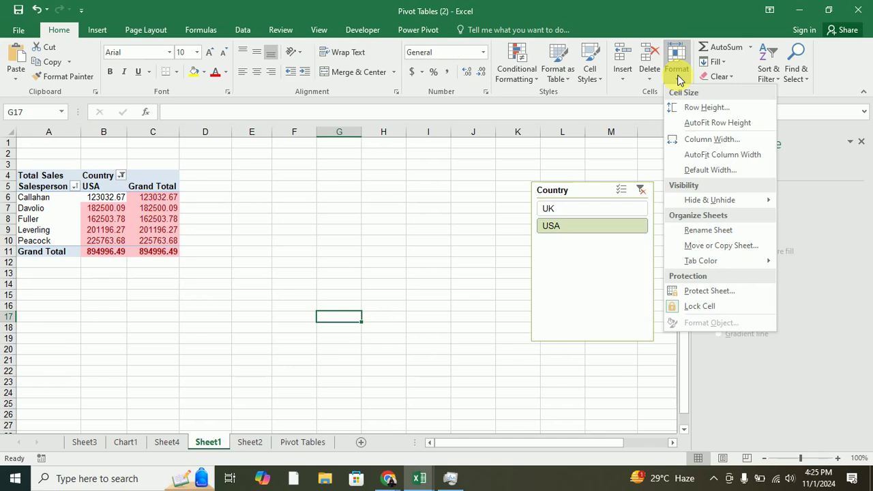
Password-protect Sheet1, disallowing selection of both locked and unlocked cells.
click(693, 298)
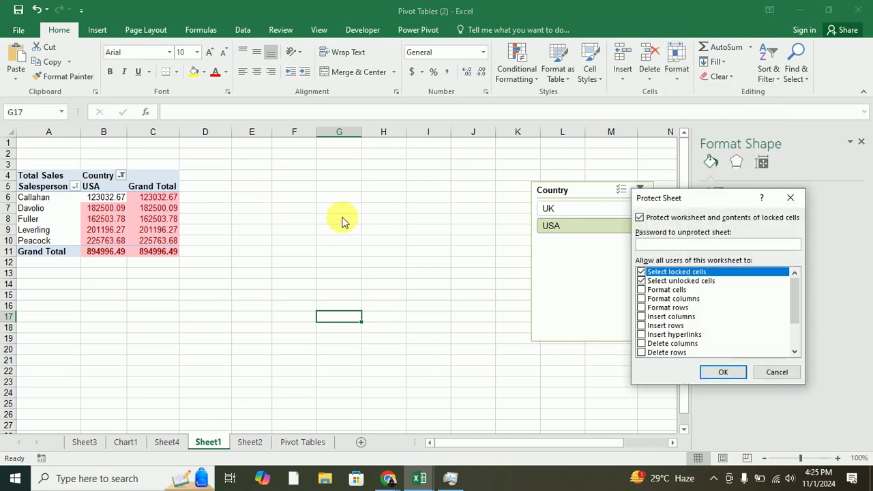
drag(673, 195, 313, 182)
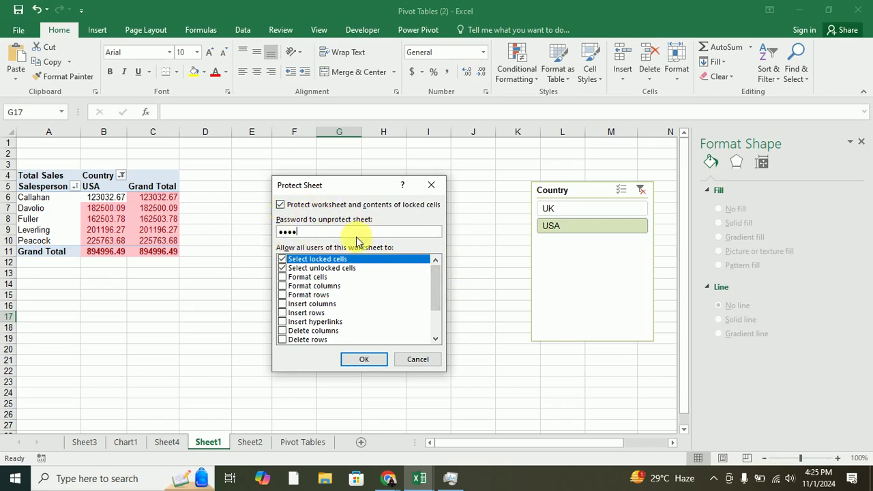
scroll(350, 266, down, 2)
scroll(355, 267, up, 2)
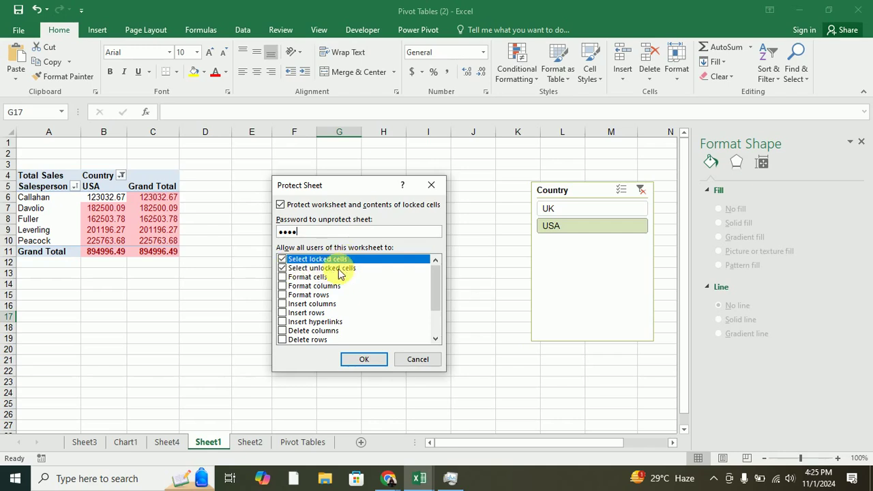
click(285, 270)
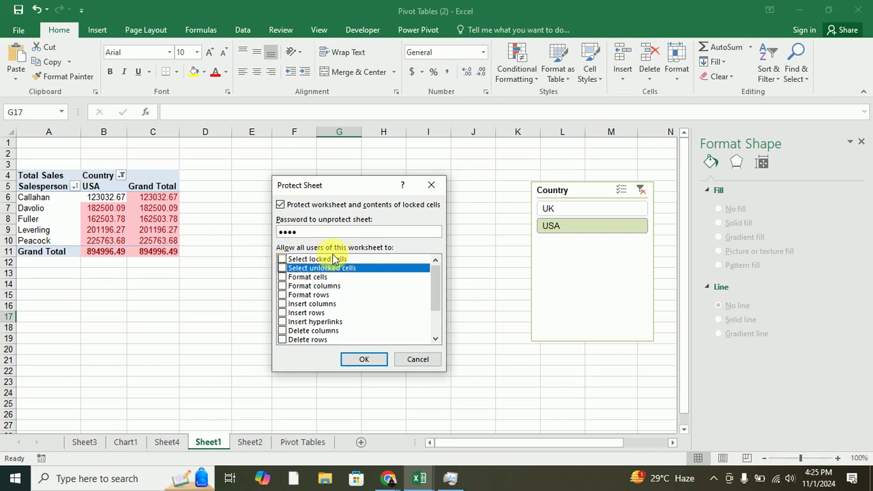
scroll(290, 280, down, 2)
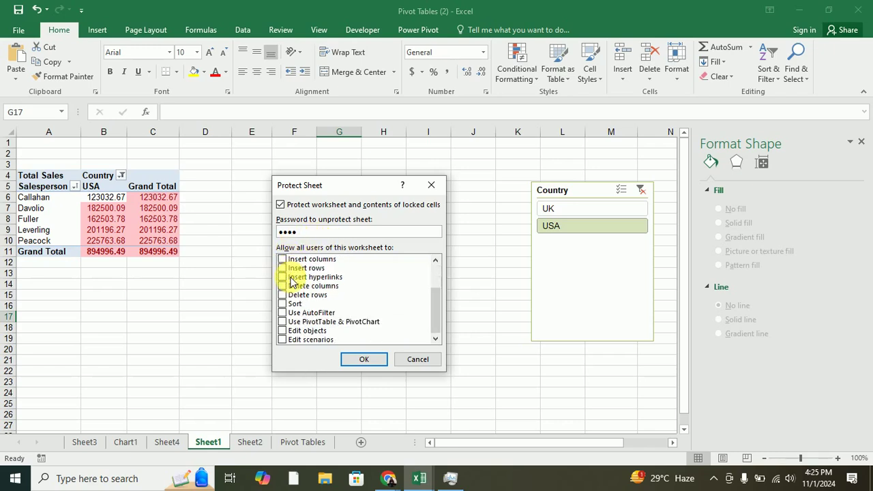
scroll(291, 279, up, 2)
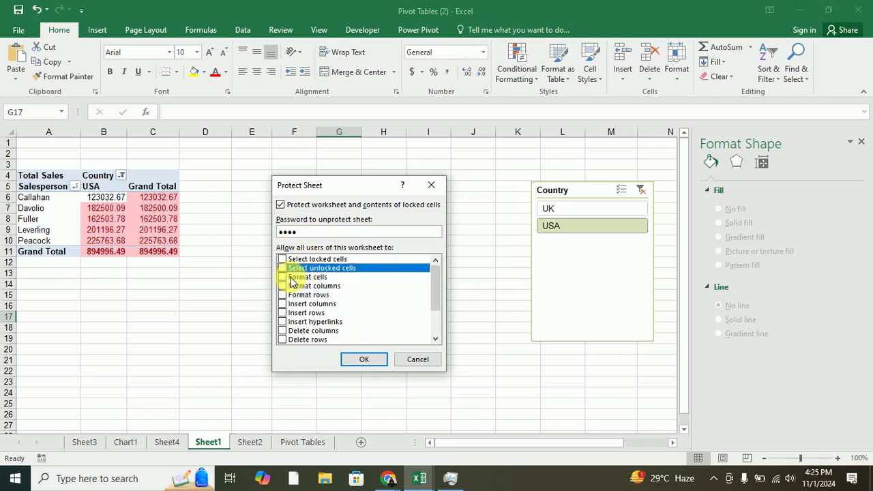
click(365, 359)
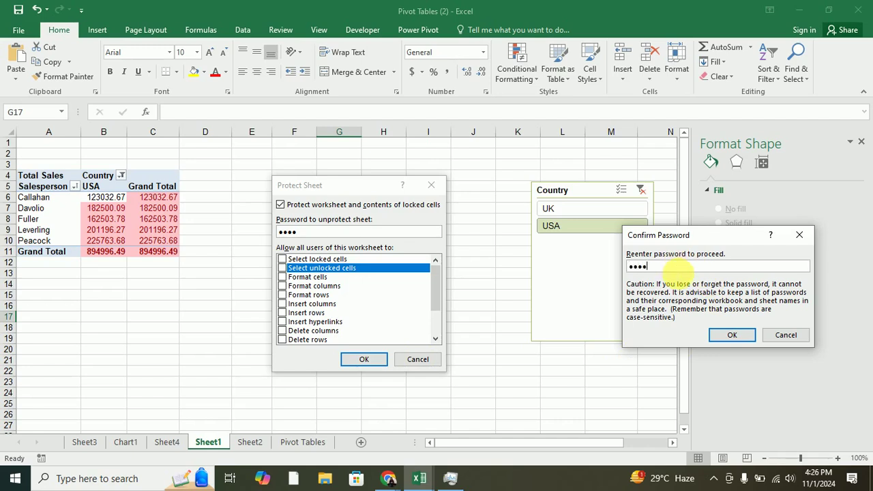
click(723, 334)
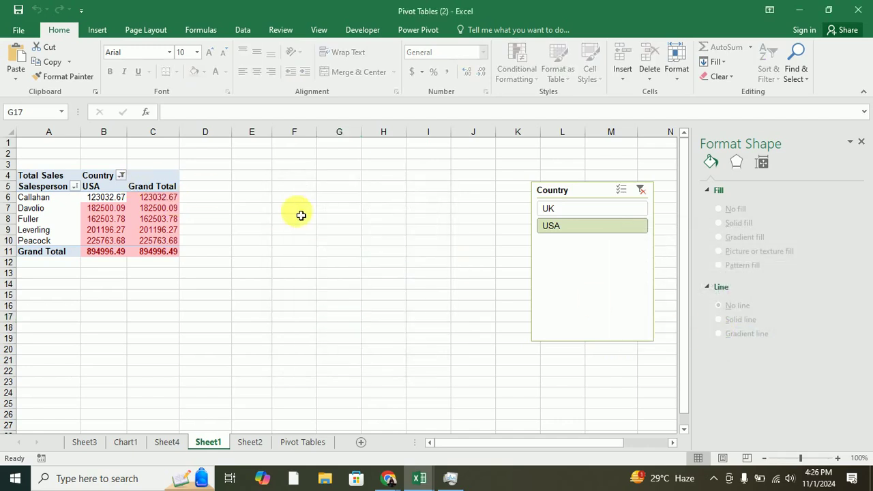
Confirm protected Sheet1 refuses a cell edit and dismiss the warning.
double_click(218, 257)
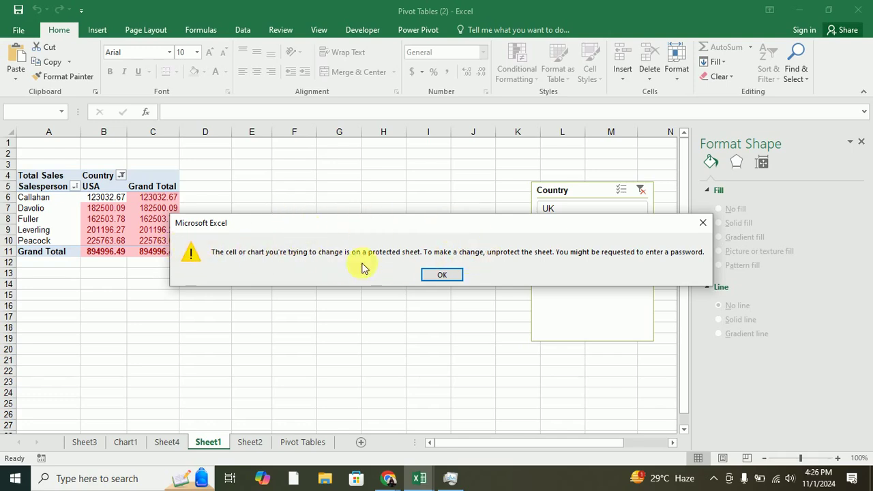
click(457, 274)
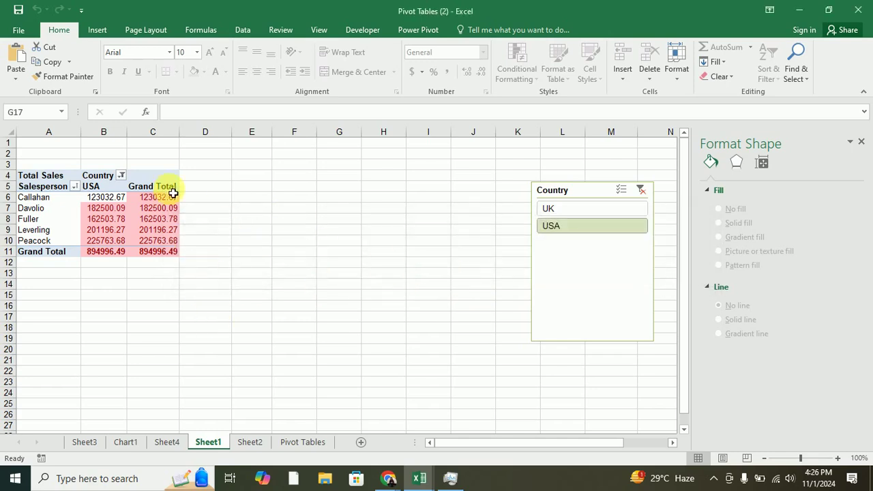
click(247, 444)
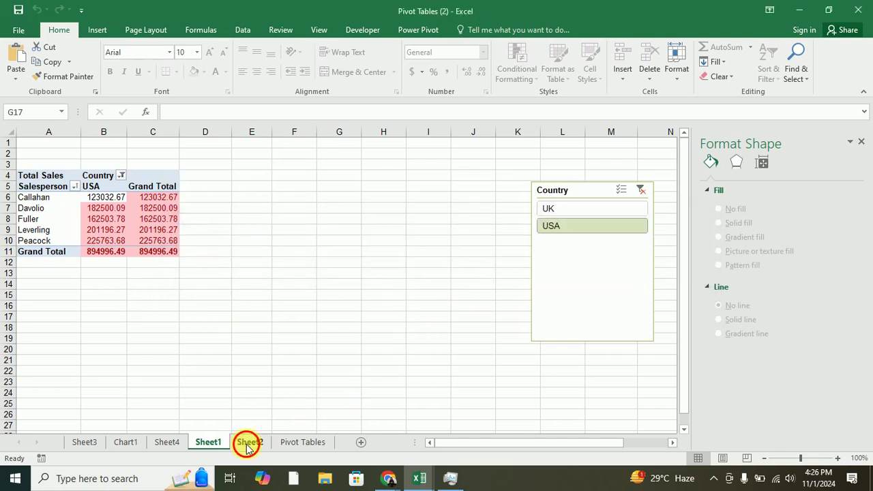
Enter 123435 in Sheet2 cell A18, then reopen Sheet1's Format menu.
click(77, 316)
click(111, 359)
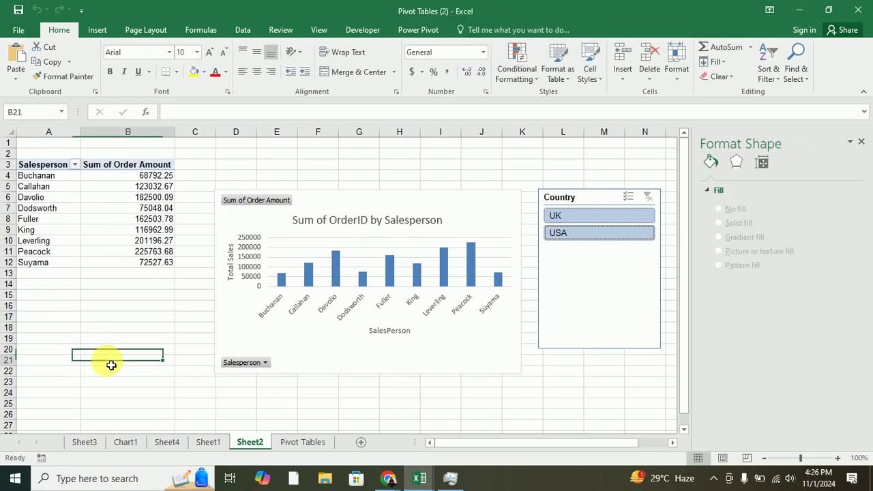
click(63, 328)
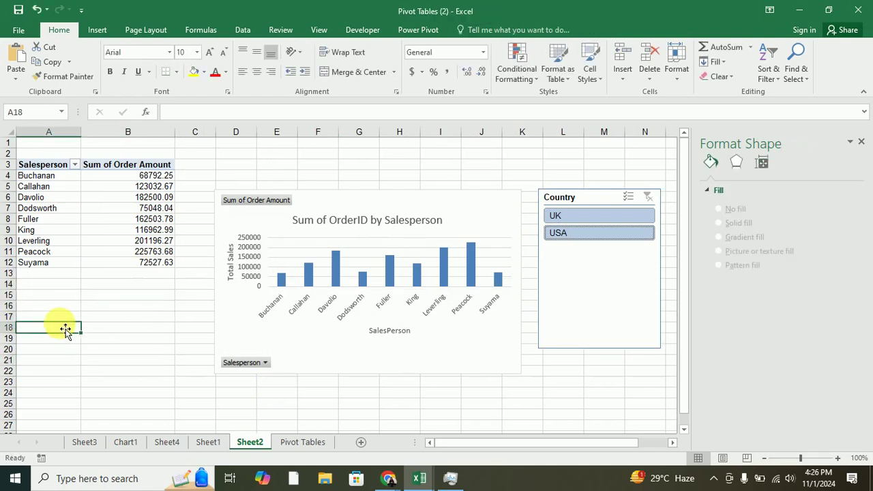
text(123435)
click(62, 355)
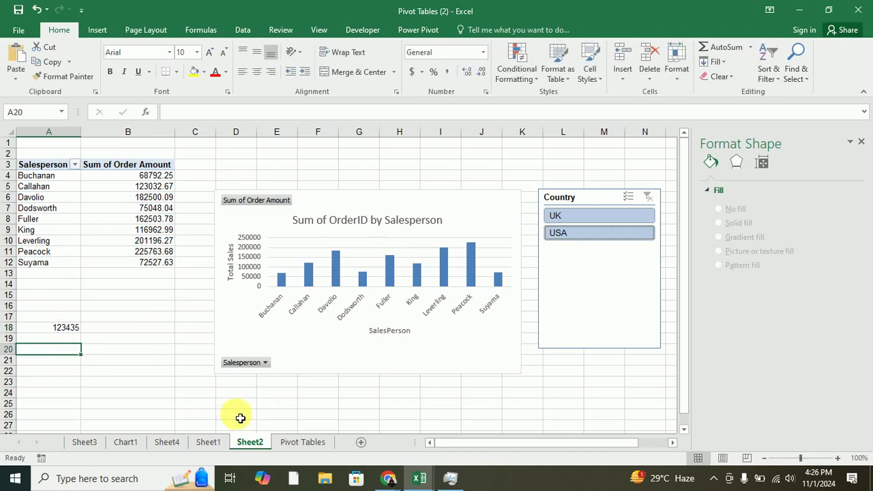
click(208, 442)
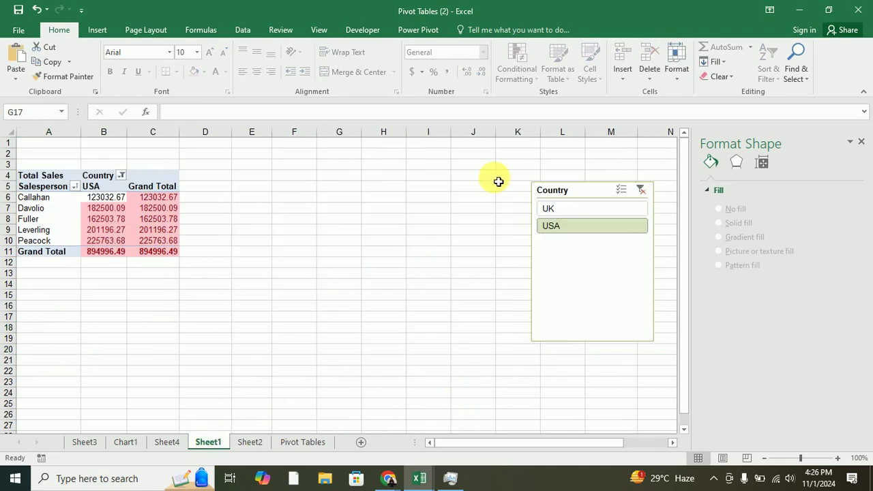
click(683, 82)
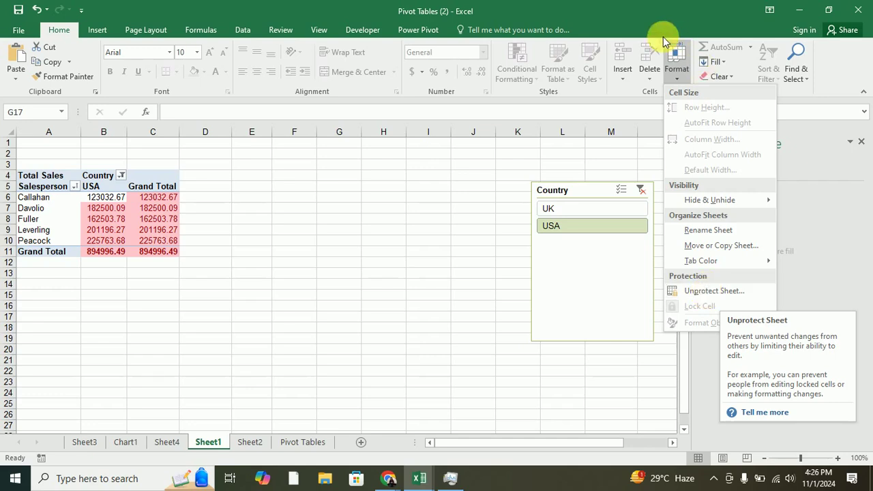
Attempt to unprotect Sheet1 with a wrong password and dismiss the error.
click(709, 292)
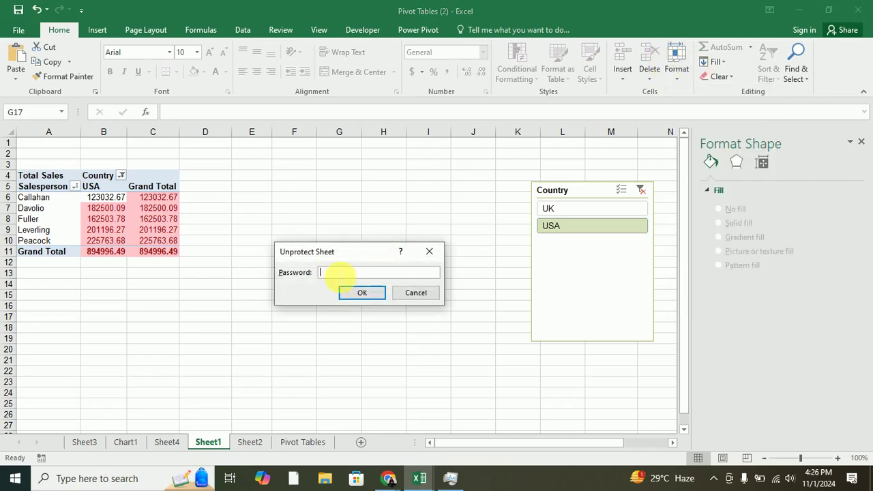
text(123)
click(364, 296)
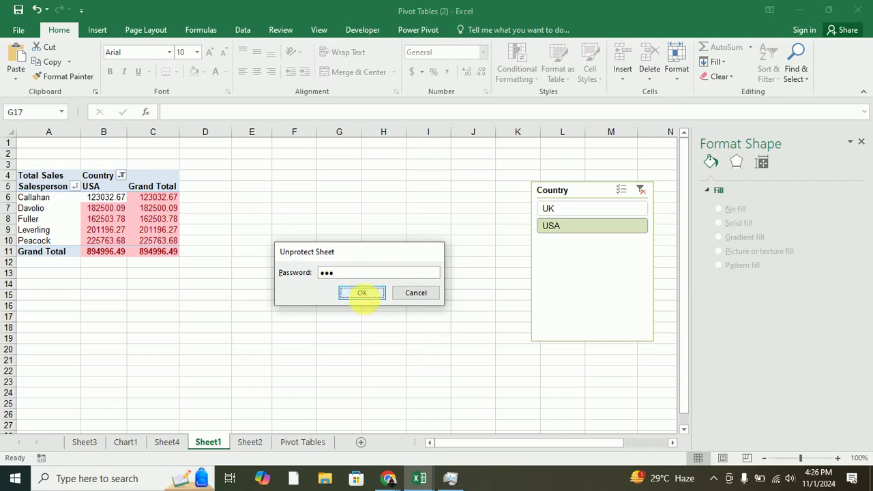
drag(415, 228, 395, 303)
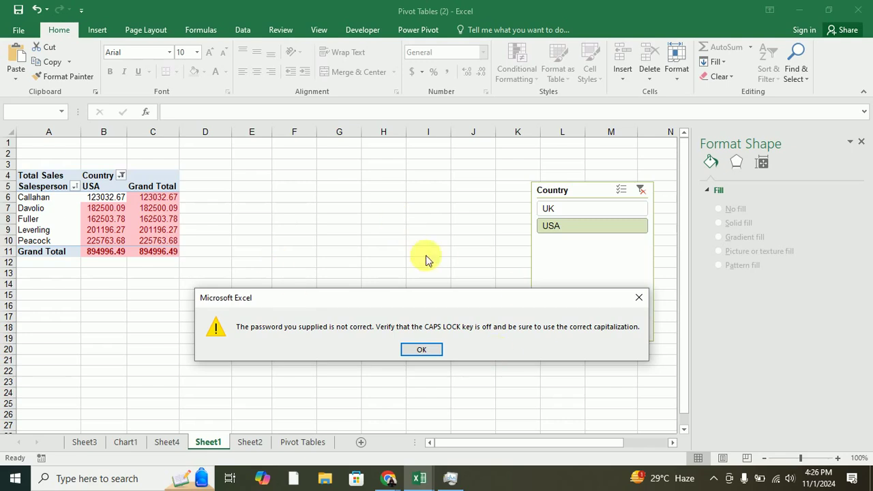
click(418, 351)
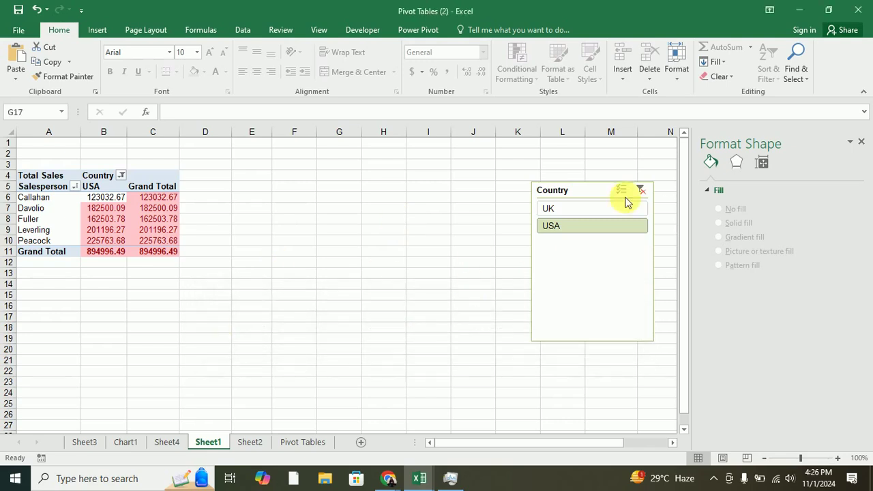
Unprotect Sheet1 by entering the correct password.
click(682, 78)
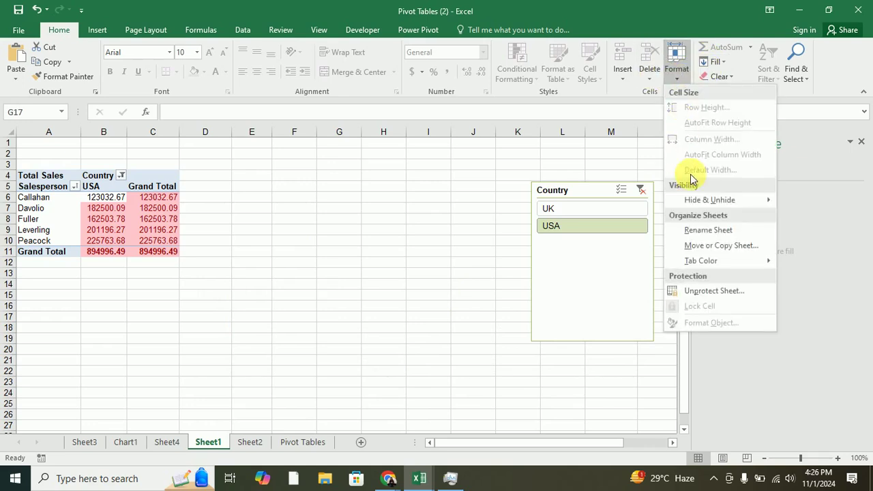
click(698, 288)
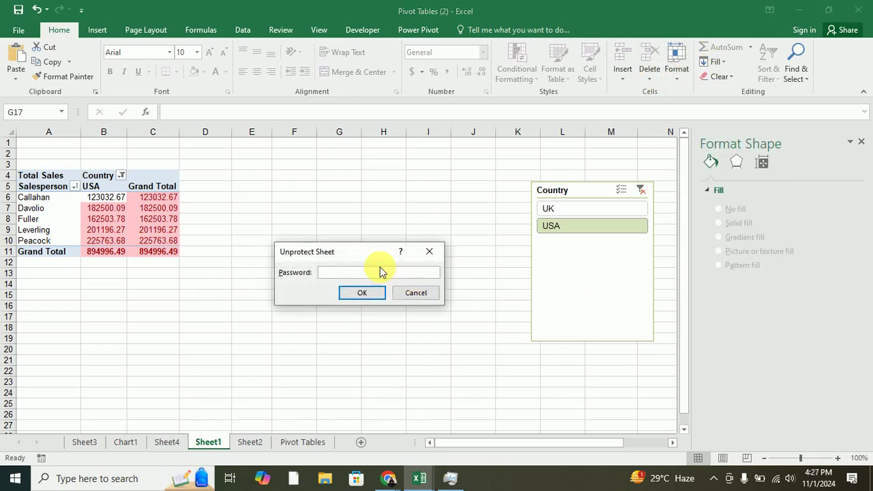
text(1234)
key(Return)
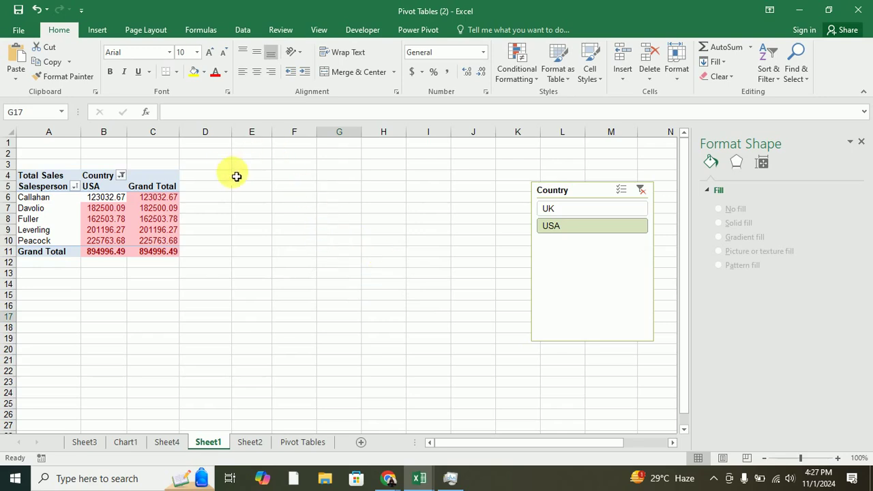
Select D3:E18, view the Format options, and bring up Sheet1's tab menu.
click(217, 164)
drag(256, 176, 263, 332)
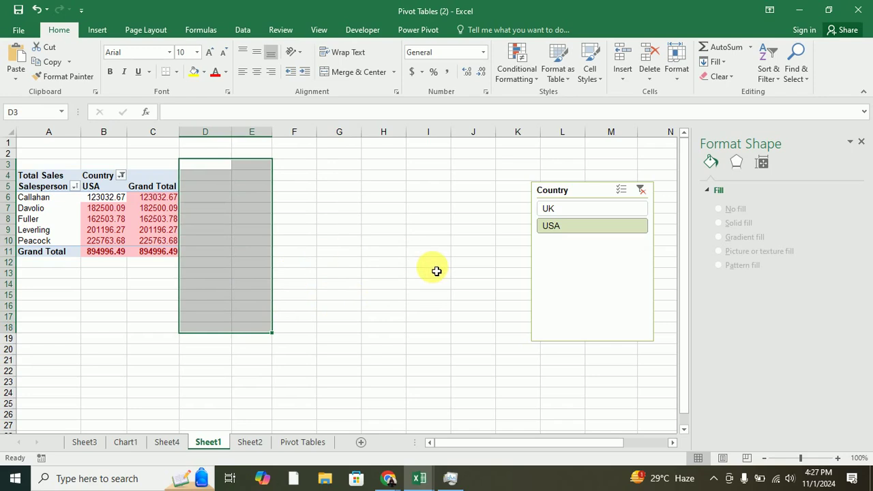
click(687, 83)
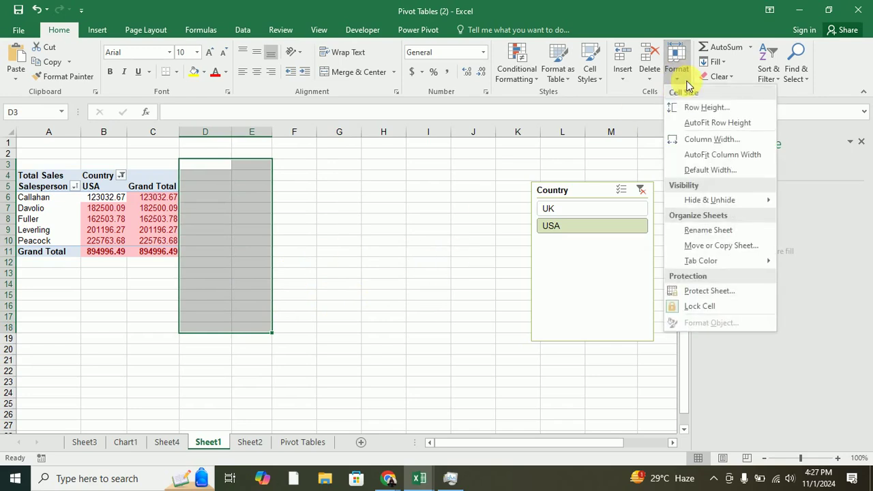
right_click(203, 442)
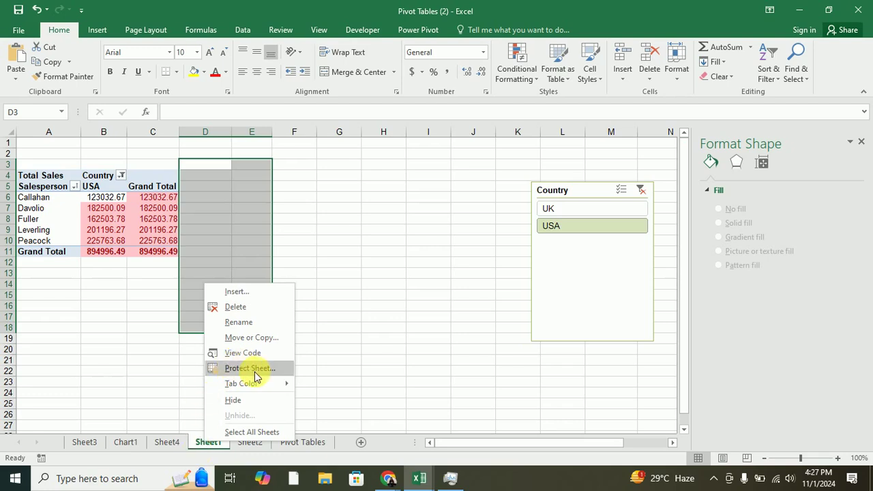
Check Sheet4's tab menu and Format options without changes, then go to Sheet2's pivot table.
click(166, 444)
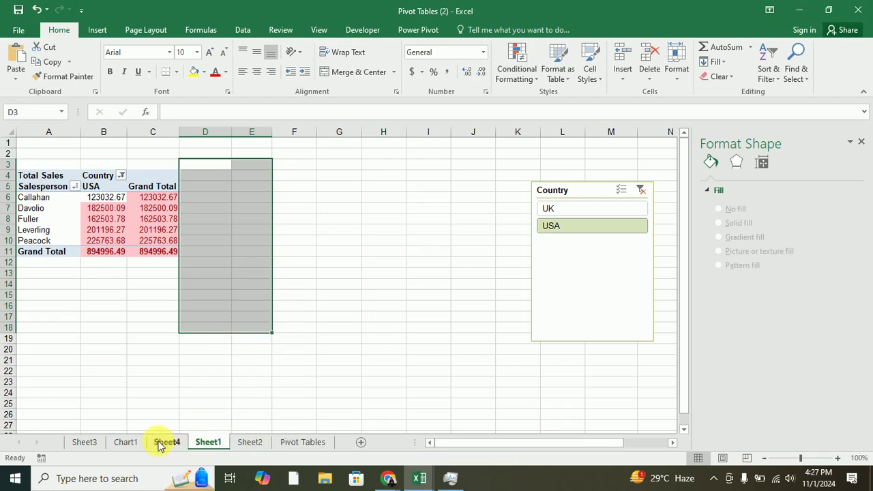
click(161, 444)
right_click(159, 444)
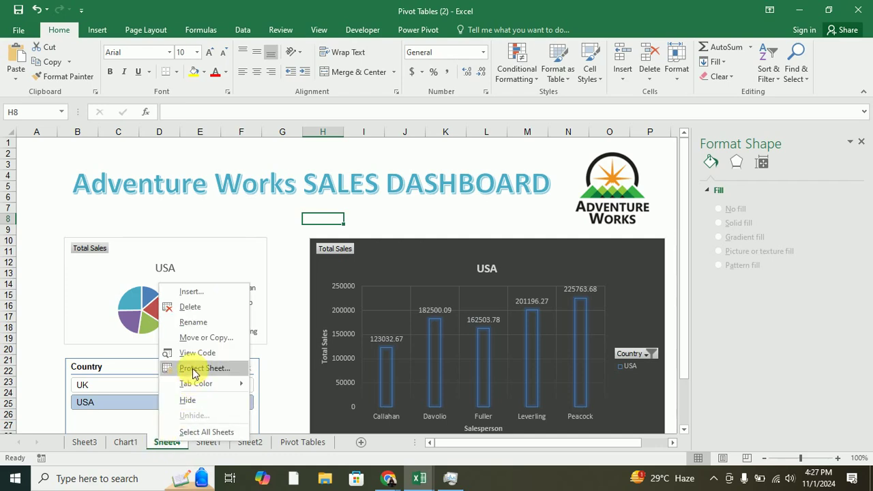
click(679, 80)
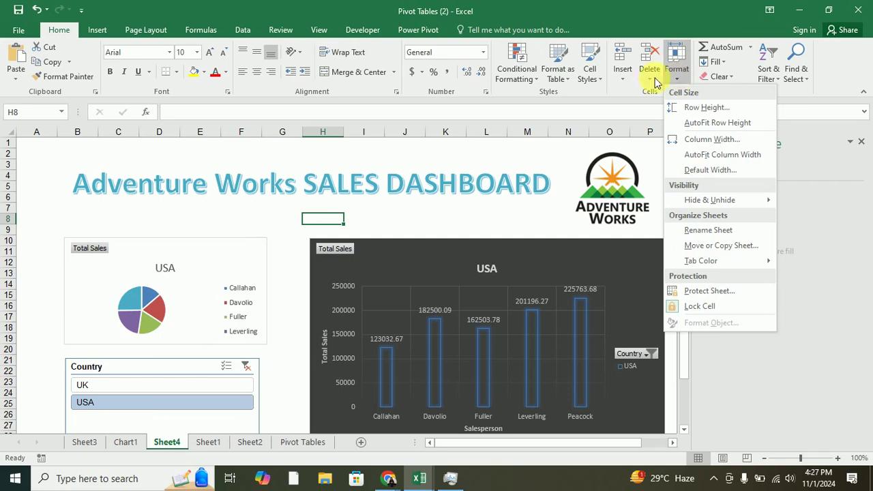
click(212, 450)
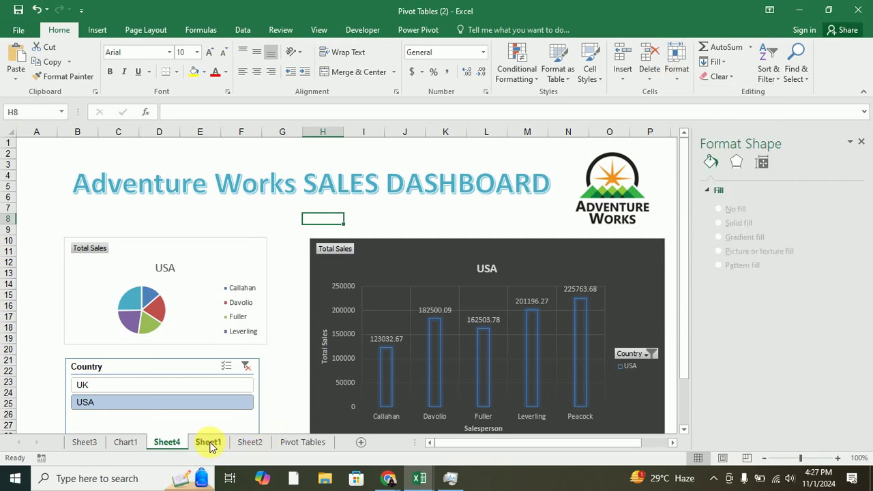
click(250, 443)
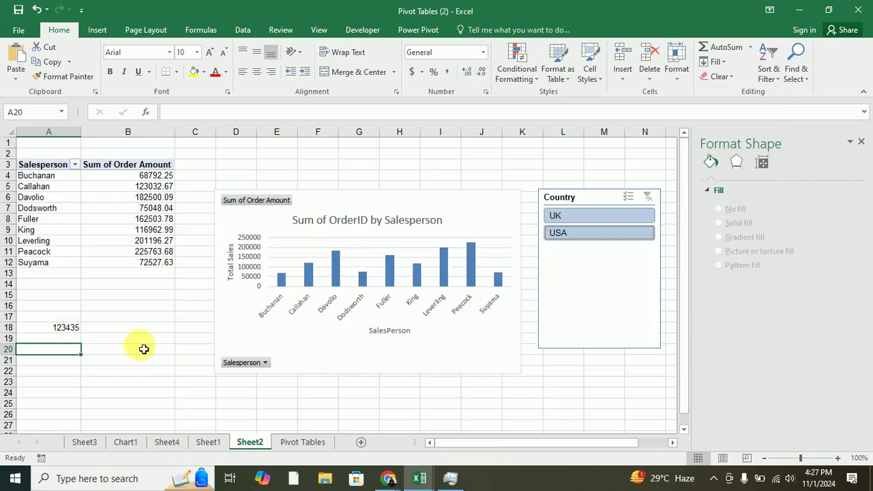
Toggle Lock Cell on the selected cell, then enter 12 in B25 and 122 in B24.
click(170, 394)
click(677, 65)
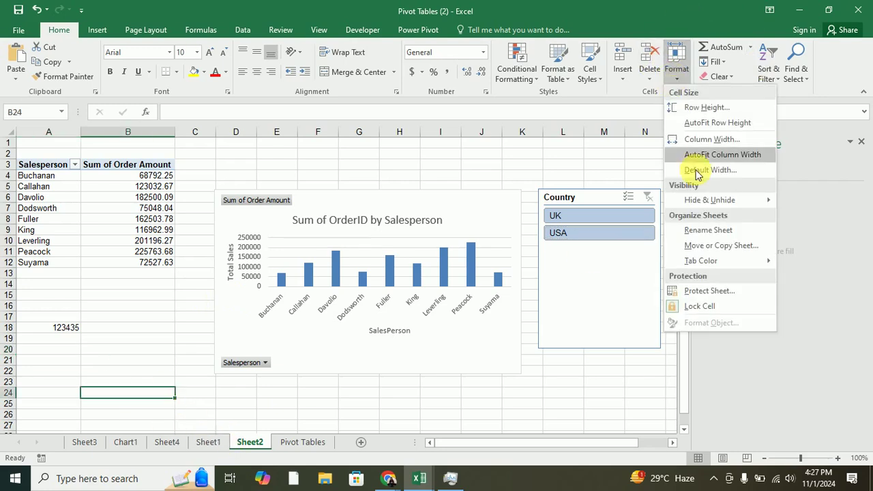
click(702, 309)
click(168, 407)
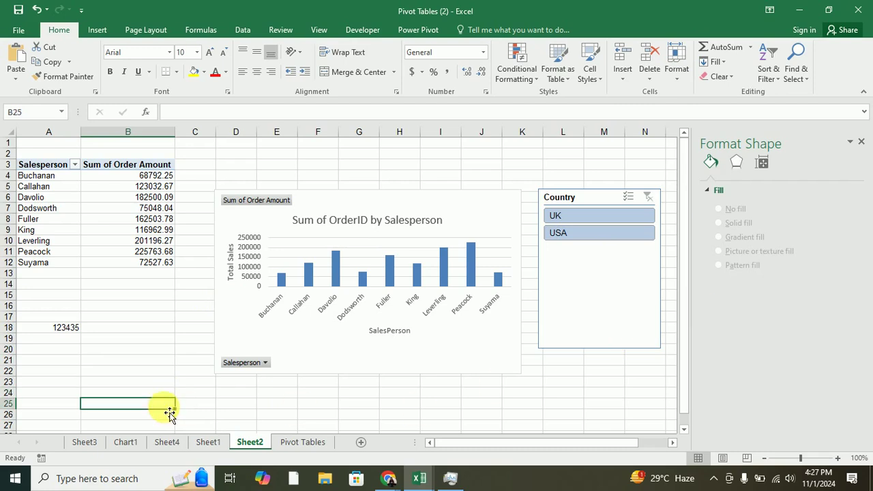
text(12)
click(154, 396)
text(12)
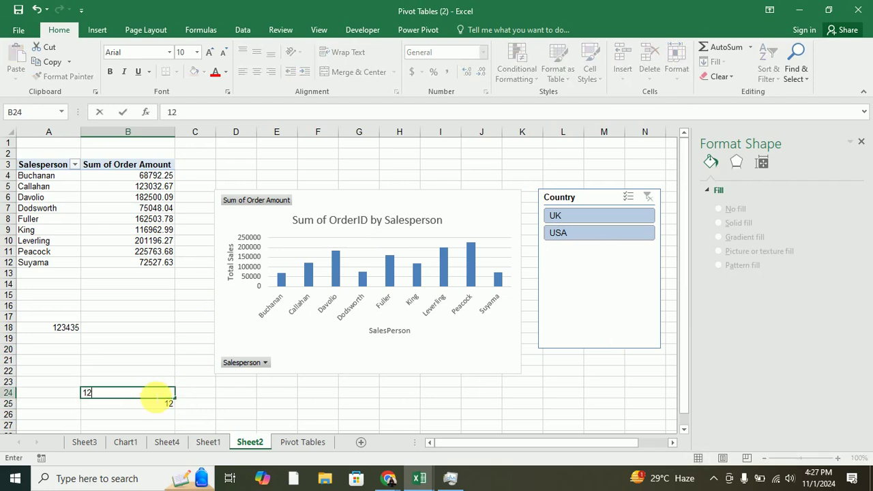
click(202, 404)
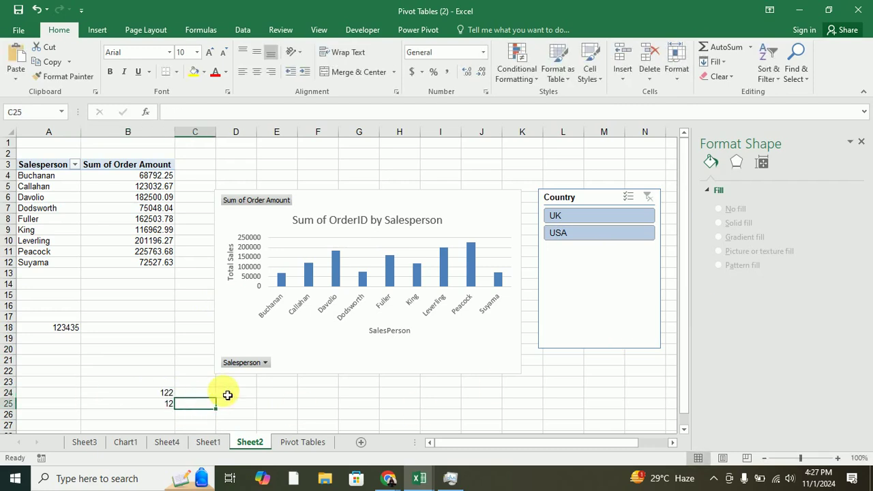
Toggle the lock on C25 and review the Format and Delete options around C23.
click(672, 71)
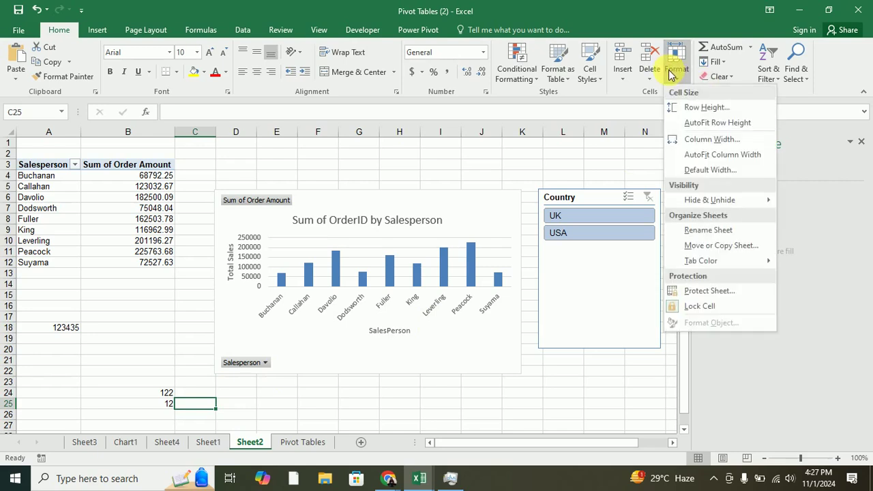
click(680, 313)
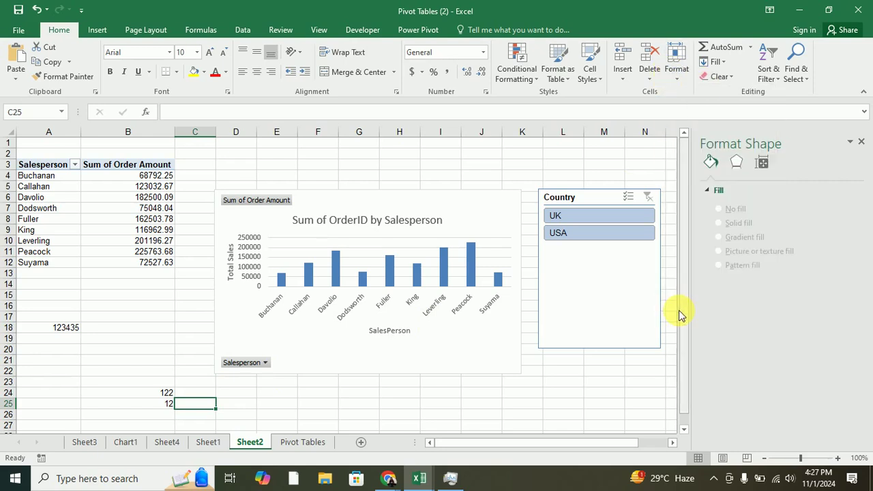
click(677, 77)
click(246, 382)
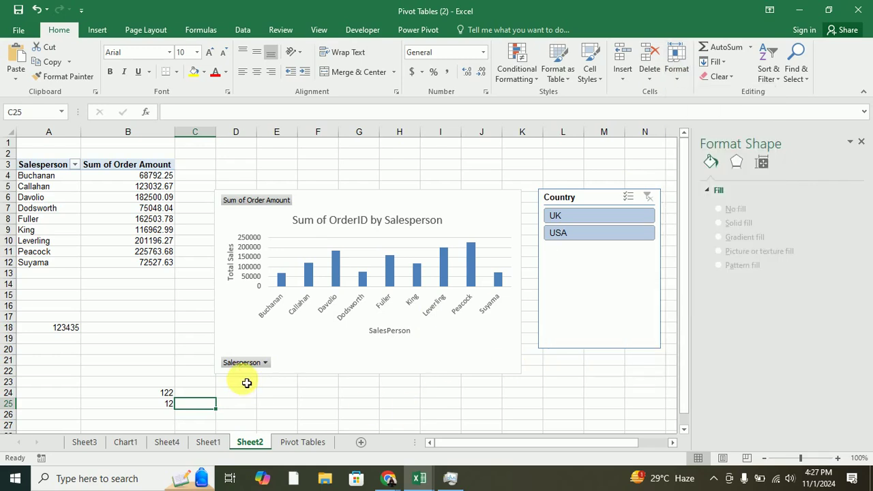
click(248, 384)
click(197, 408)
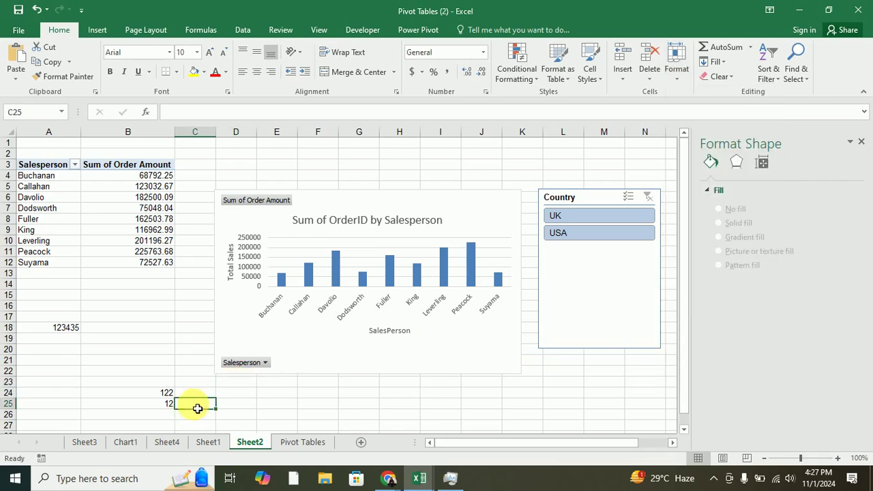
click(197, 383)
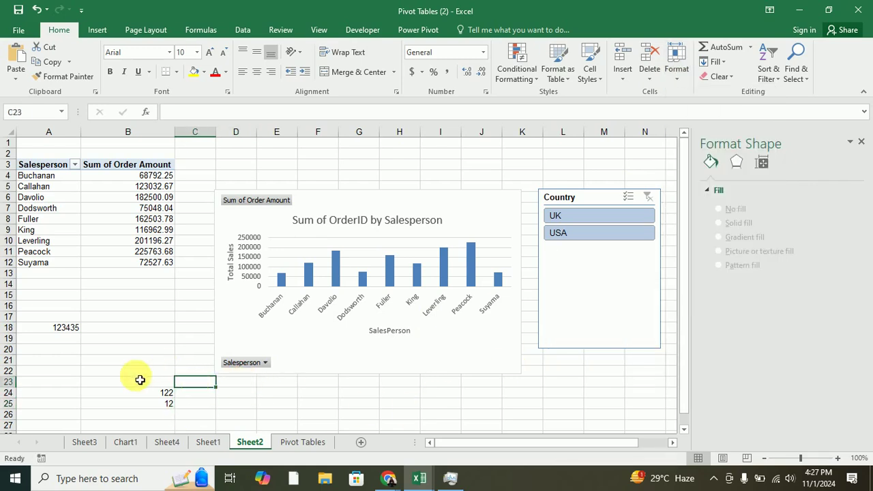
click(658, 81)
click(683, 74)
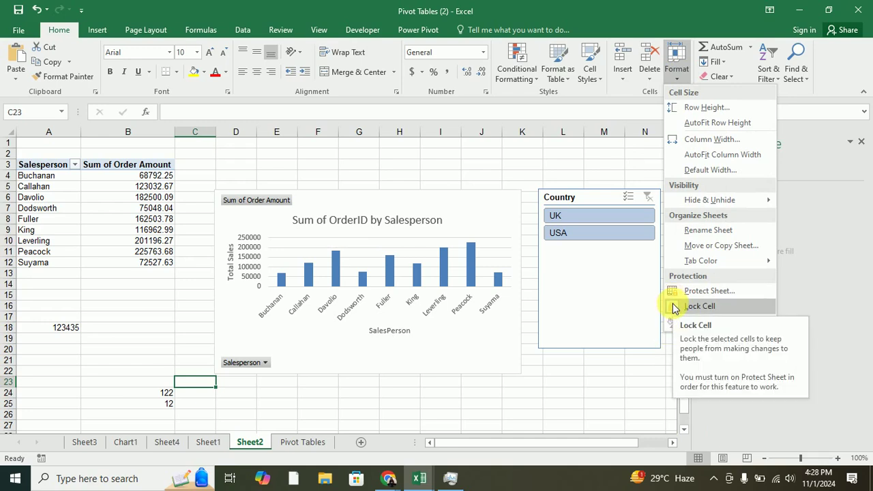
Cancel Format Cells for C23, enter 12 in C25, and check its Format options.
right_click(195, 386)
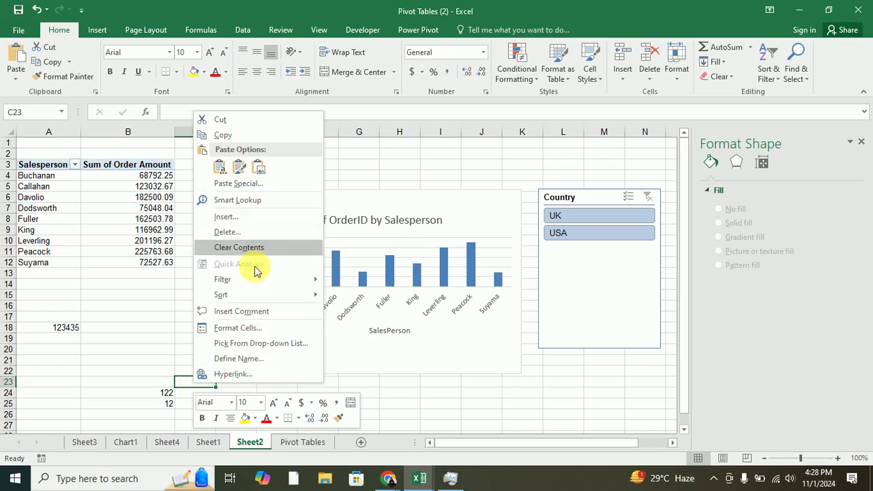
click(252, 330)
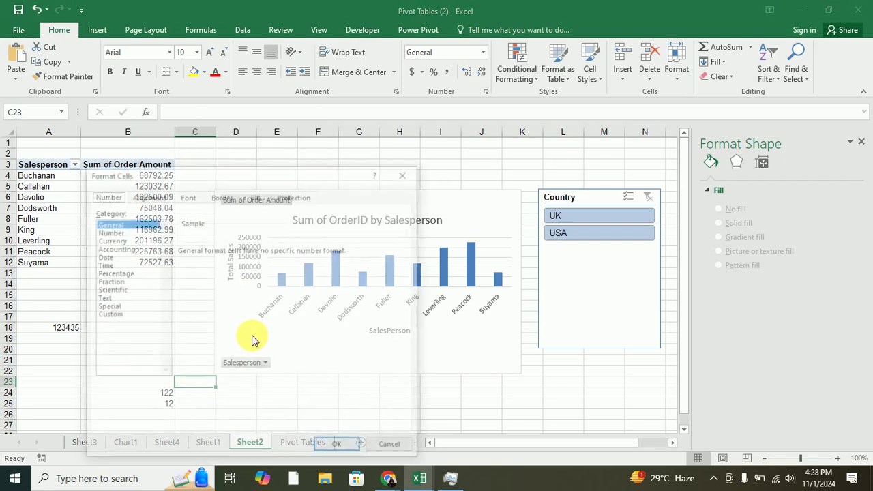
click(406, 172)
click(195, 403)
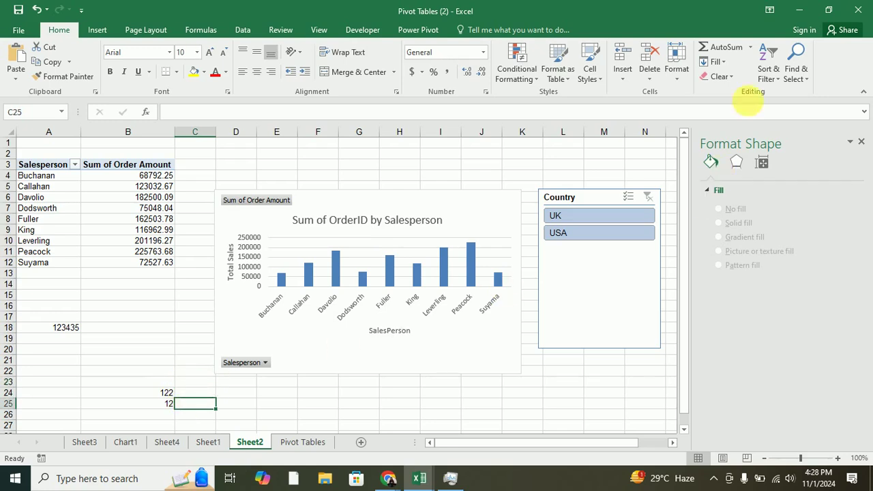
text(12)
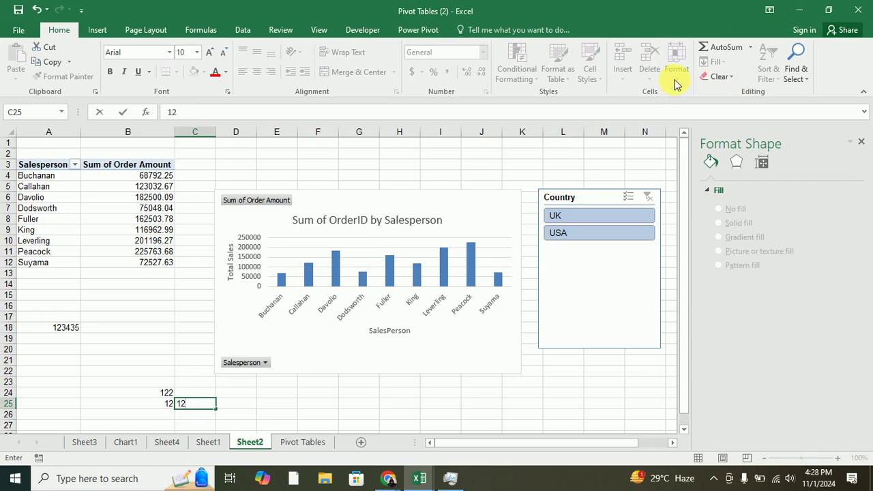
click(205, 408)
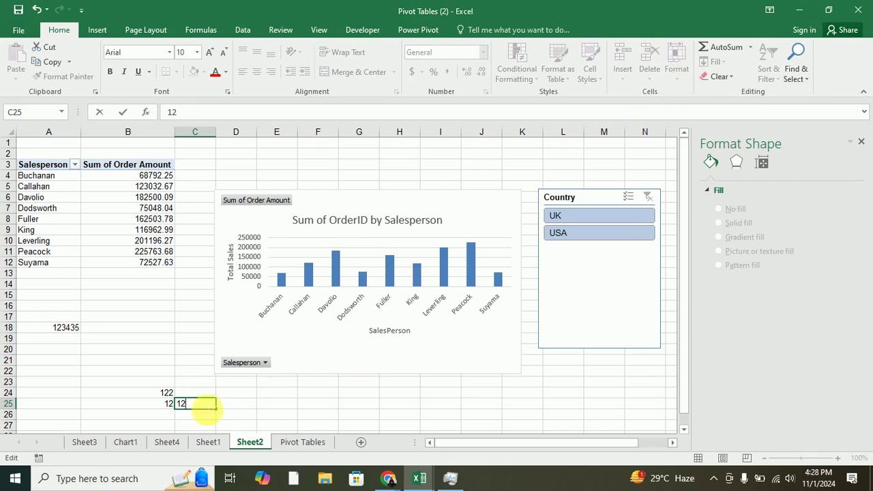
click(204, 417)
click(198, 407)
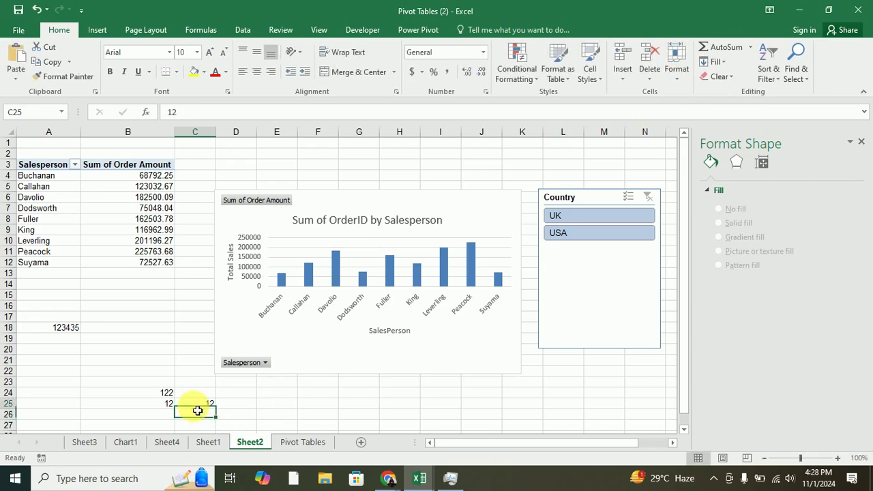
click(669, 77)
click(702, 304)
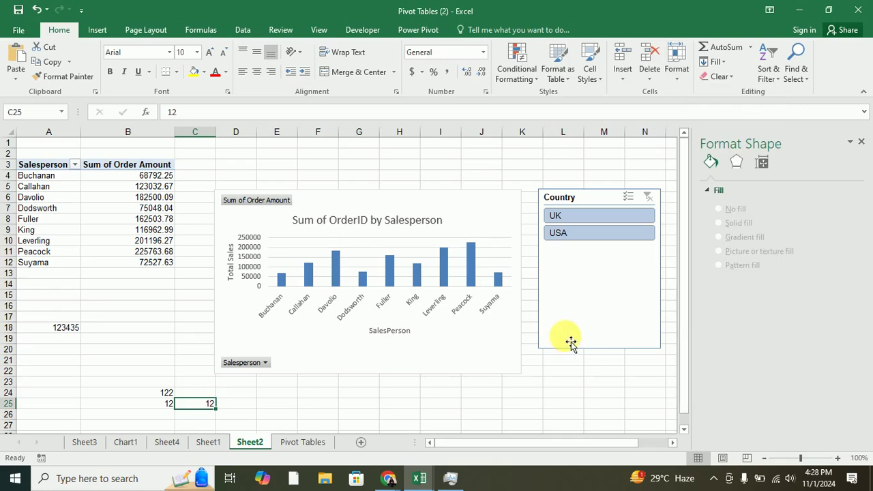
Select D24:E24, C25 and D25 in turn and review the Format menu again.
drag(269, 396, 247, 397)
double_click(196, 402)
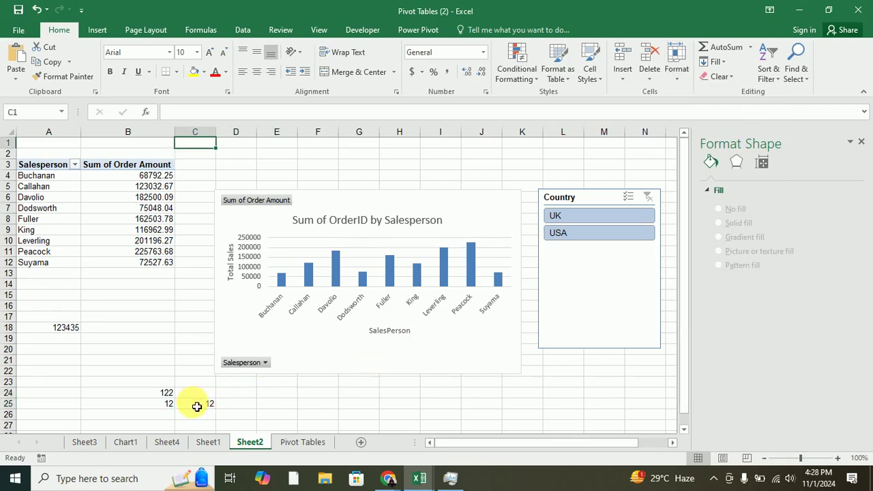
click(198, 407)
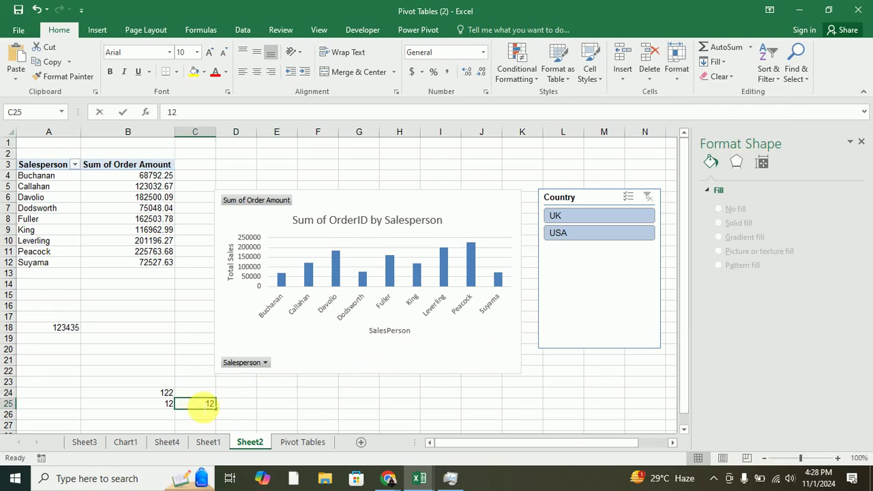
click(228, 403)
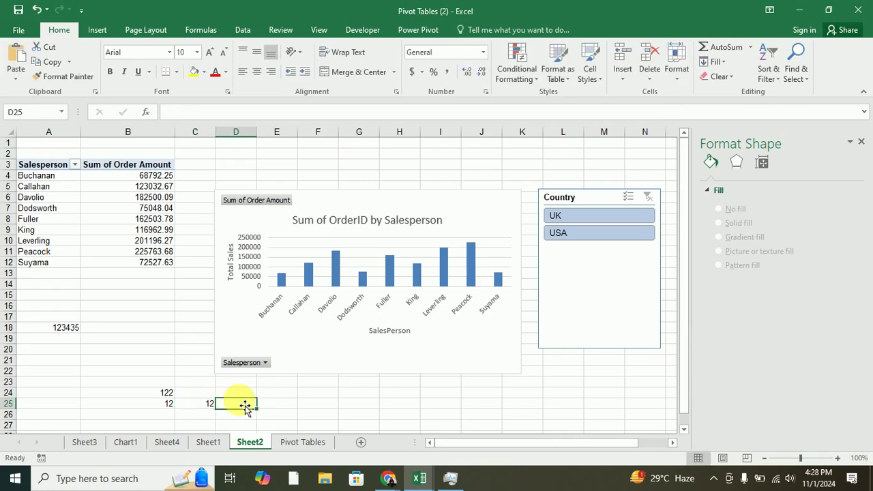
click(191, 407)
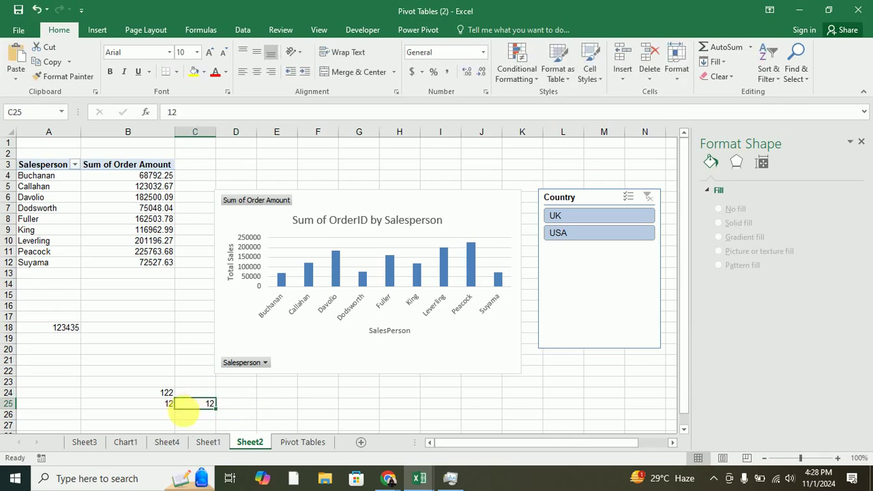
click(676, 75)
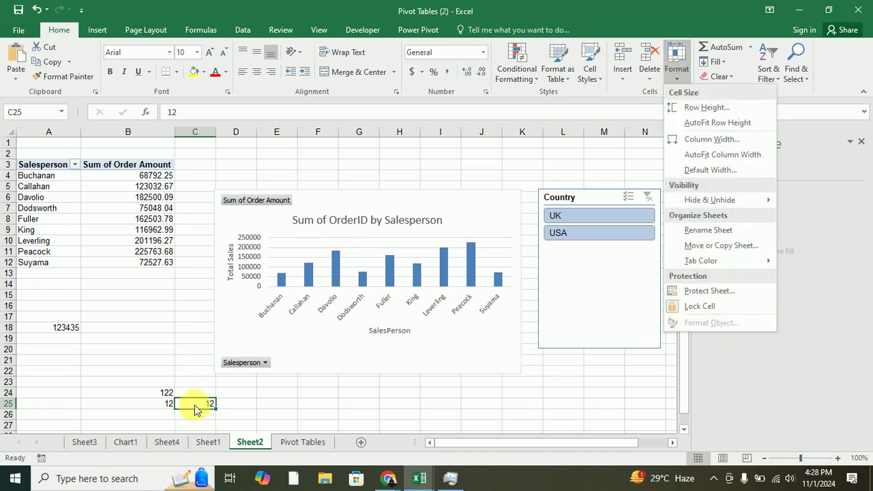
Enter 12 in D26 and in C26, and start editing the C25 value.
click(232, 412)
click(235, 415)
text(12)
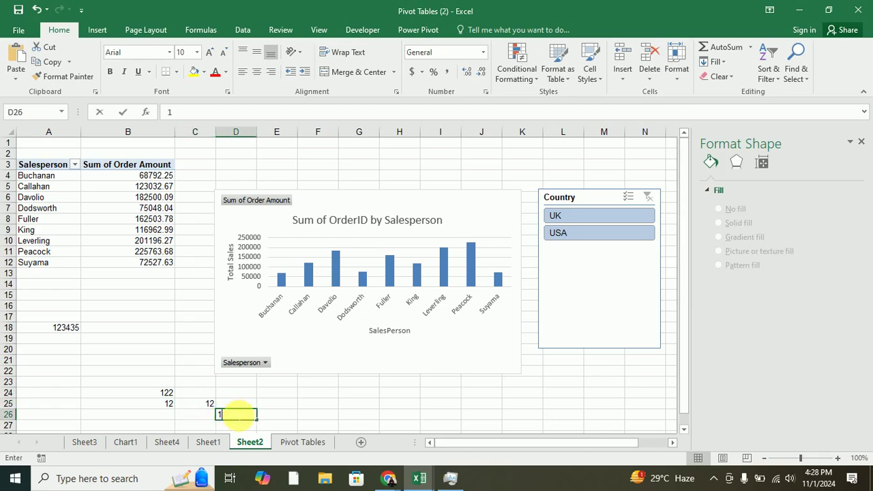
click(190, 418)
text(1211)
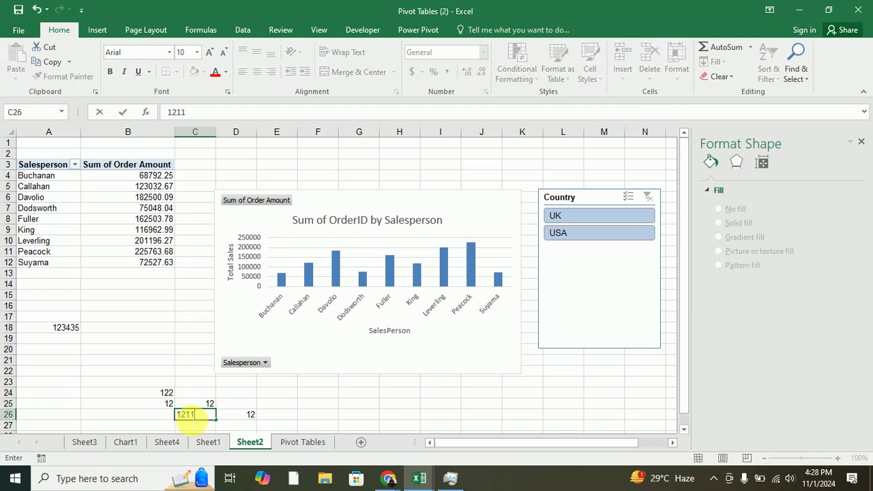
double_click(193, 403)
text(1)
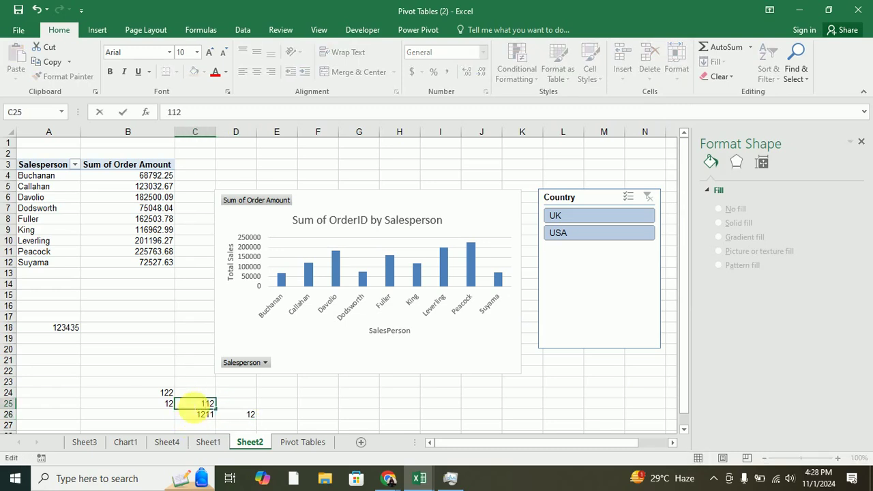
text(11)
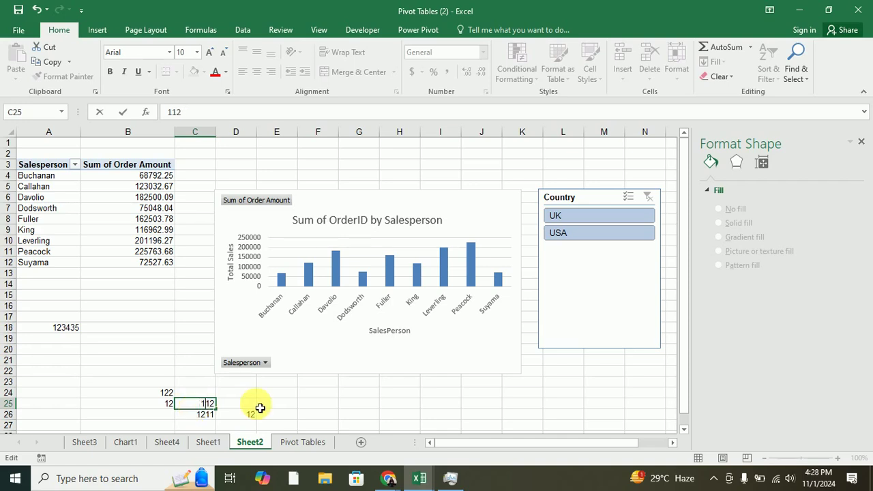
key(Return)
text(\)
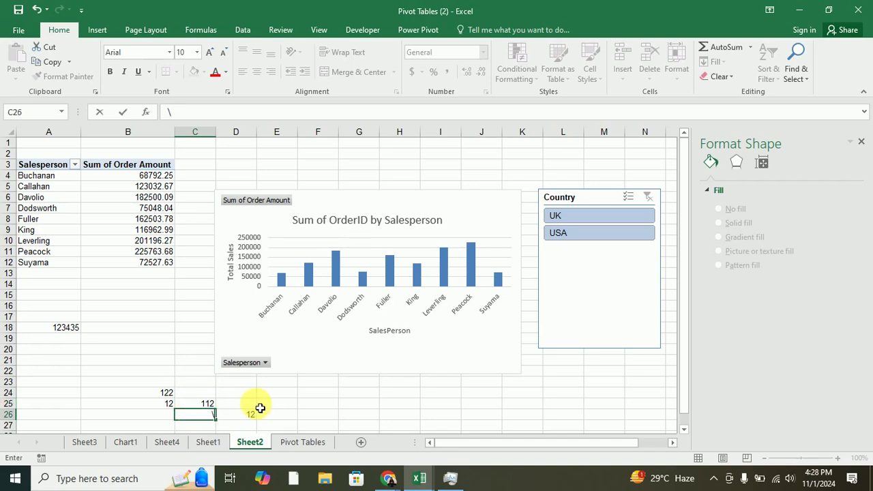
key(Return)
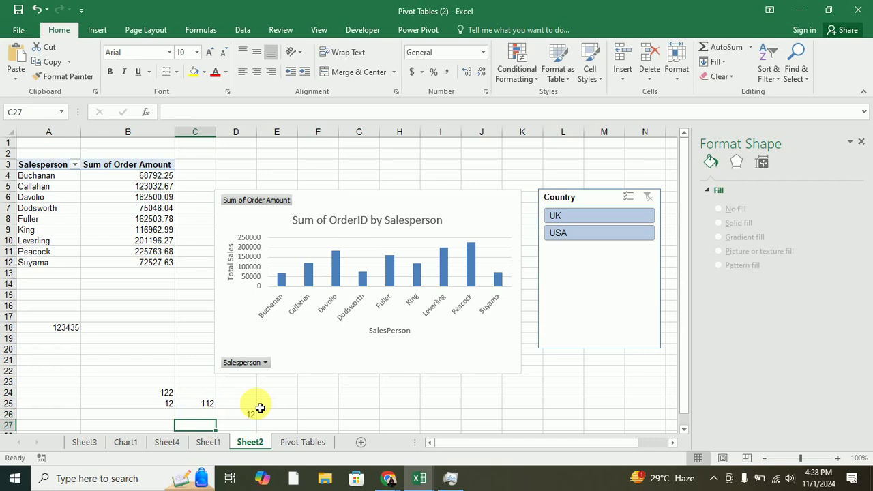
Finish editing C25 to 11112 and select the test-number block starting at B24.
double_click(212, 405)
text(11)
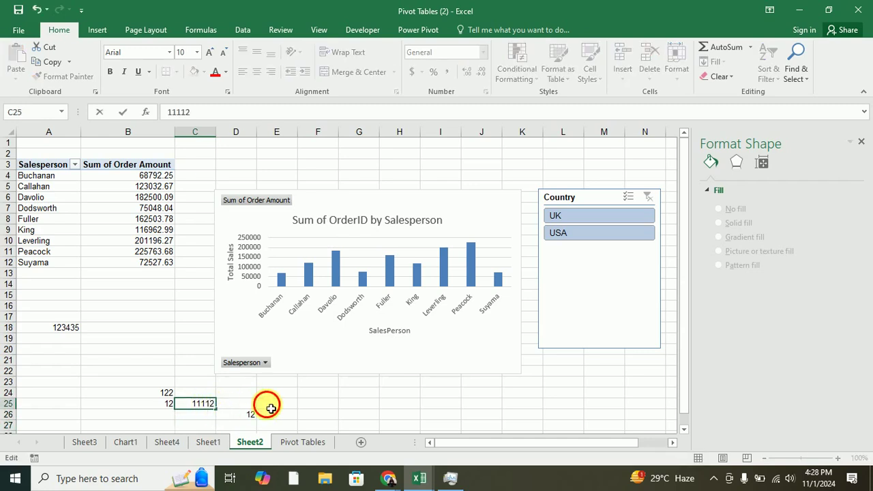
click(270, 408)
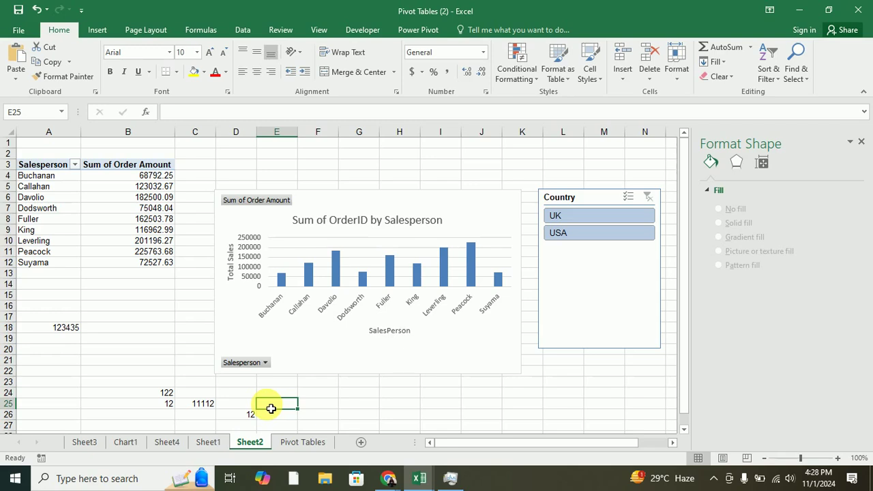
drag(141, 393, 247, 424)
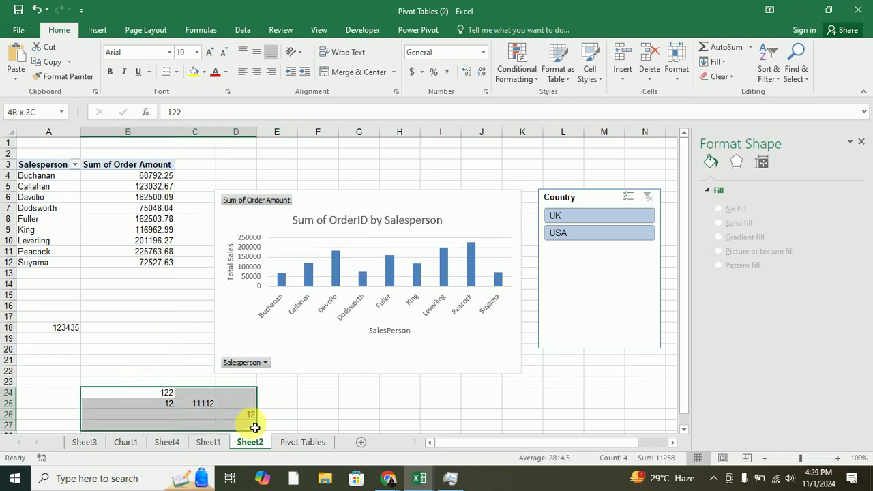
Apply Protect Workbook Structure from File > Info, entering and confirming a password.
click(17, 35)
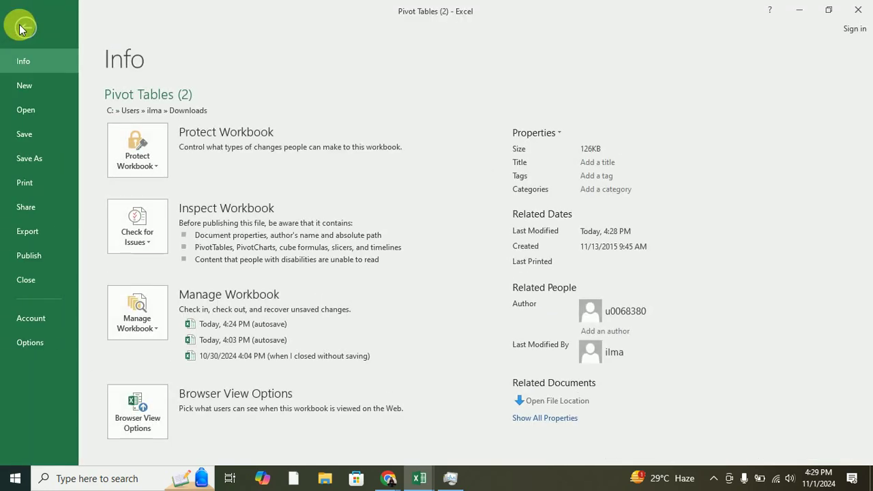
click(152, 170)
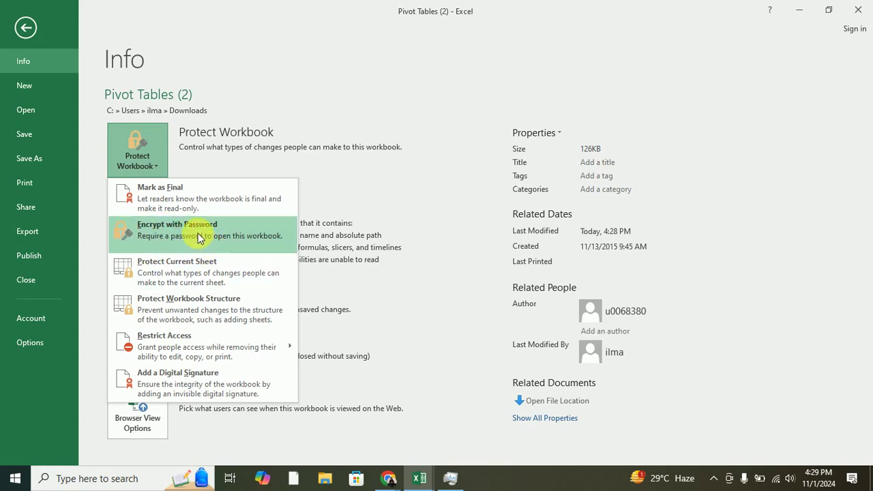
click(189, 300)
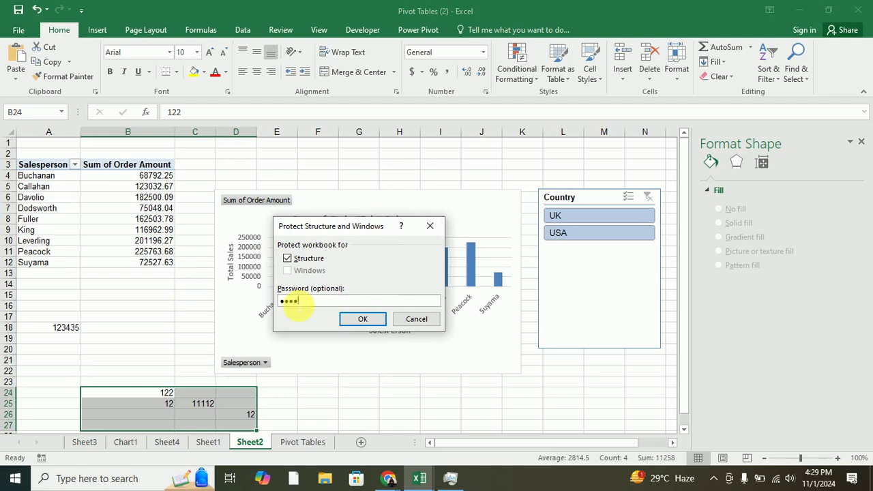
click(357, 321)
text(1234)
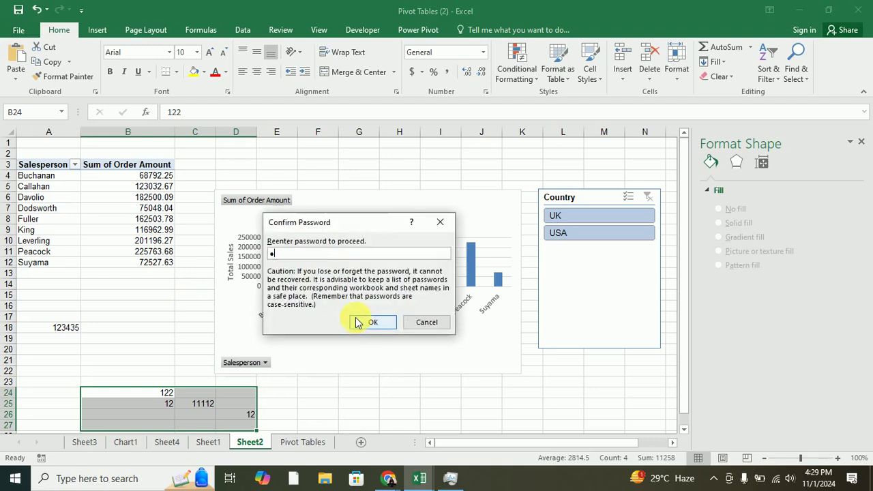
click(362, 323)
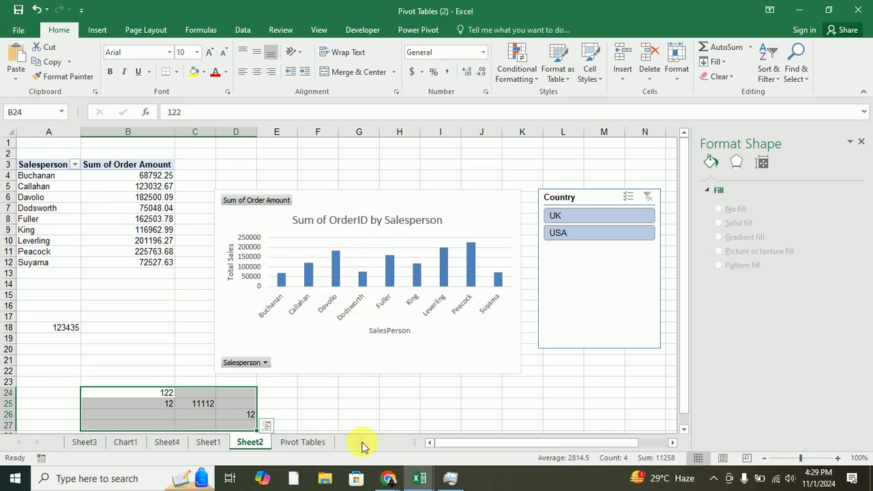
Unprotect the workbook structure with its password and add a blank Sheet5.
click(371, 406)
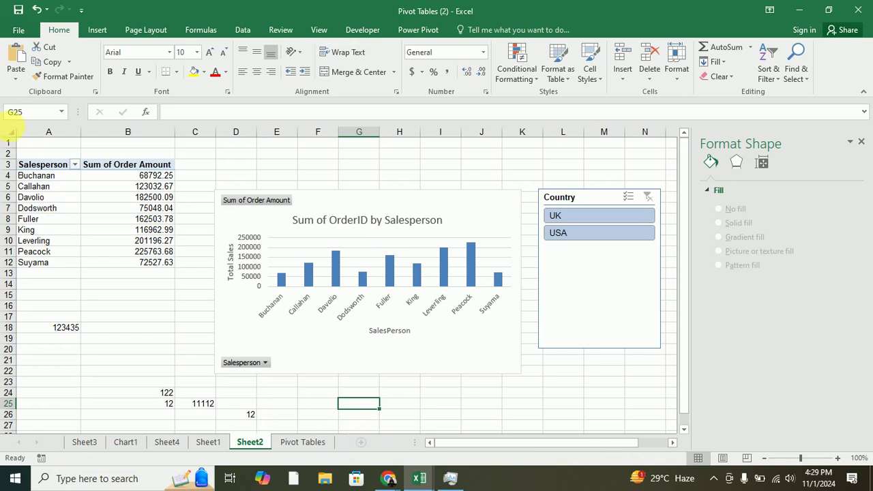
click(19, 30)
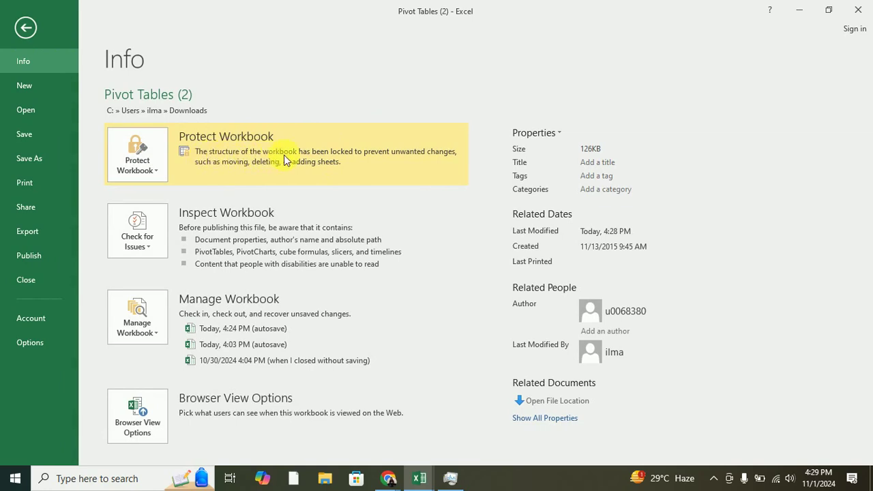
click(156, 161)
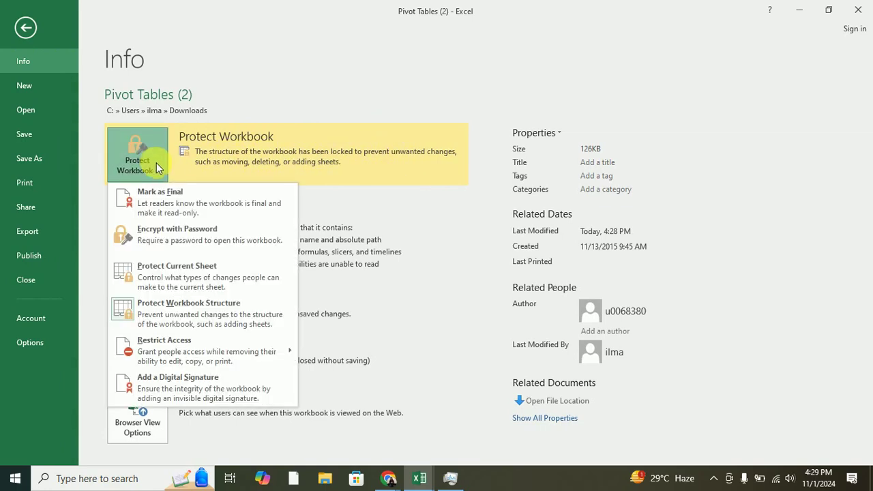
click(206, 306)
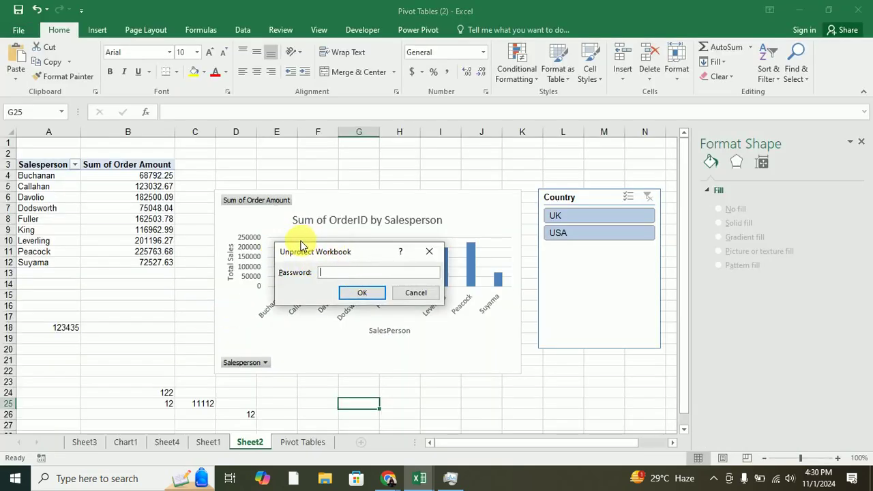
key(Return)
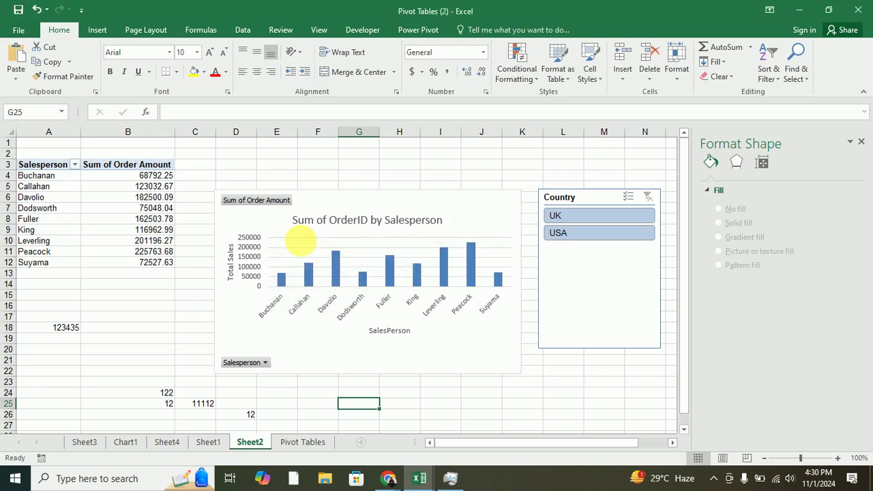
click(362, 445)
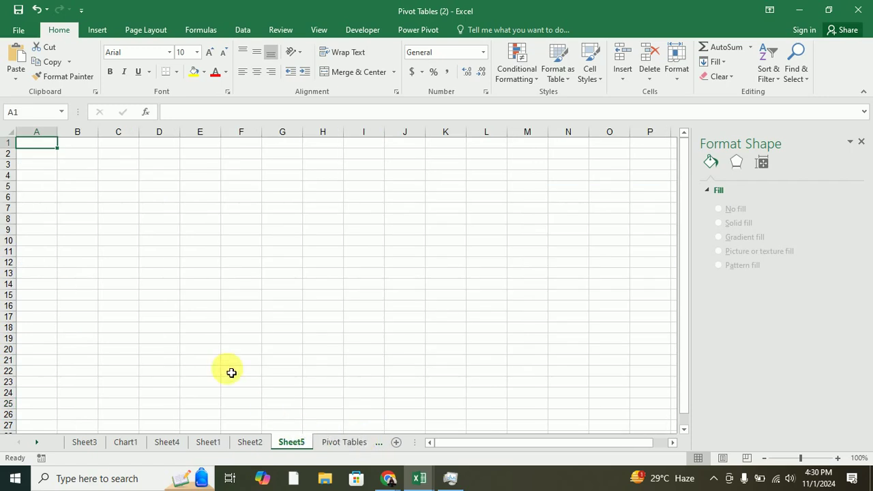
Apply Encrypt with Password, entering and confirming the open password, then close the workbook.
click(15, 30)
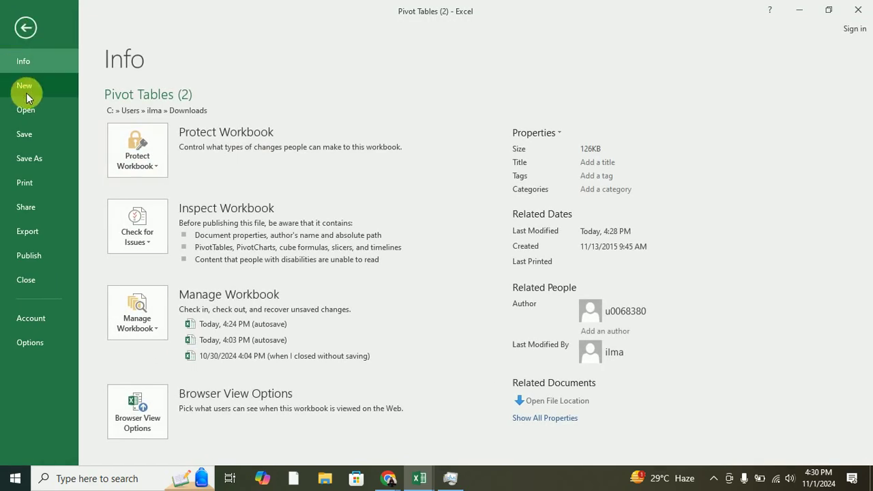
click(23, 30)
click(19, 28)
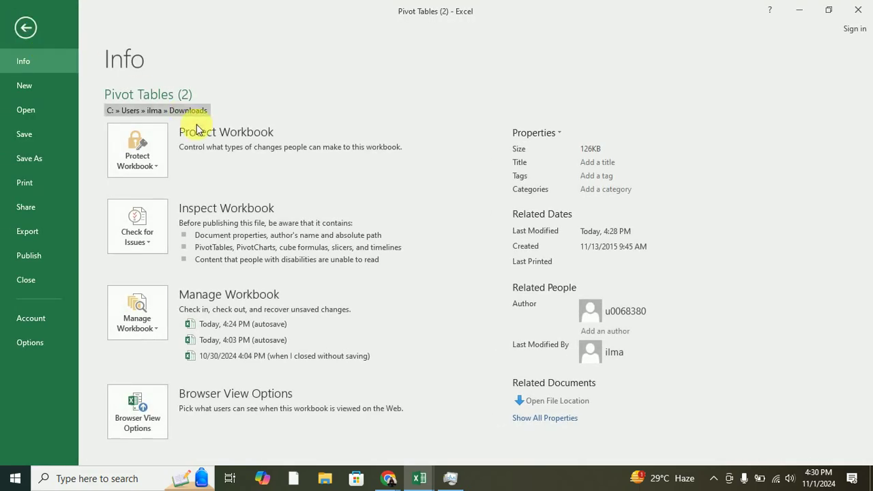
click(162, 168)
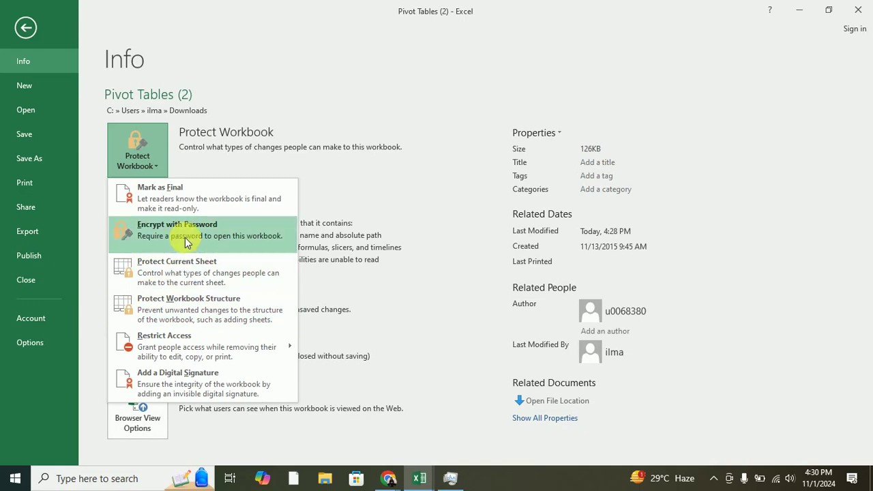
click(186, 243)
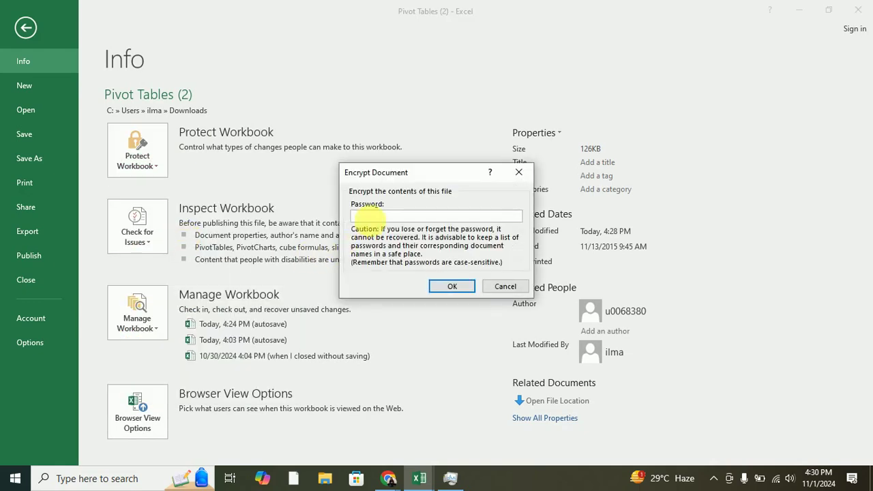
text(123)
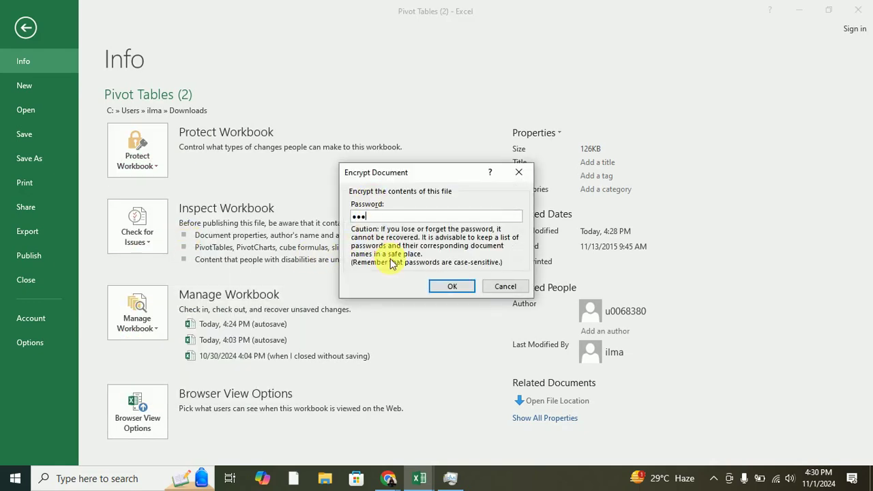
click(450, 286)
text(1)
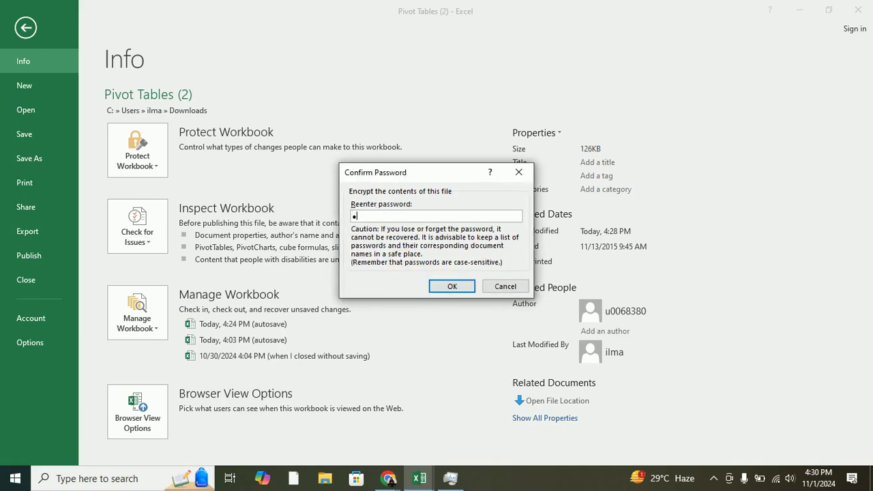
click(452, 286)
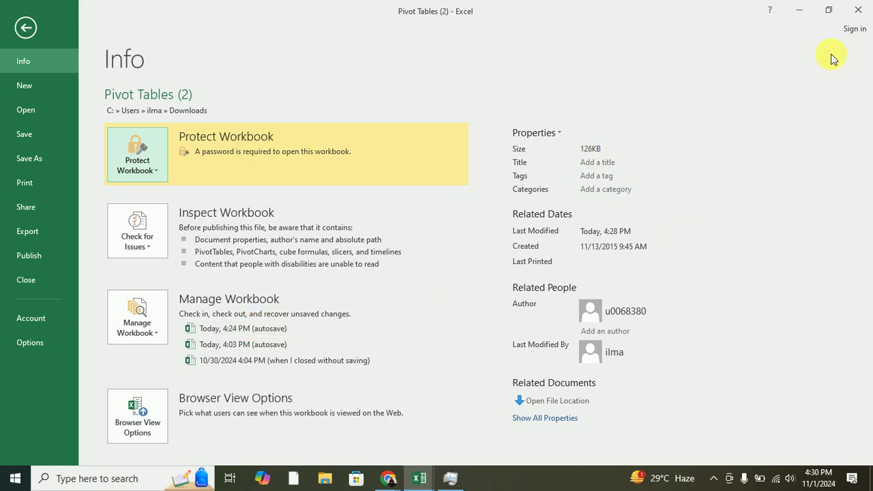
click(863, 13)
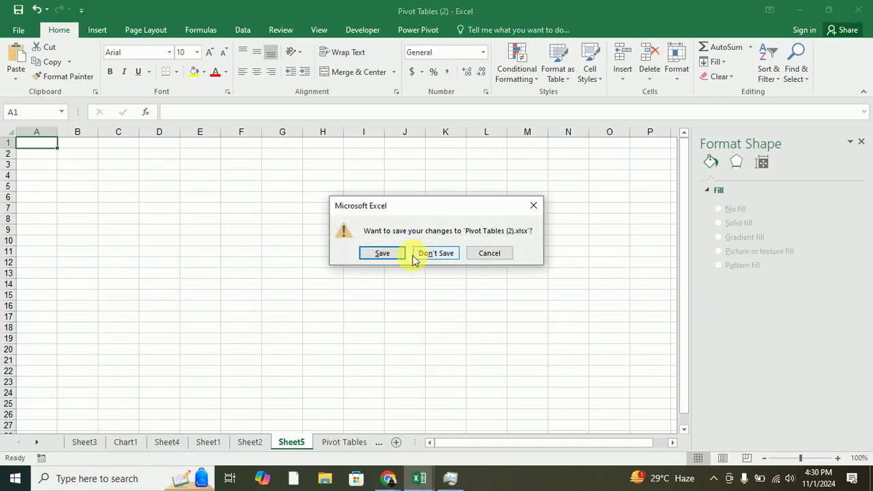
Save changes, reopen Pivot Tables (2) read-only, and confirm a wrong password is rejected.
click(387, 254)
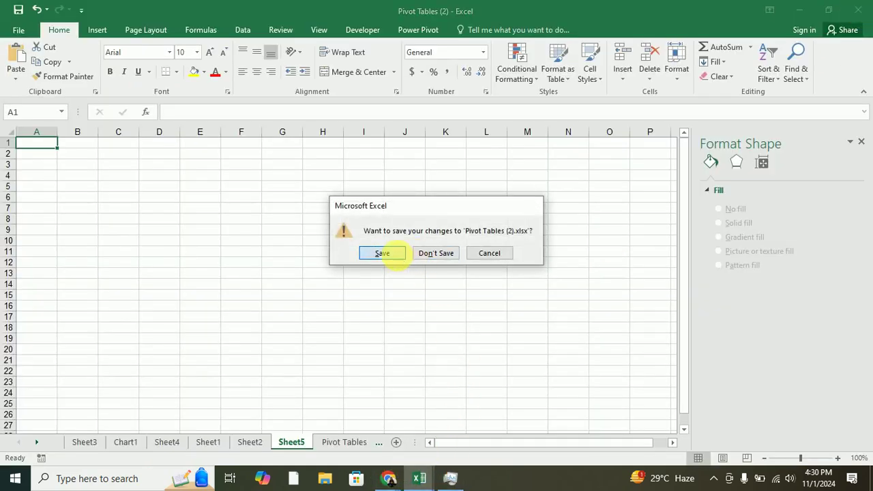
right_click(411, 482)
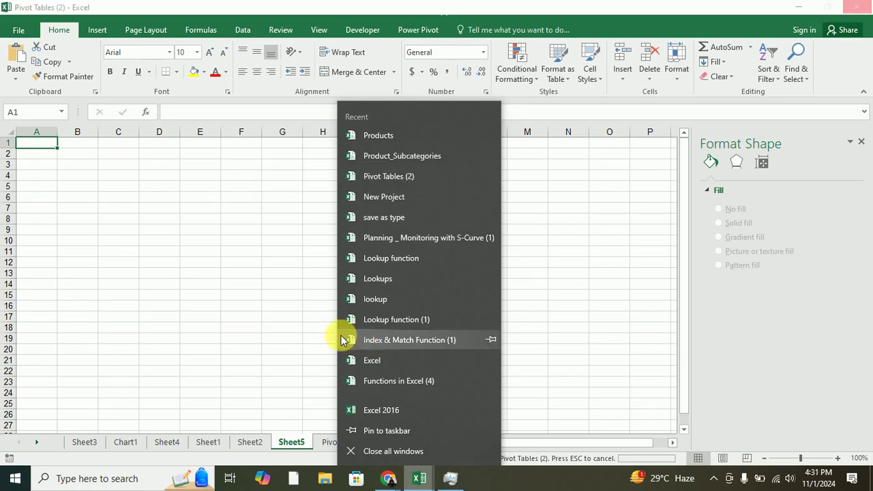
click(281, 337)
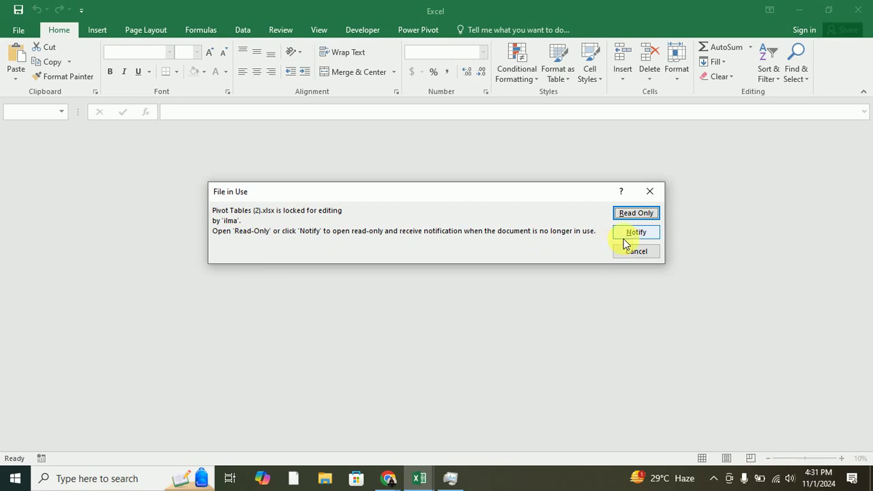
click(632, 214)
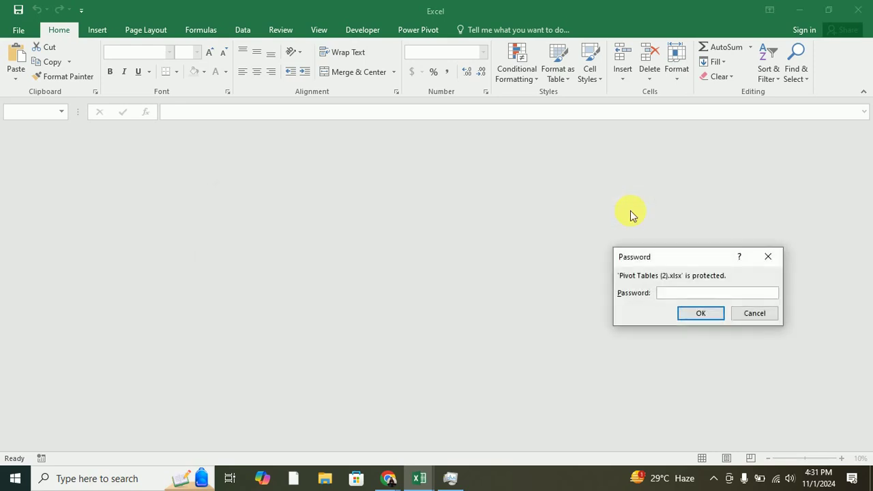
drag(670, 261, 331, 199)
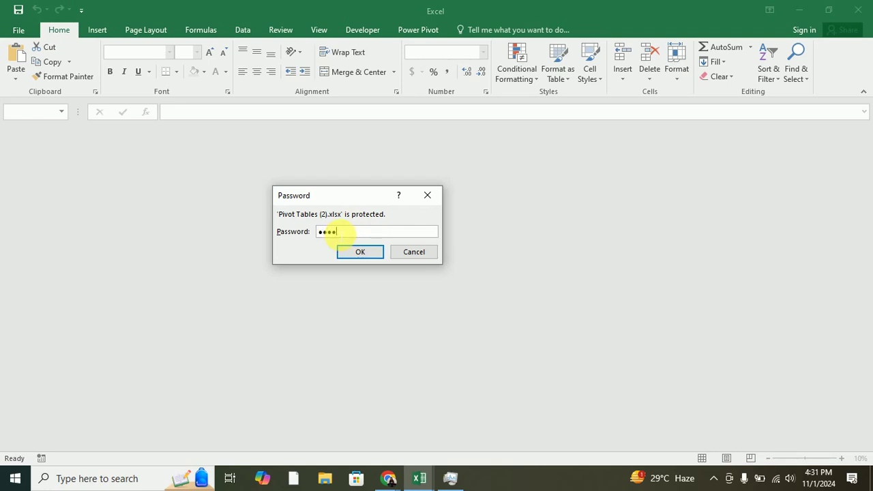
click(357, 253)
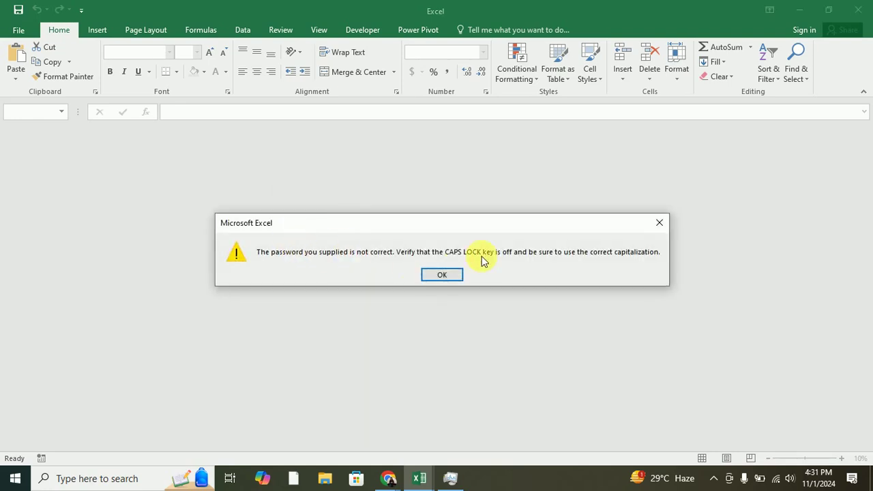
click(434, 277)
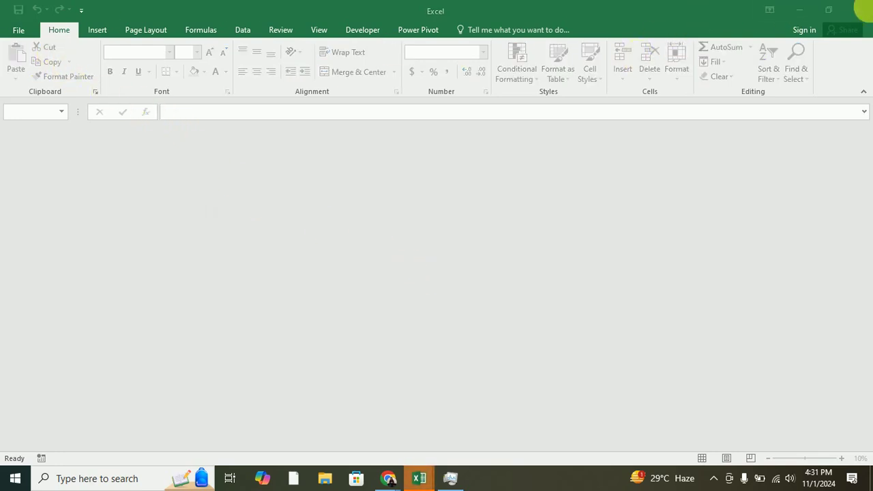
Close the empty window and reopen Pivot Tables (2) with the correct password.
click(860, 9)
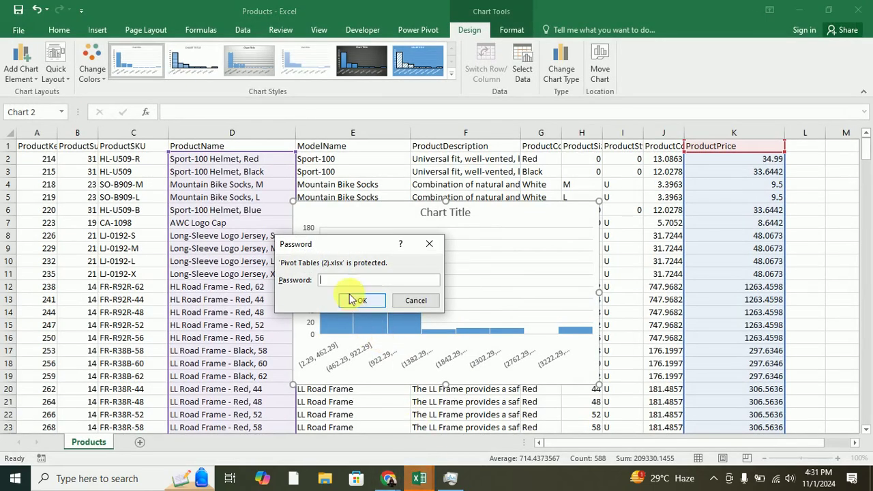
text(•••)
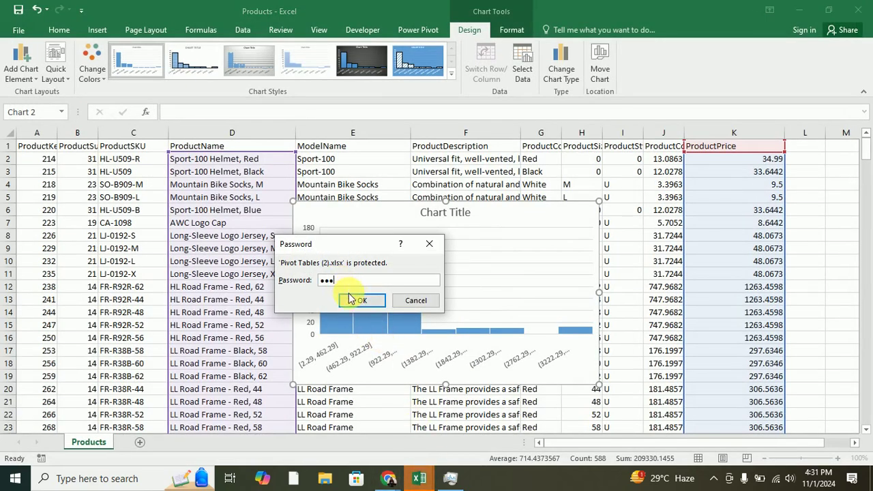
click(354, 300)
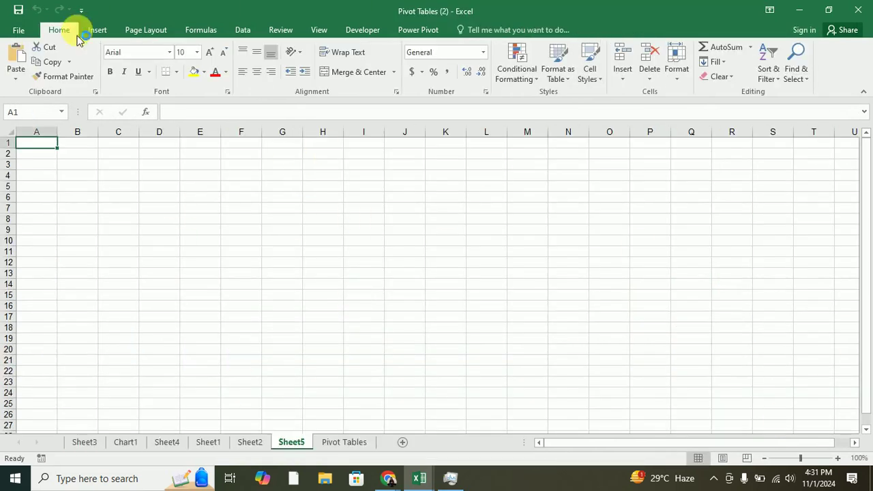
click(18, 30)
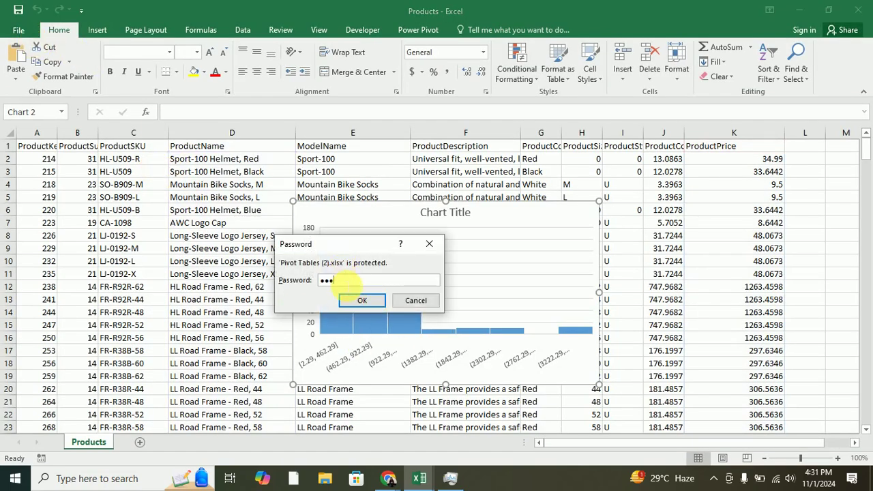
key(Return)
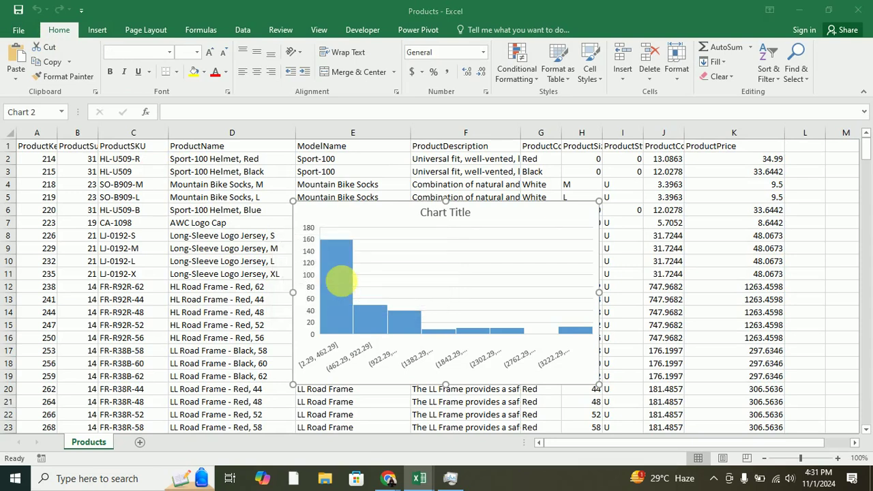
Clear the password in Encrypt with Password and confirm with OK to drop the open password.
click(15, 29)
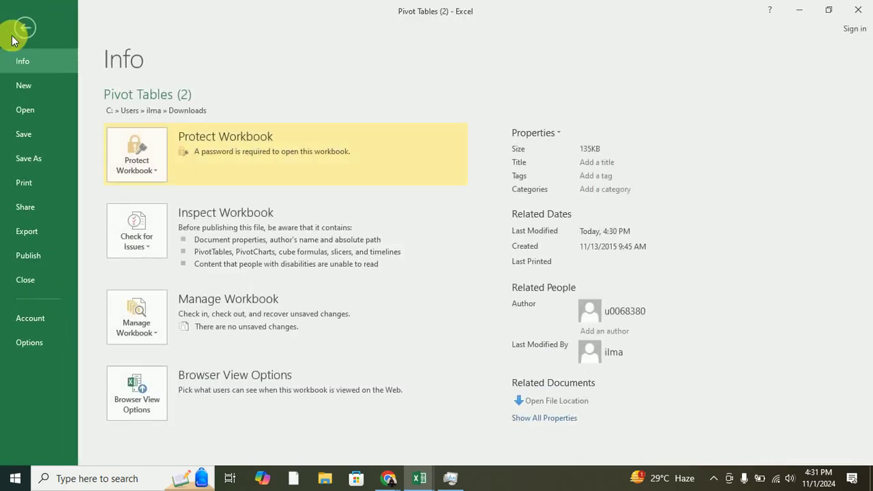
click(158, 167)
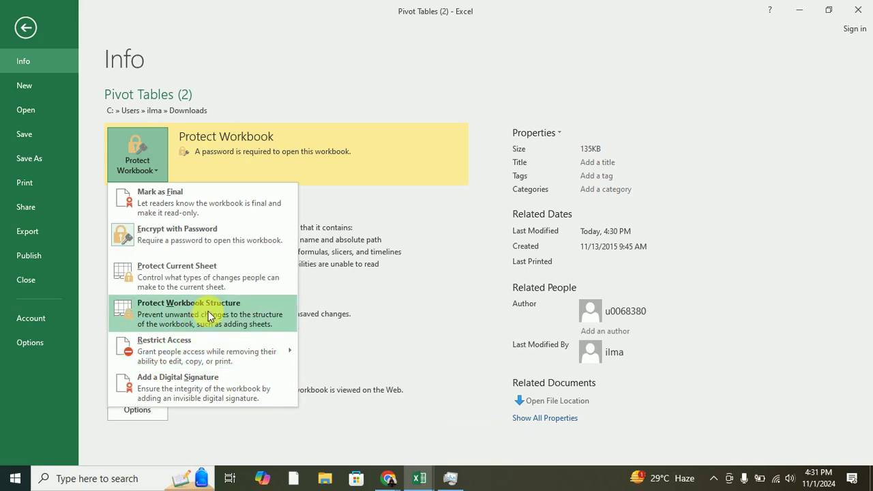
click(206, 231)
text(123)
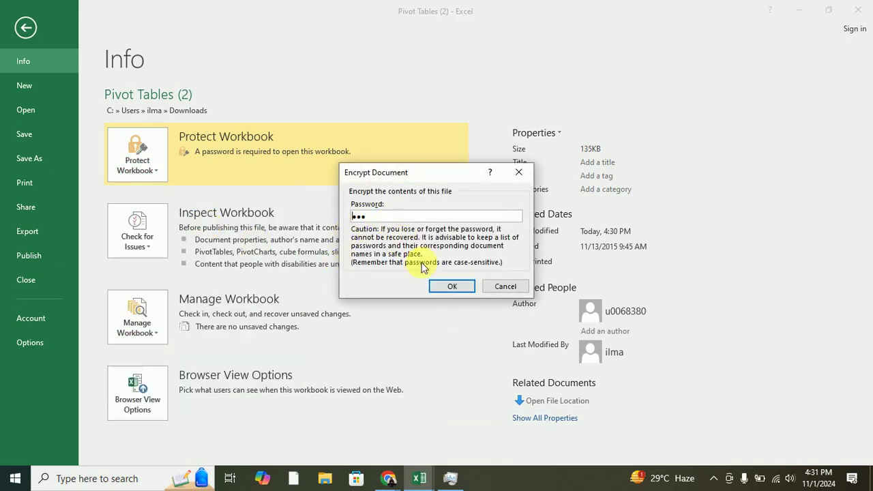
drag(389, 218, 344, 227)
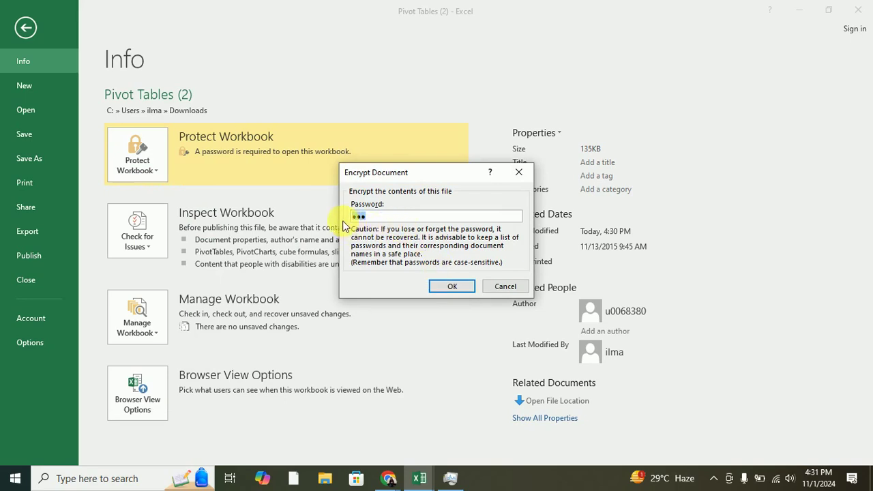
key(BackSpace)
click(440, 285)
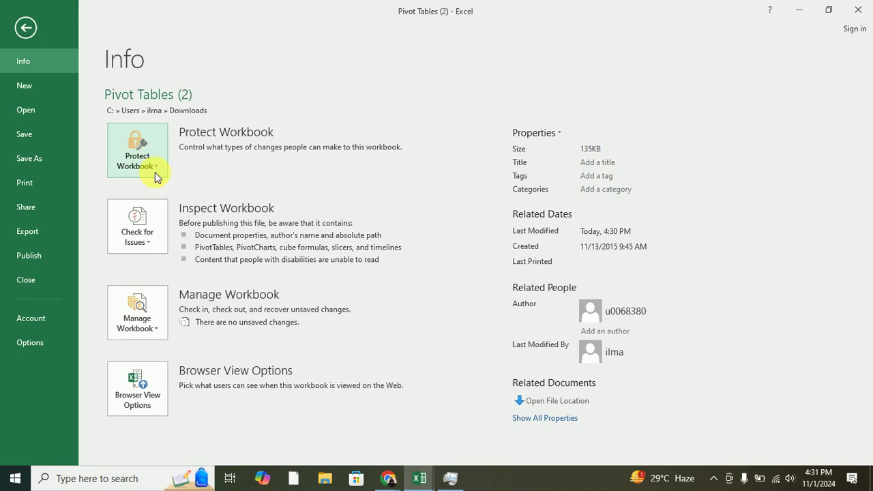
click(154, 171)
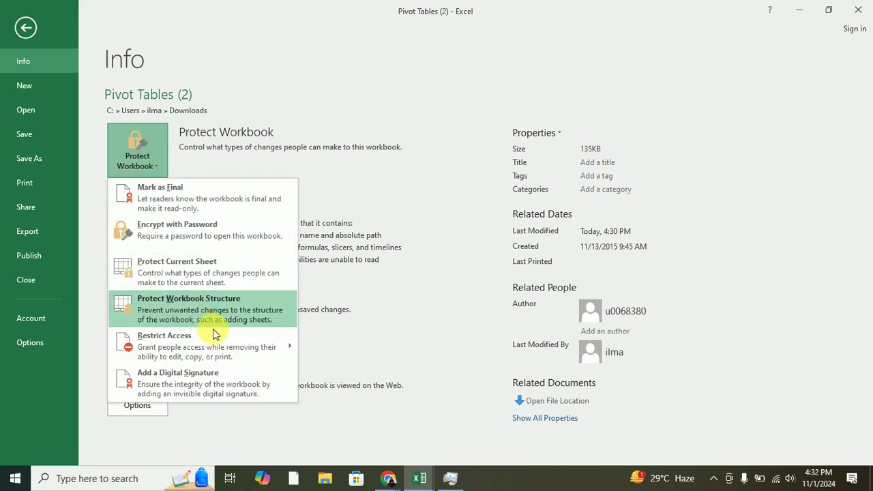
Review the Protect Workbook choices, leave the Info page, and select C2:E3 on Sheet5.
mouse_move(236, 345)
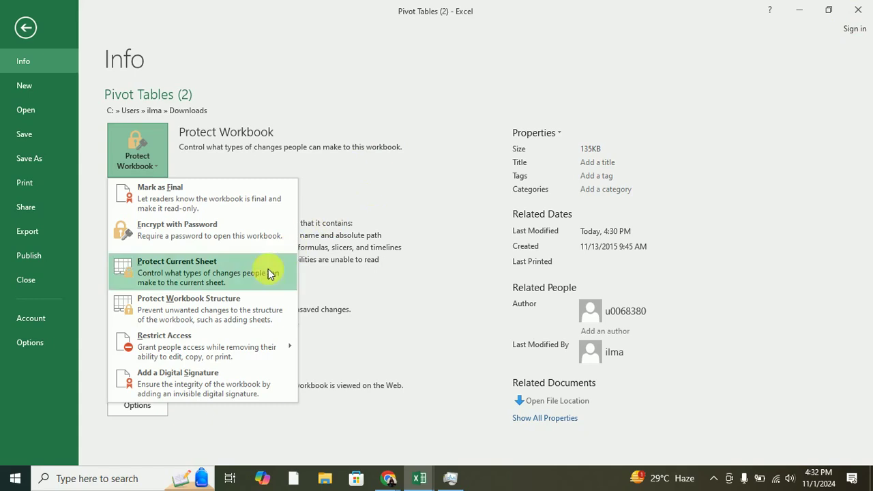
mouse_move(177, 361)
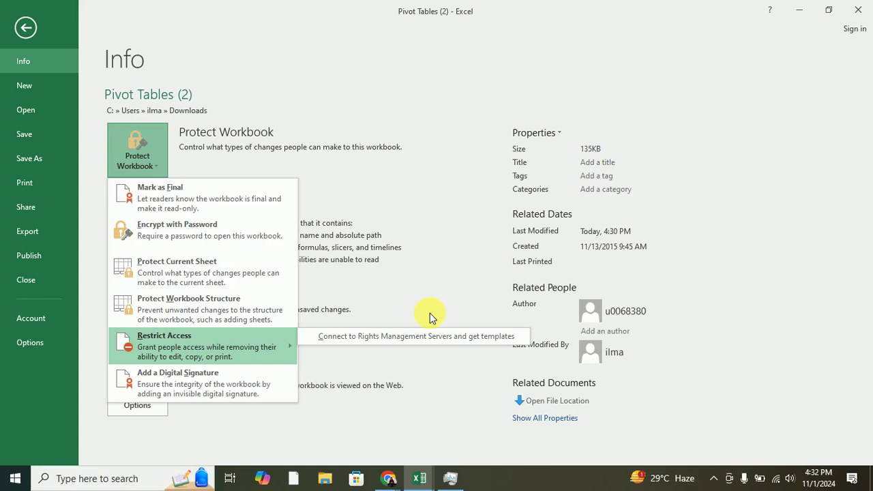
click(415, 153)
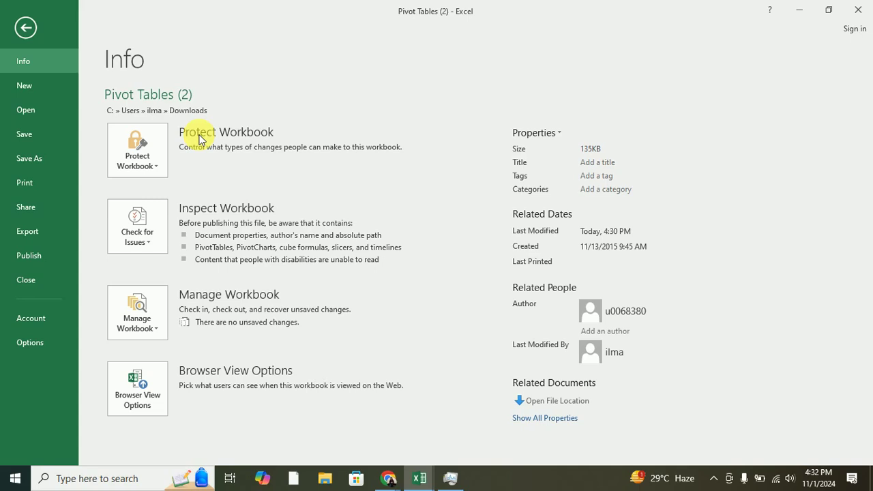
click(25, 27)
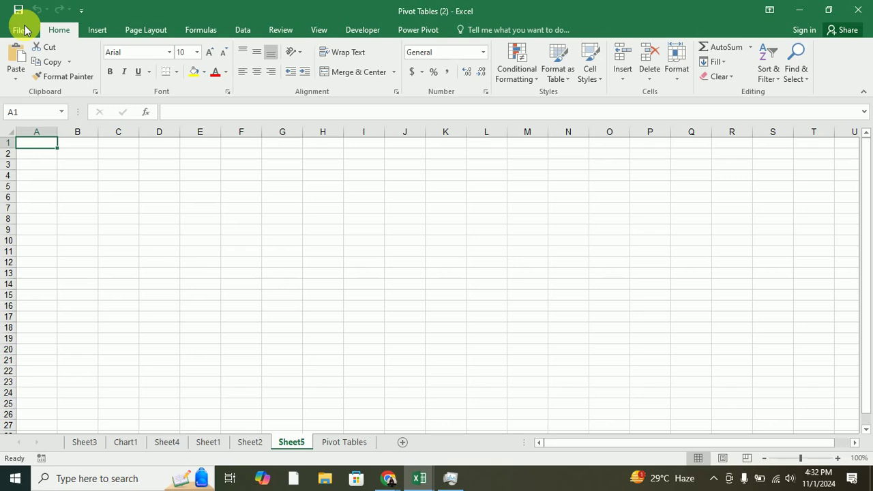
drag(109, 156, 215, 177)
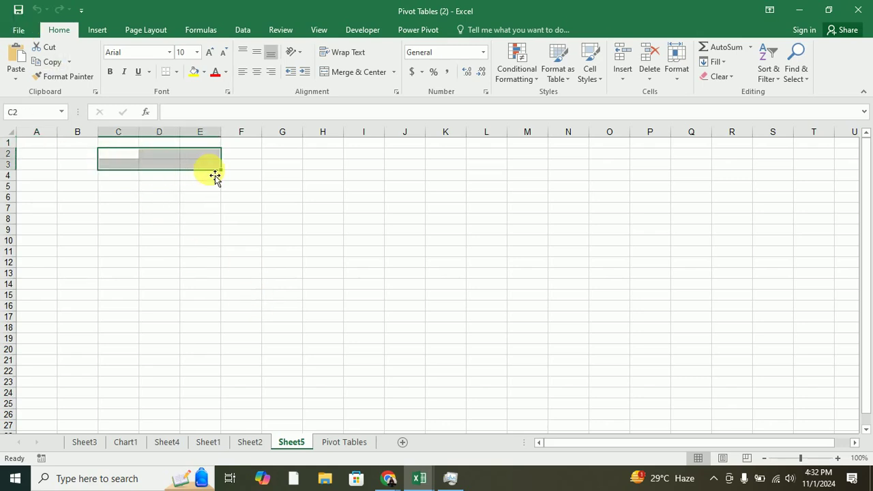